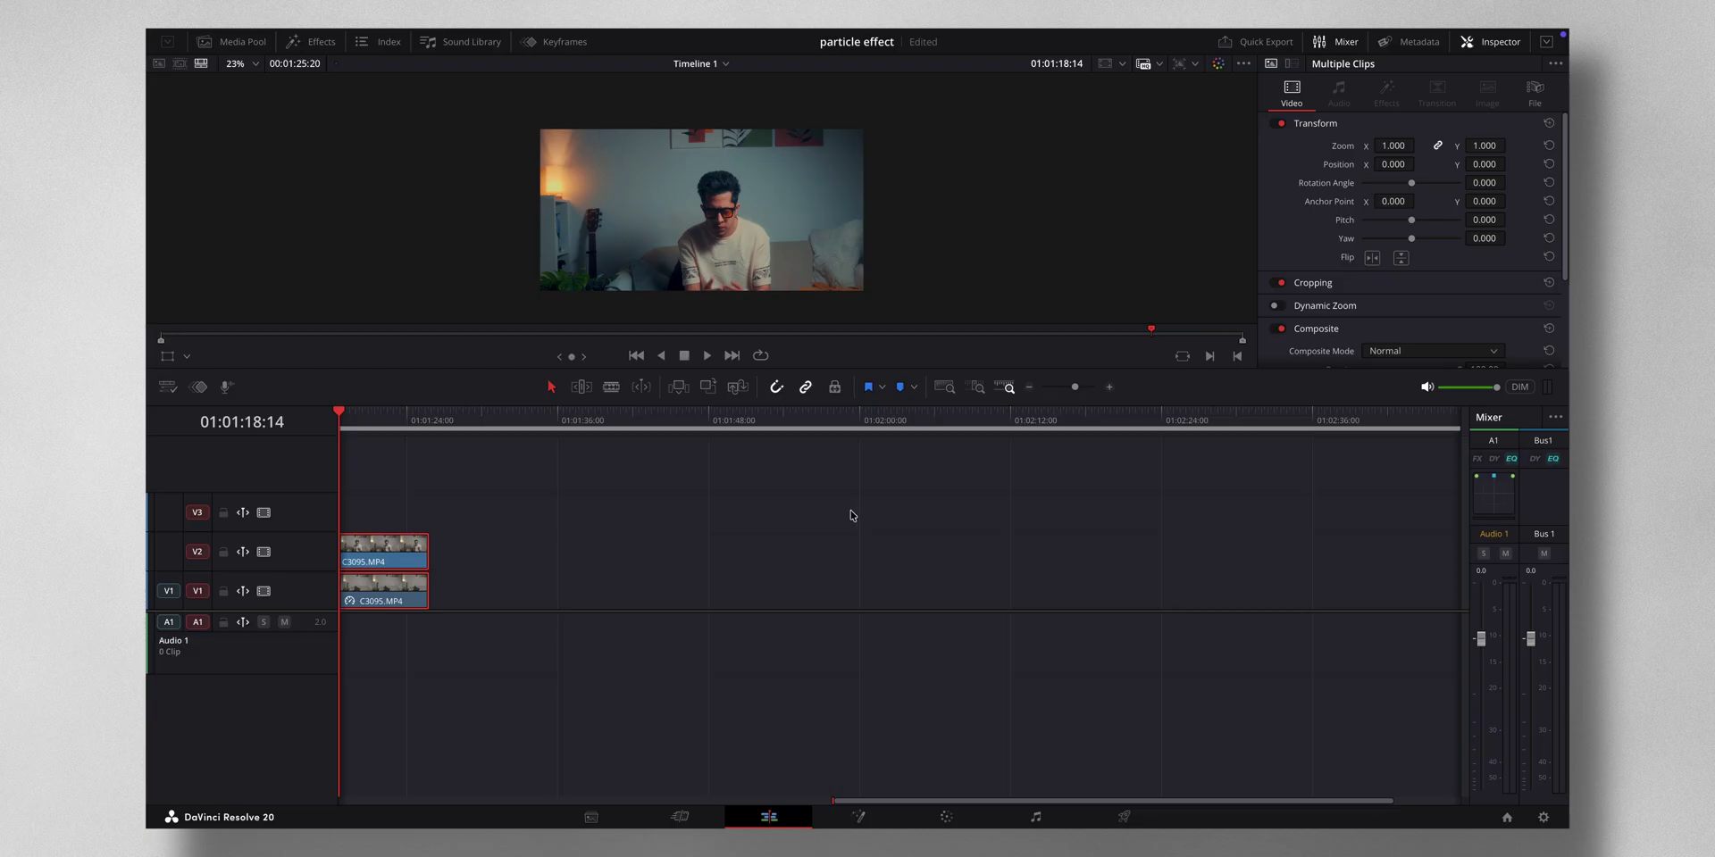
Step: Place the second C3095.MP4 clip after the first and preview the ungraded footage around 01:01:27
mouse_move(402, 601)
mouse_down()
mouse_move(548, 596)
mouse_move(452, 576)
mouse_move(390, 597)
mouse_up()
click(616, 587)
drag(534, 594, 479, 594)
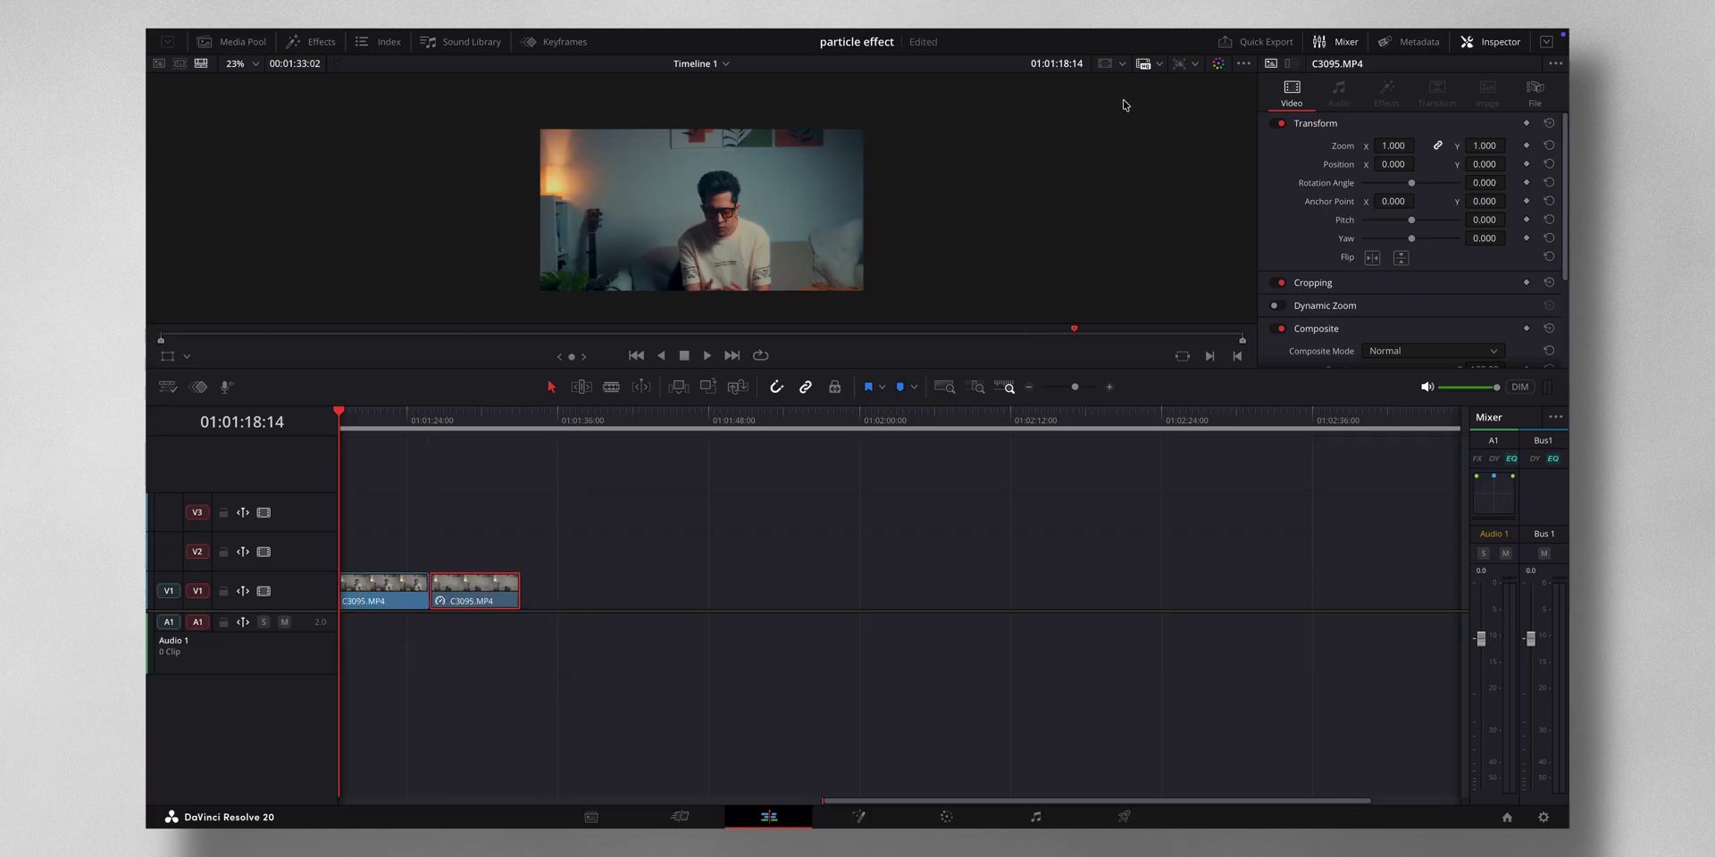
click(1218, 63)
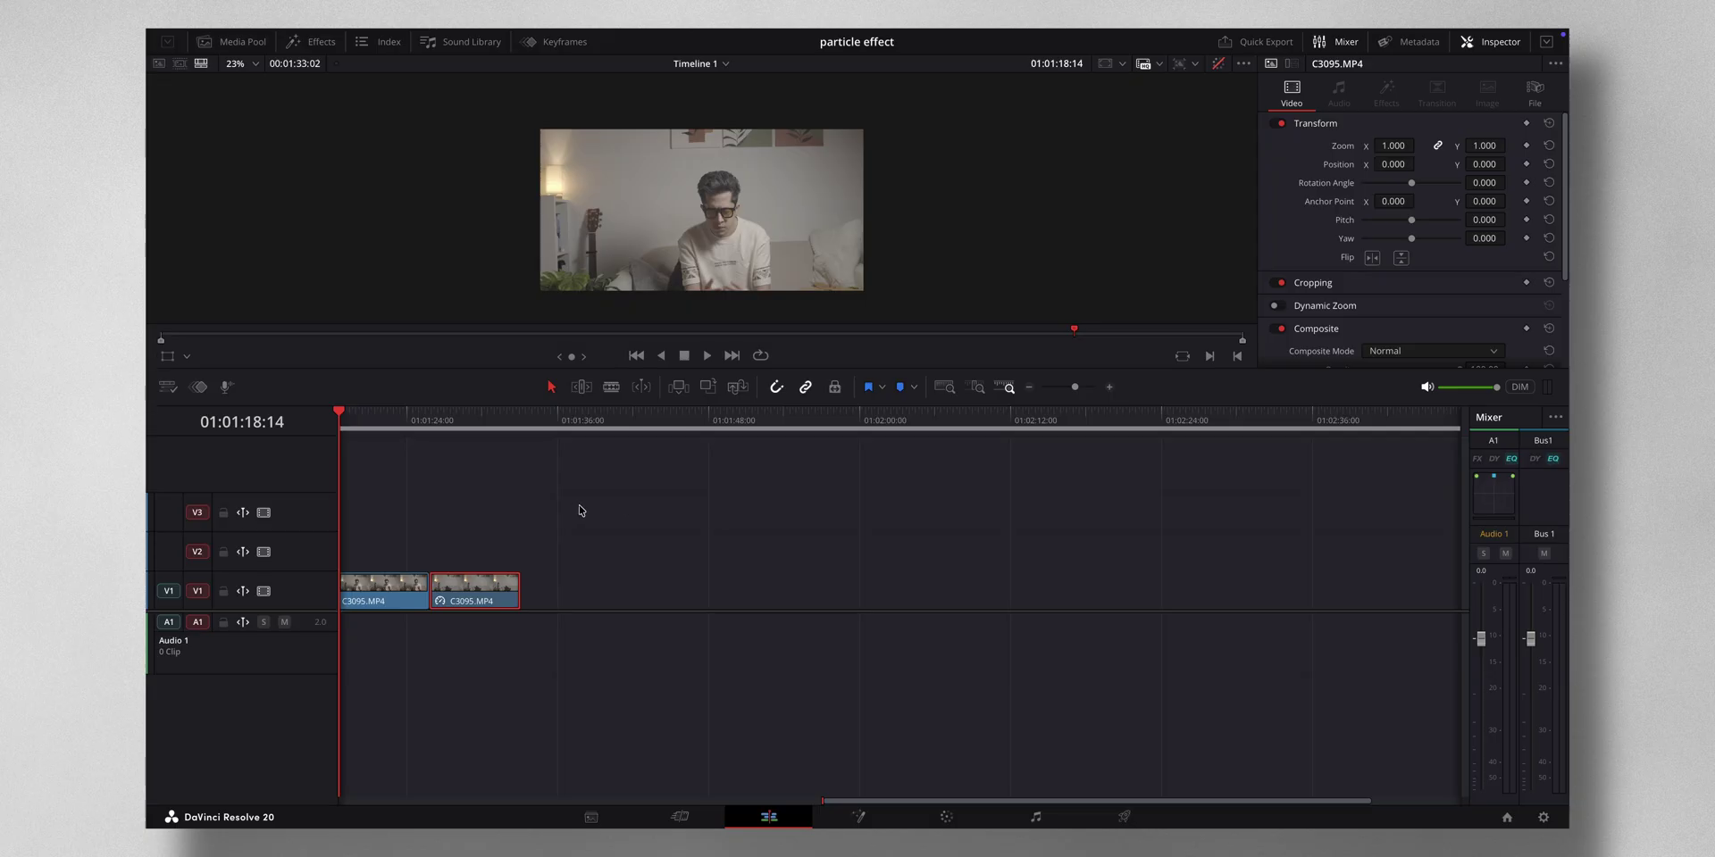
scroll(433, 432, left, 3)
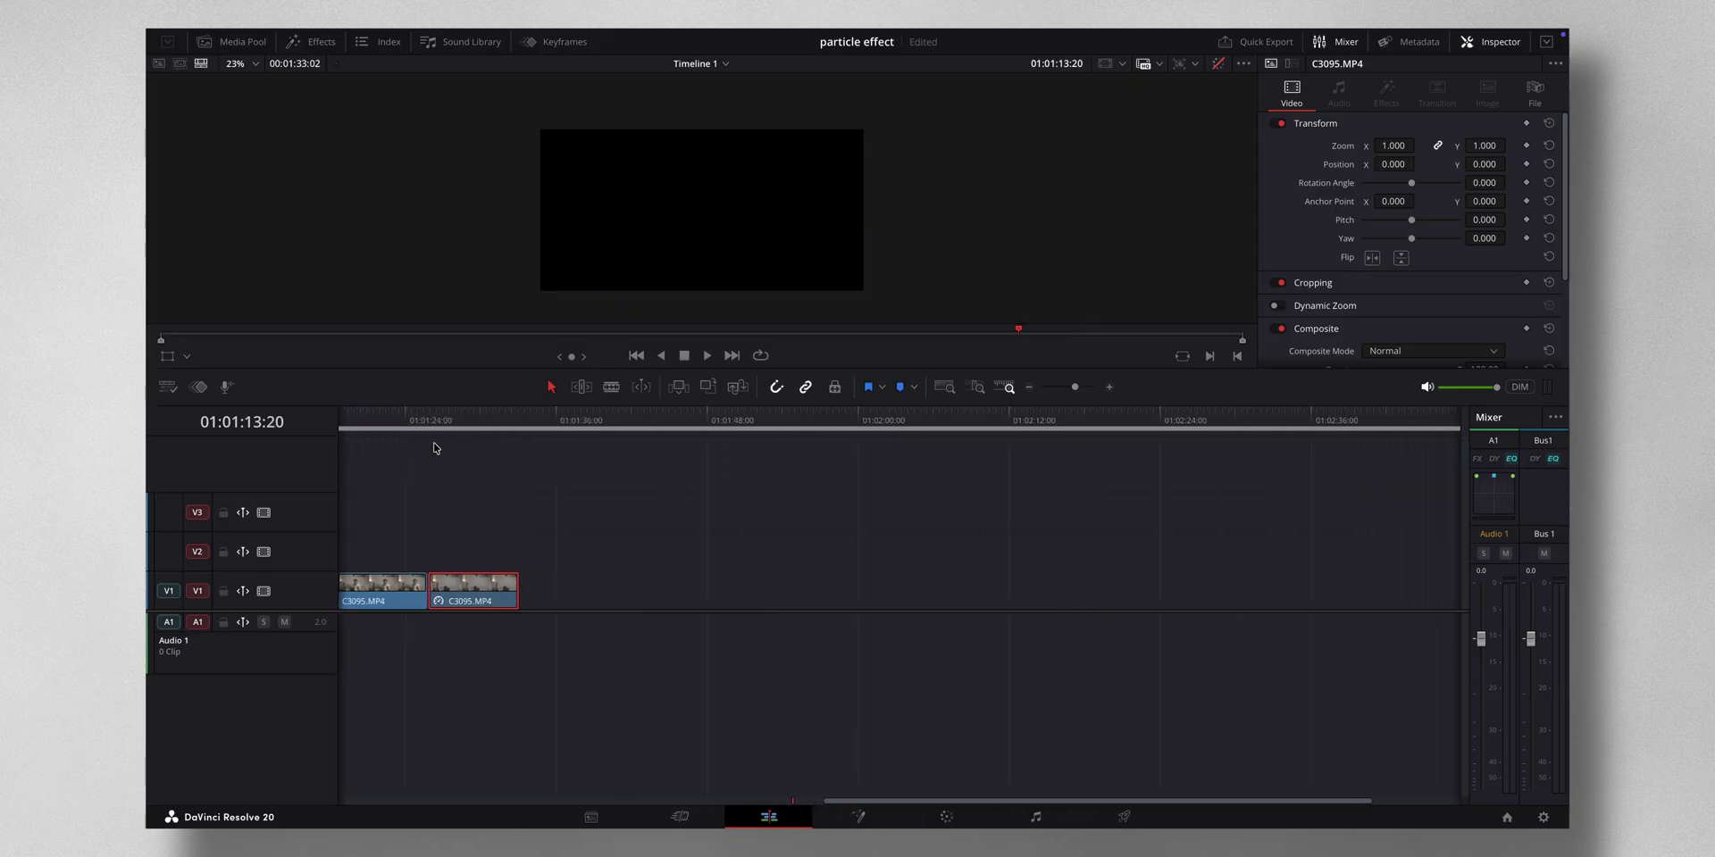
drag(407, 416, 507, 418)
Step: Stack the first C3095 clip on V2 above the second and save the project
drag(437, 592, 531, 552)
scroll(576, 561, right, 2)
scroll(576, 561, left, 1)
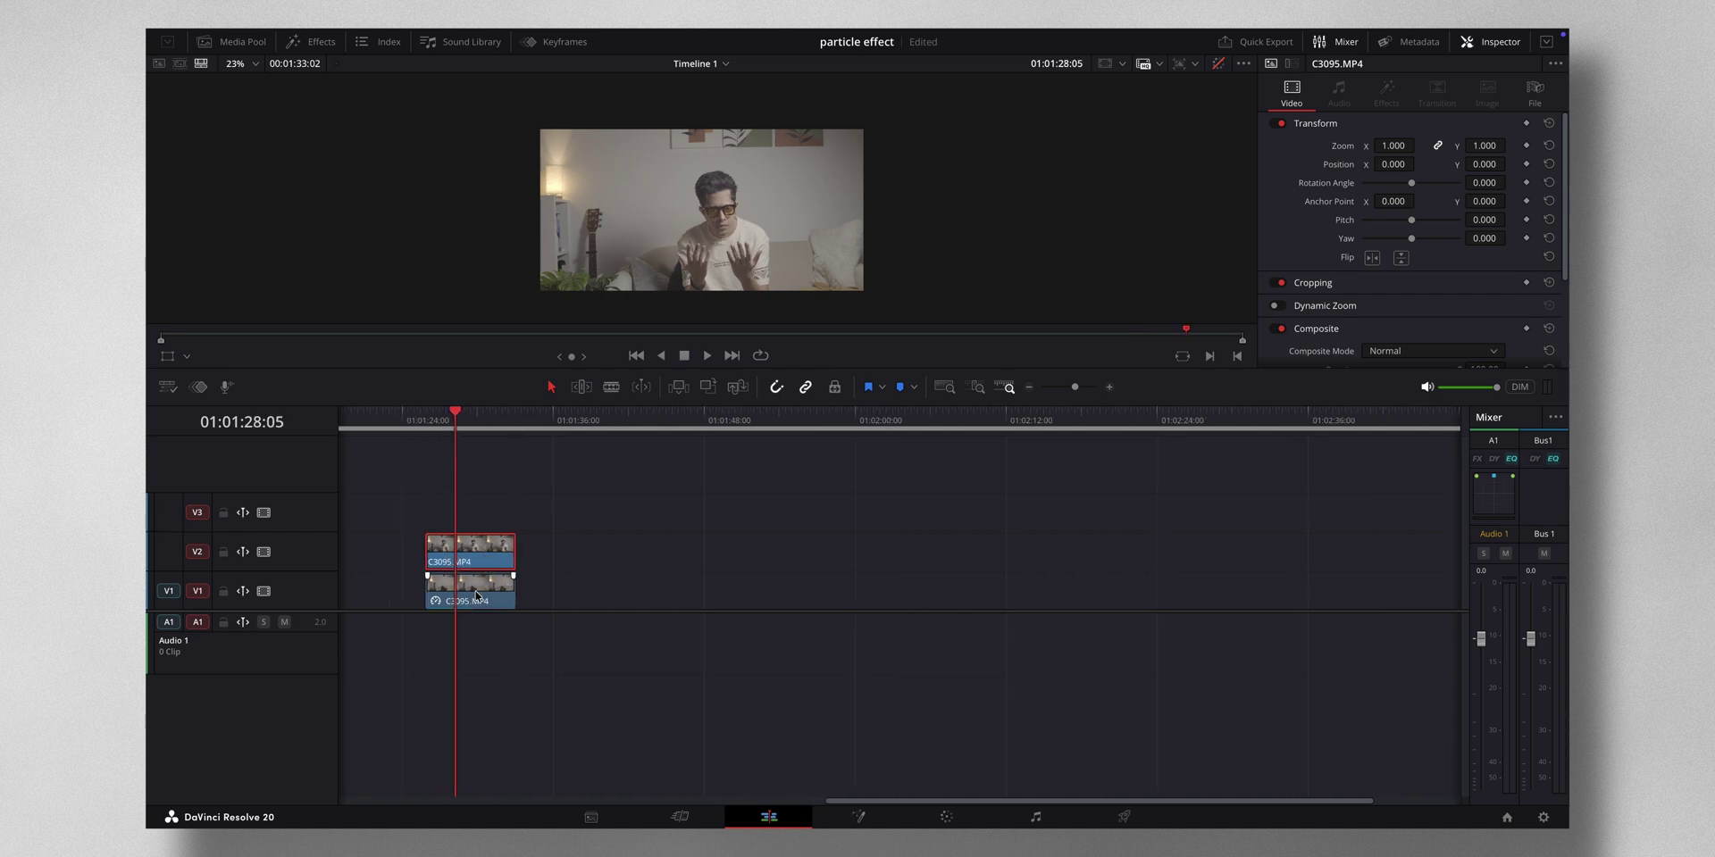
key(ctrl+s)
Step: Combine both selected clips into a new Fusion Clip 1 and open it on the Fusion page
drag(575, 578, 416, 536)
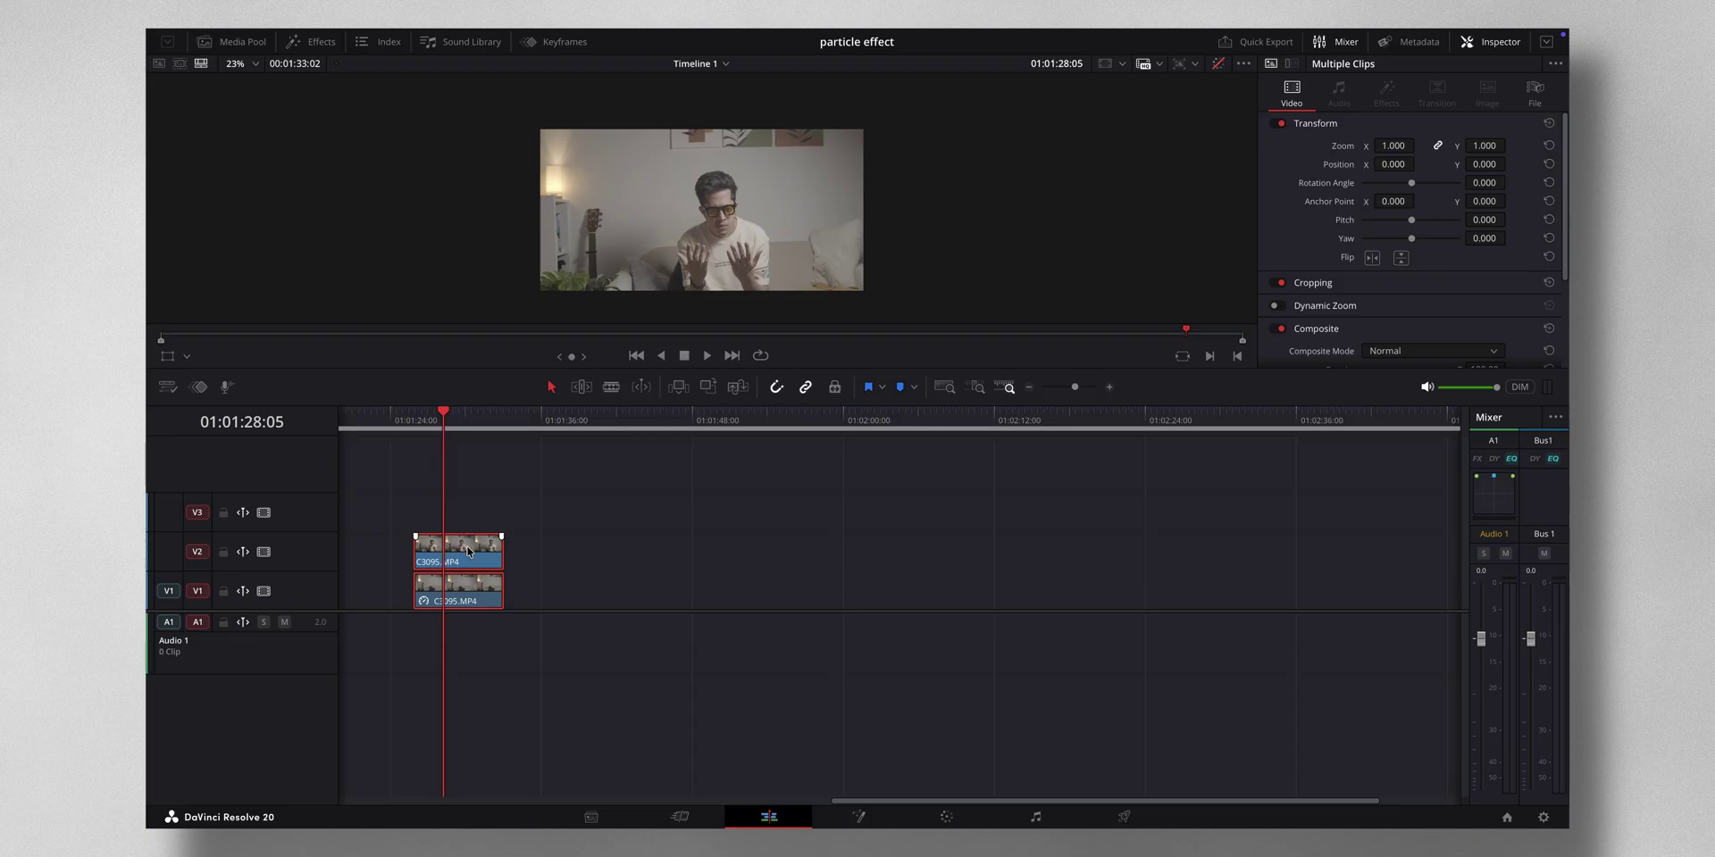
right_click(469, 549)
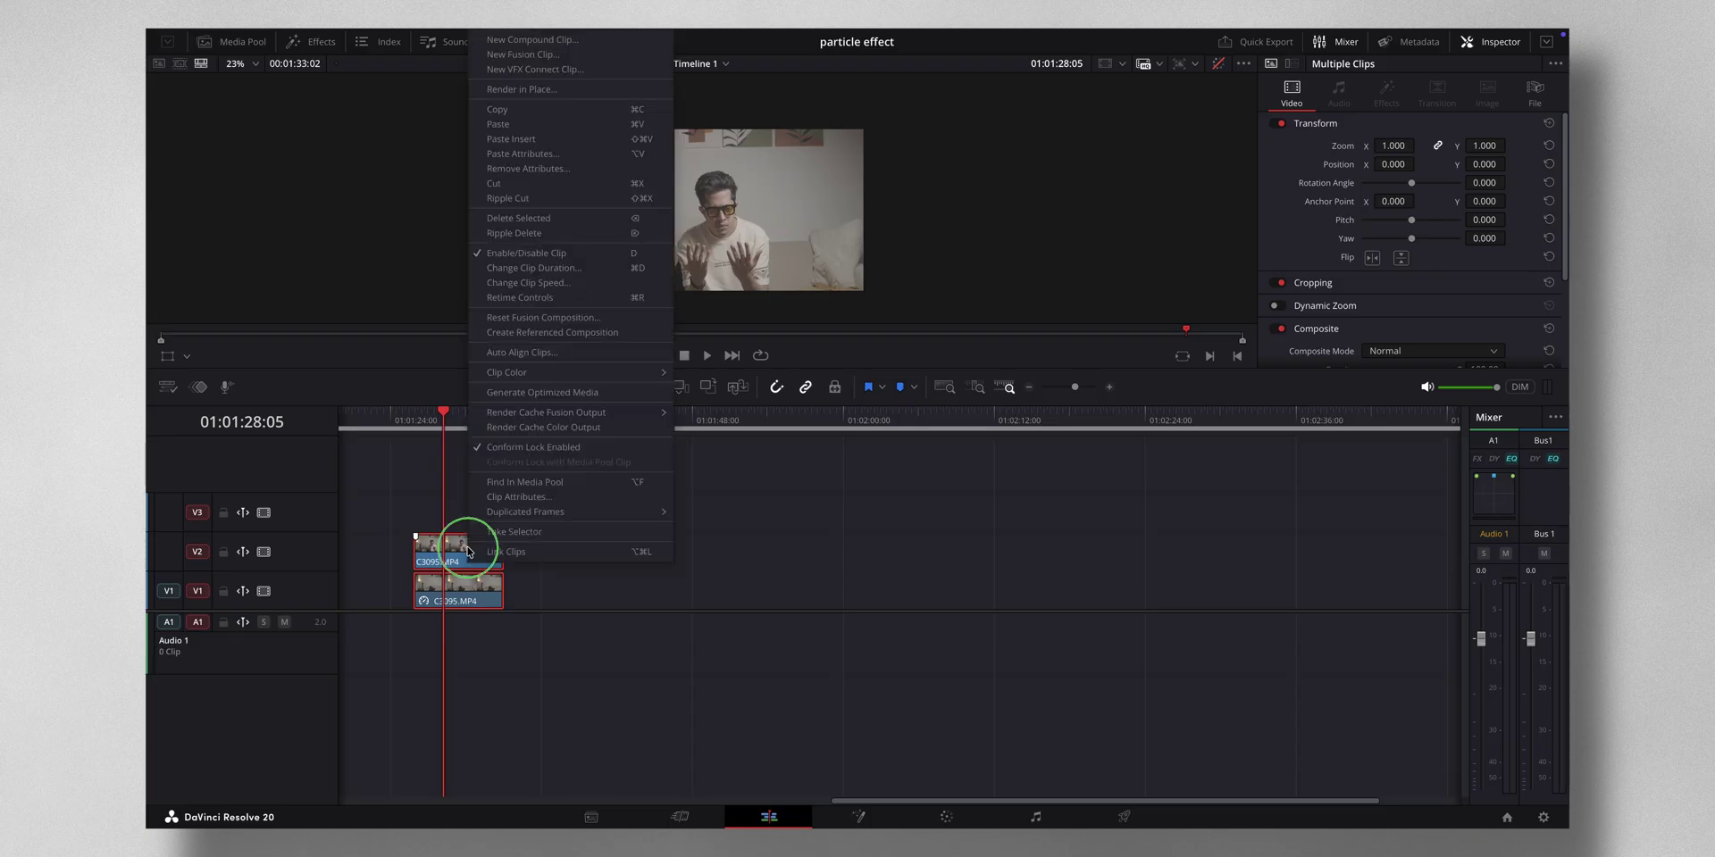
click(532, 54)
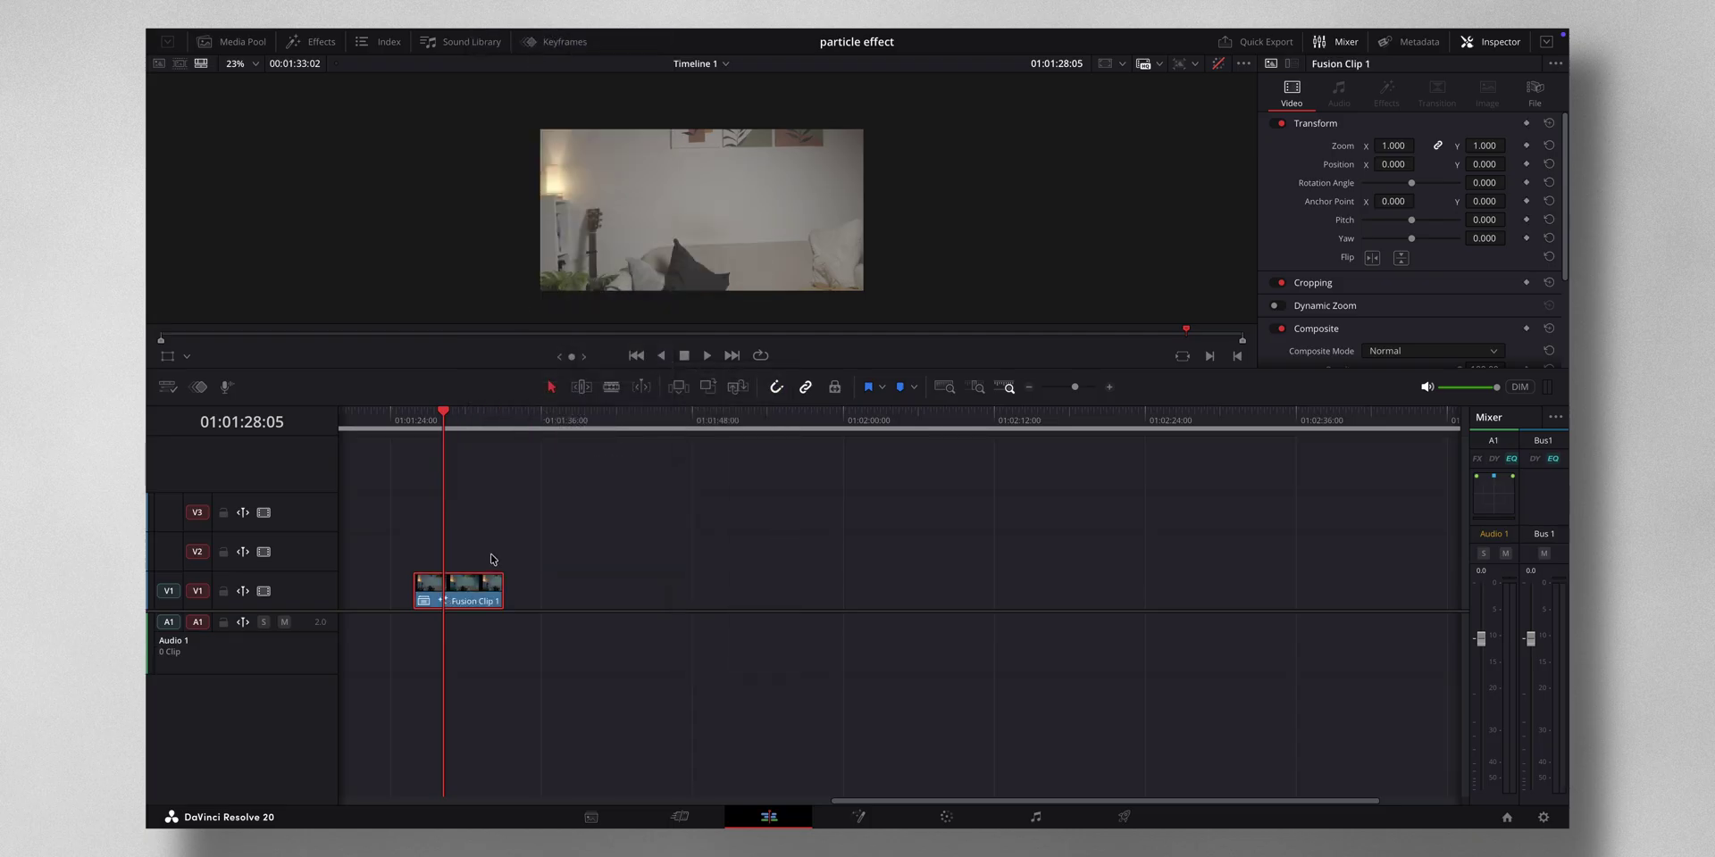
key(shift+5)
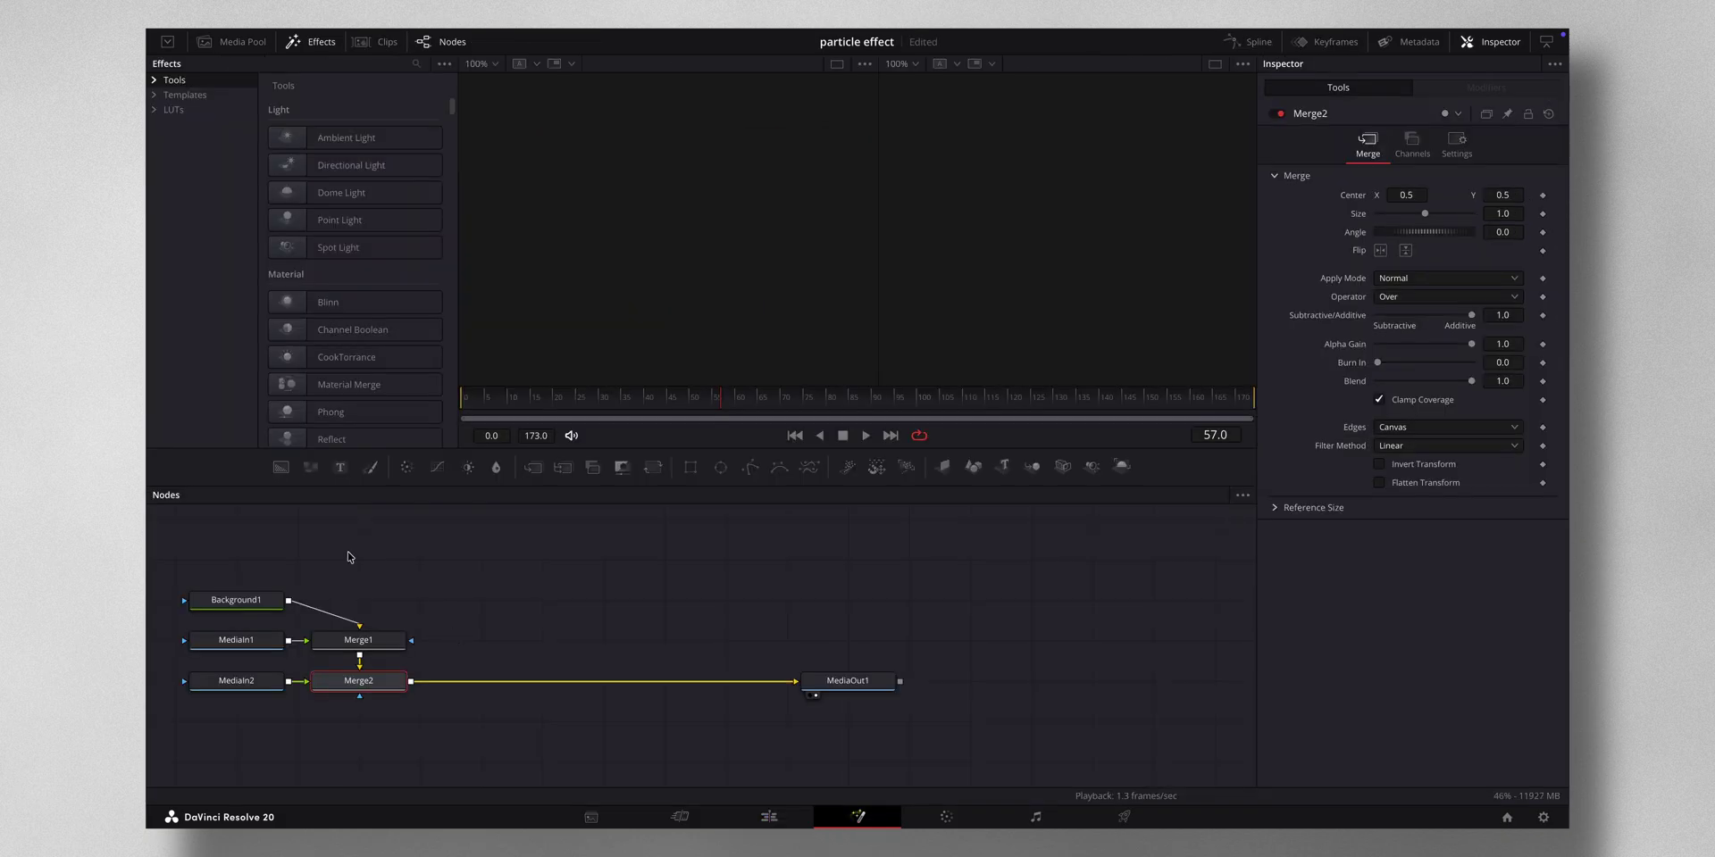
Step: Show MediaIn1 in the viewer and rename it Cleanplate
click(373, 643)
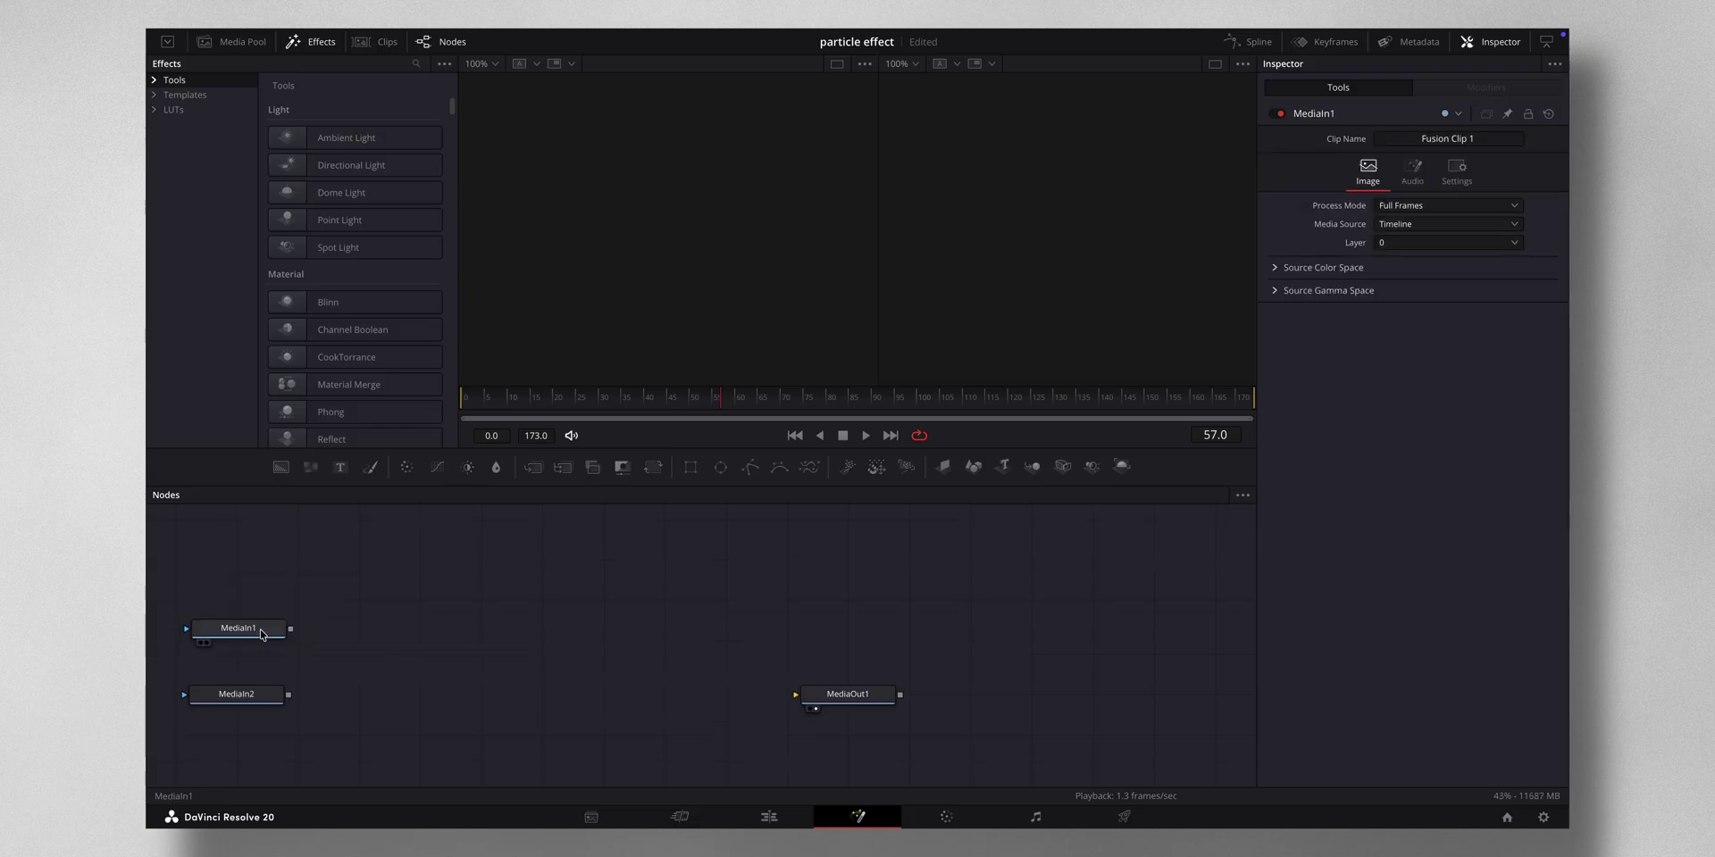
drag(262, 633, 642, 279)
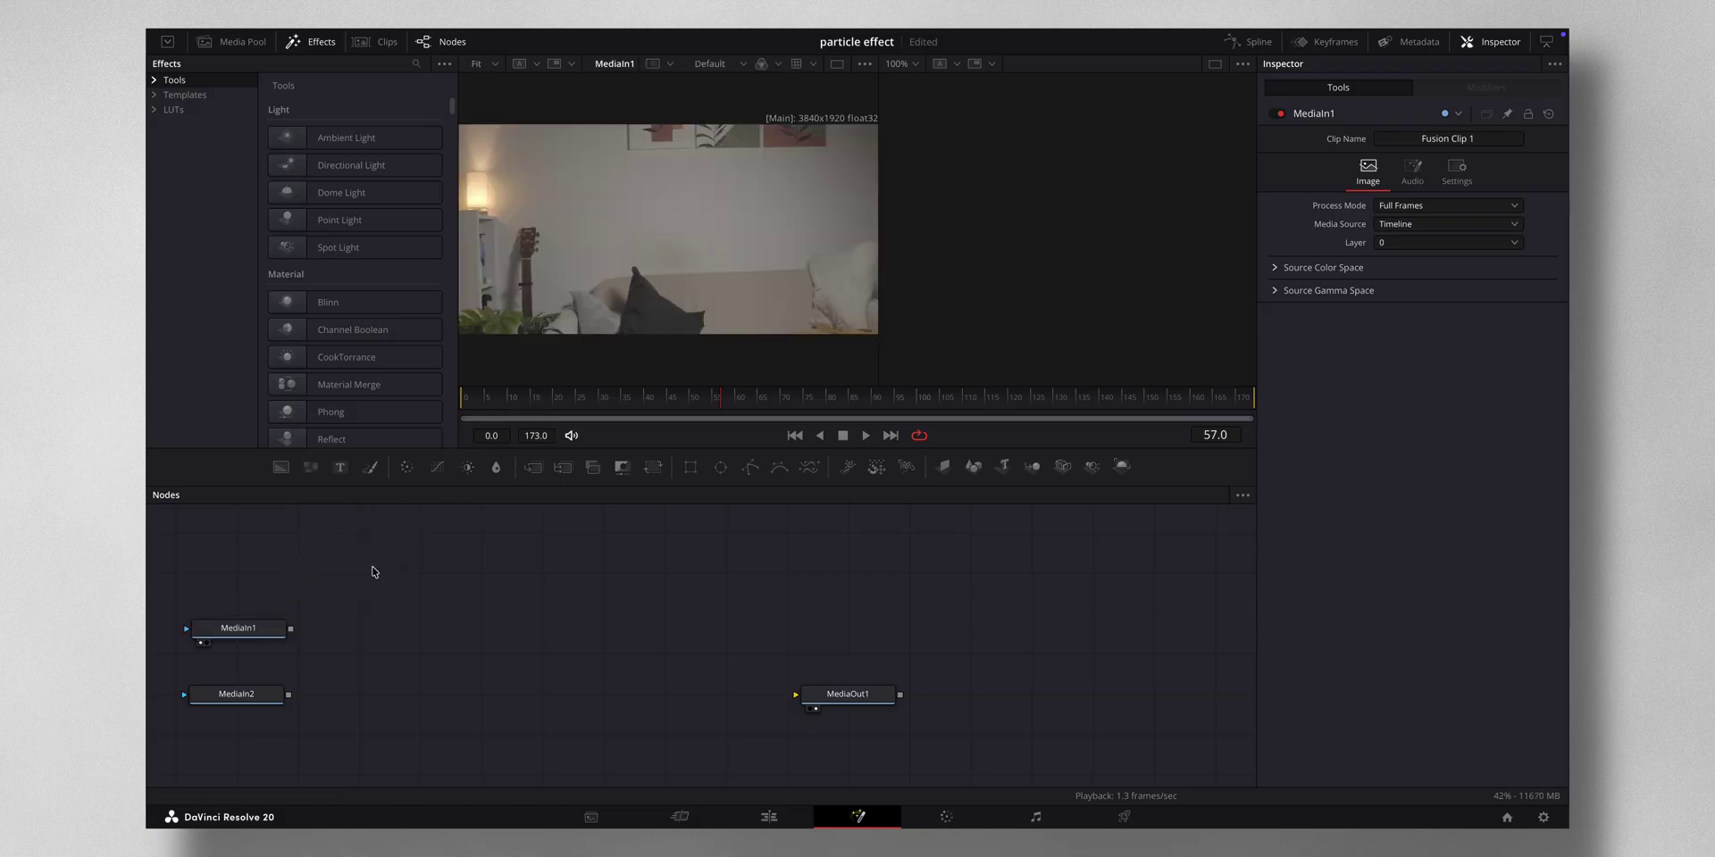
right_click(247, 629)
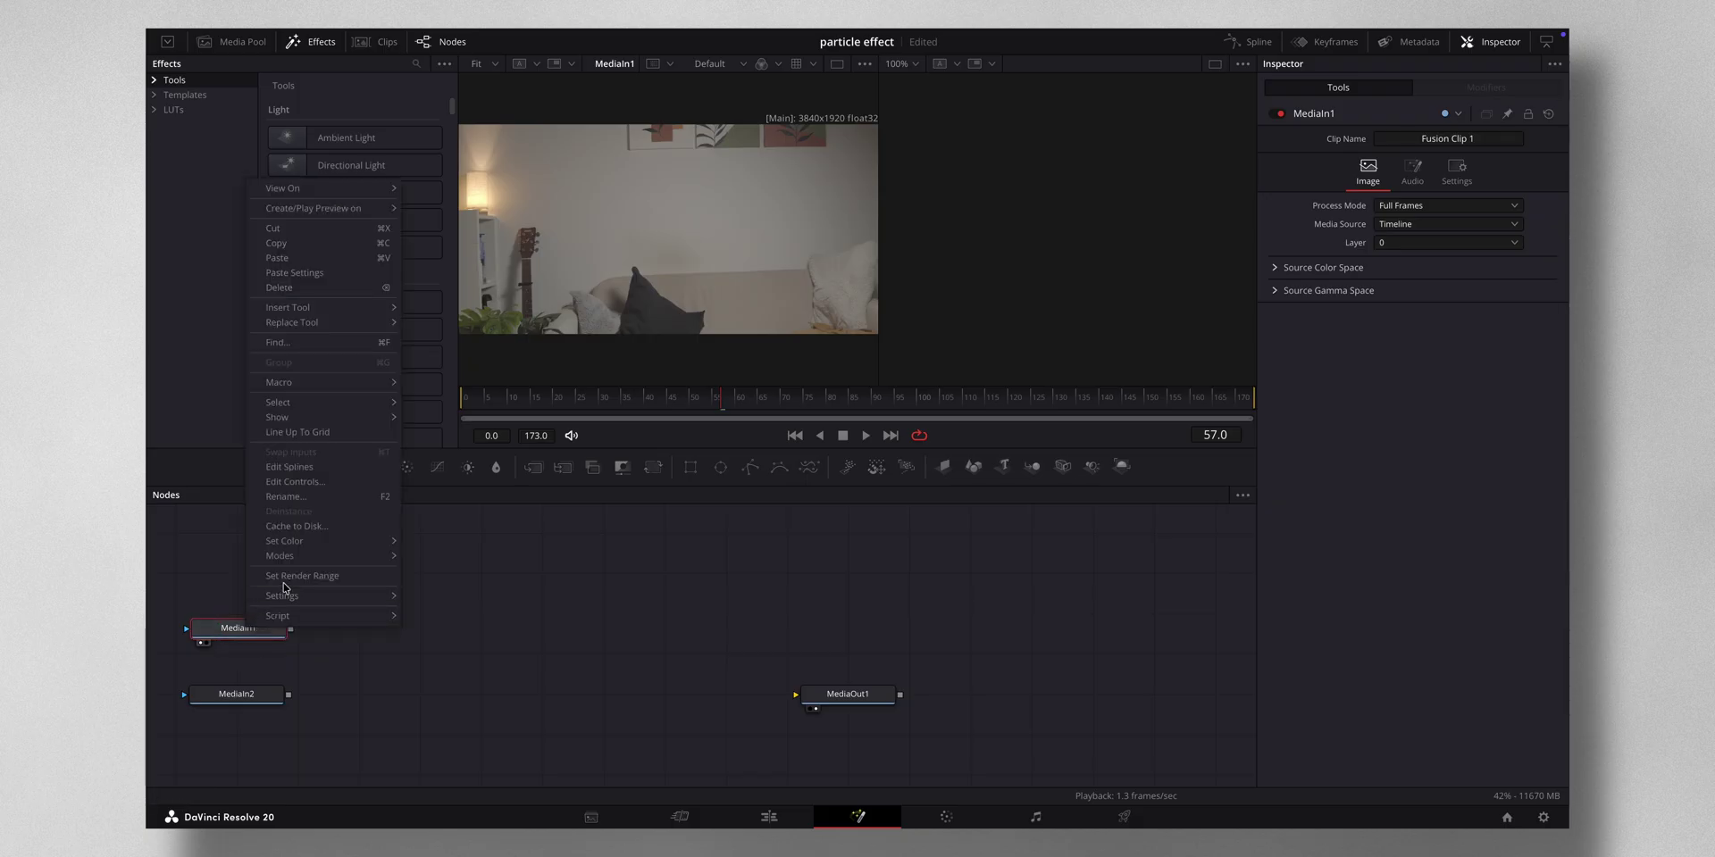
click(290, 496)
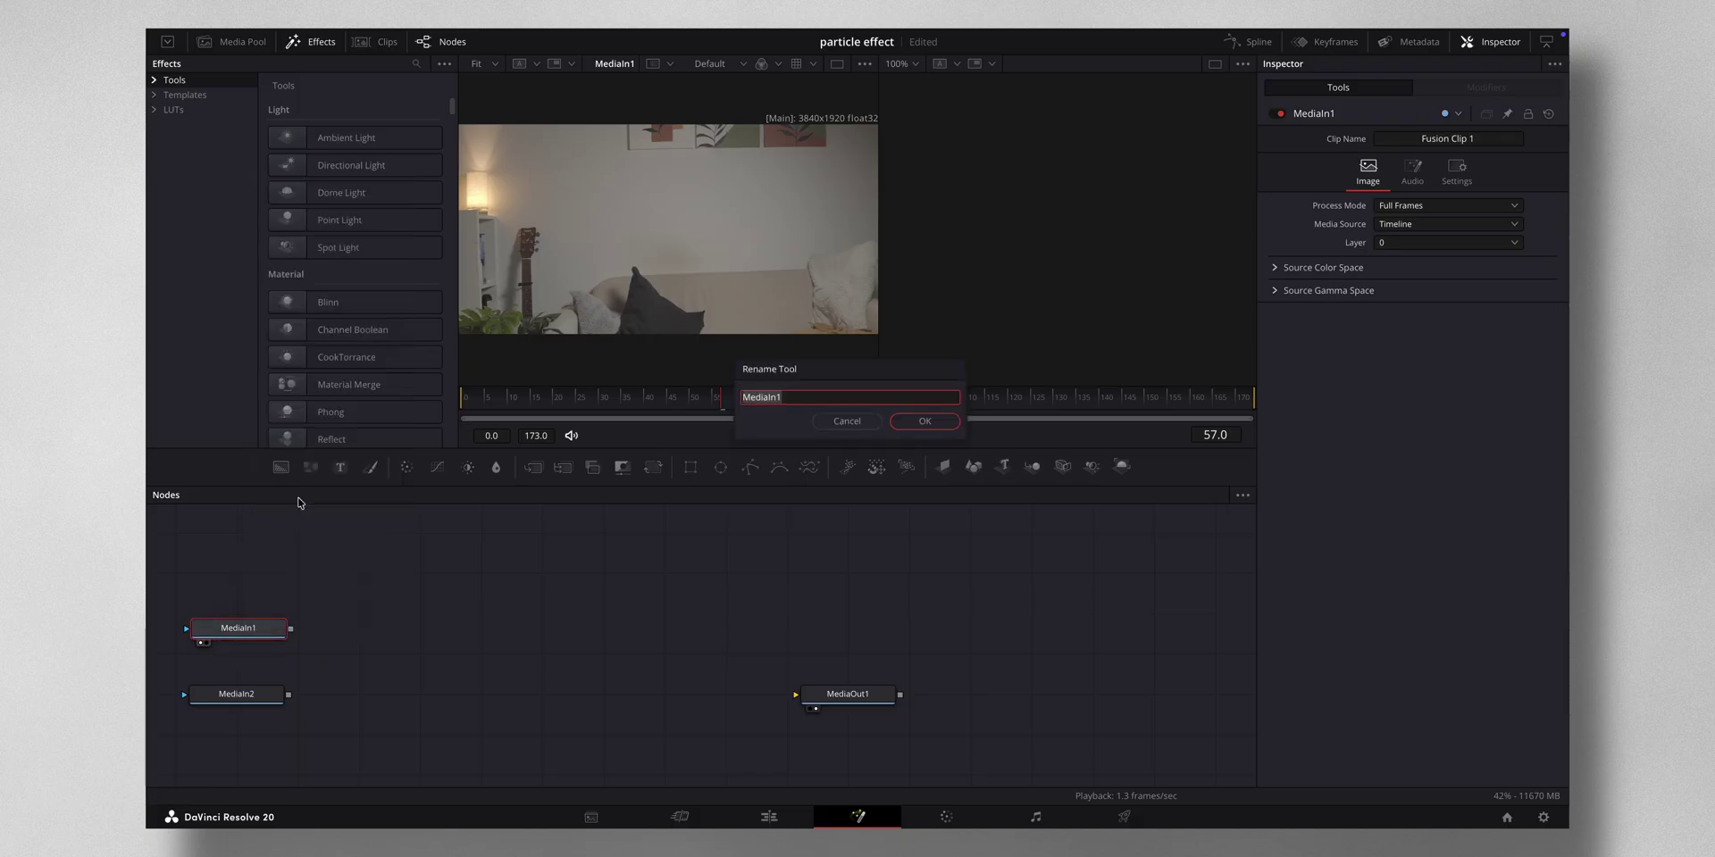
text(Cleanplate)
key(Return)
Step: Rename the MediaIn2 node to ACTING
click(257, 695)
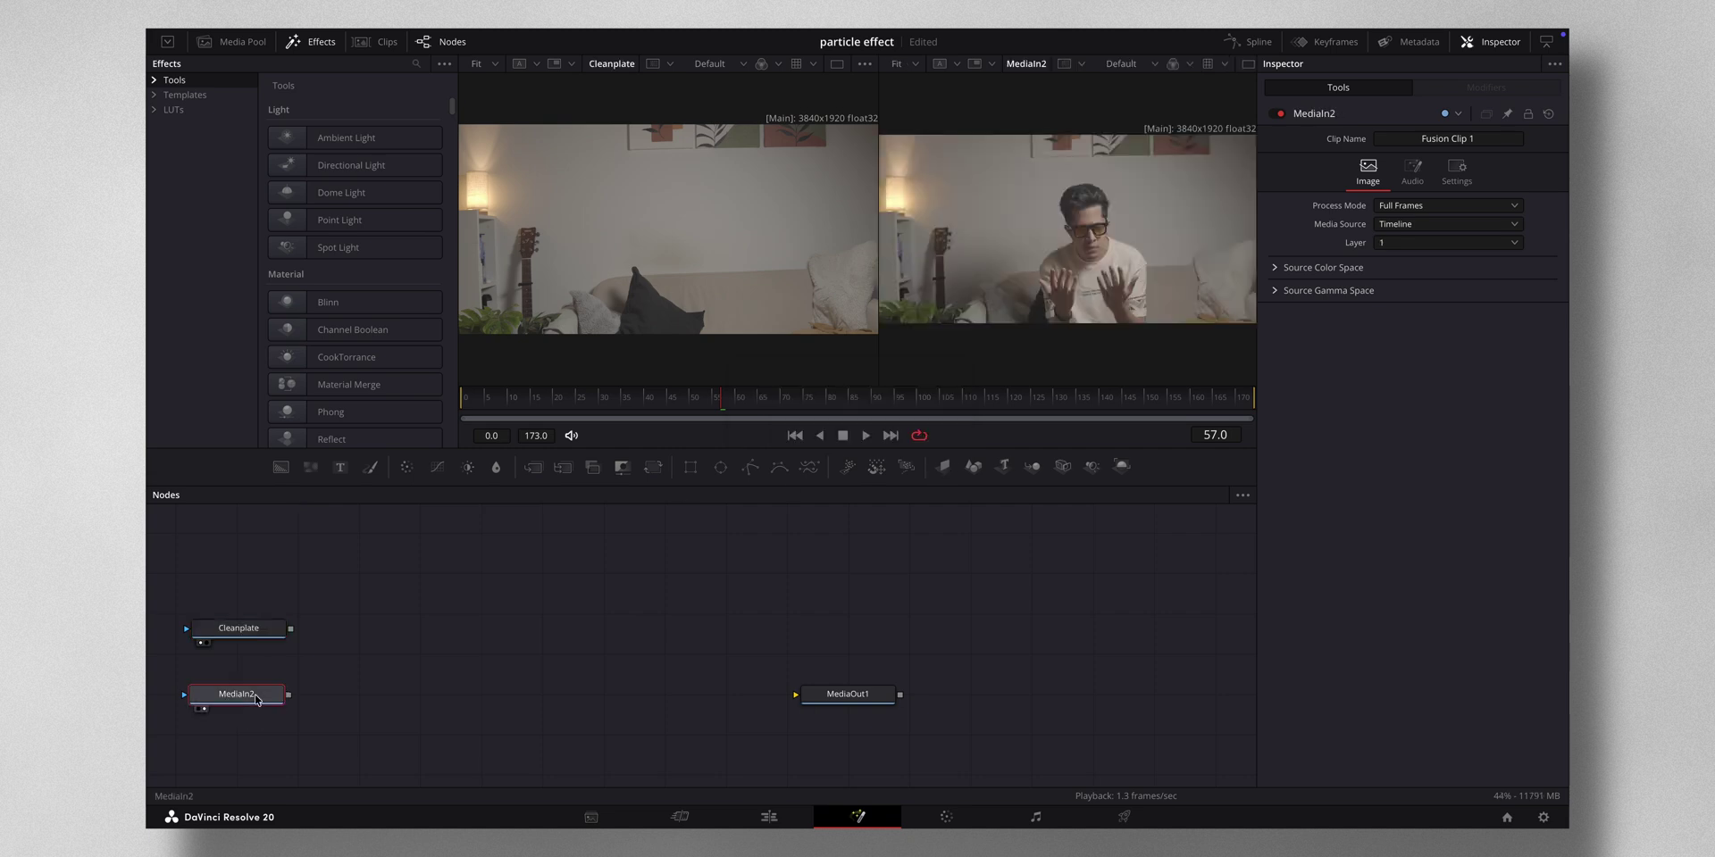
right_click(258, 695)
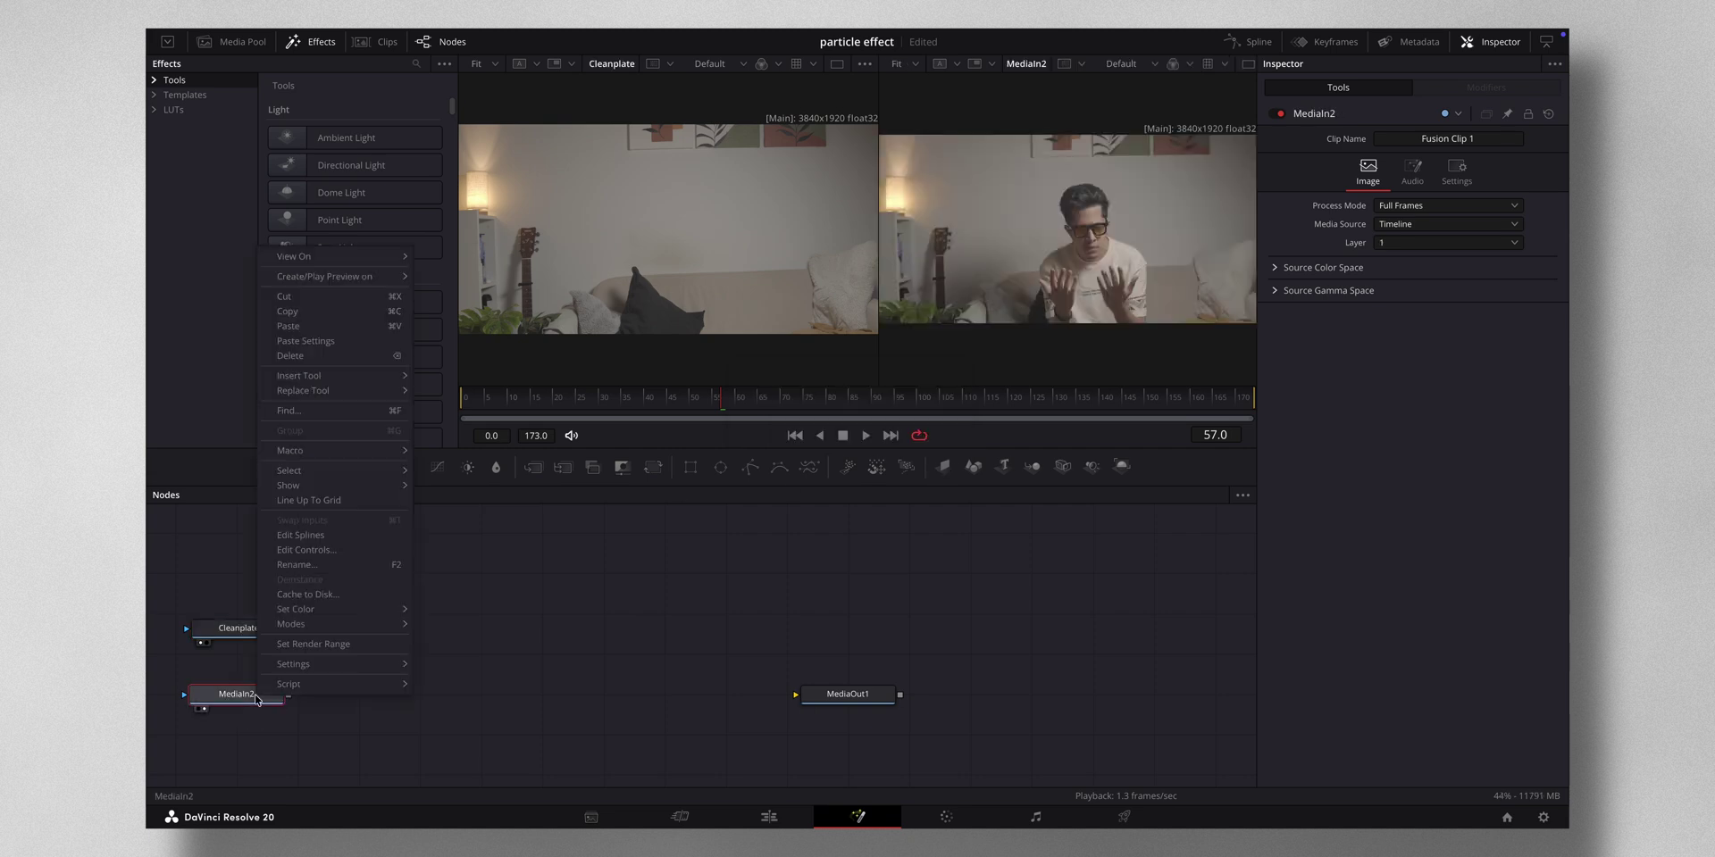
click(326, 566)
text(ACTING)
key(Return)
Step: Reposition the Cleanplate and ACTING nodes and add a Polygon mask node to the graph
drag(250, 635, 234, 703)
click(234, 703)
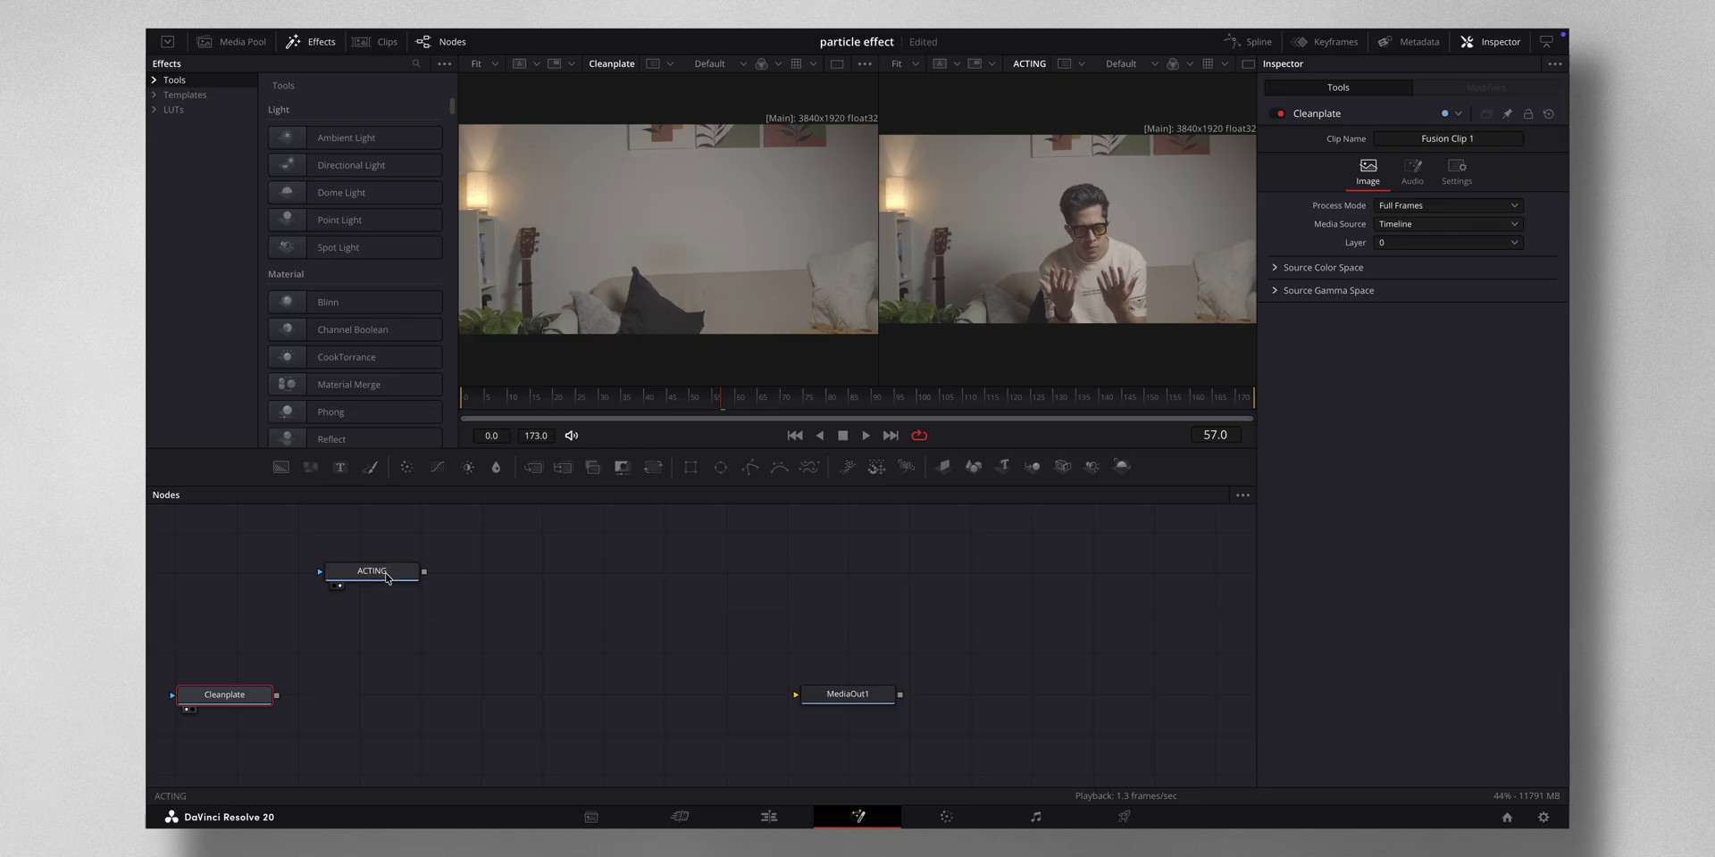
drag(386, 577, 372, 592)
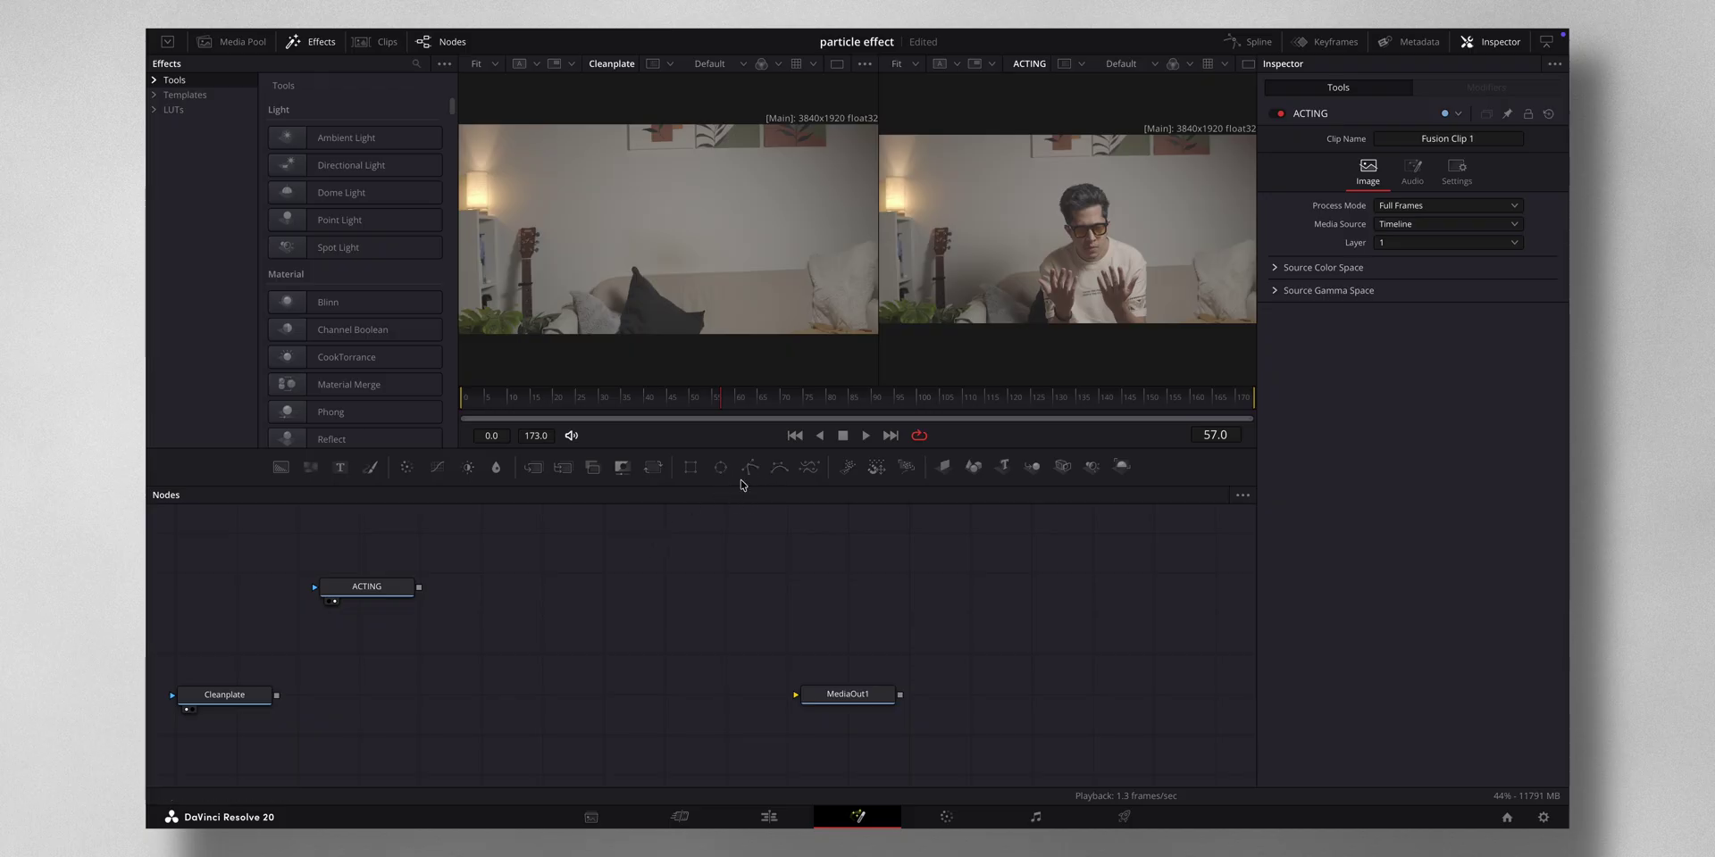
drag(750, 470, 223, 592)
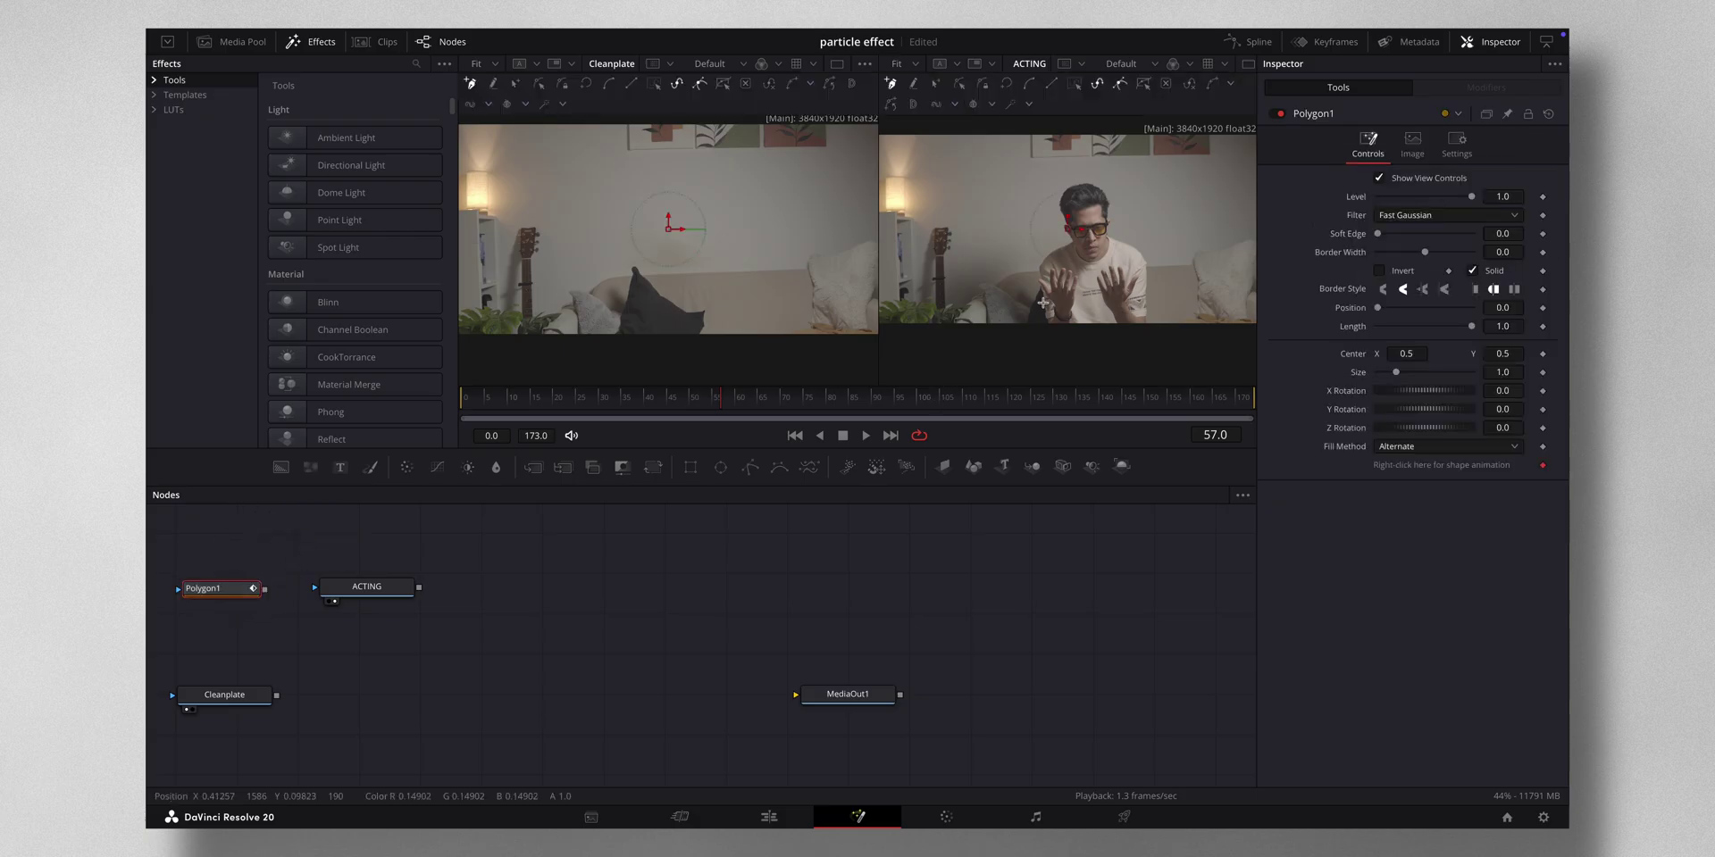
Step: Trace a polygon around the actor from the top of his head down to the frame's bottom edge
scroll(1058, 299, up, 1)
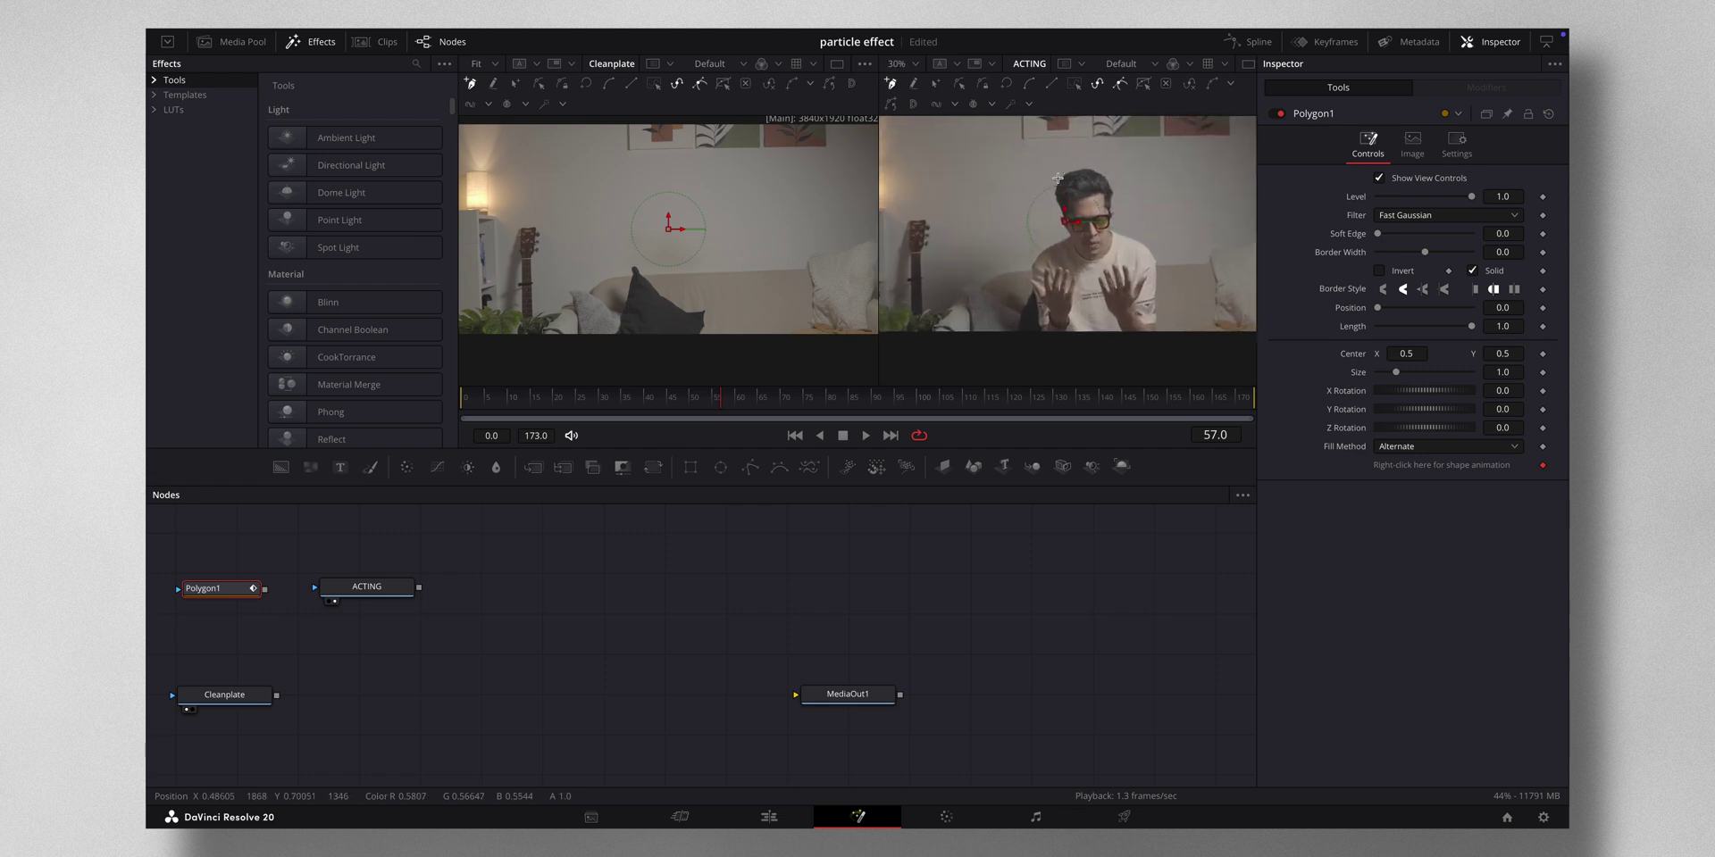
click(1057, 178)
click(1055, 190)
click(1056, 214)
click(1056, 218)
click(1066, 234)
click(1045, 249)
click(1030, 260)
click(1027, 284)
click(1032, 299)
click(1036, 339)
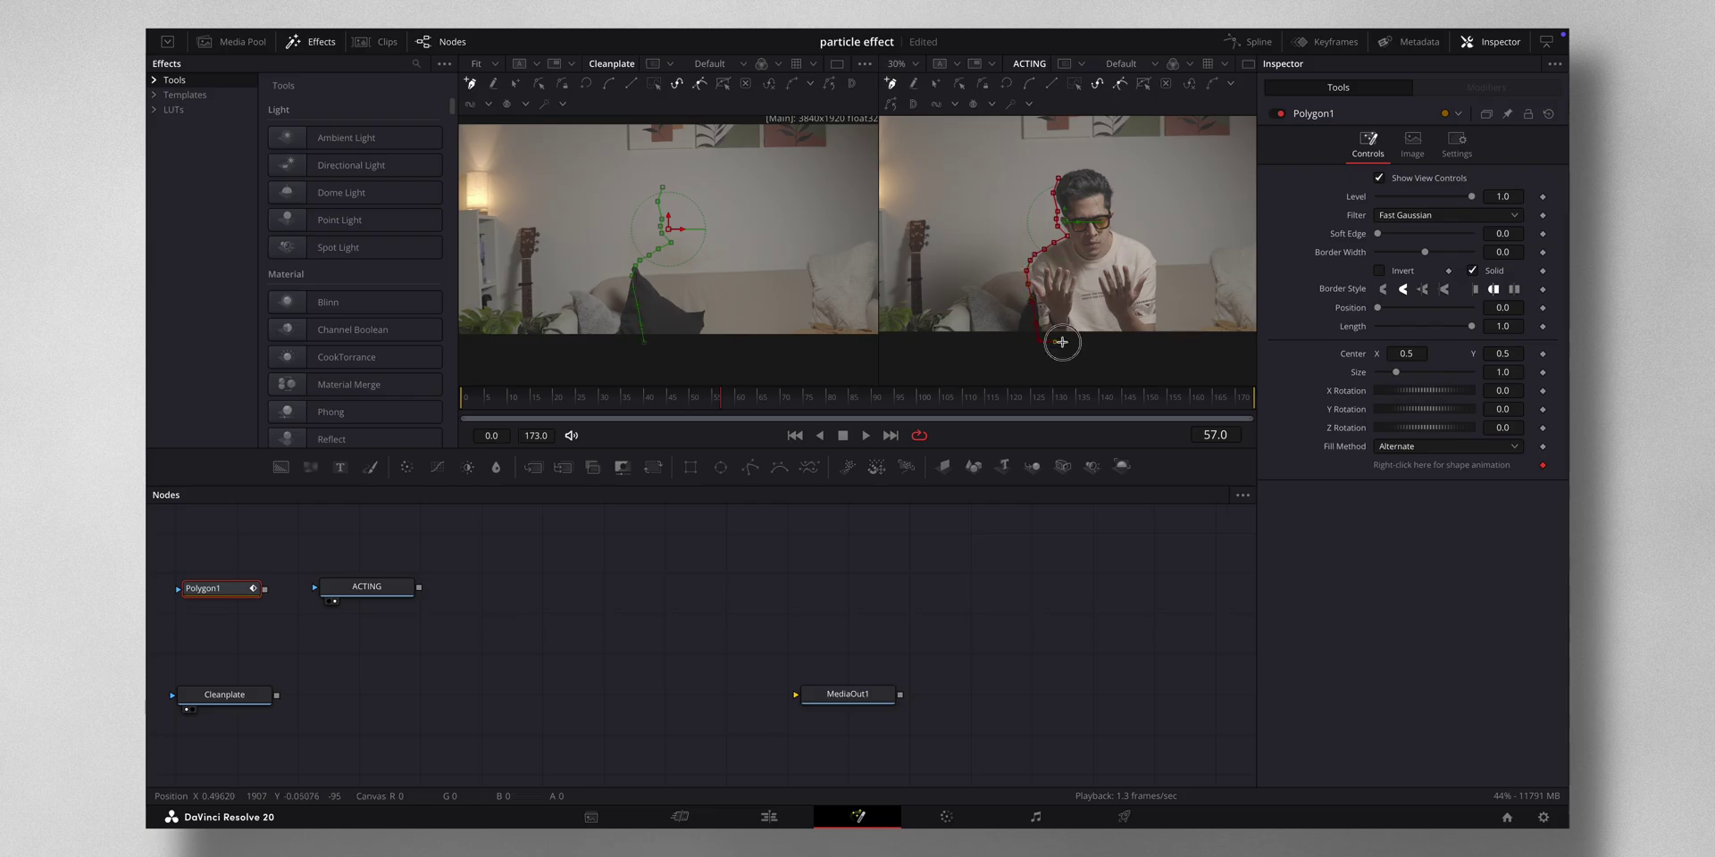
click(1059, 342)
click(1117, 345)
click(1155, 341)
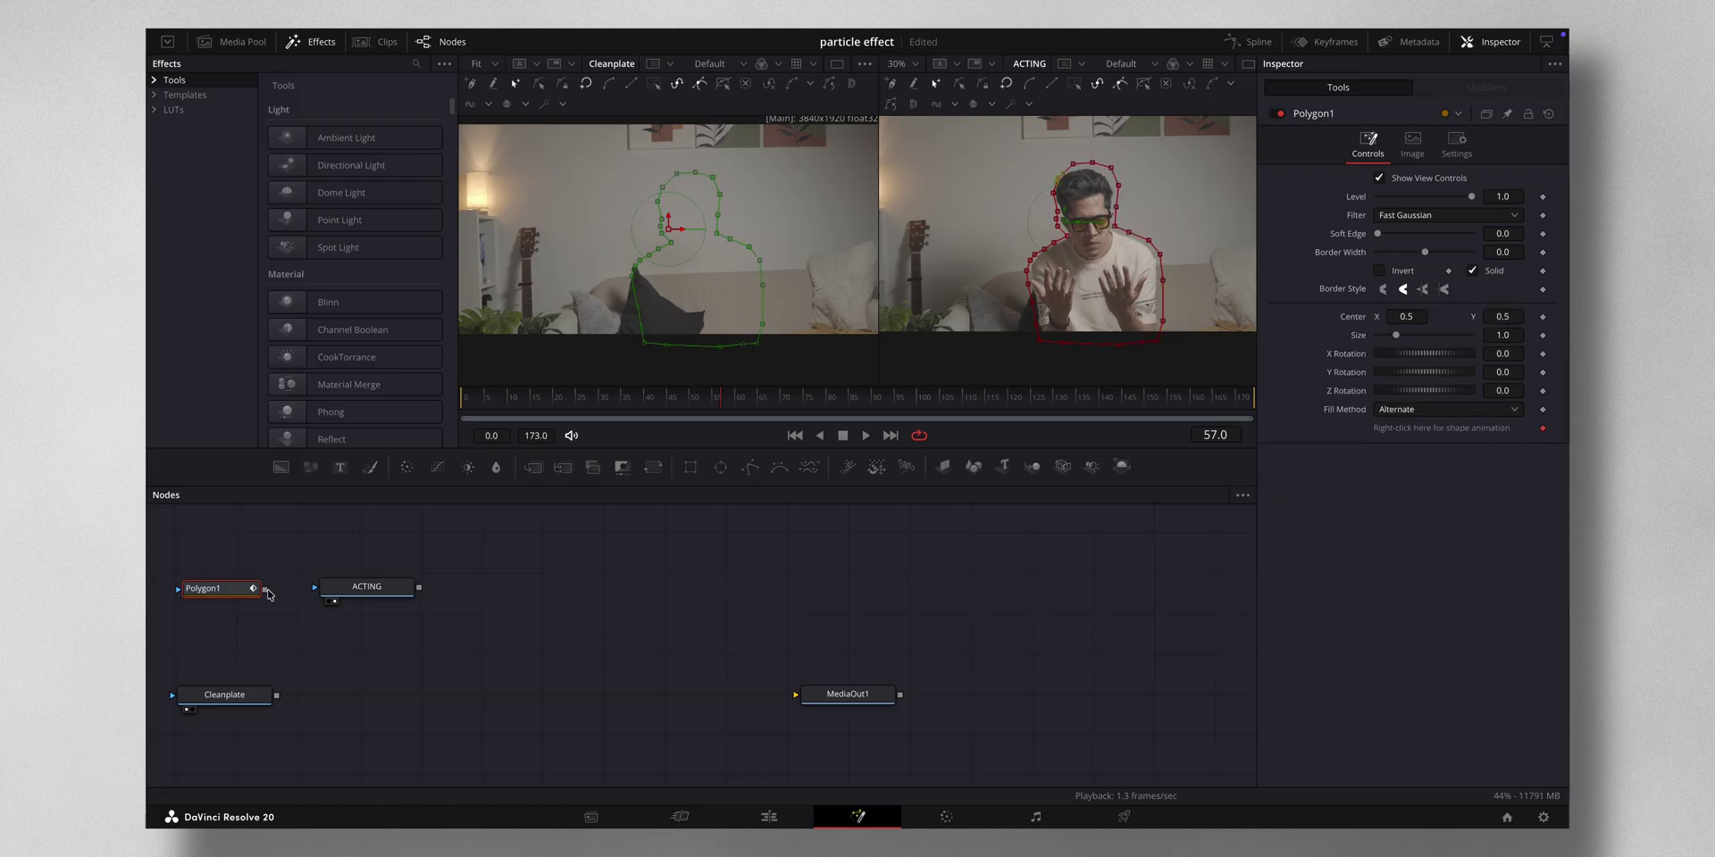
Step: Connect Polygon1 as ACTING's effect mask and move both nodes up together
drag(265, 589, 319, 591)
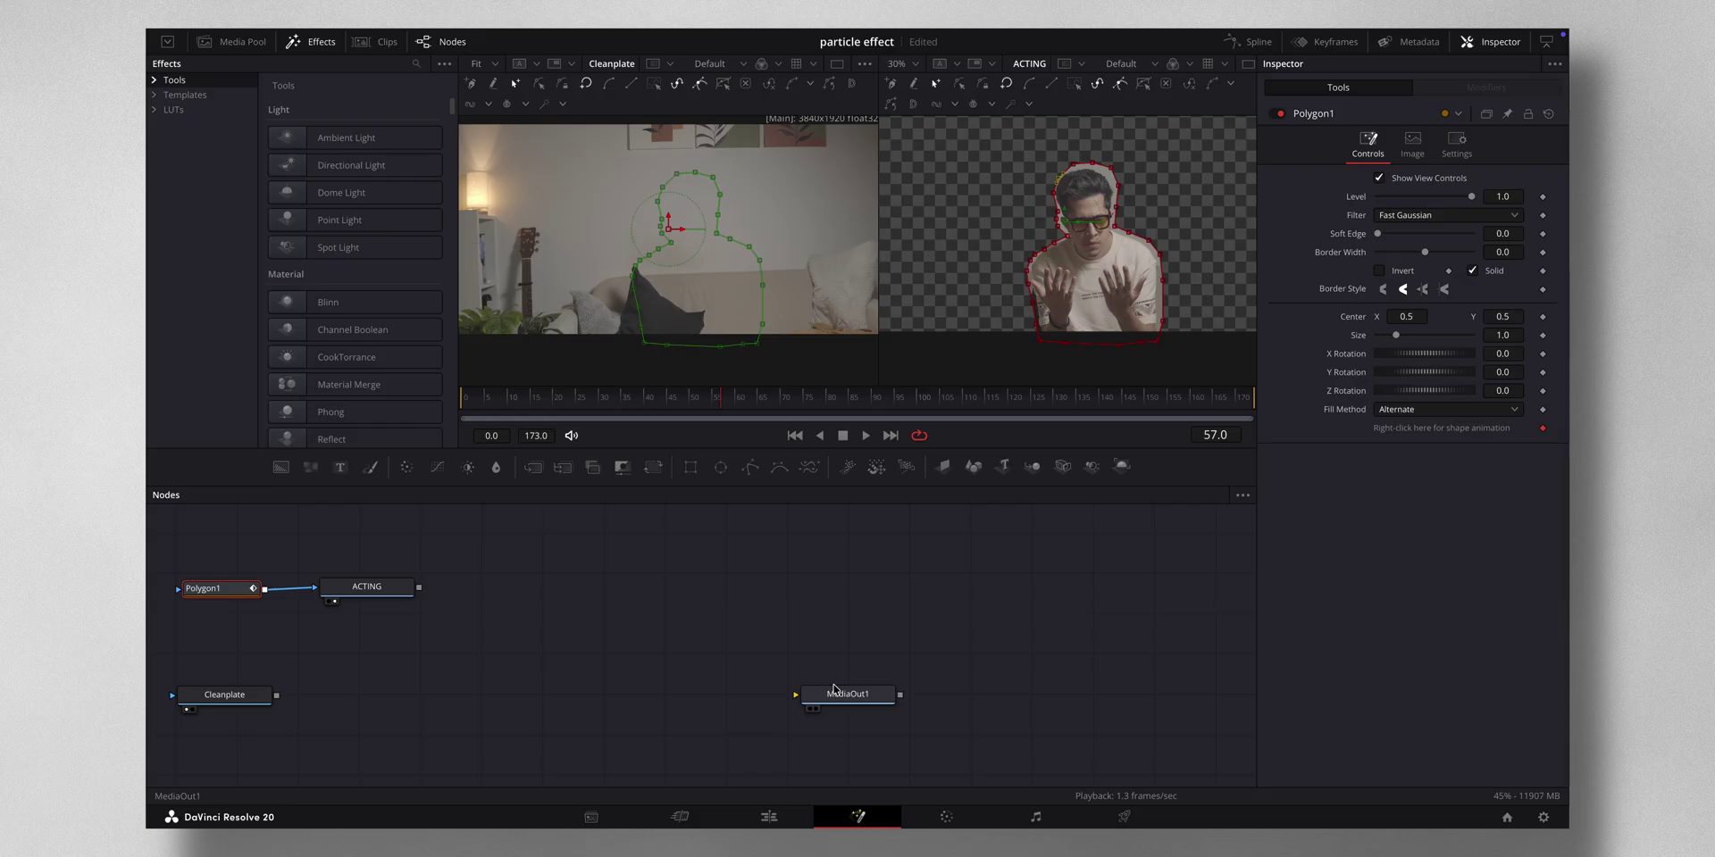
click(460, 630)
drag(462, 630, 183, 568)
drag(363, 591, 340, 558)
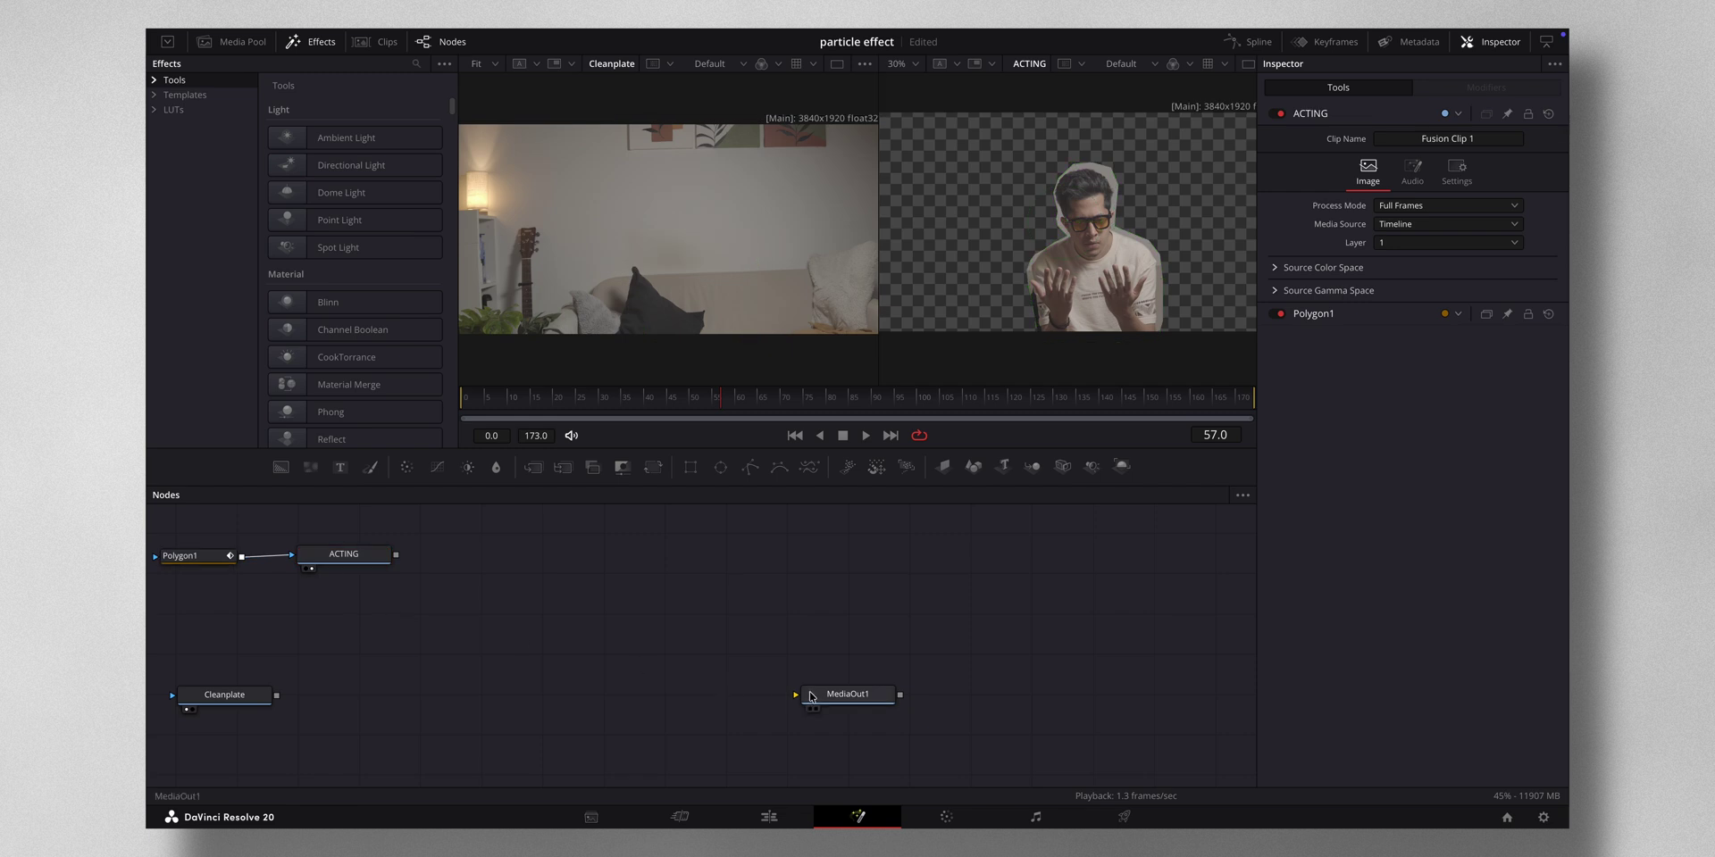
Step: Add pEmitter1 feeding into pRender1 and set the render Output Mode to 2D
drag(831, 702, 1134, 703)
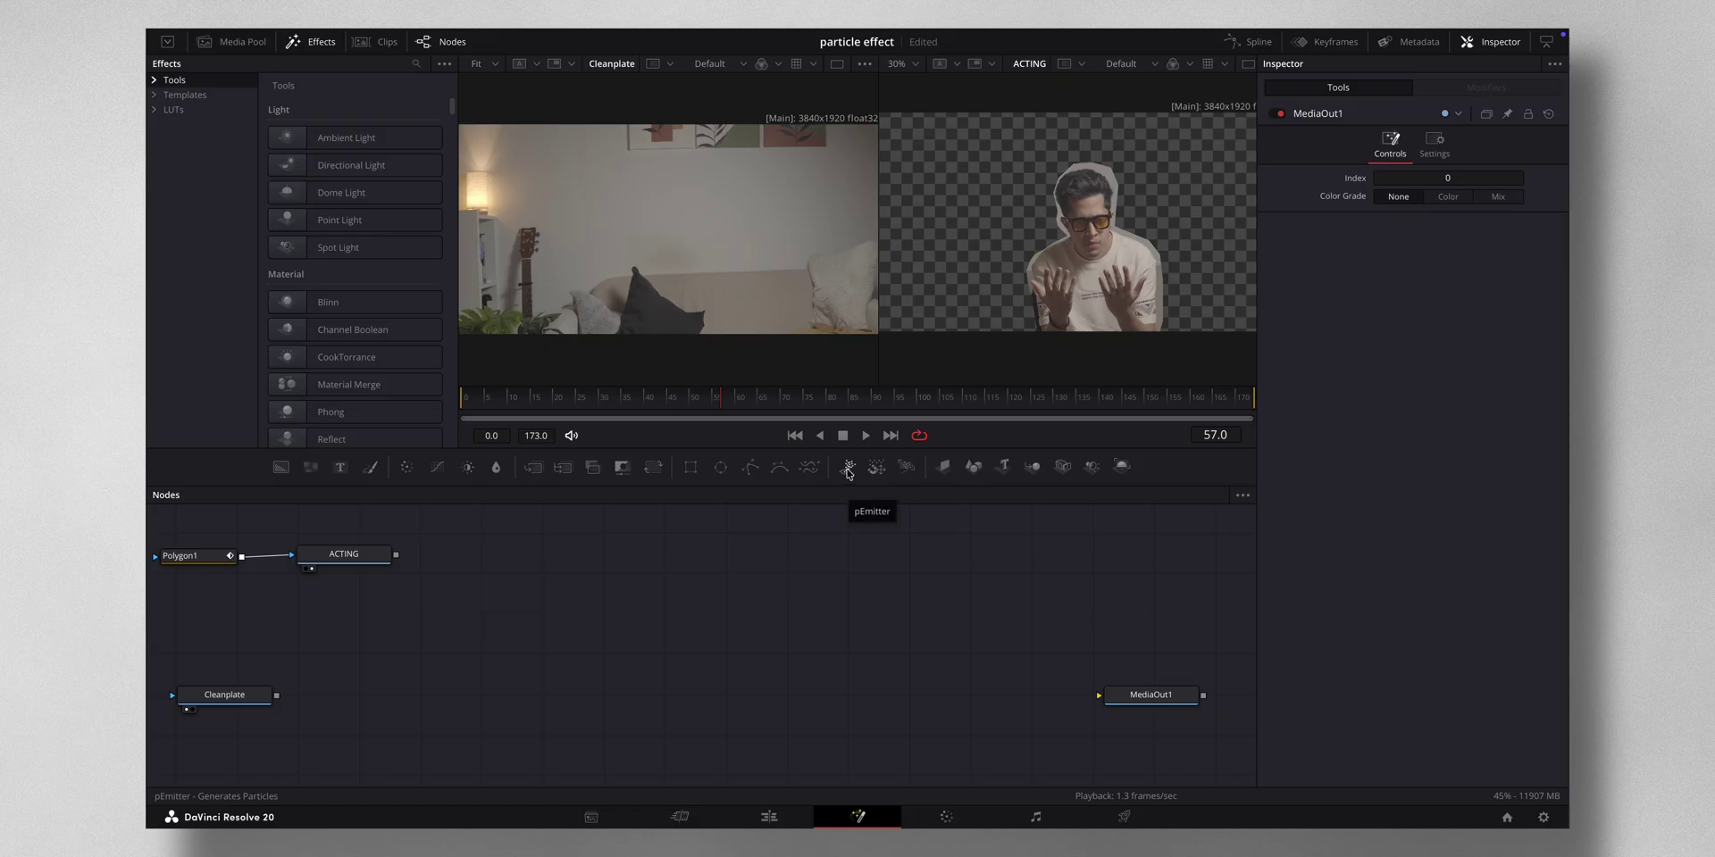
drag(847, 473, 678, 652)
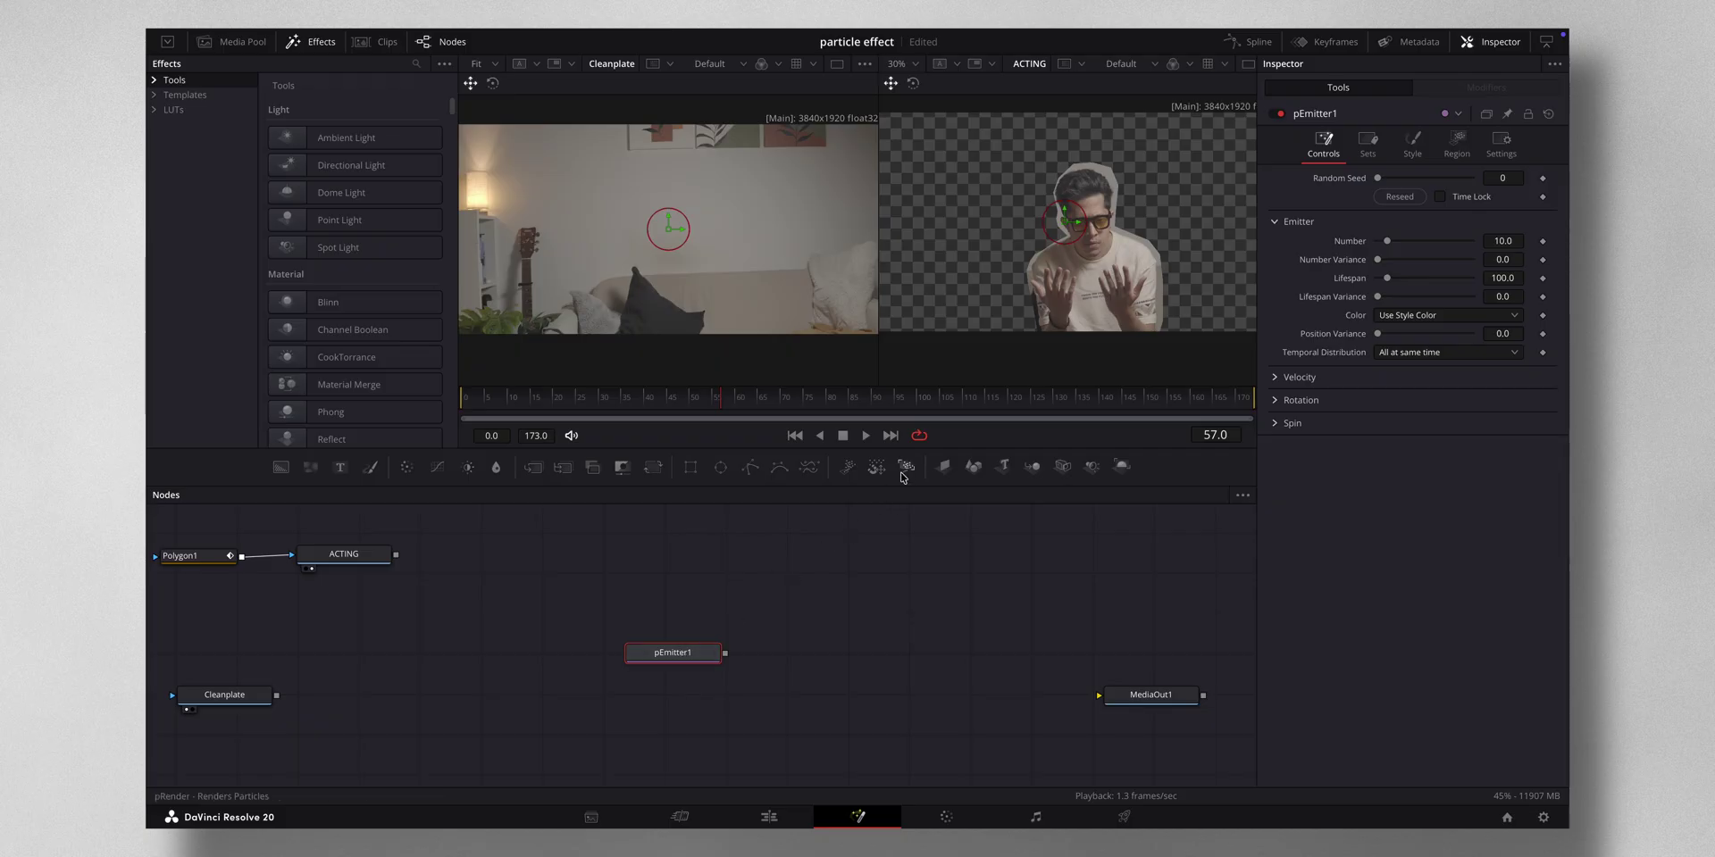
drag(907, 473, 890, 649)
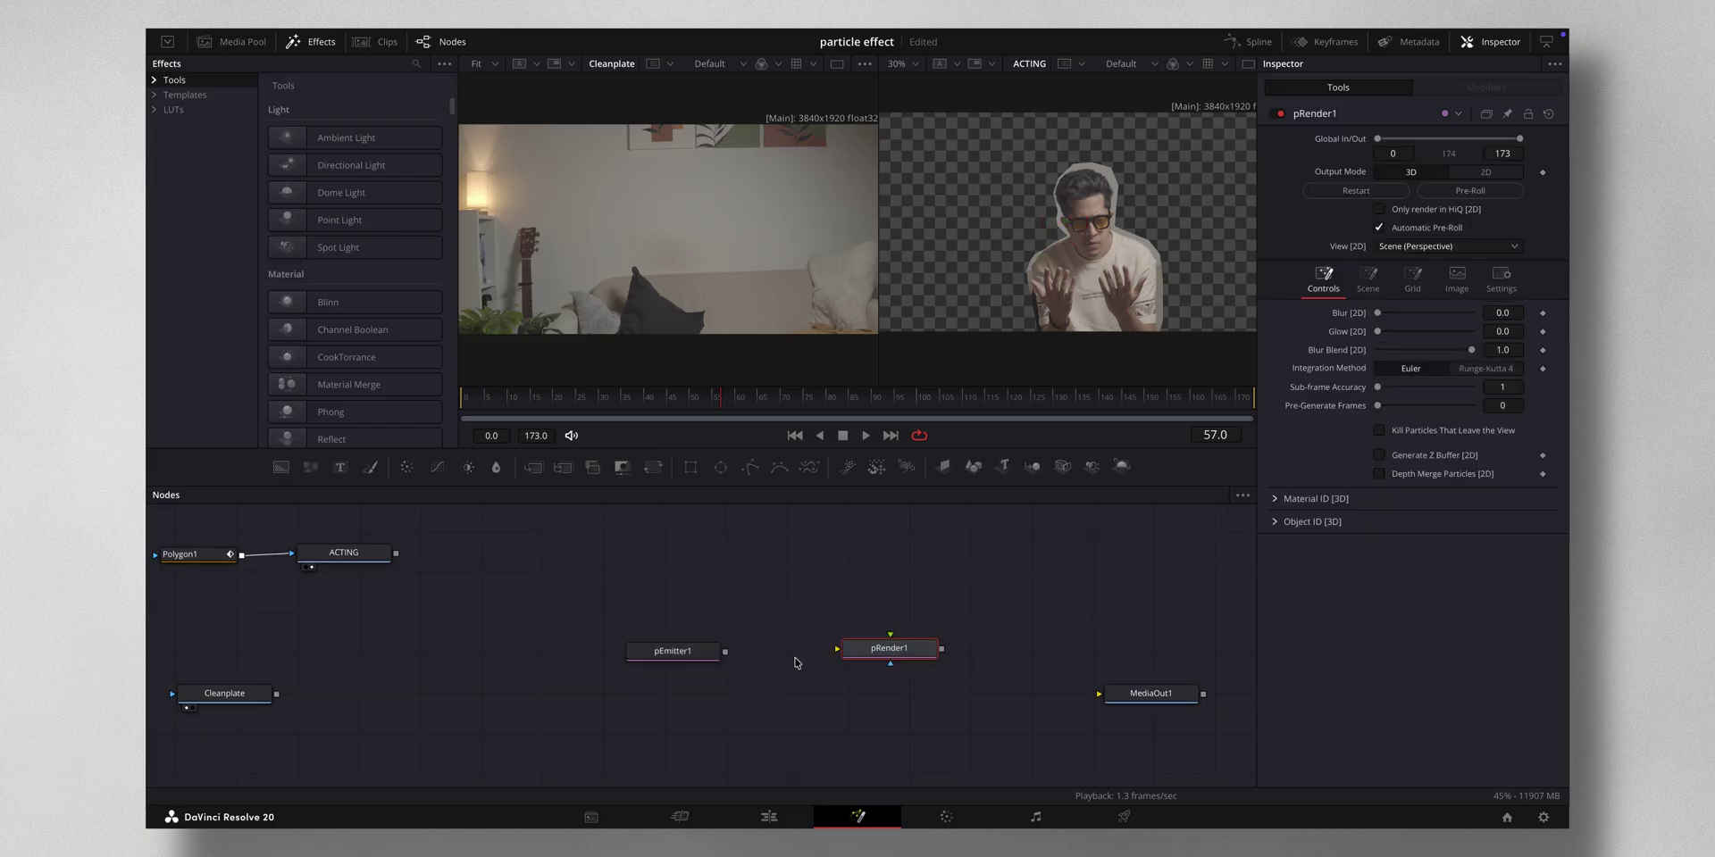
drag(725, 651, 840, 652)
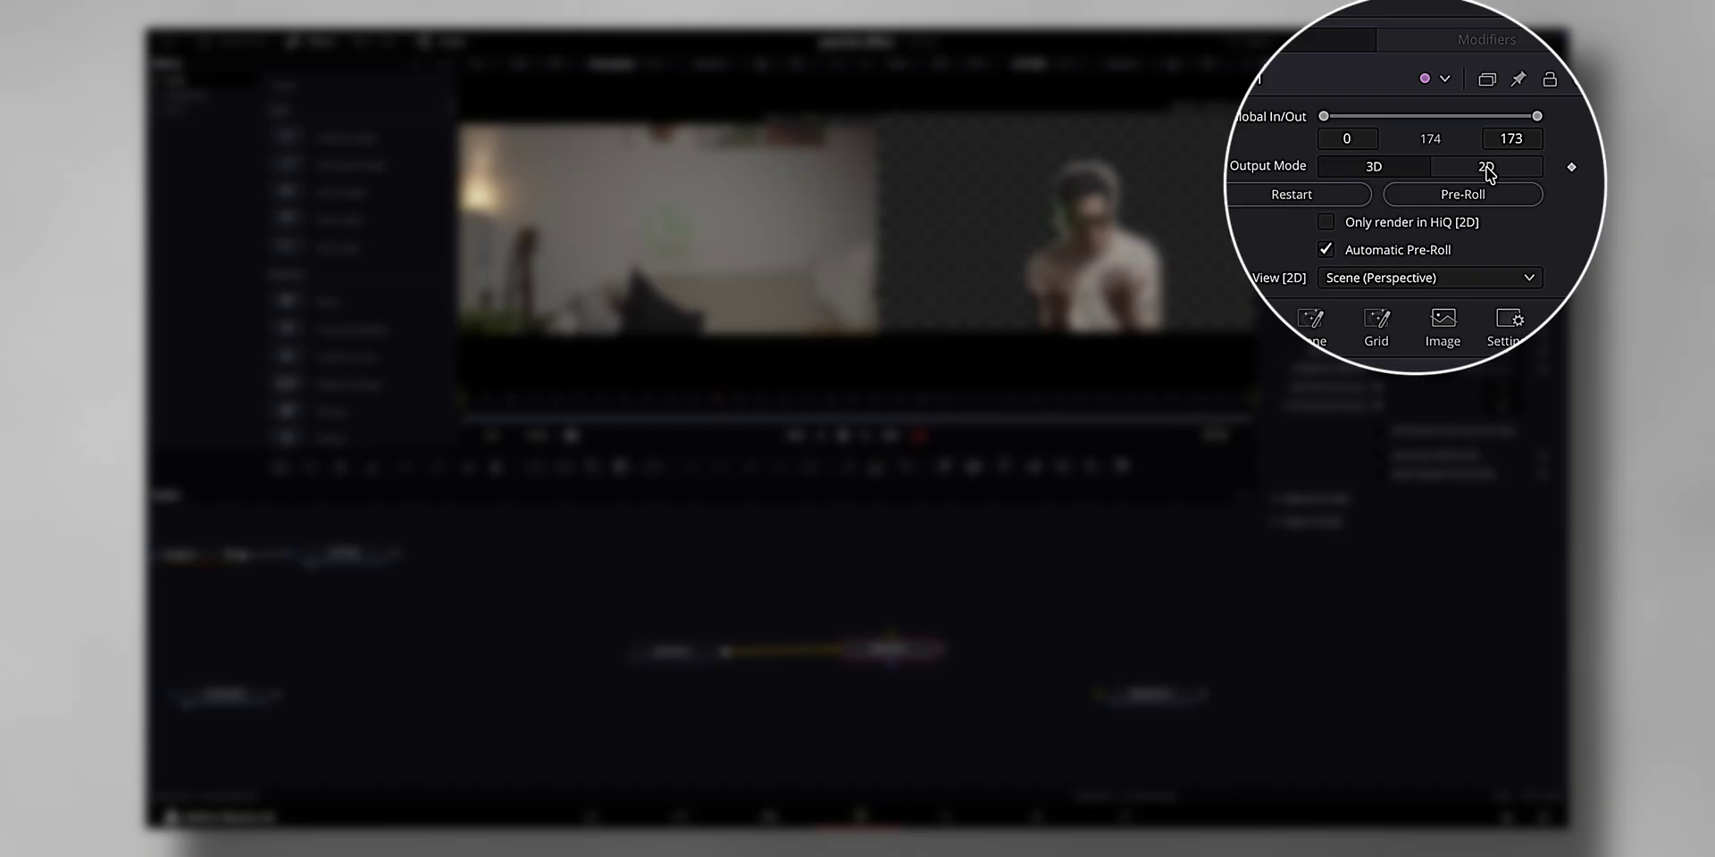
click(1487, 170)
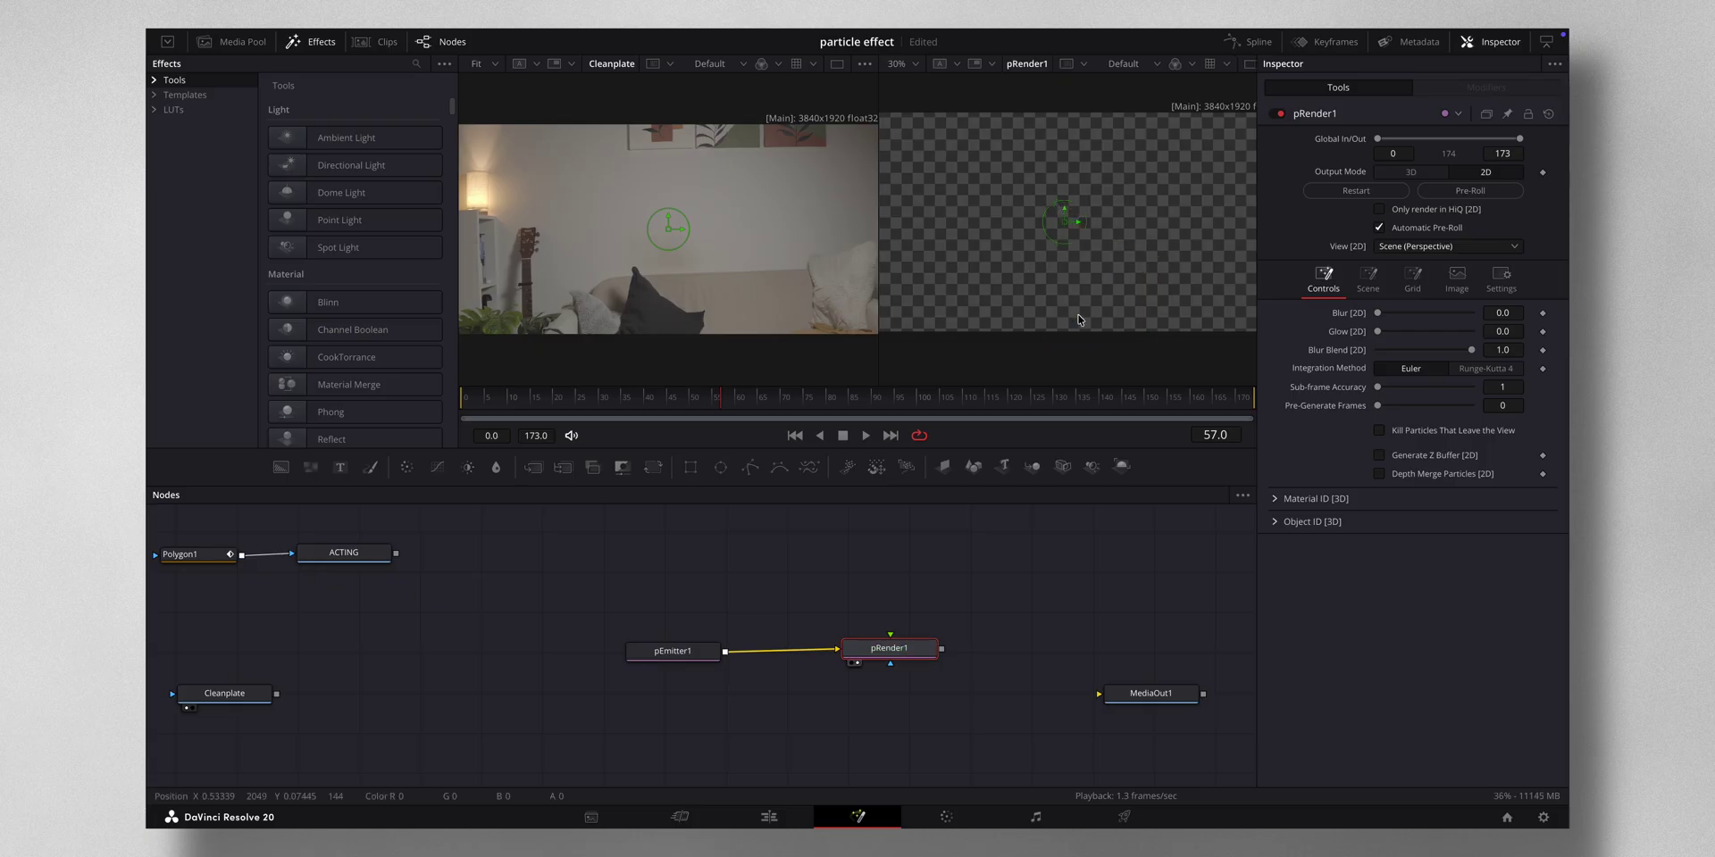
click(684, 653)
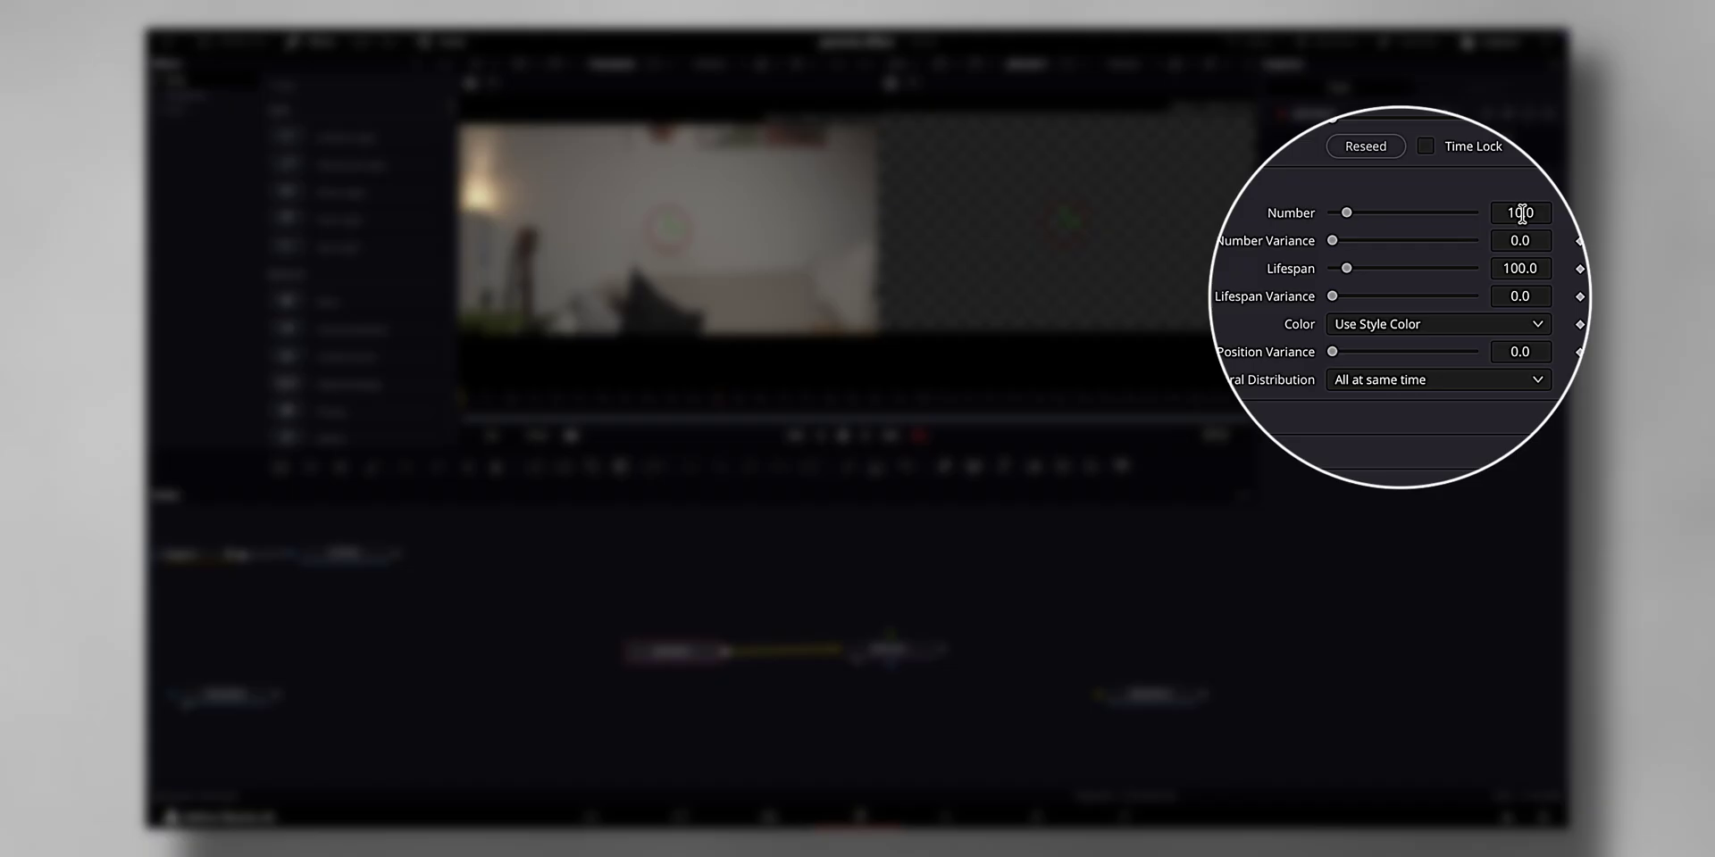
Step: Set pEmitter1's particle Number to 2000
click(1506, 241)
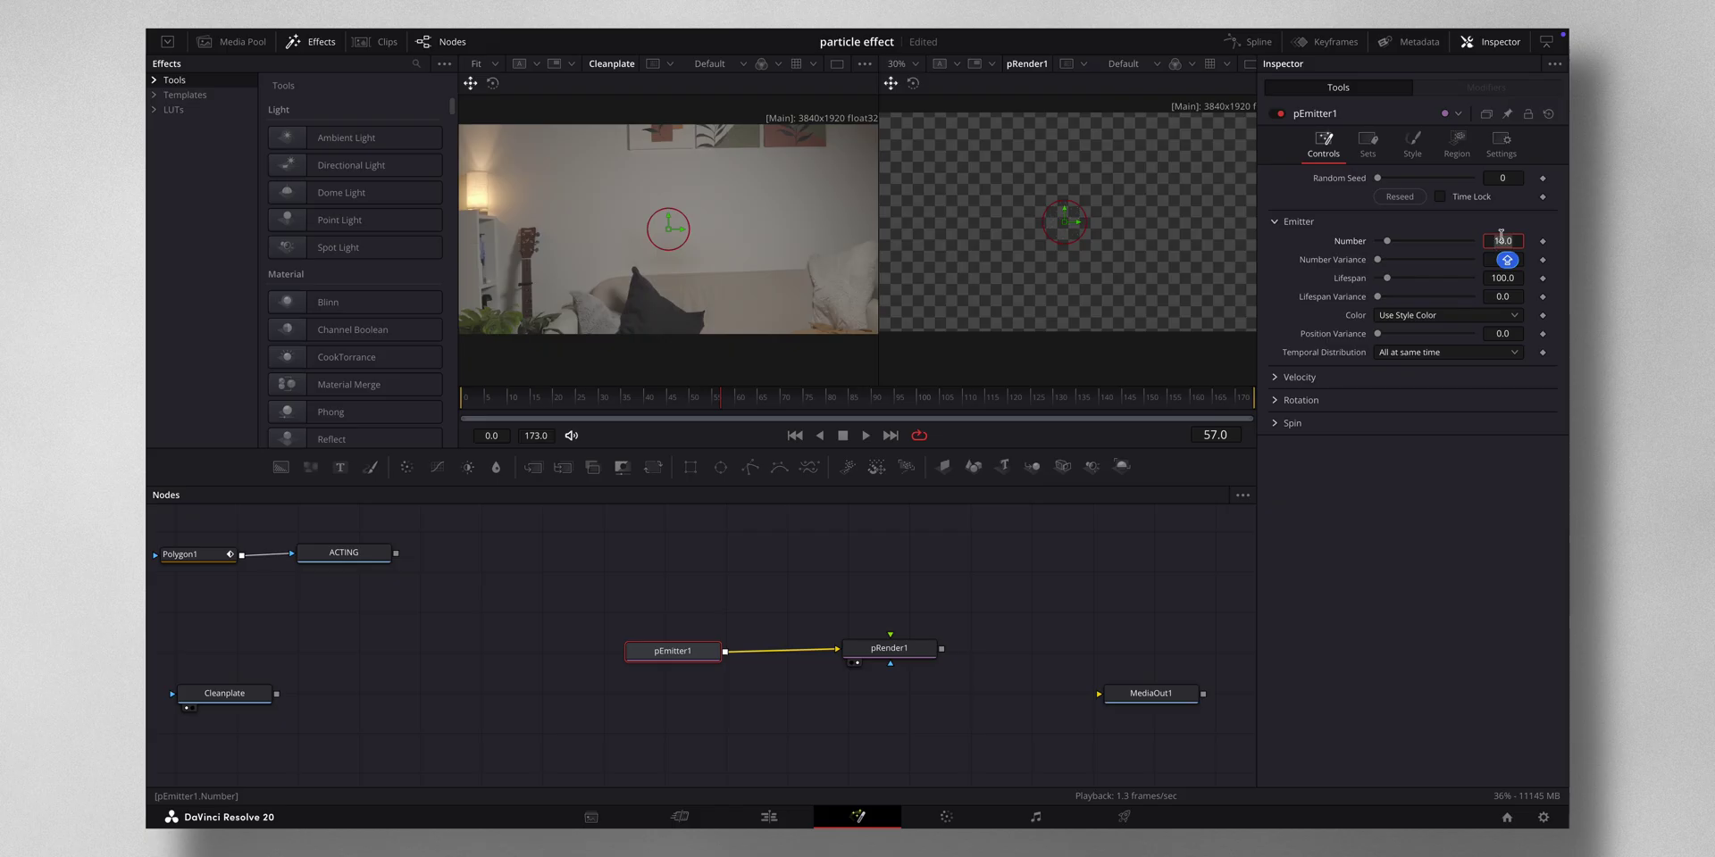
text(2000)
key(Tab)
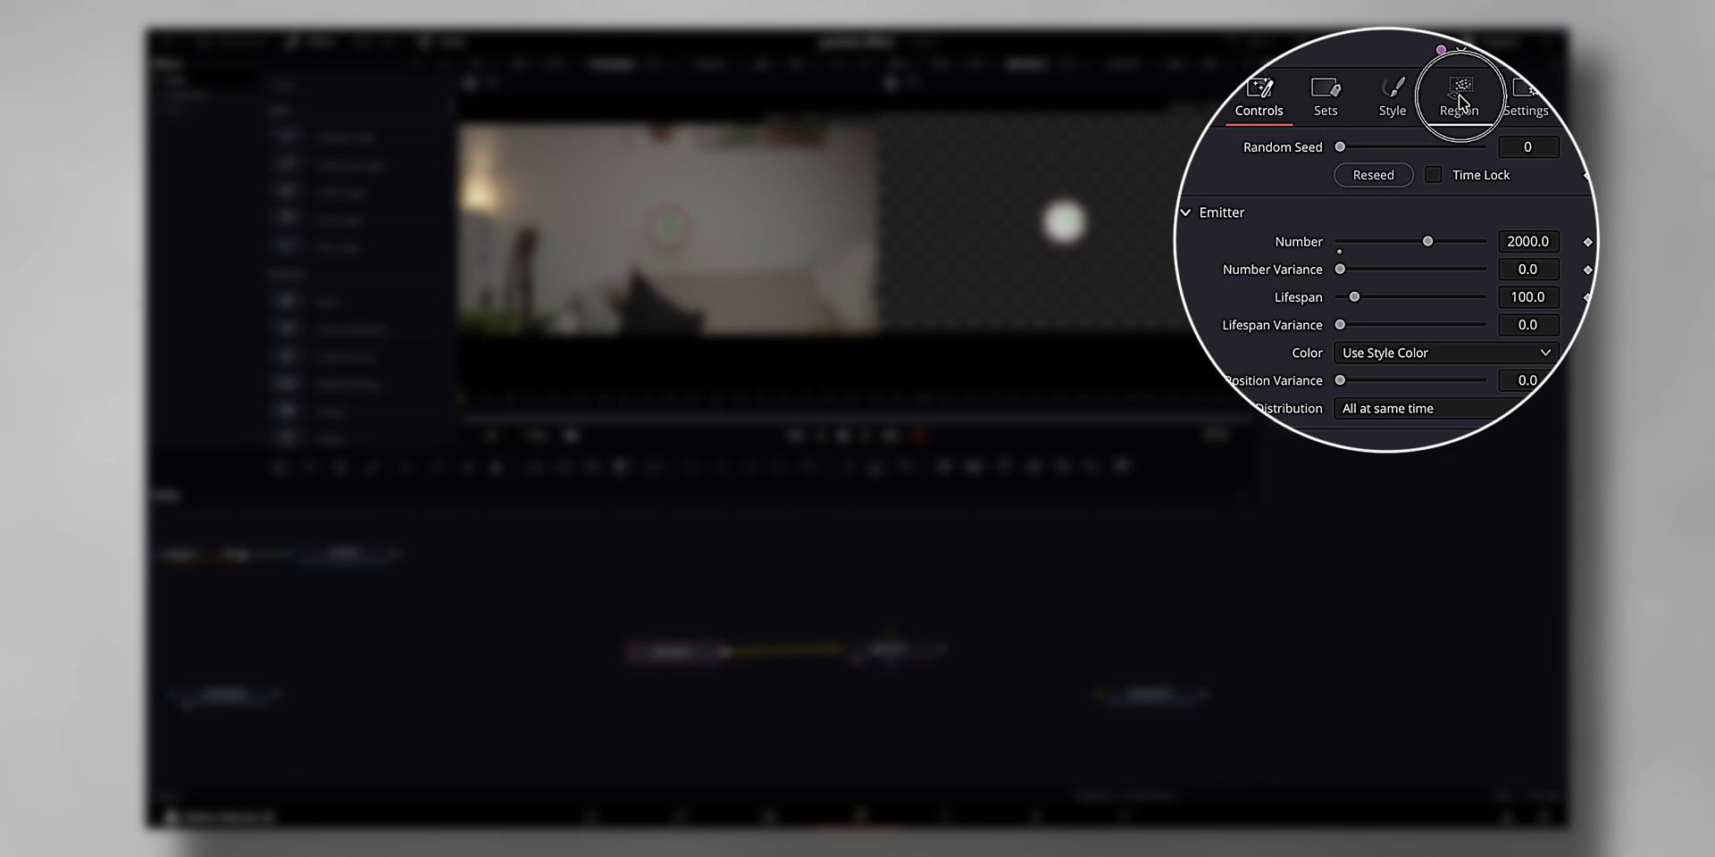
Step: Set pEmitter1's Region to Bitmap and wire ACTING's output into its Region input
click(1458, 145)
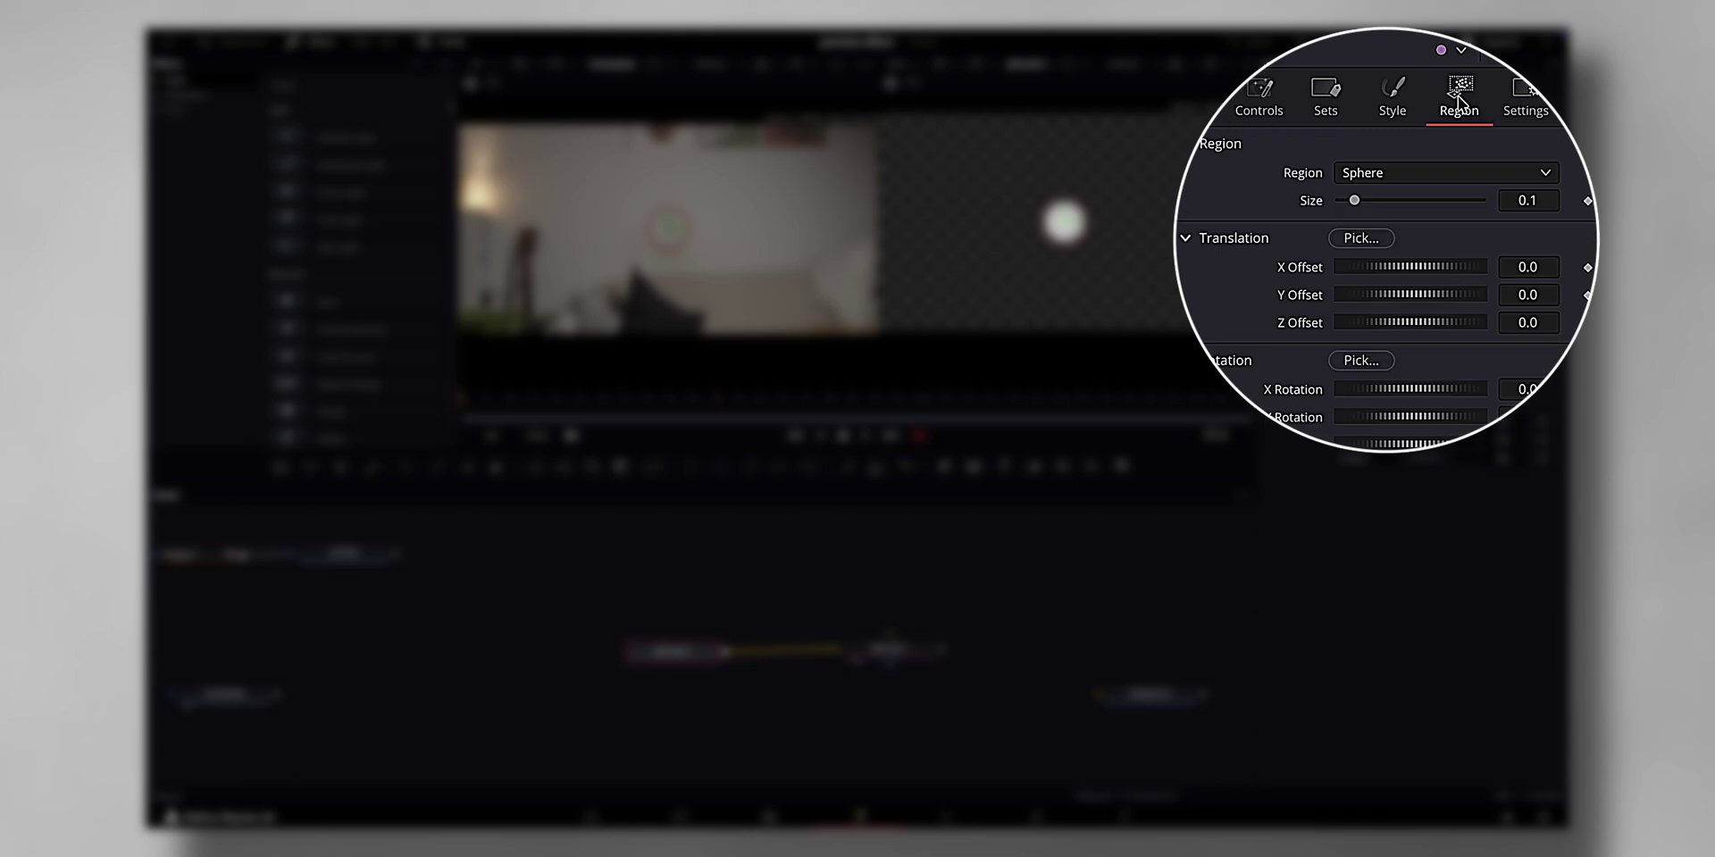
click(1390, 174)
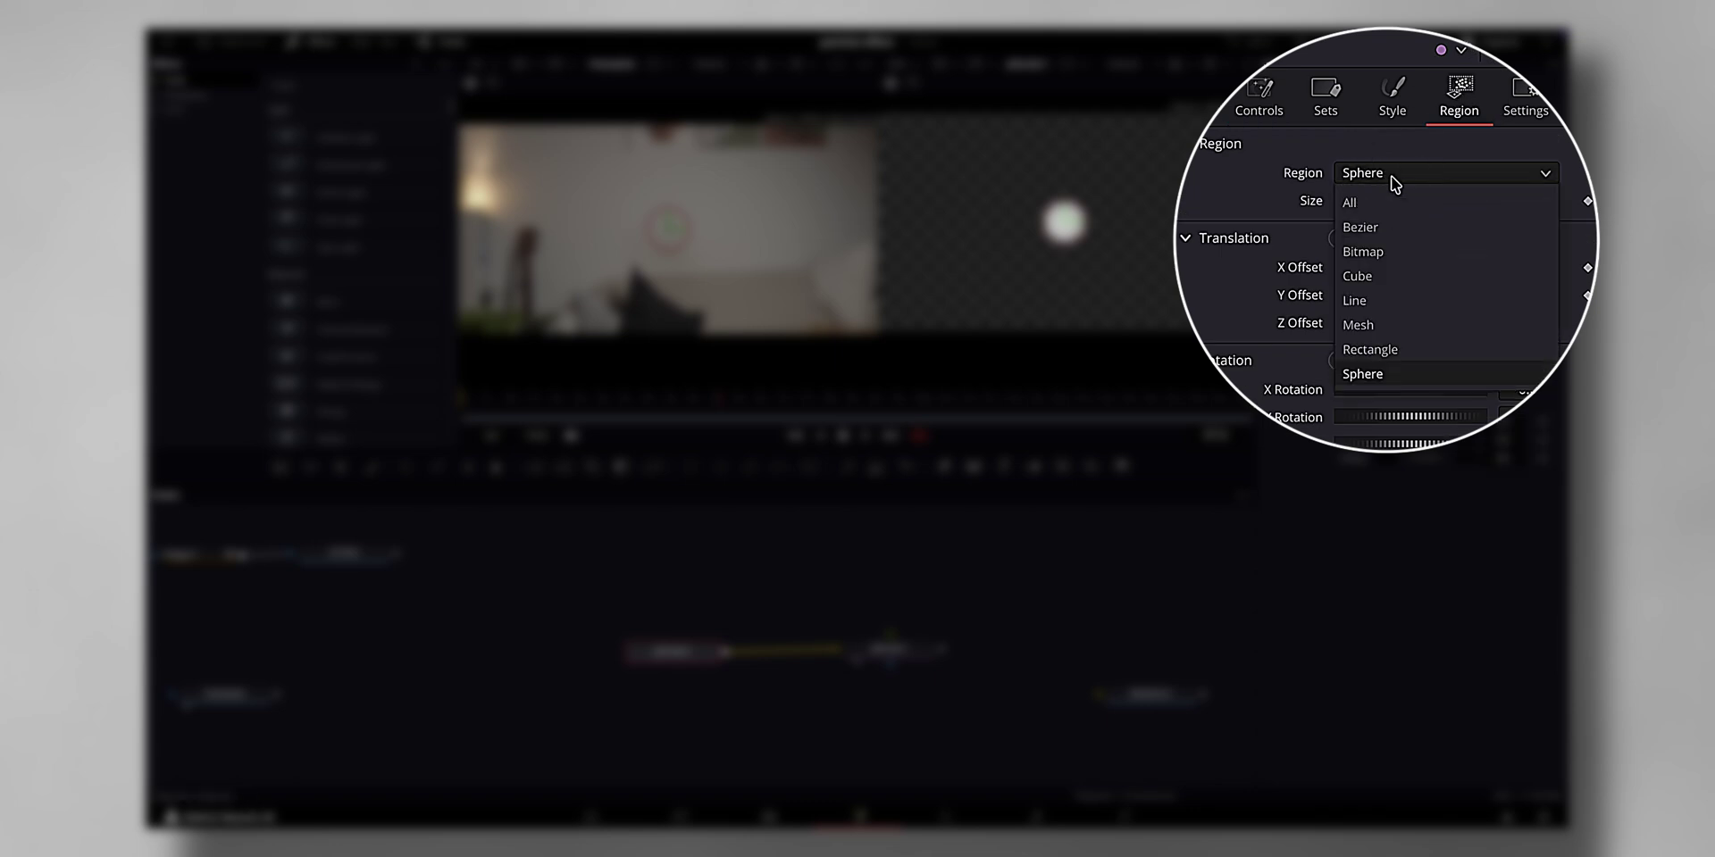
click(1390, 252)
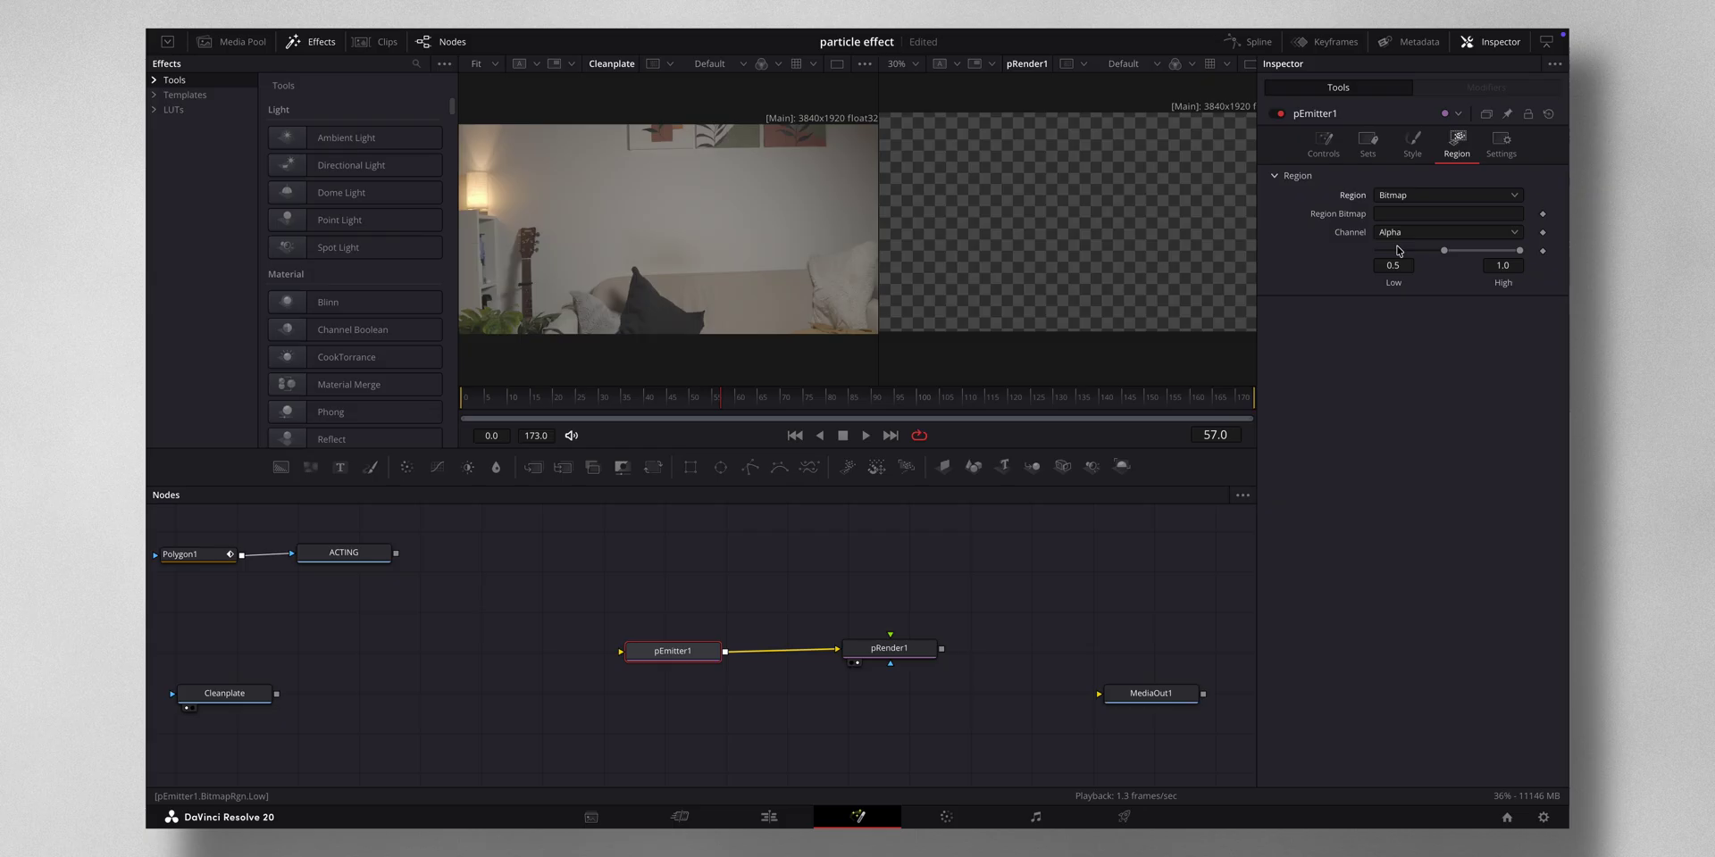
drag(902, 683, 575, 613)
drag(438, 554, 575, 652)
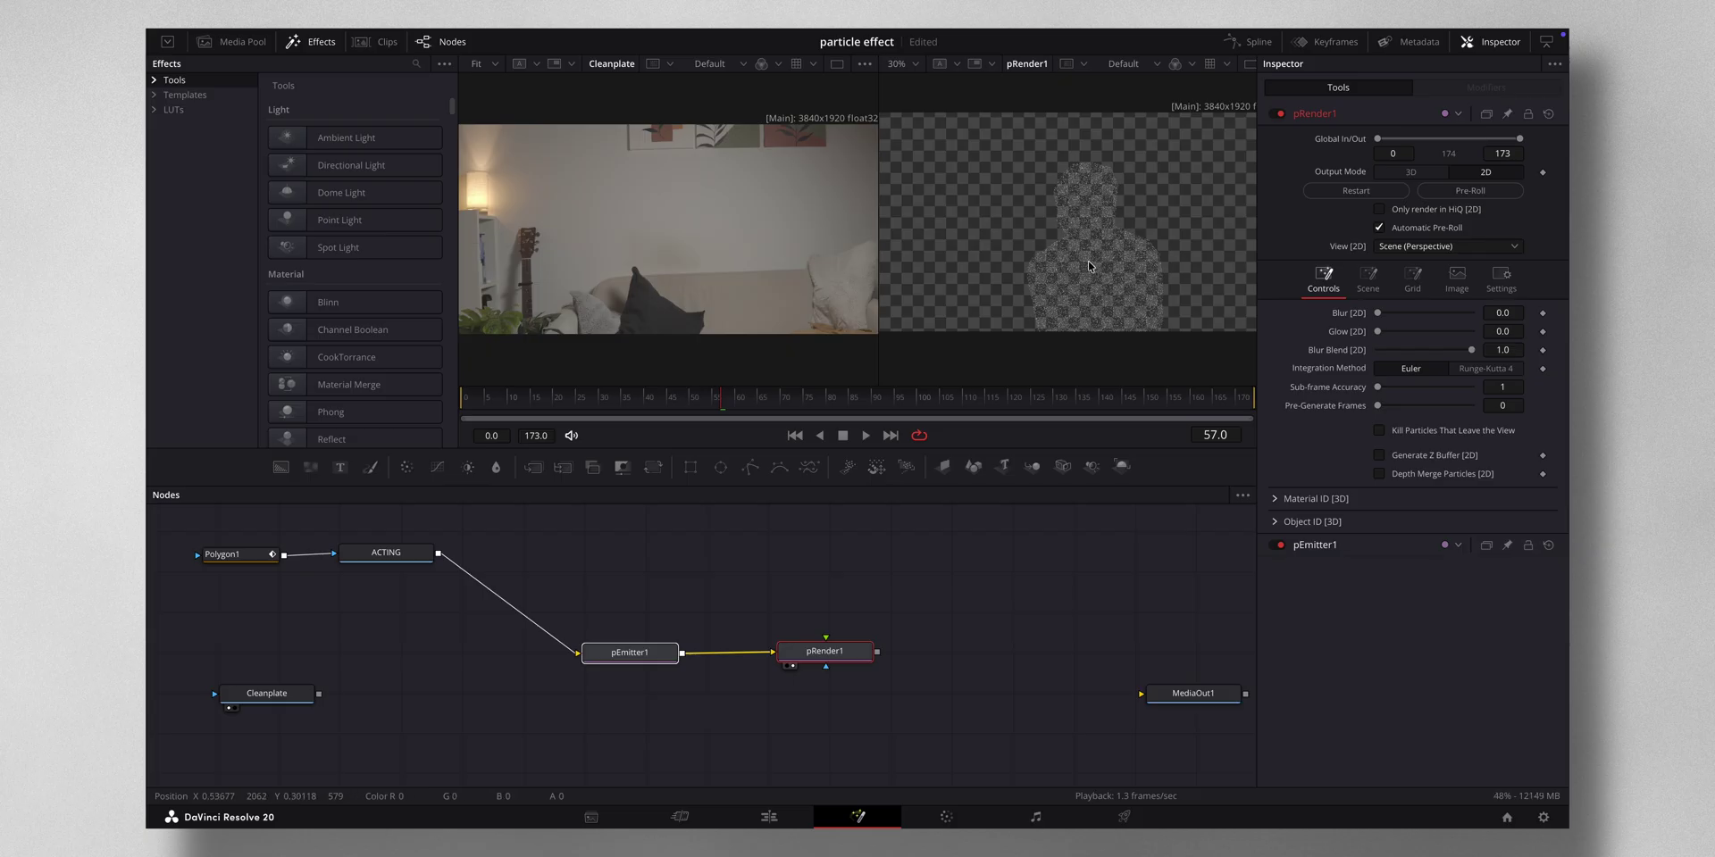
click(386, 553)
key(1)
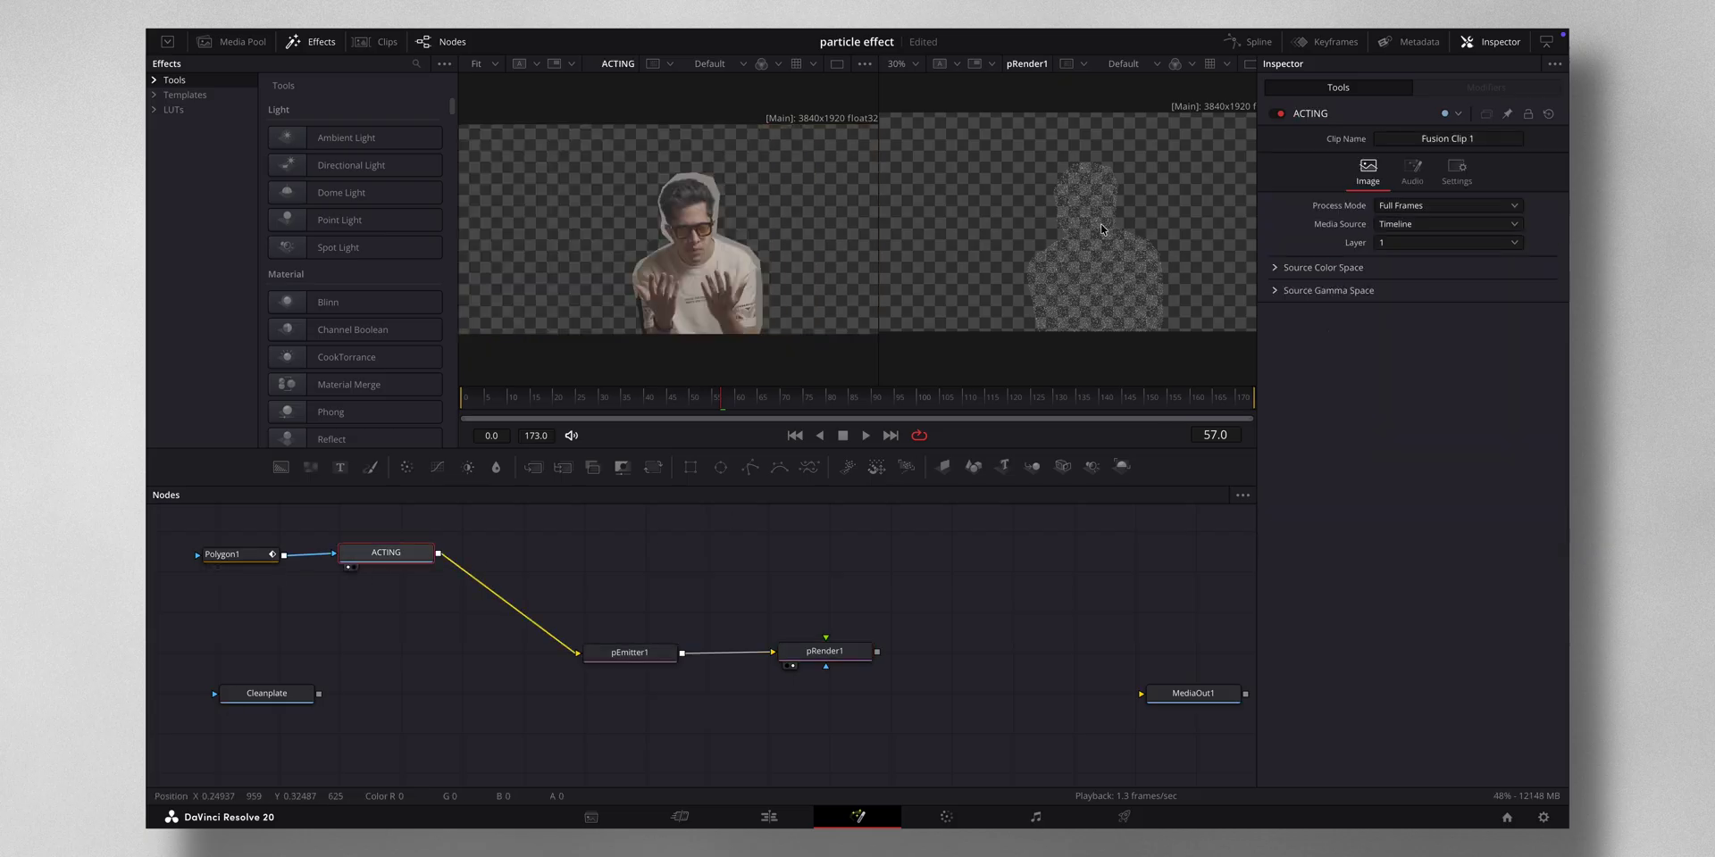
drag(824, 651, 945, 651)
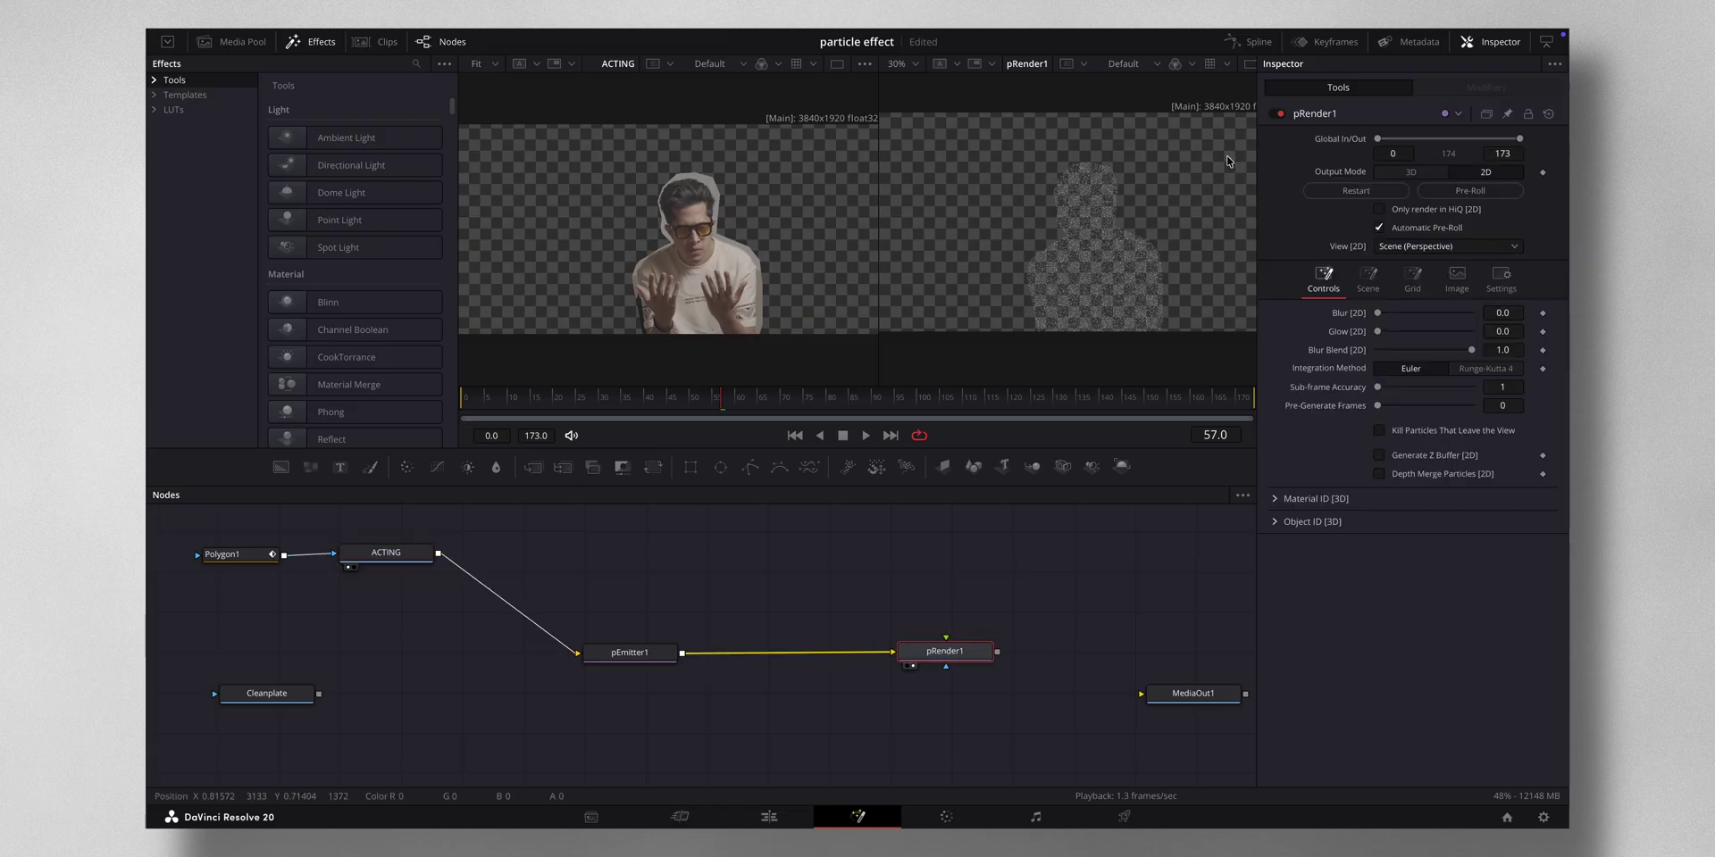
click(638, 650)
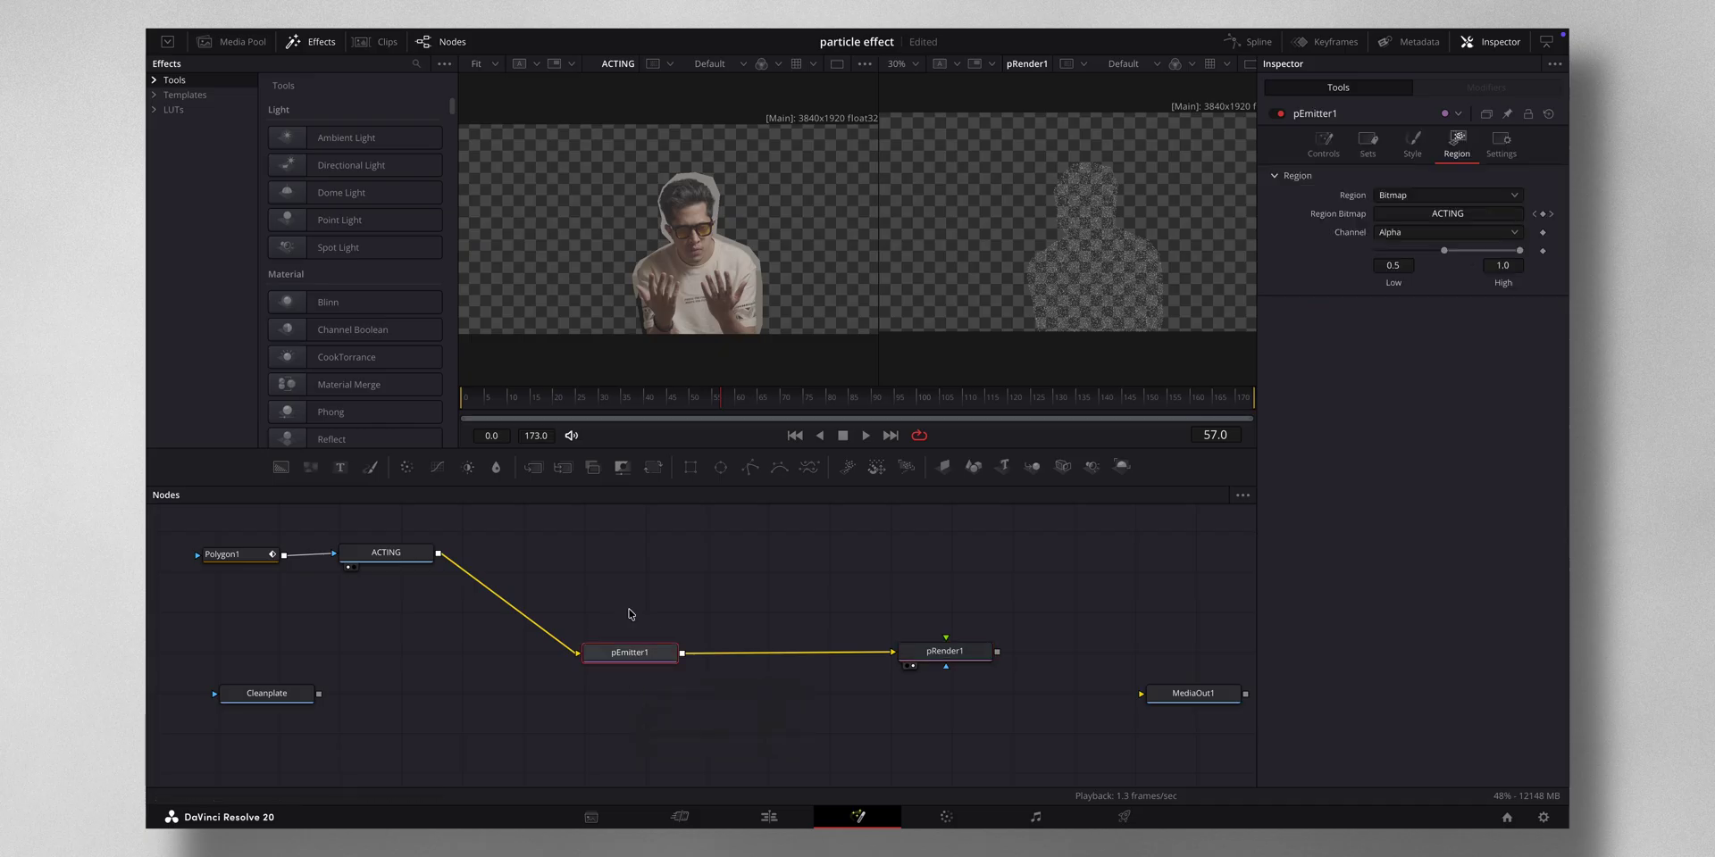
Step: Insert a pDirectionalForce node between pEmitter1 and pRender1
key(shift+space)
text(mat)
key(BackSpace)
key(BackSpace)
key(BackSpace)
text(P)
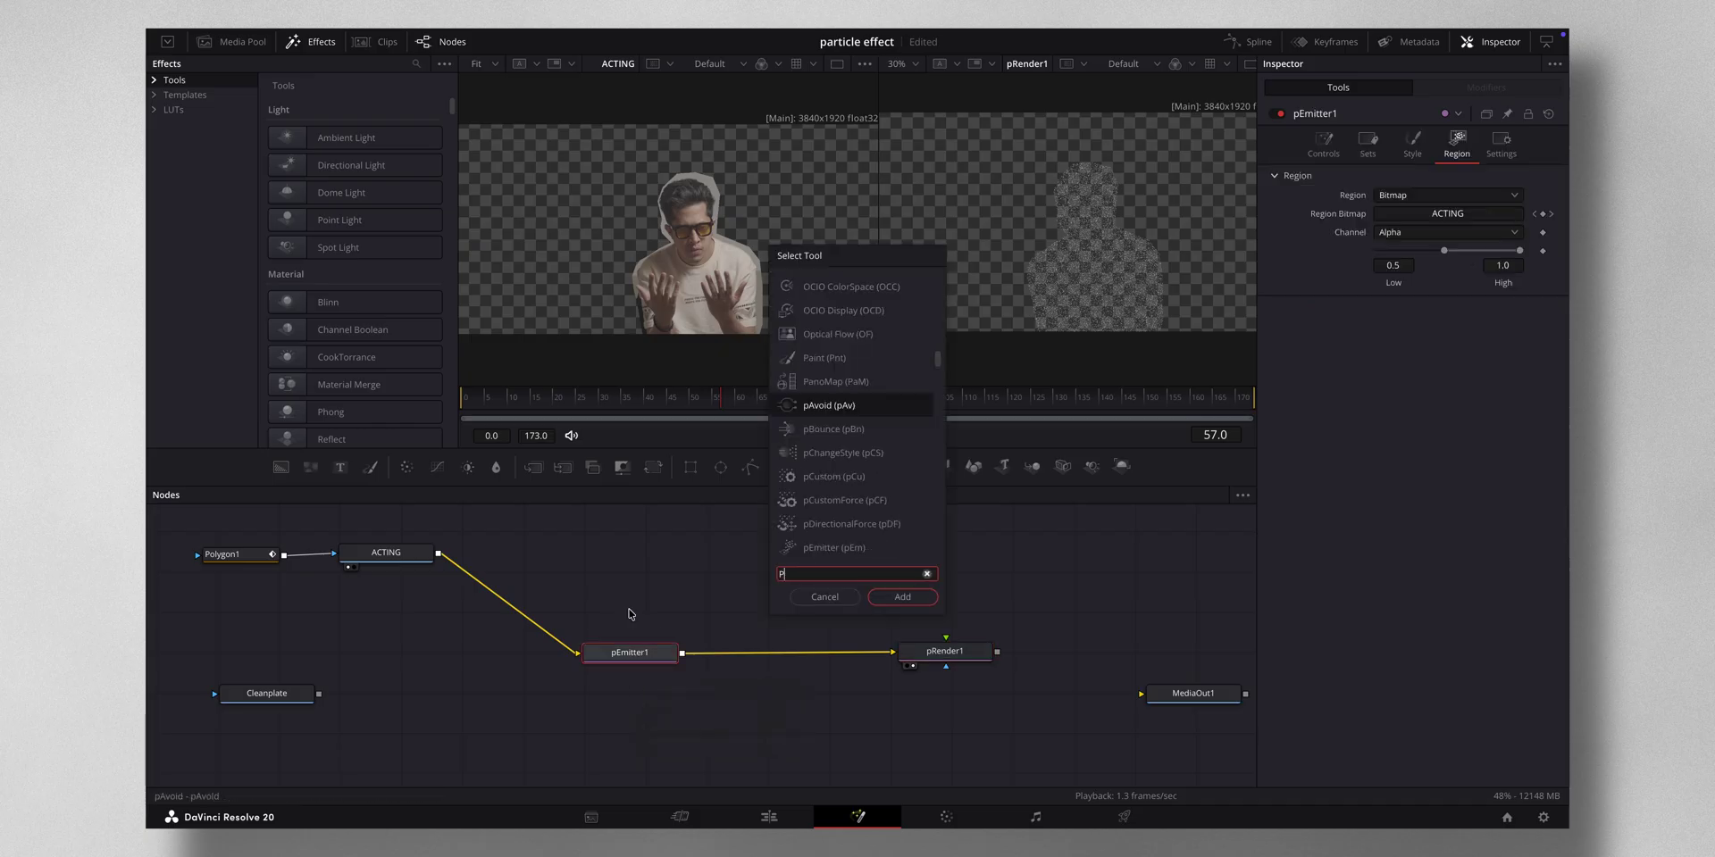
text(DI)
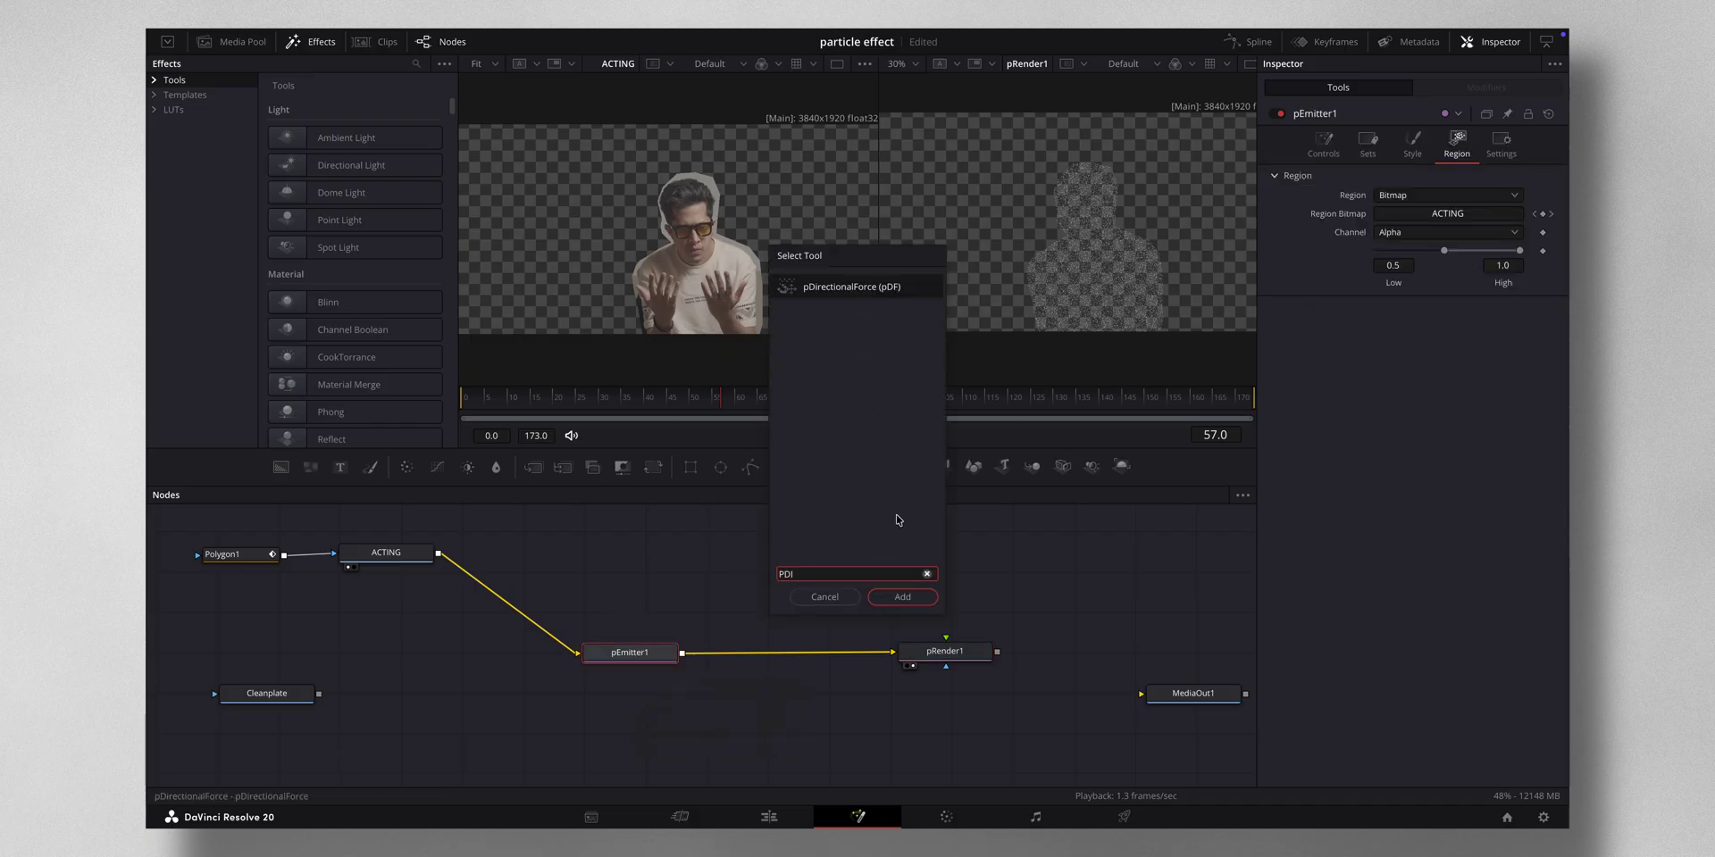
click(902, 597)
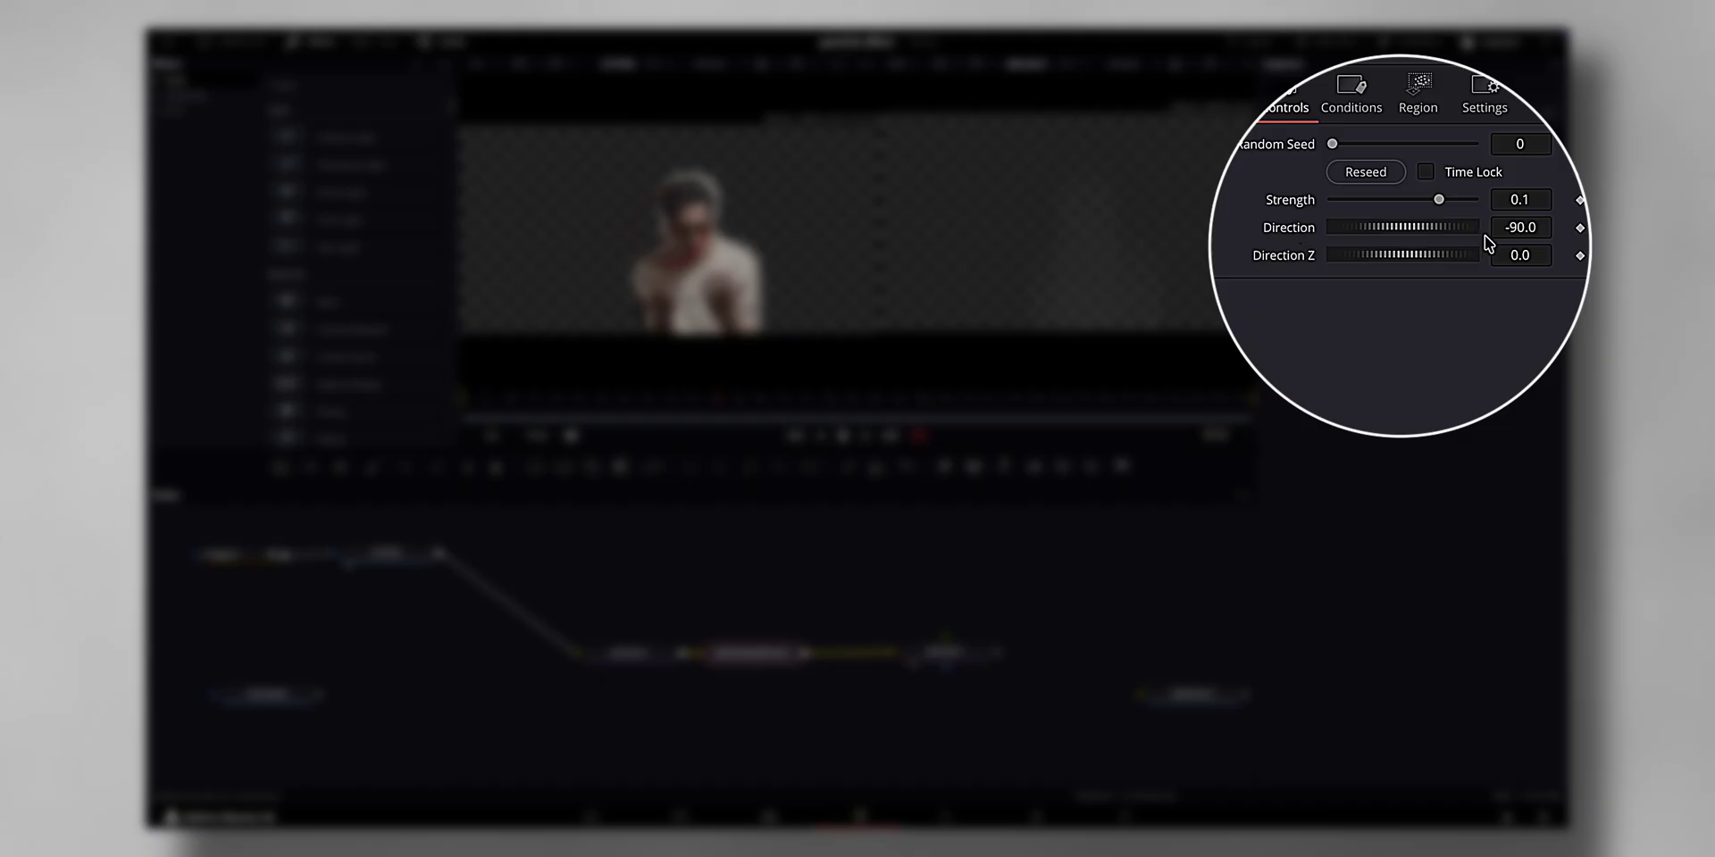
Step: Change the directional force's Direction from -90 to 45
click(1504, 235)
double_click(1520, 231)
key(BackSpace)
text(45)
key(Tab)
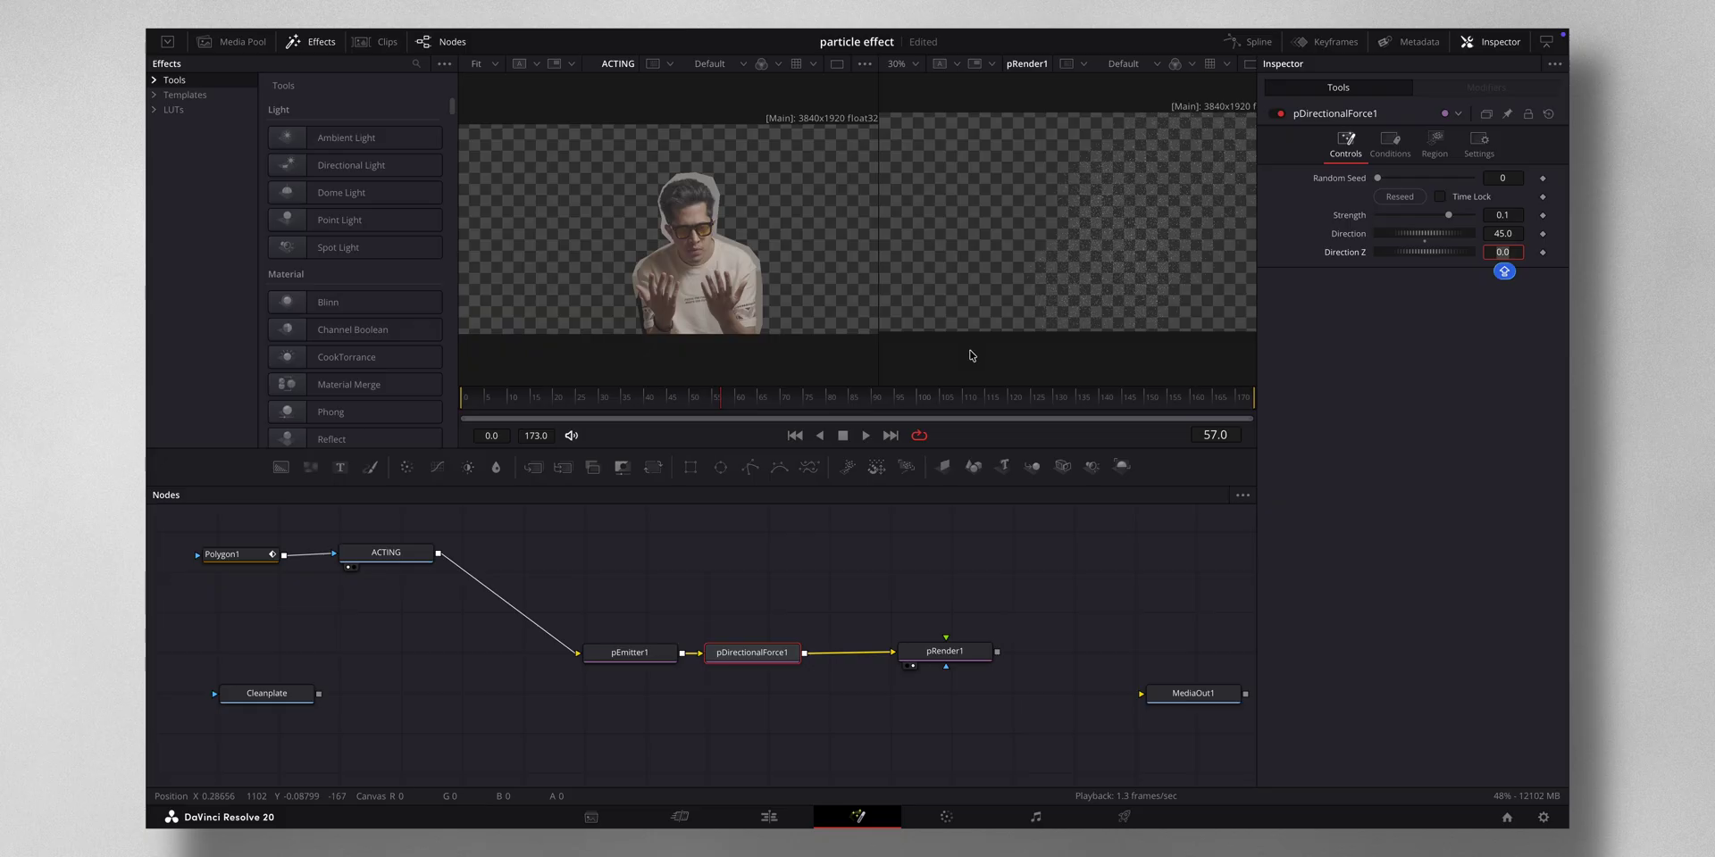
click(634, 655)
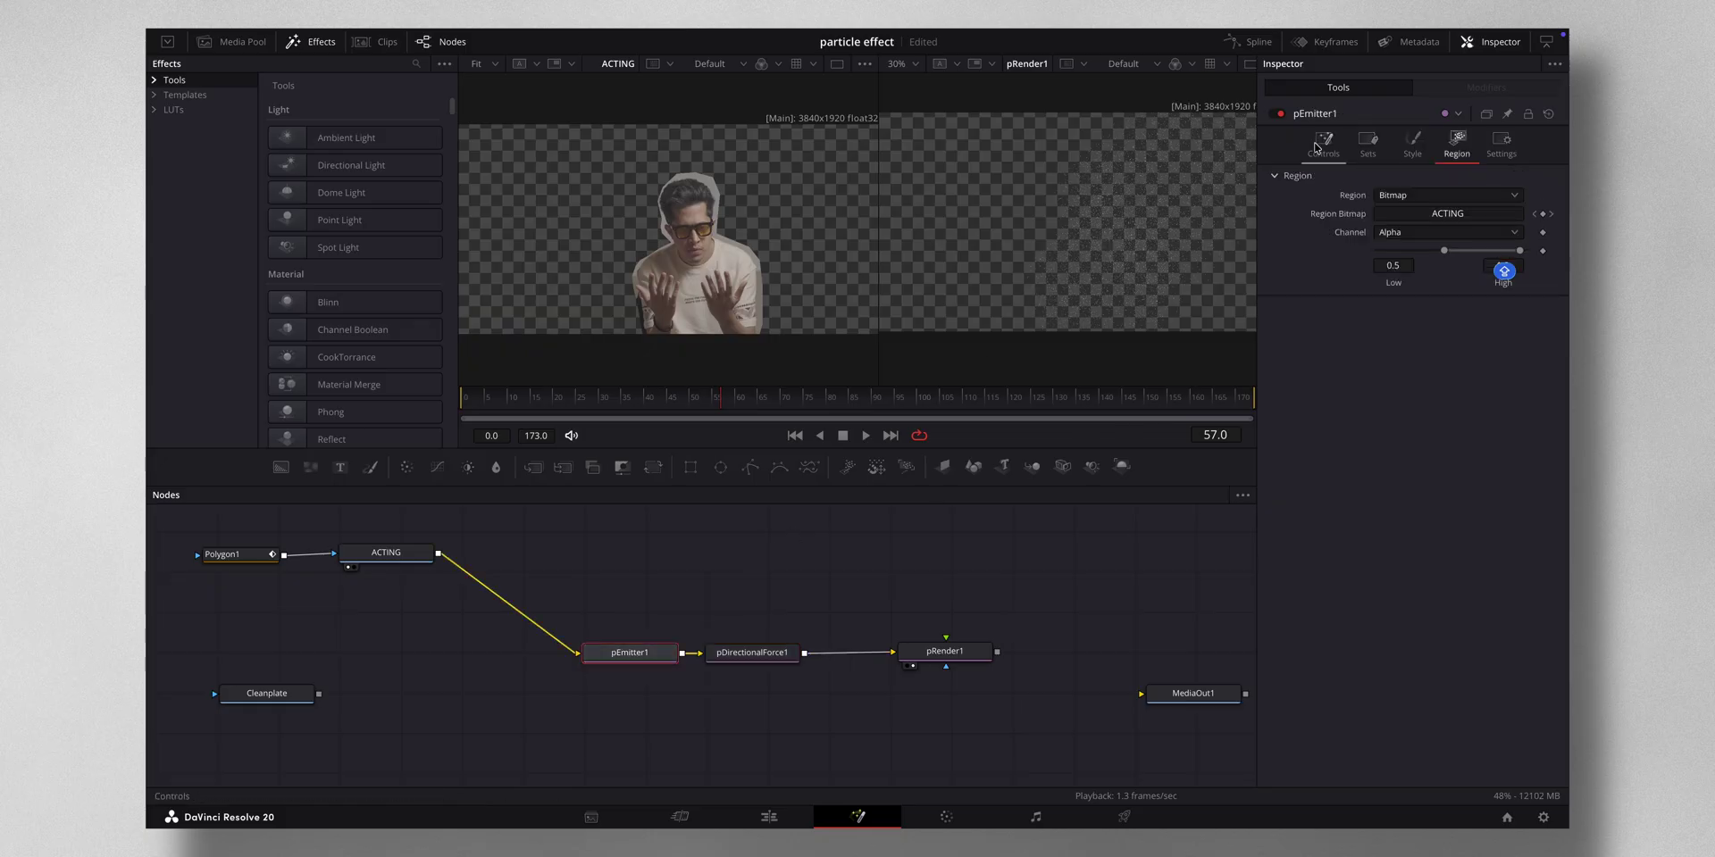
Step: Set pEmitter1's Color to Use Color from Region and move pRender1 further right
click(1324, 143)
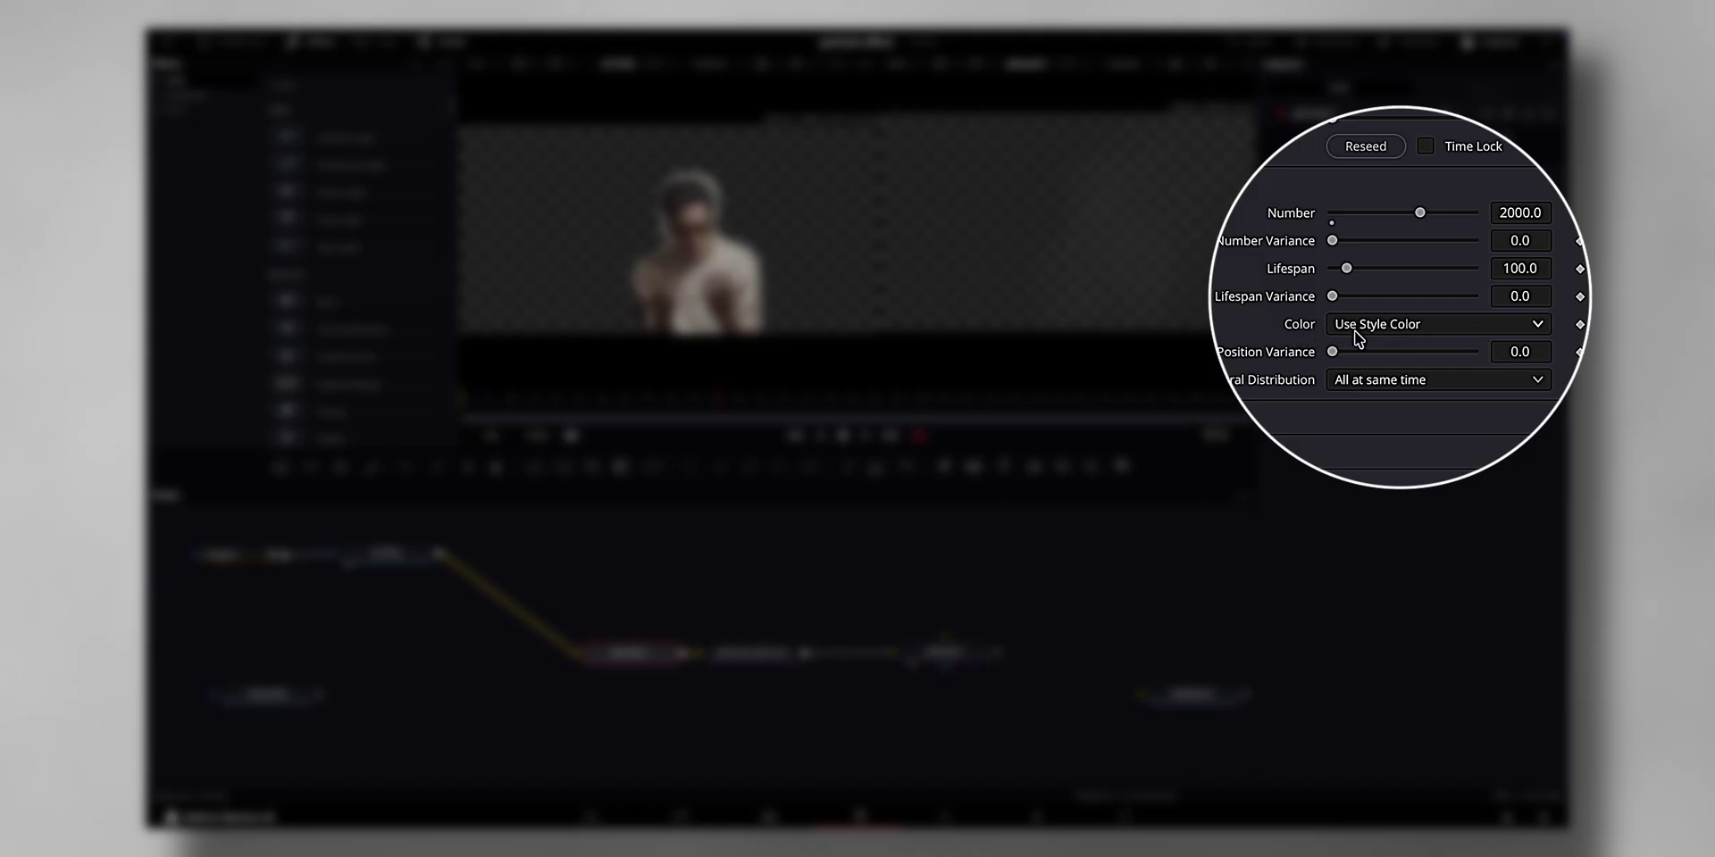
click(1456, 331)
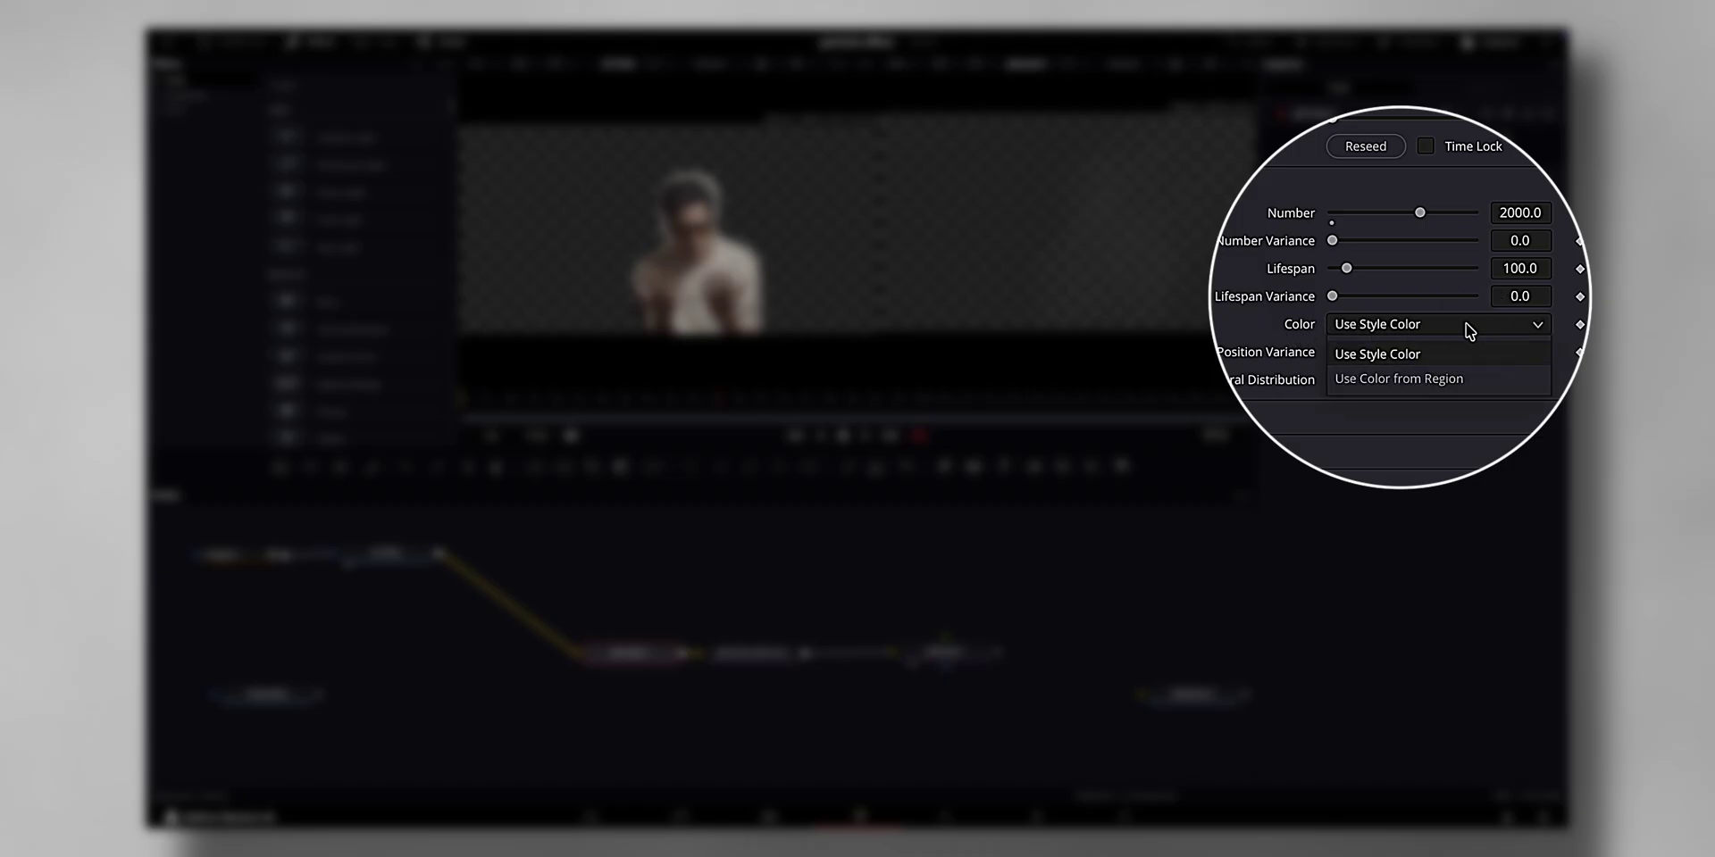
click(1440, 380)
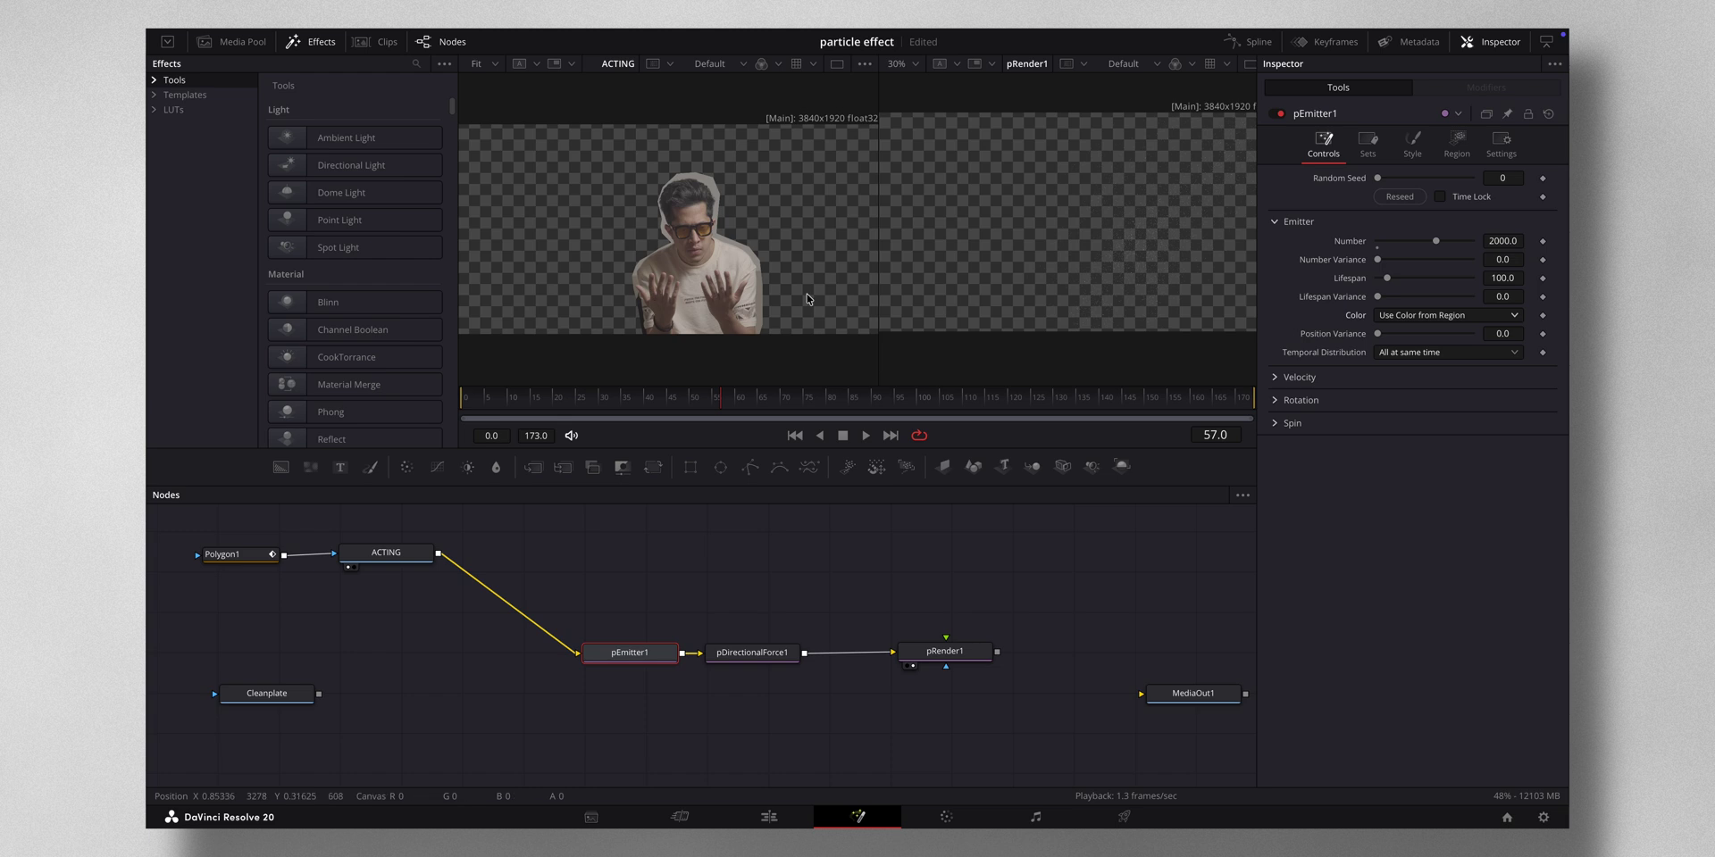
click(957, 654)
drag(958, 654, 1036, 654)
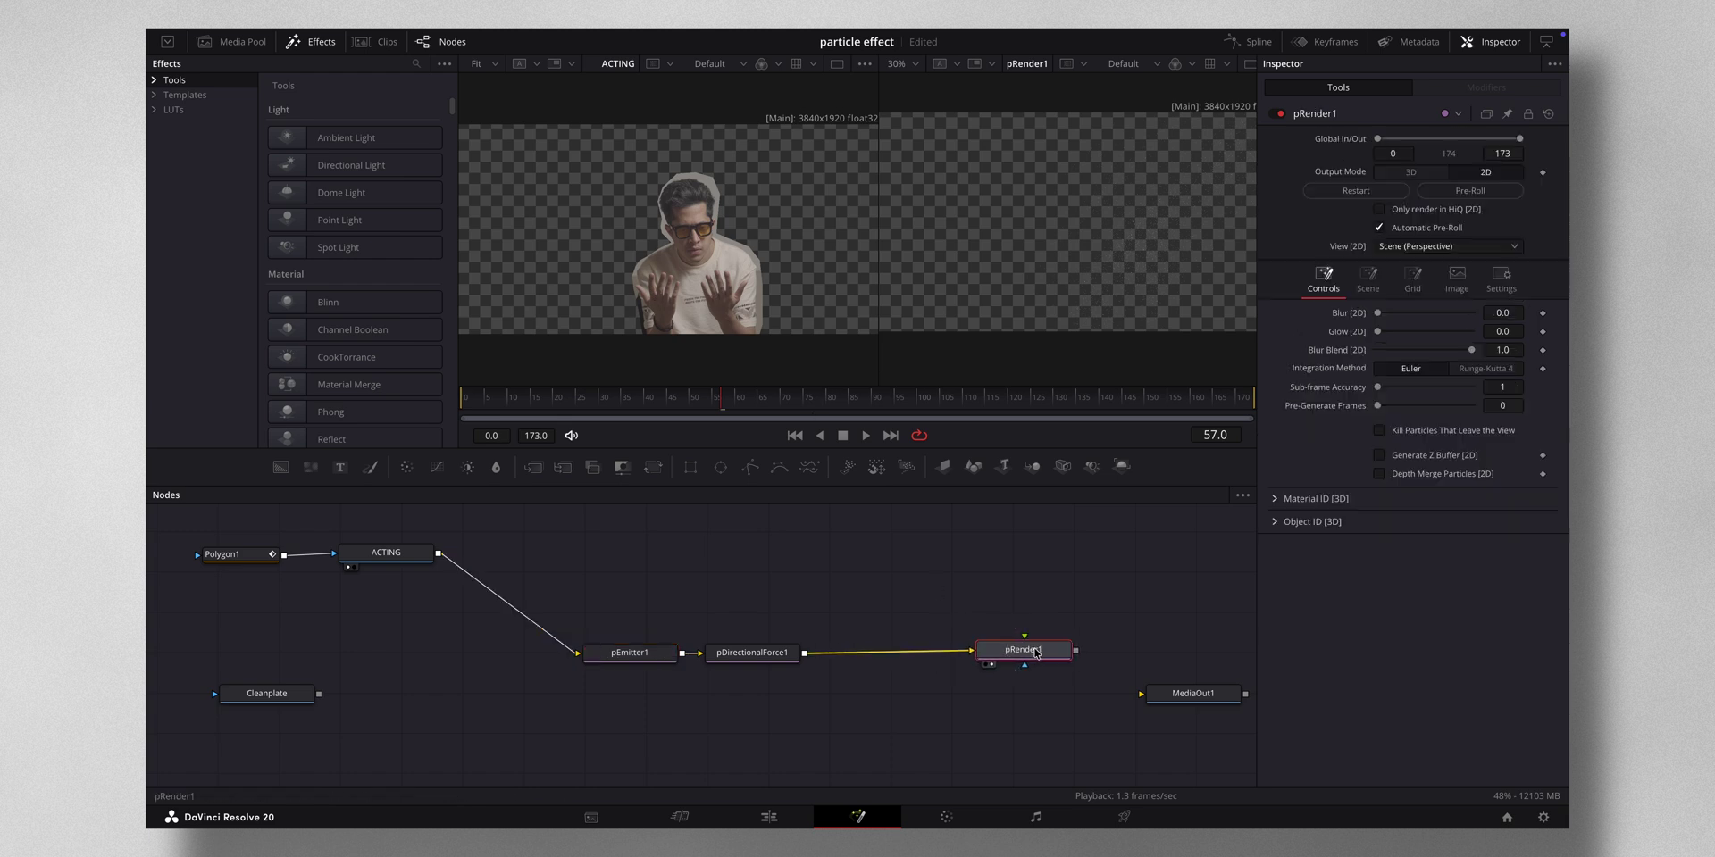
click(773, 659)
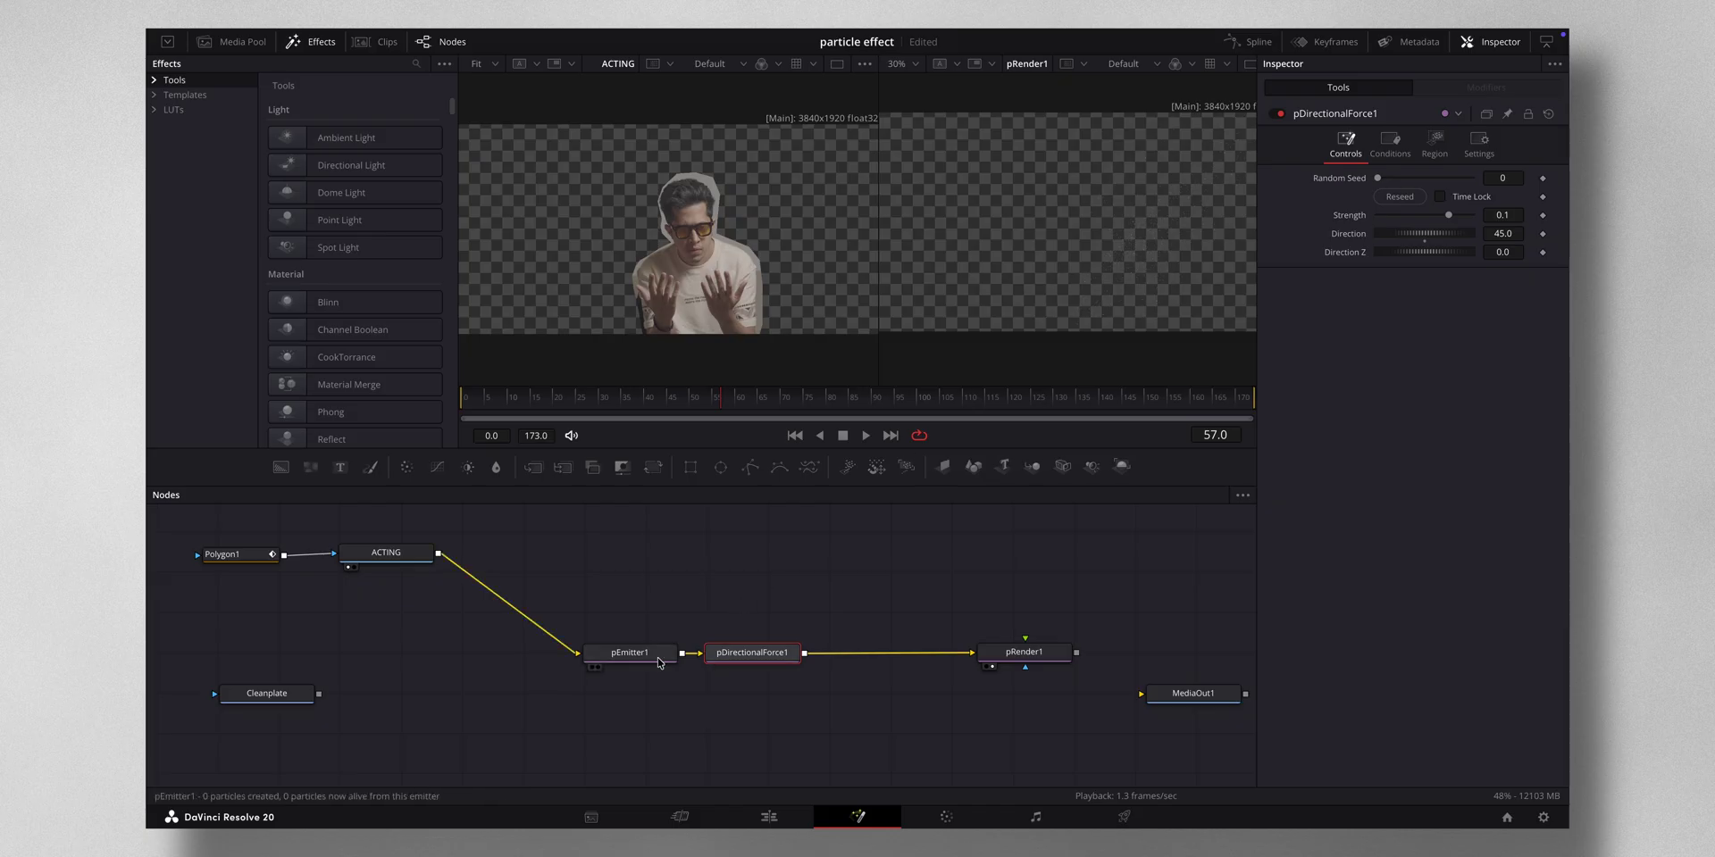
Step: Raise pEmitter1's particle Number to 10000 and save the project
click(630, 653)
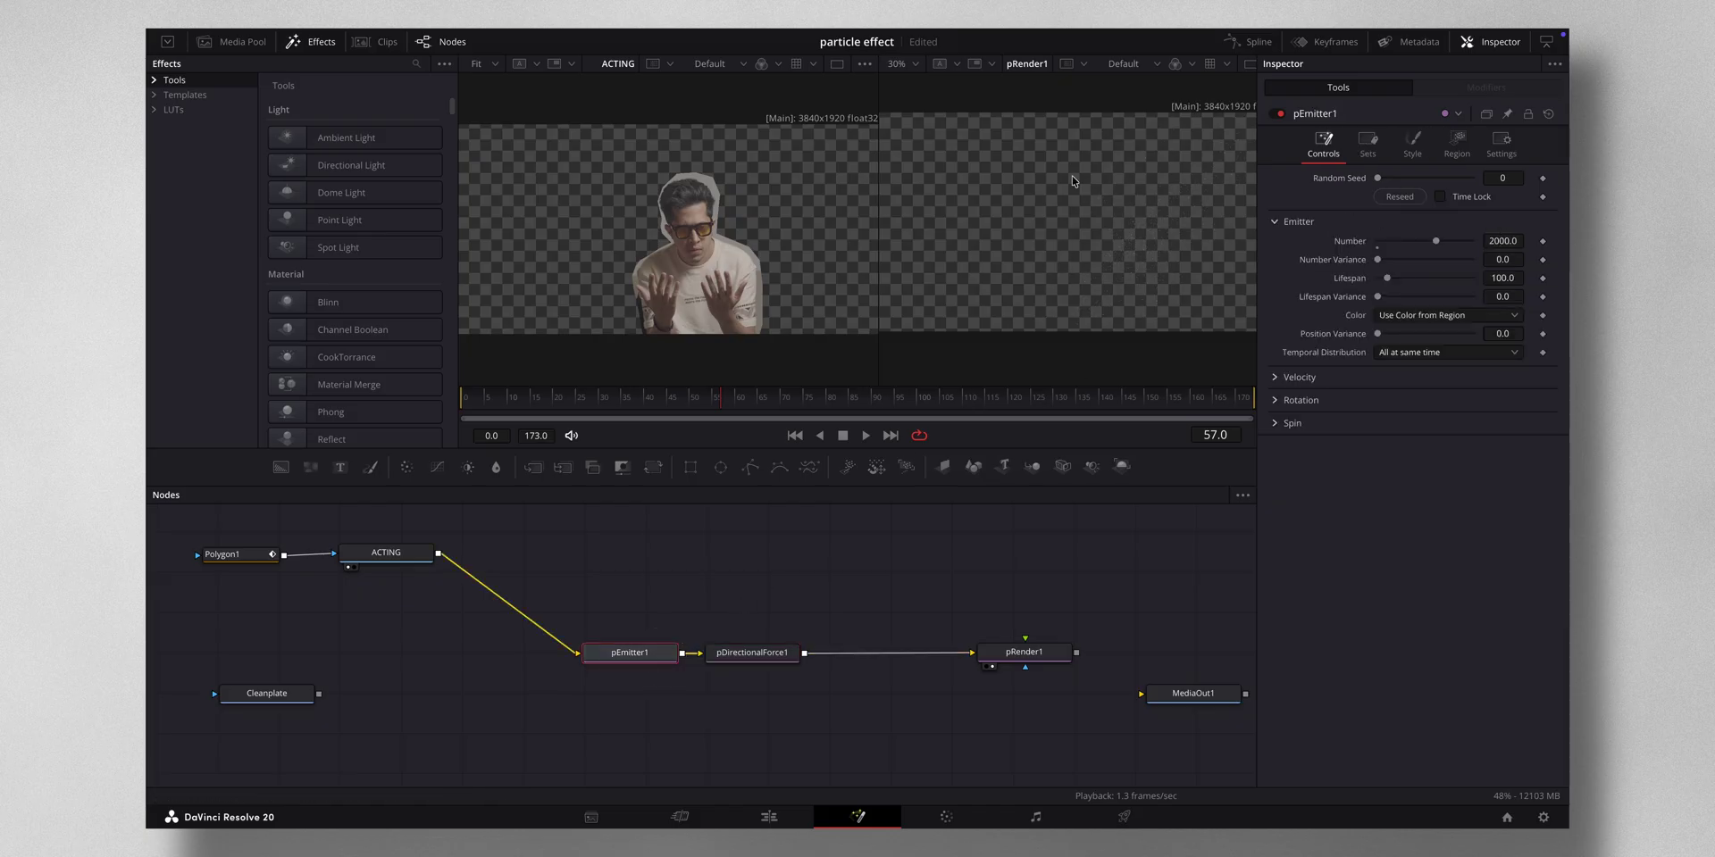
click(1504, 240)
key(shift)
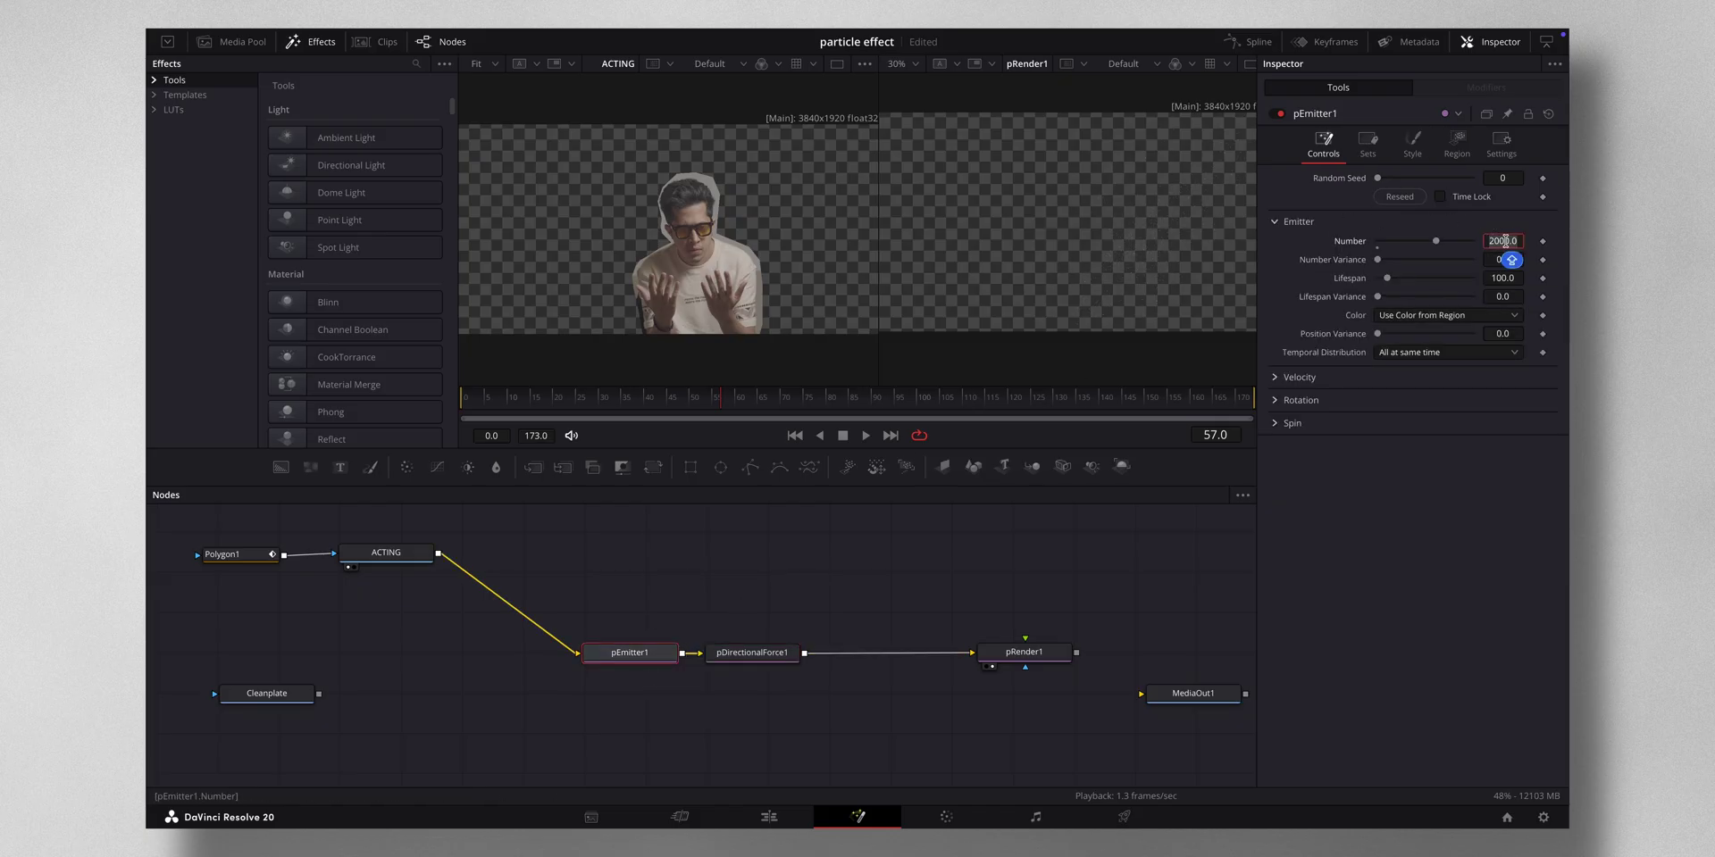
text(10000)
key(Tab)
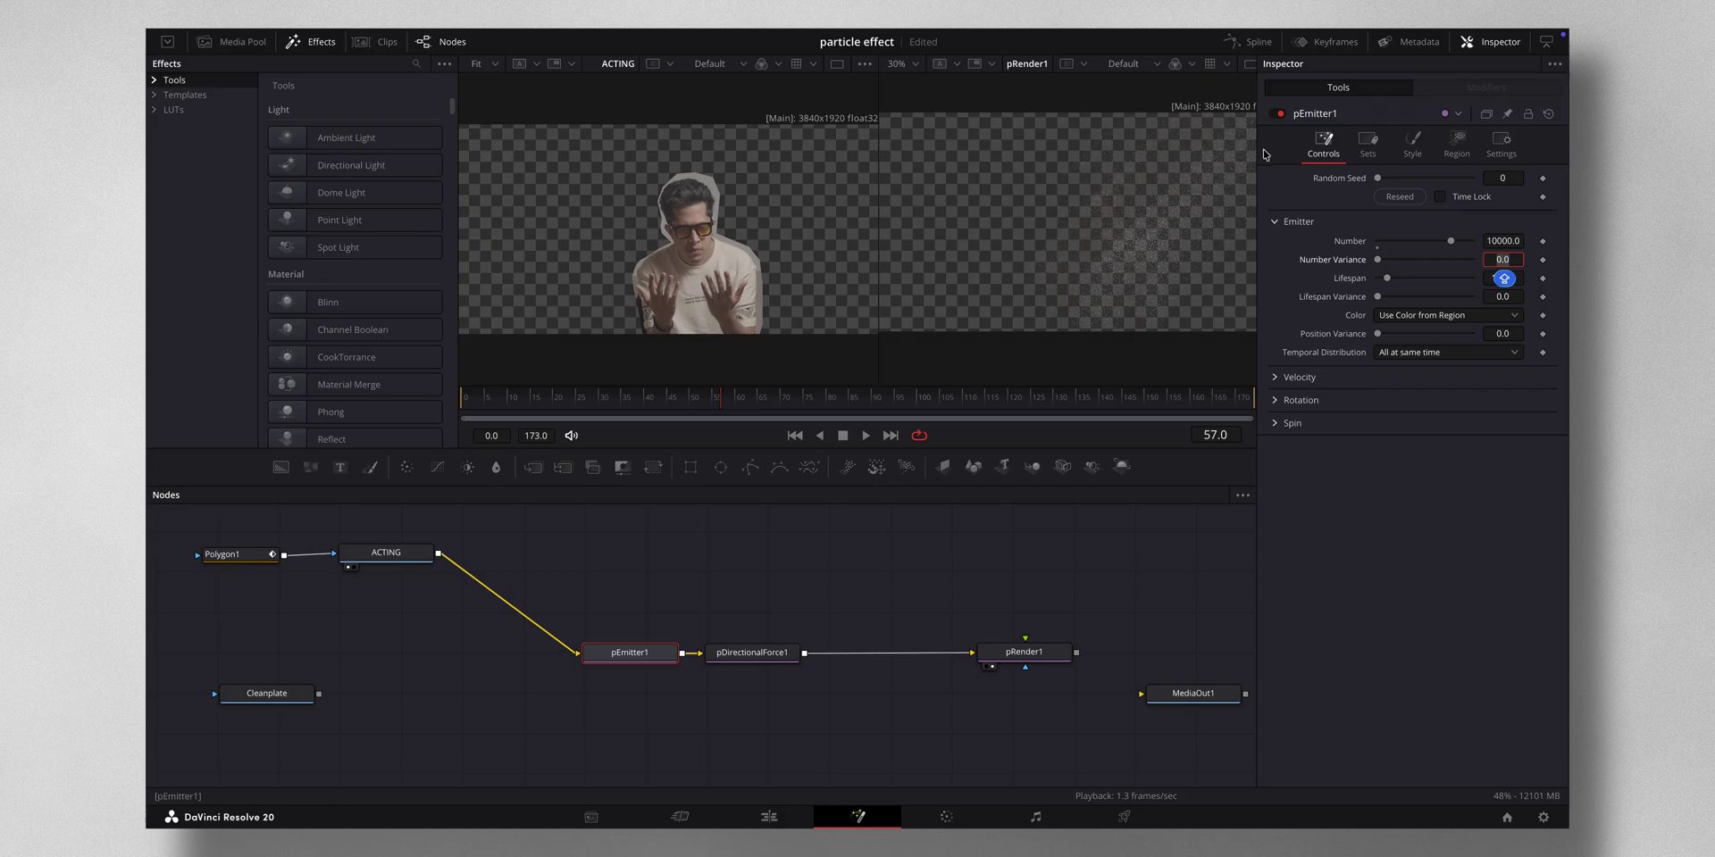
click(762, 654)
key(ctrl+s)
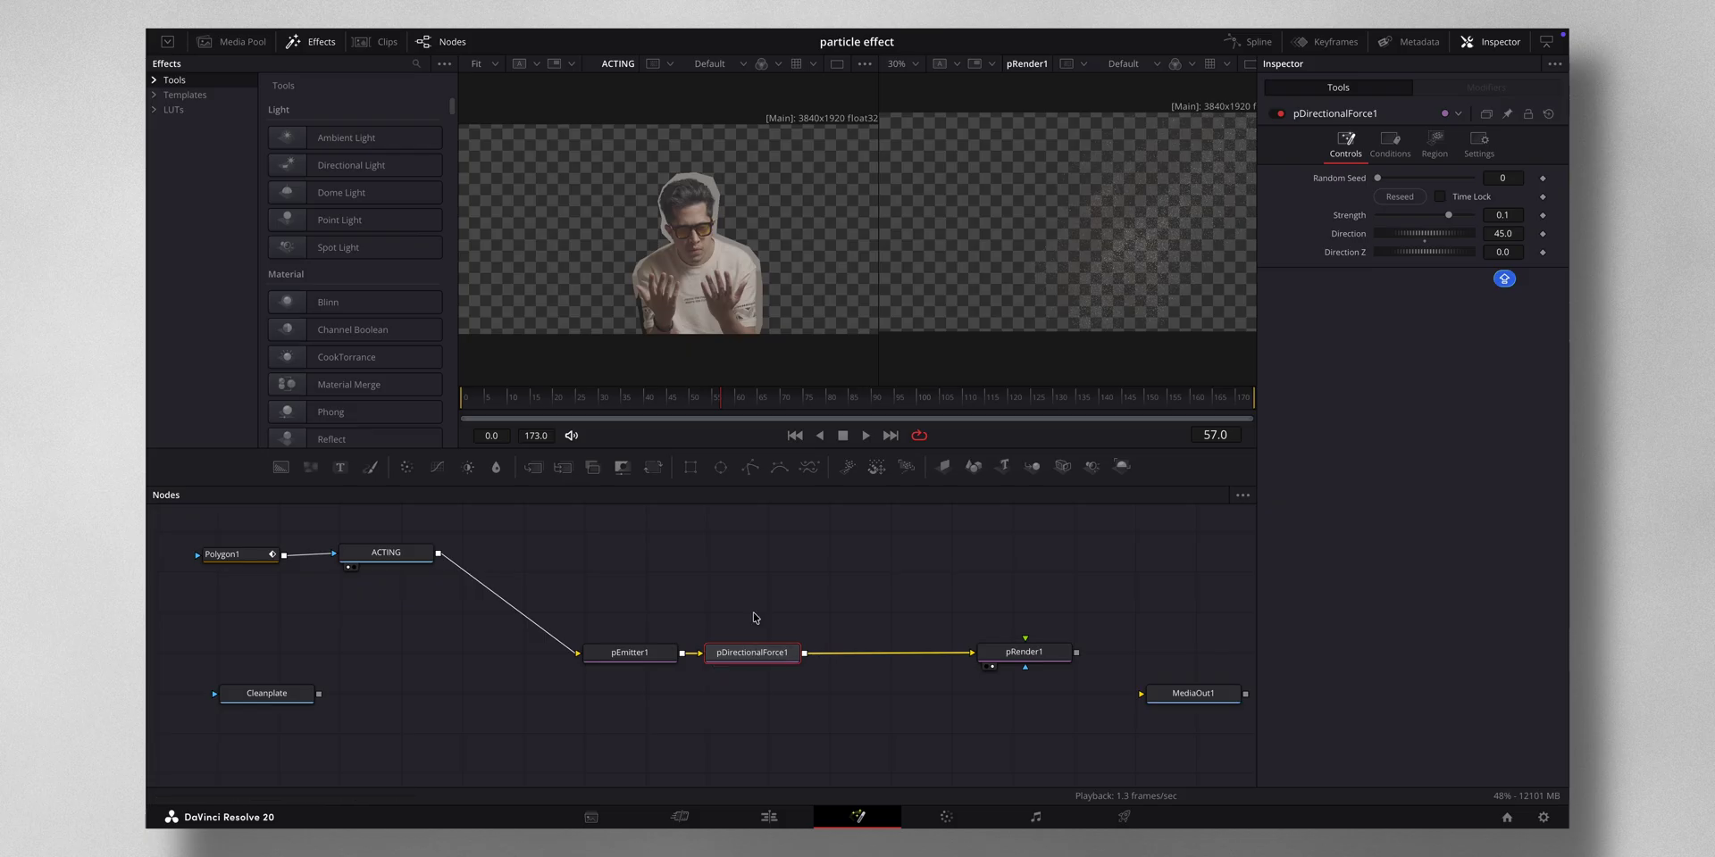
Step: Insert a pTurbulence node after pDirectionalForce1
key(shift+space)
text(PDI)
key(BackSpace)
key(BackSpace)
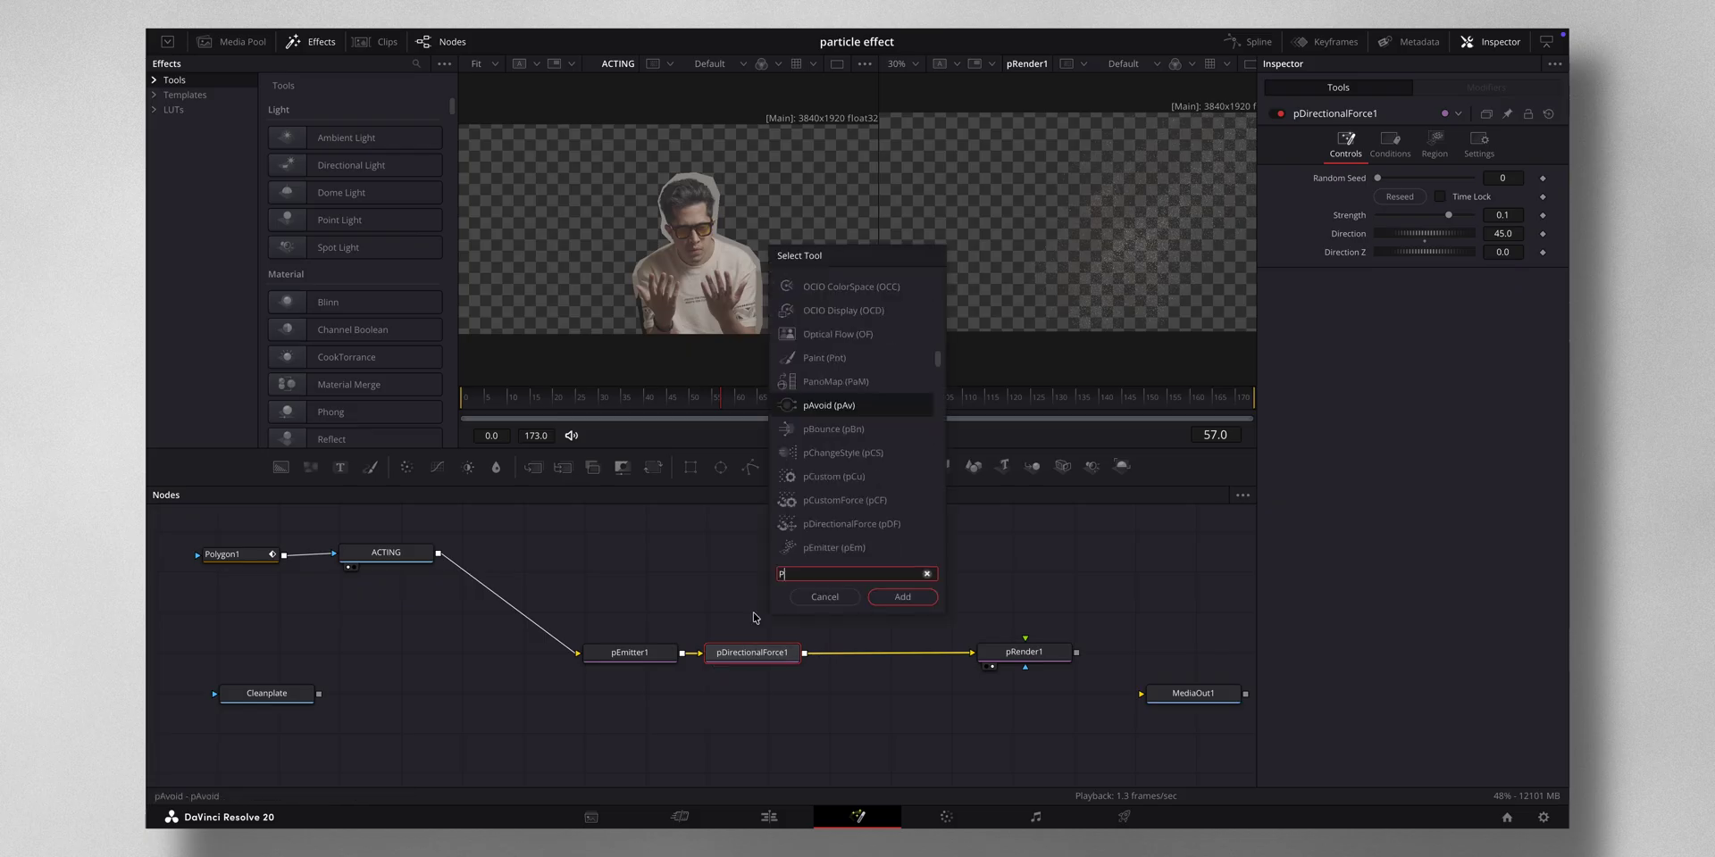
text(TU)
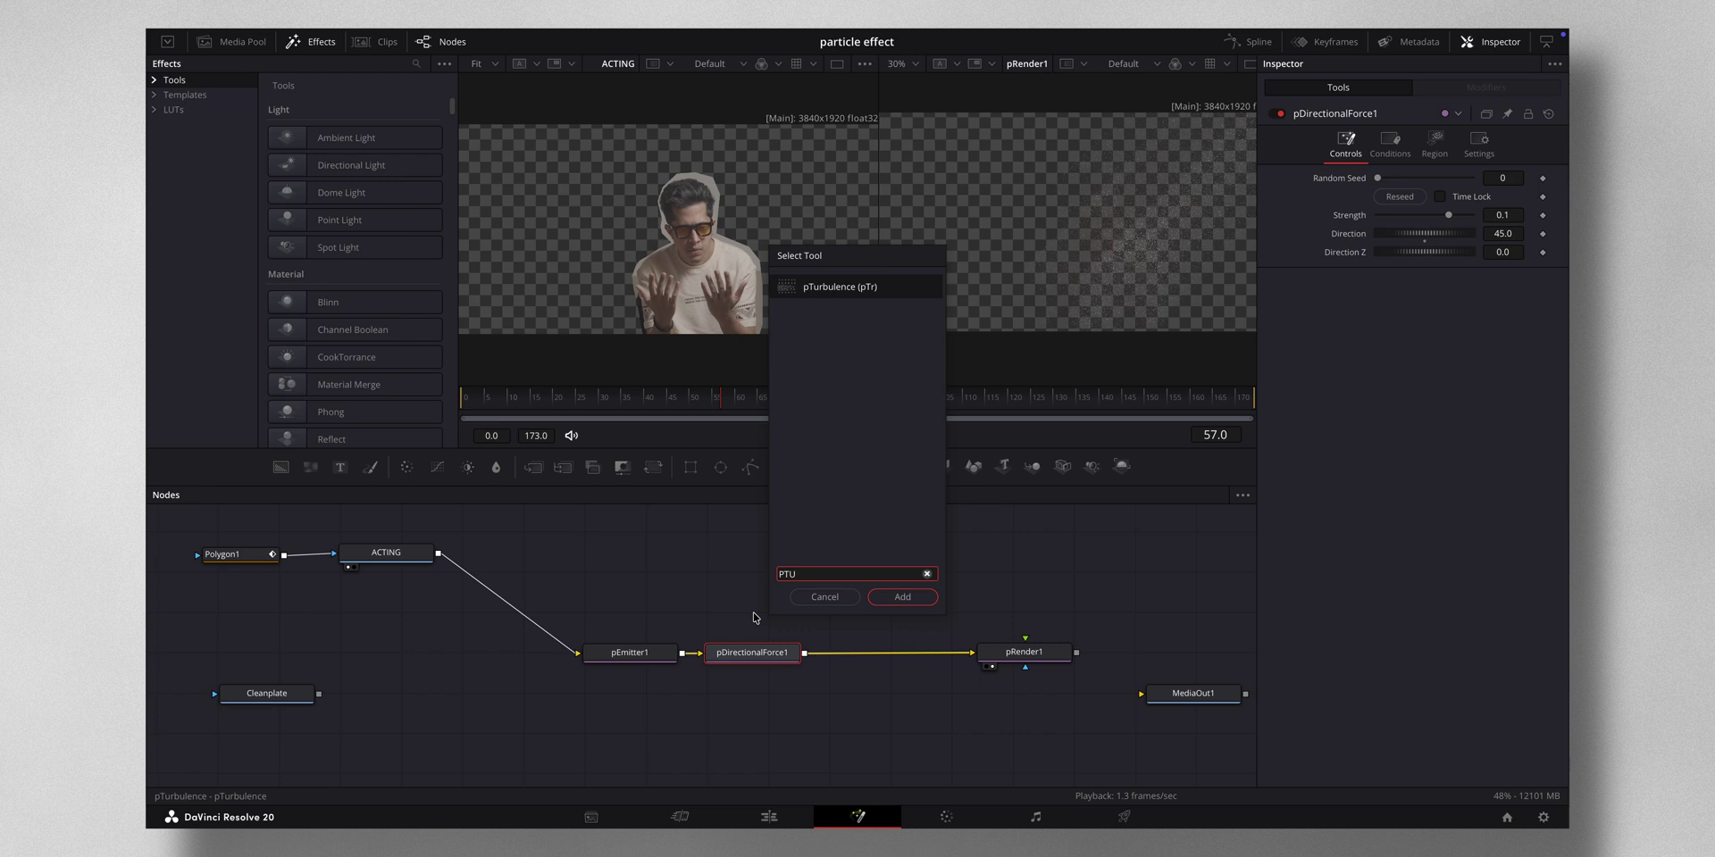
click(900, 596)
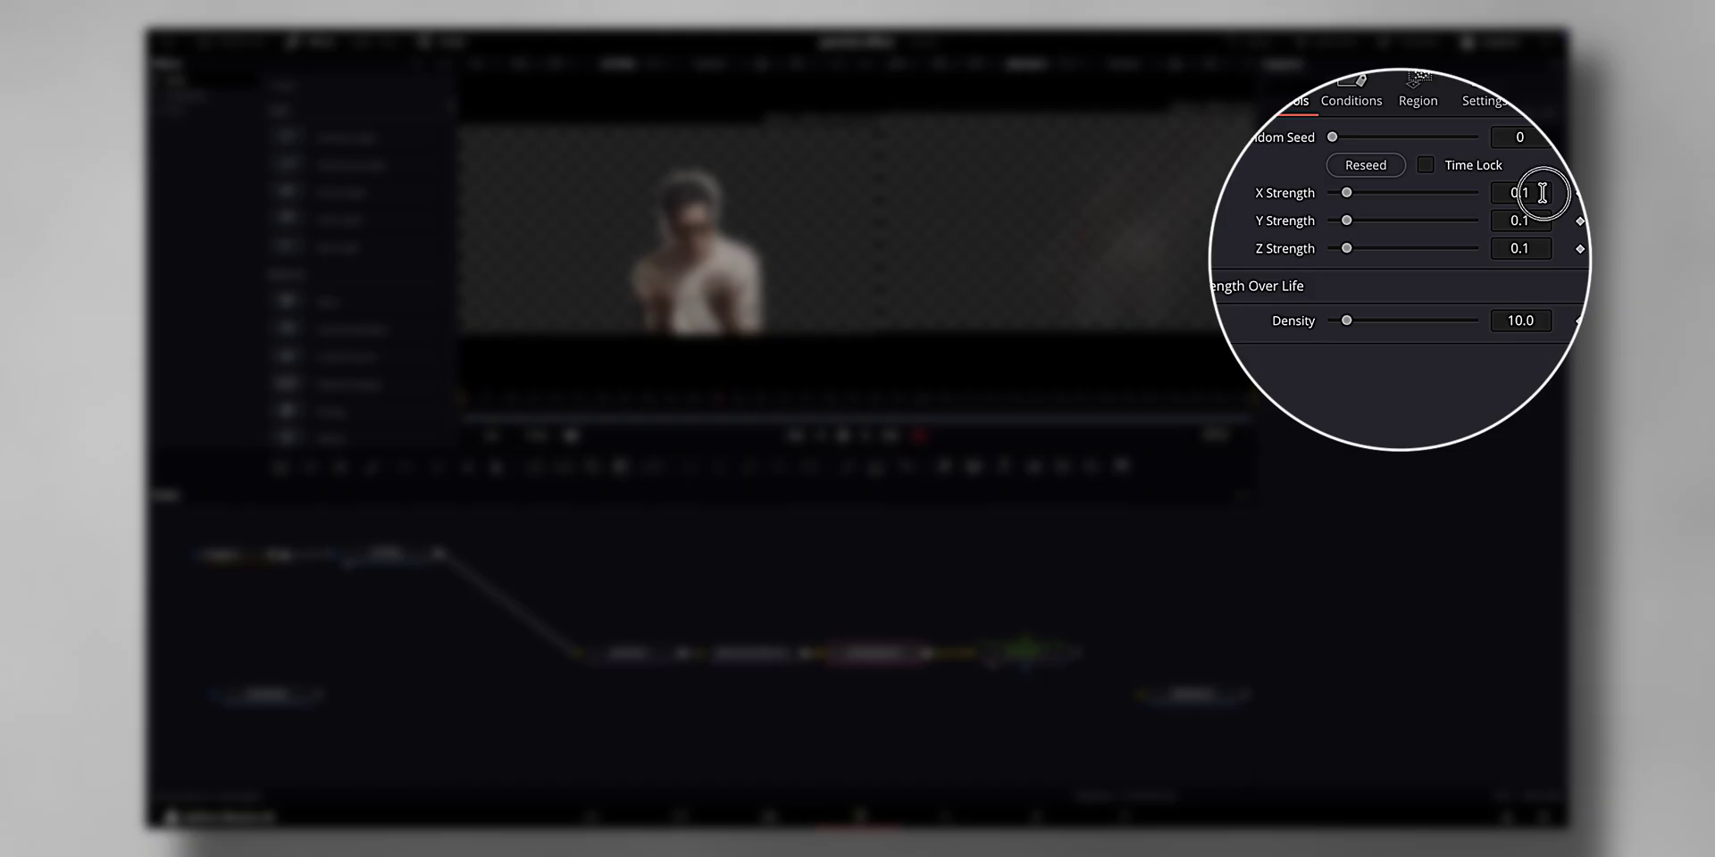
Step: Set pTurbulence1 X/Y Strength 0.2, Z Strength 0.3 and Density 35.0
double_click(1503, 215)
text(0)
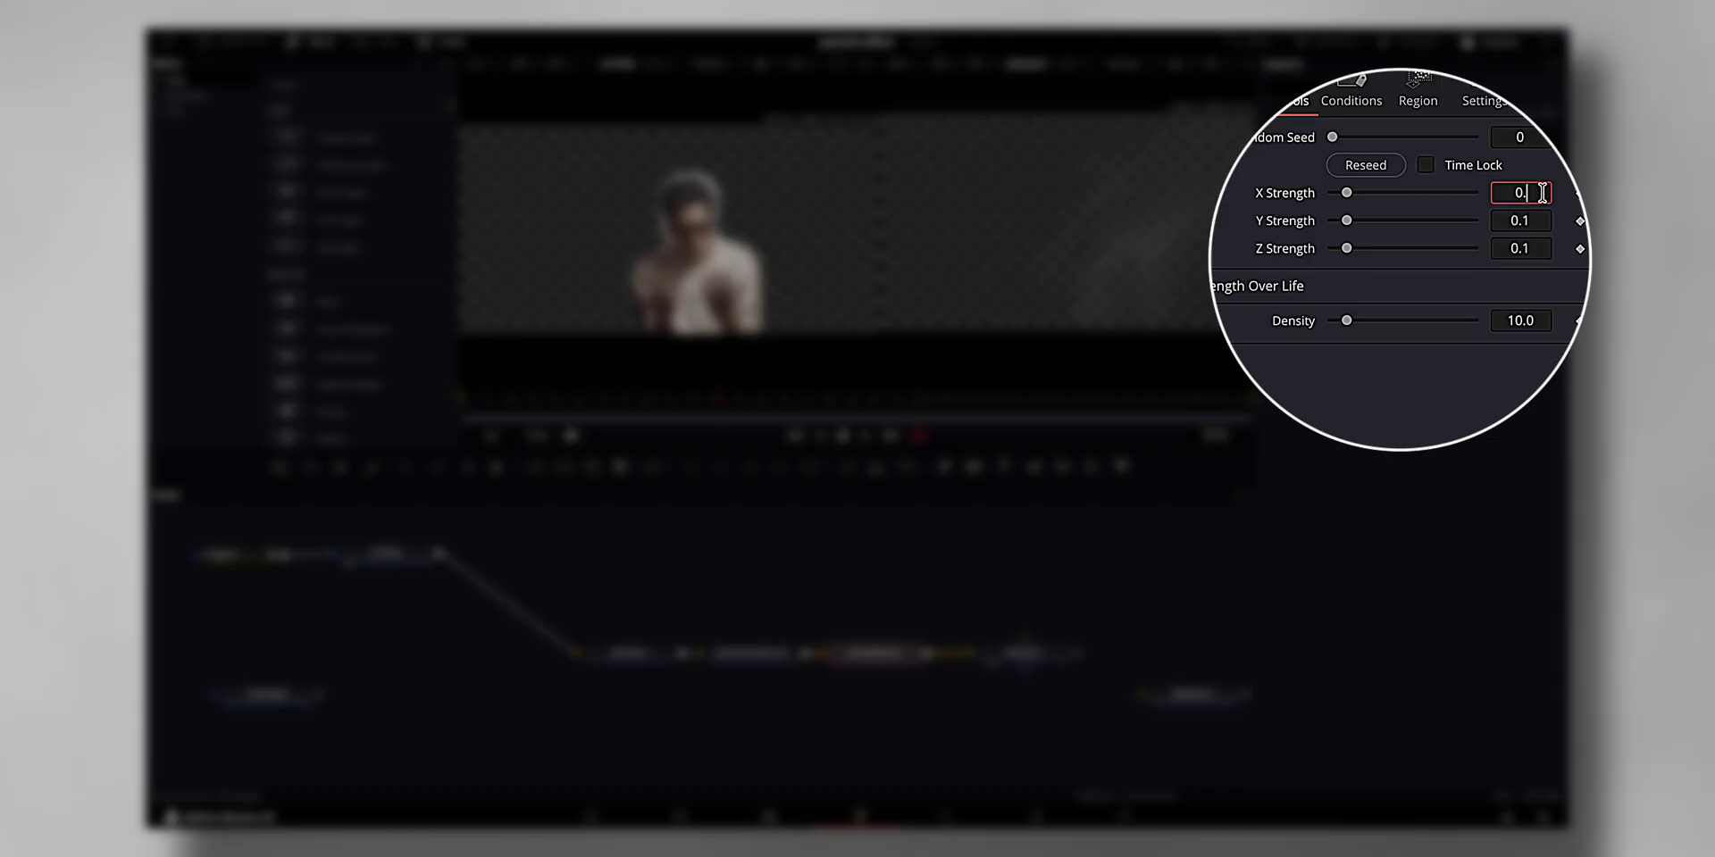
text(.2)
double_click(1536, 222)
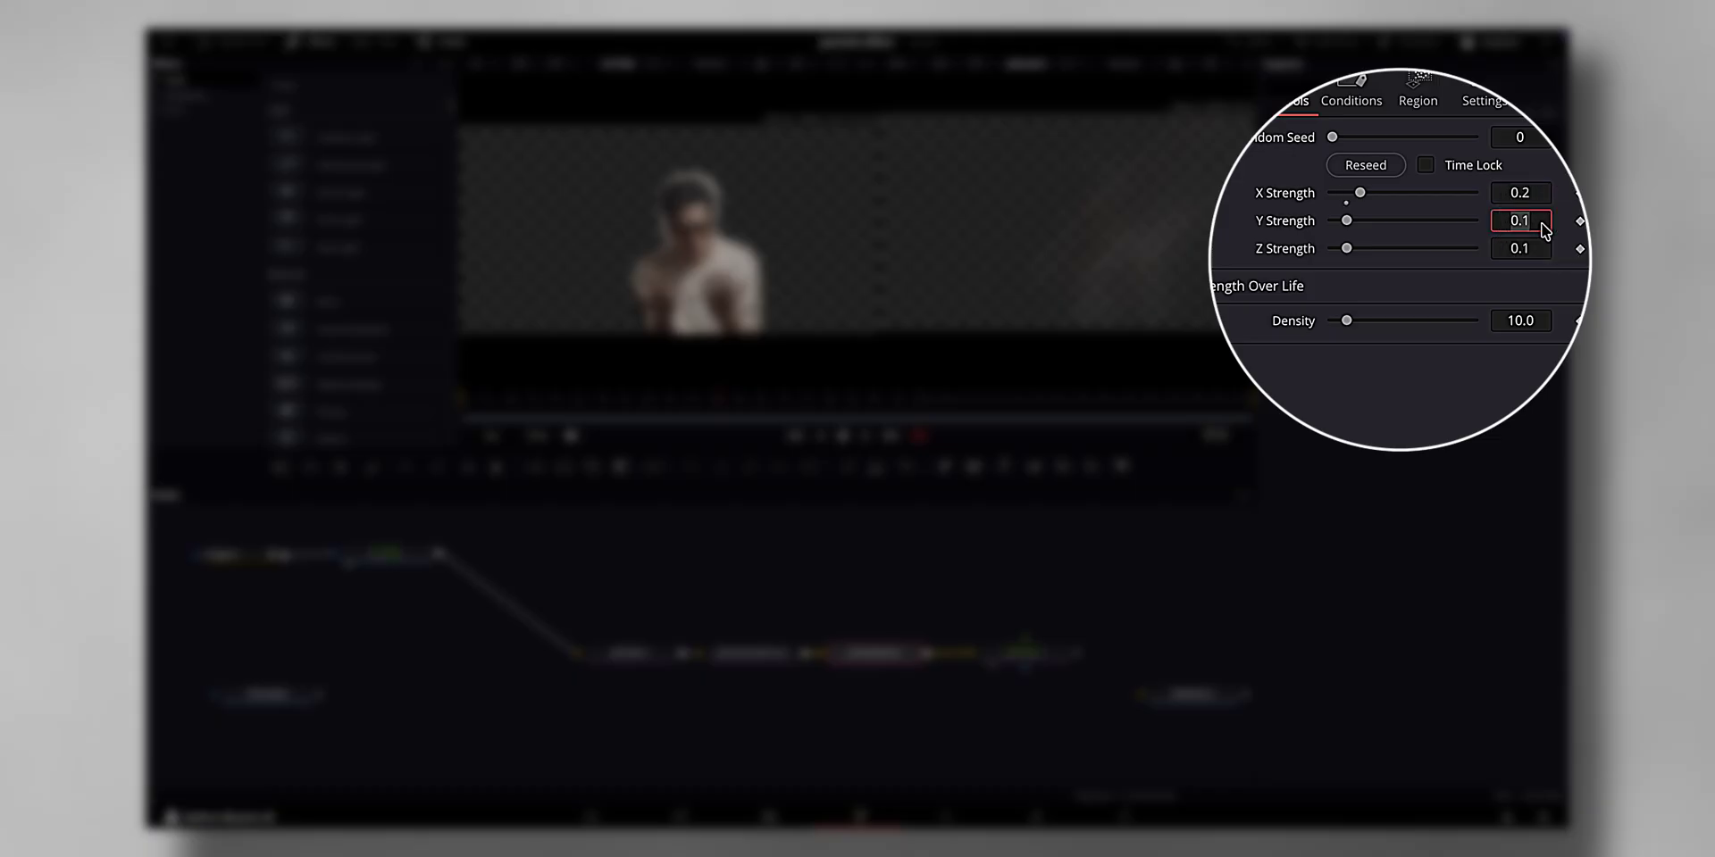
text(0.2)
double_click(1538, 251)
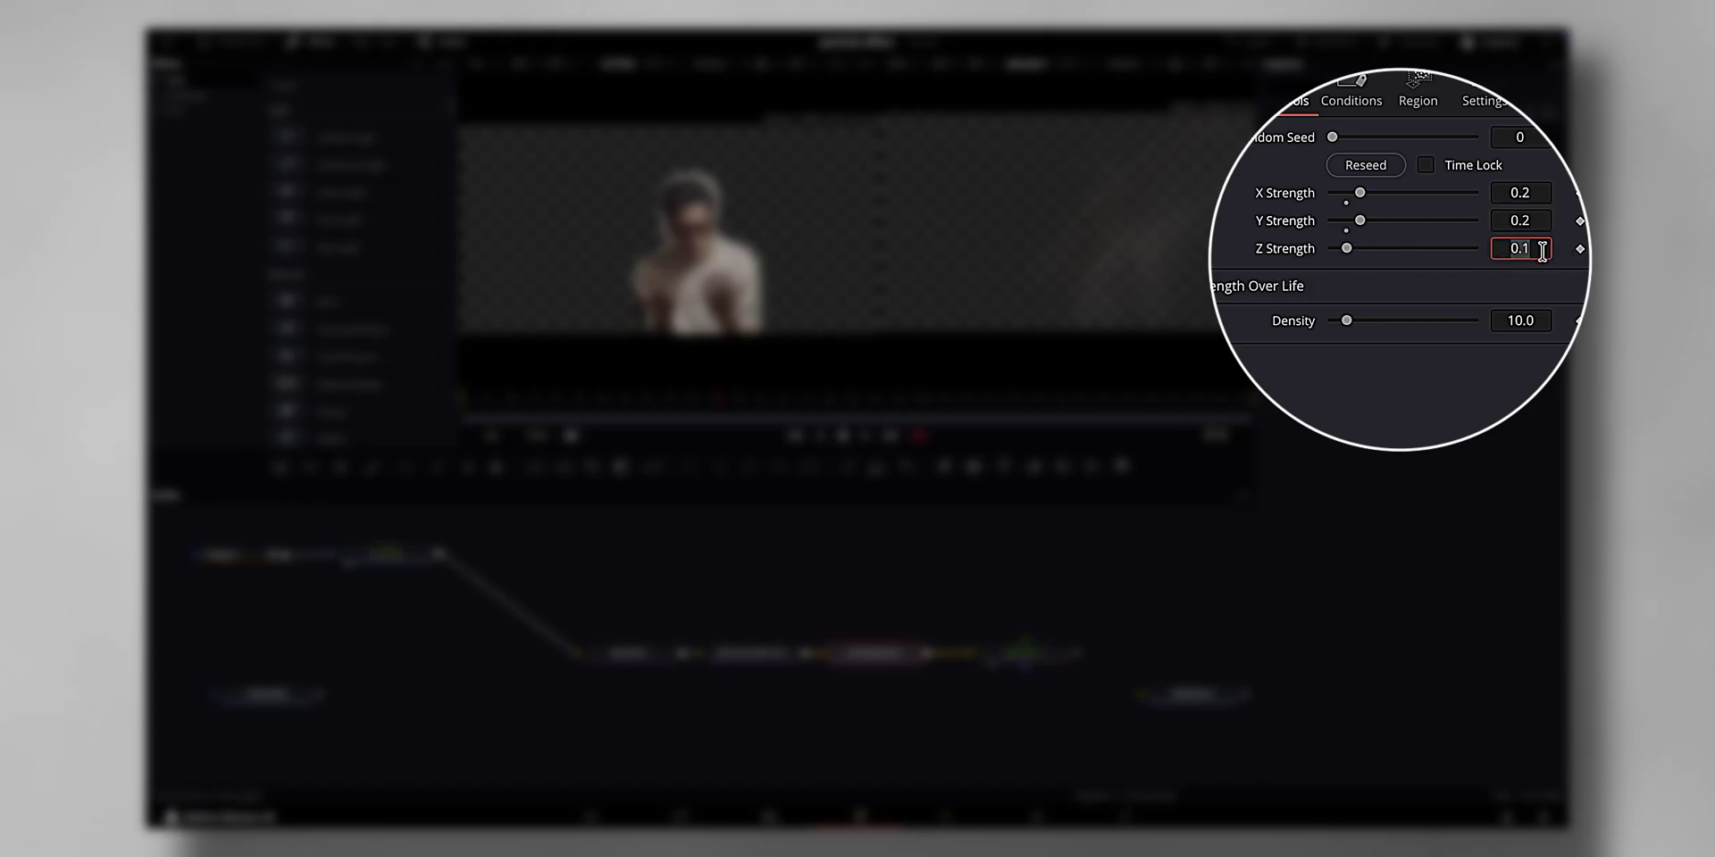
text(0)
double_click(1535, 320)
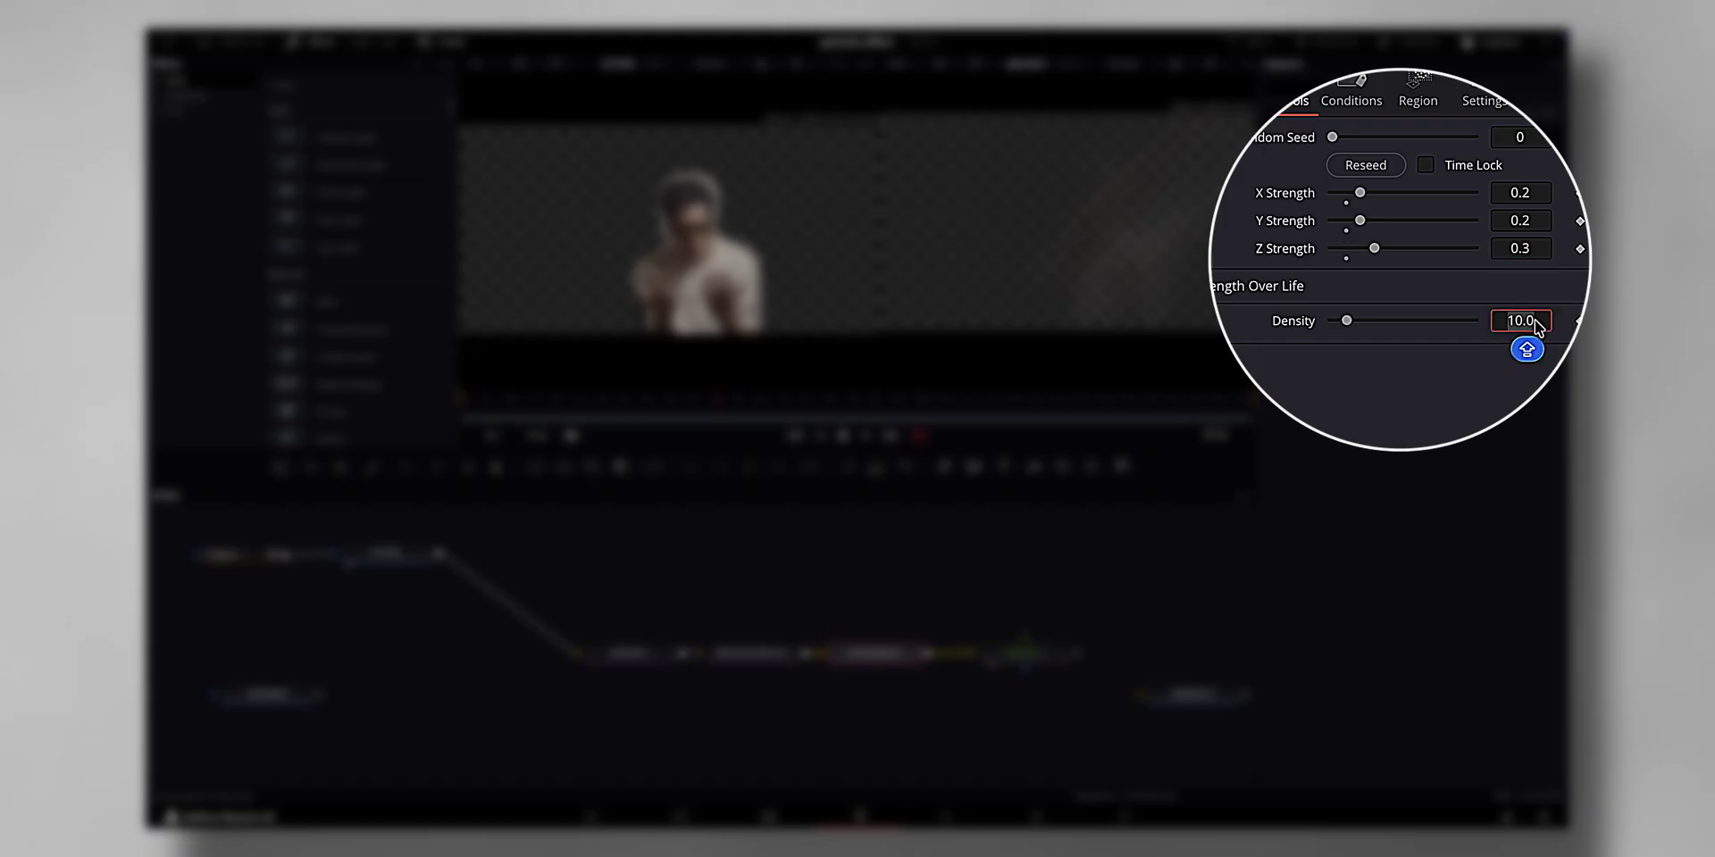
key(Return)
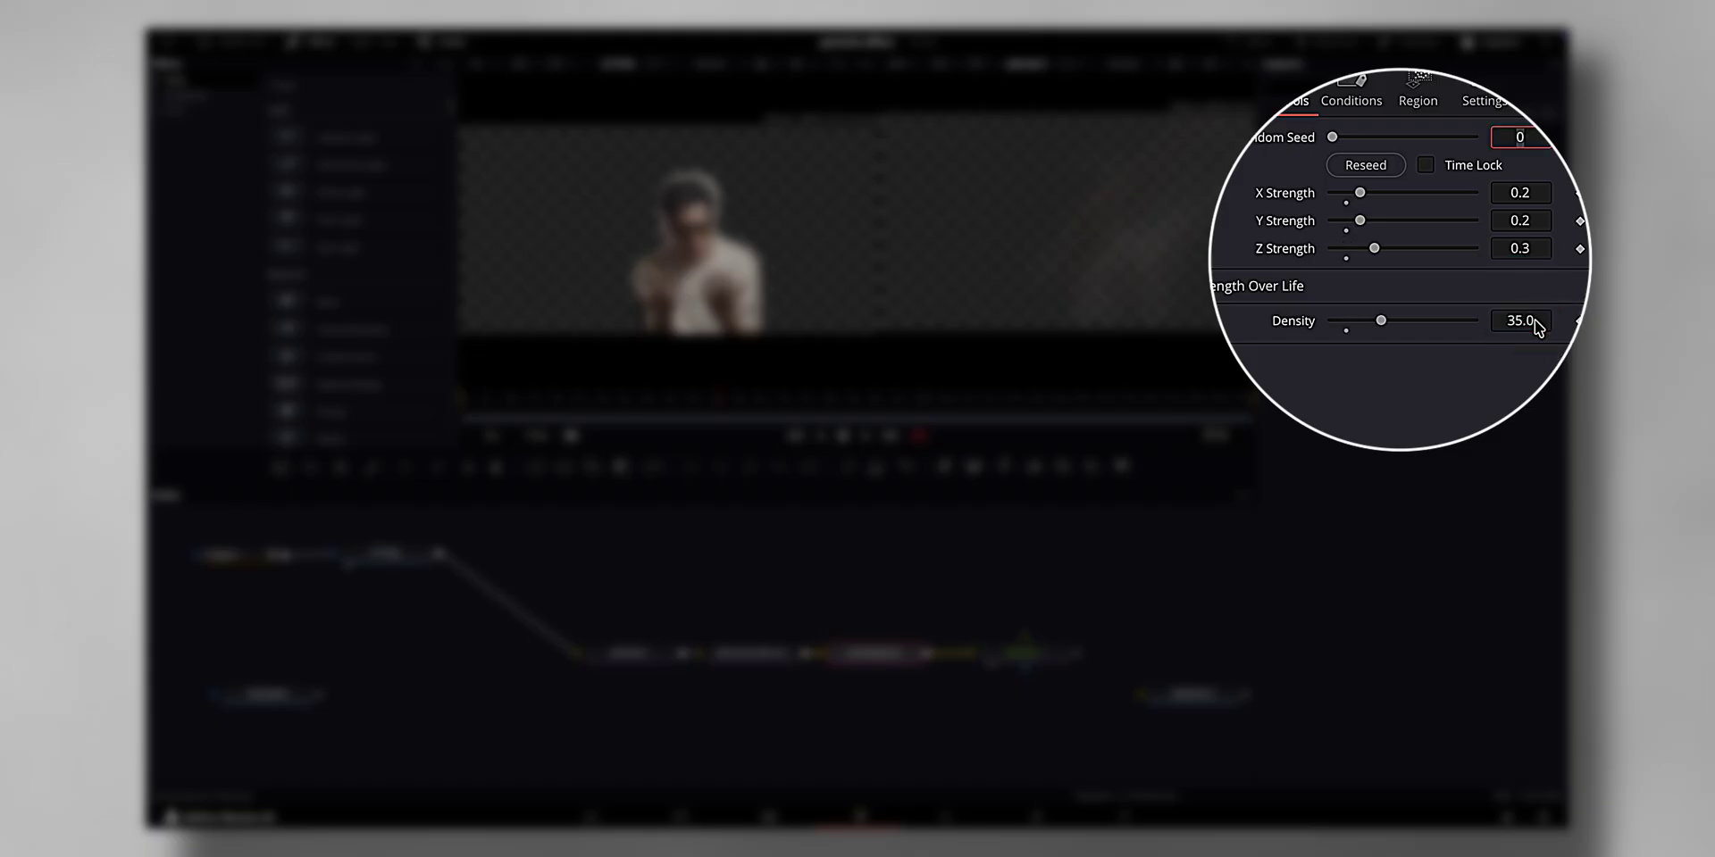
drag(634, 625, 816, 657)
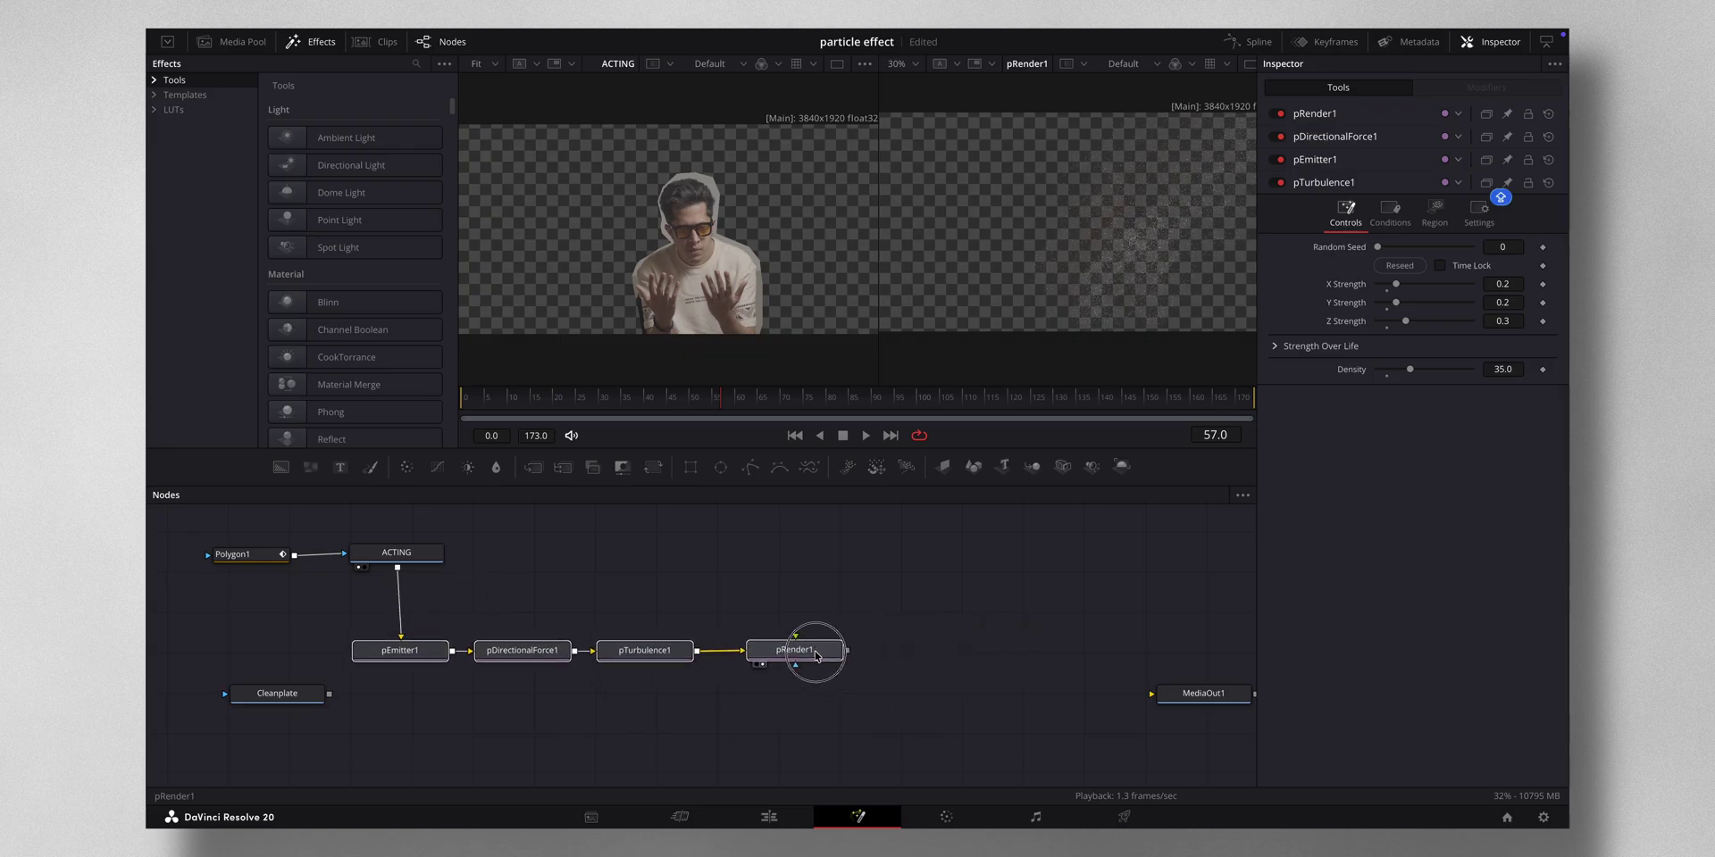
Step: Load pRender1 in the Inspector and pan the node graph until every node, including Cleanplate, is visible
click(816, 656)
scroll(711, 575, left, 10)
scroll(711, 574, up, 5)
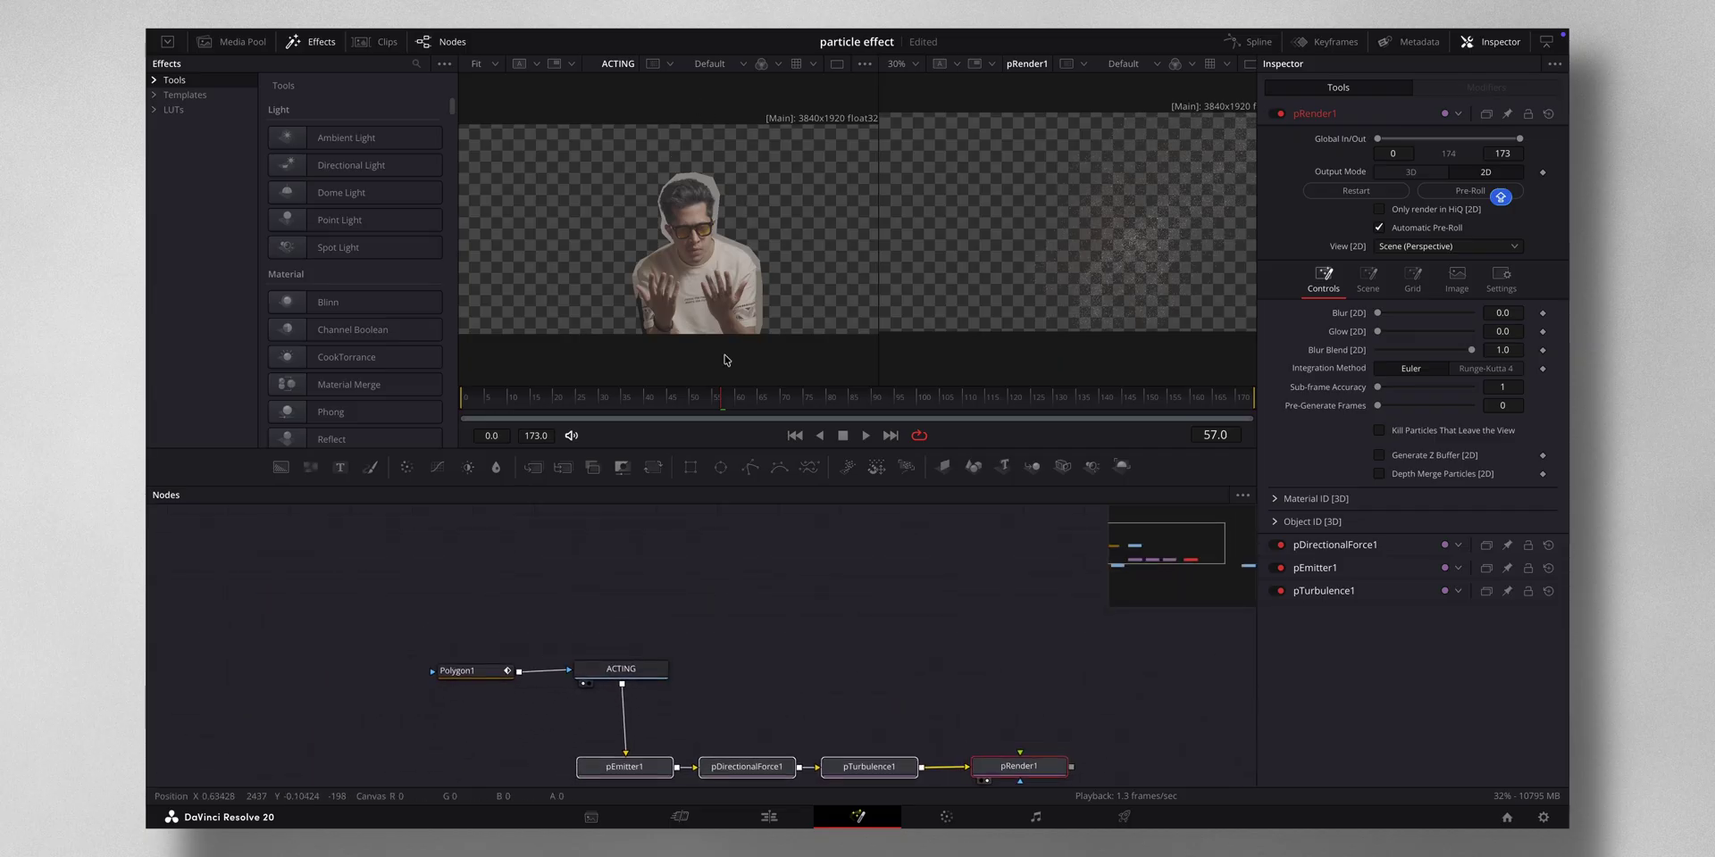
click(716, 551)
scroll(741, 567, left, 5)
scroll(742, 567, down, 5)
scroll(742, 567, right, 5)
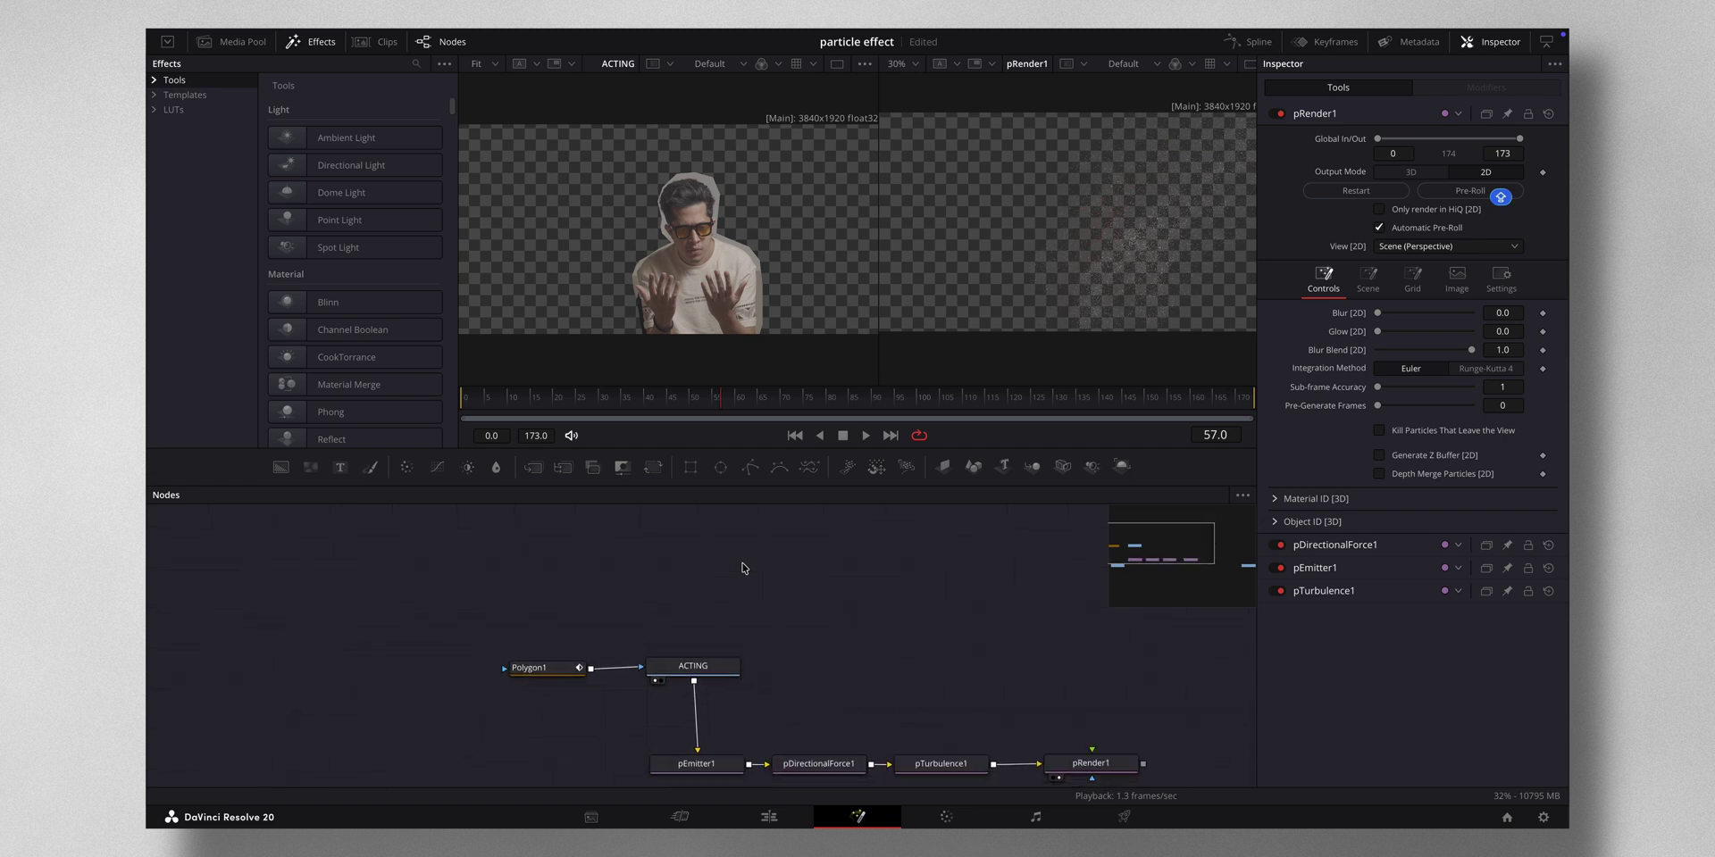
scroll(741, 567, right, 2)
scroll(742, 567, up, 1)
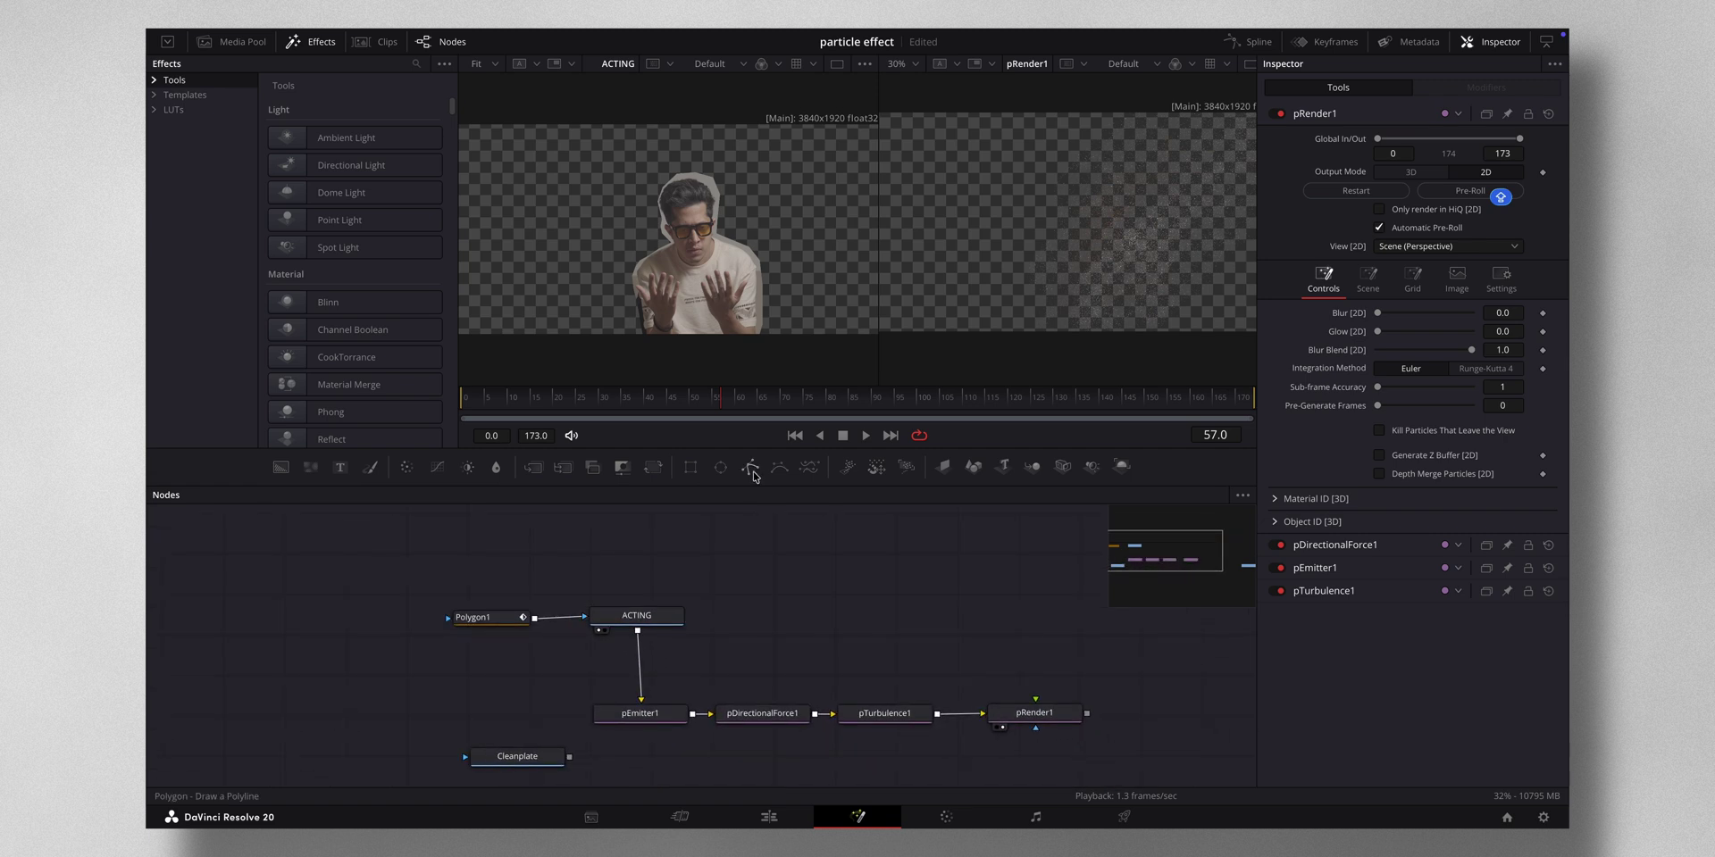
Step: Add a Polygon2 mask node and start its outline down the left side and along the bottom
drag(751, 469, 375, 535)
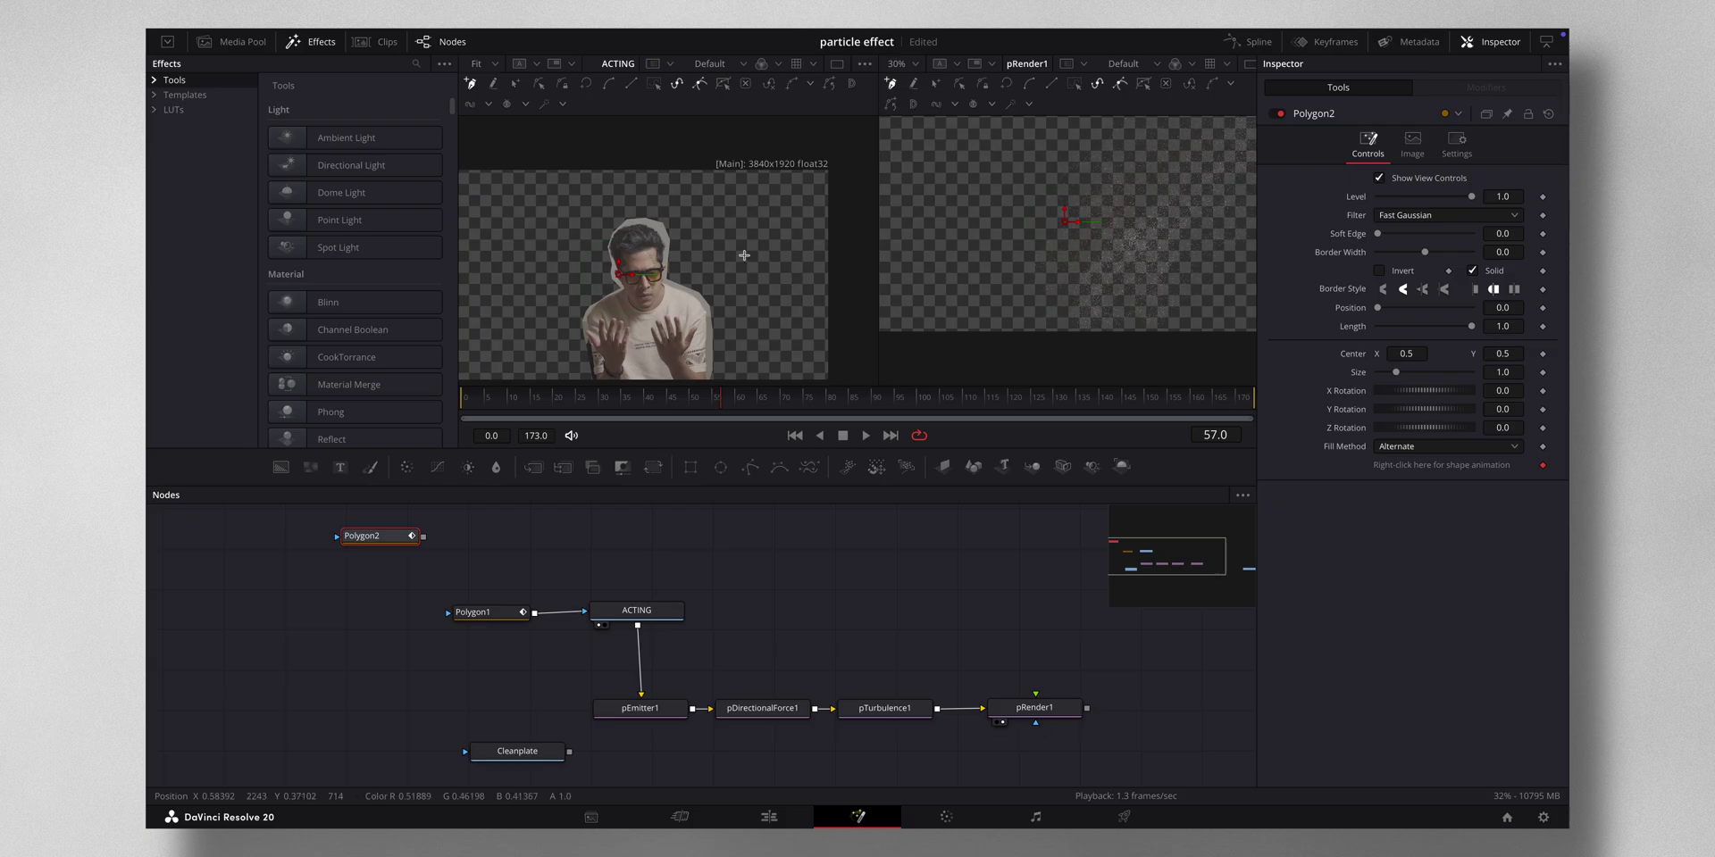
scroll(750, 268, up, 1)
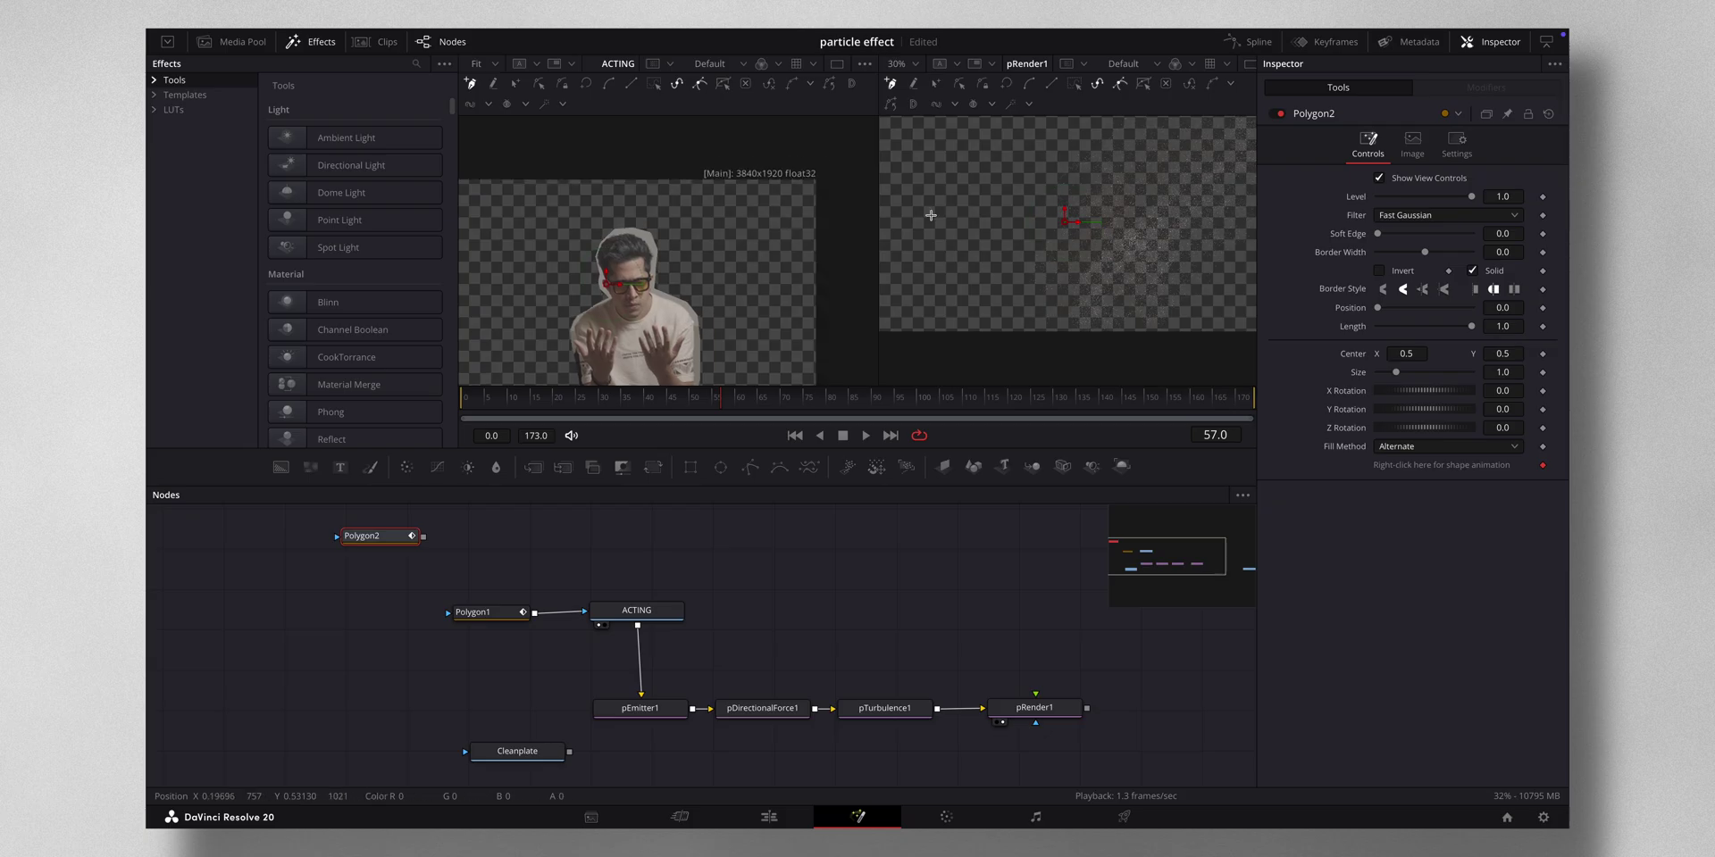
scroll(709, 170, down, 3)
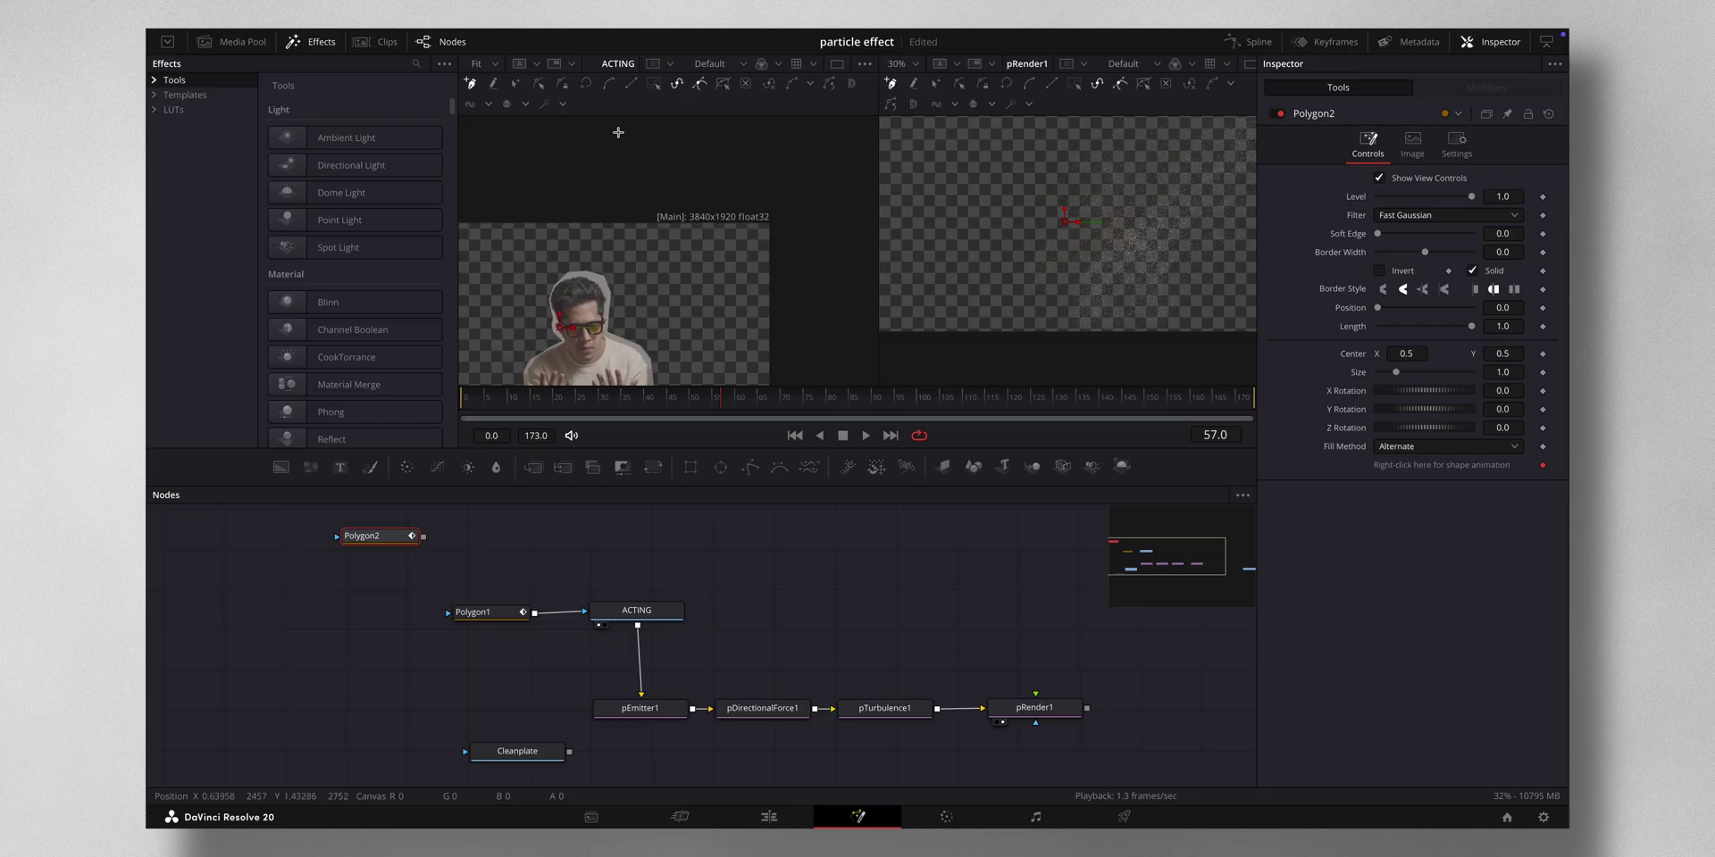
drag(618, 132, 575, 131)
click(607, 214)
click(631, 266)
click(665, 312)
click(724, 332)
click(794, 336)
Step: Continue the polygon up the right side and across the top, closing it on the first point
scroll(800, 333, right, 3)
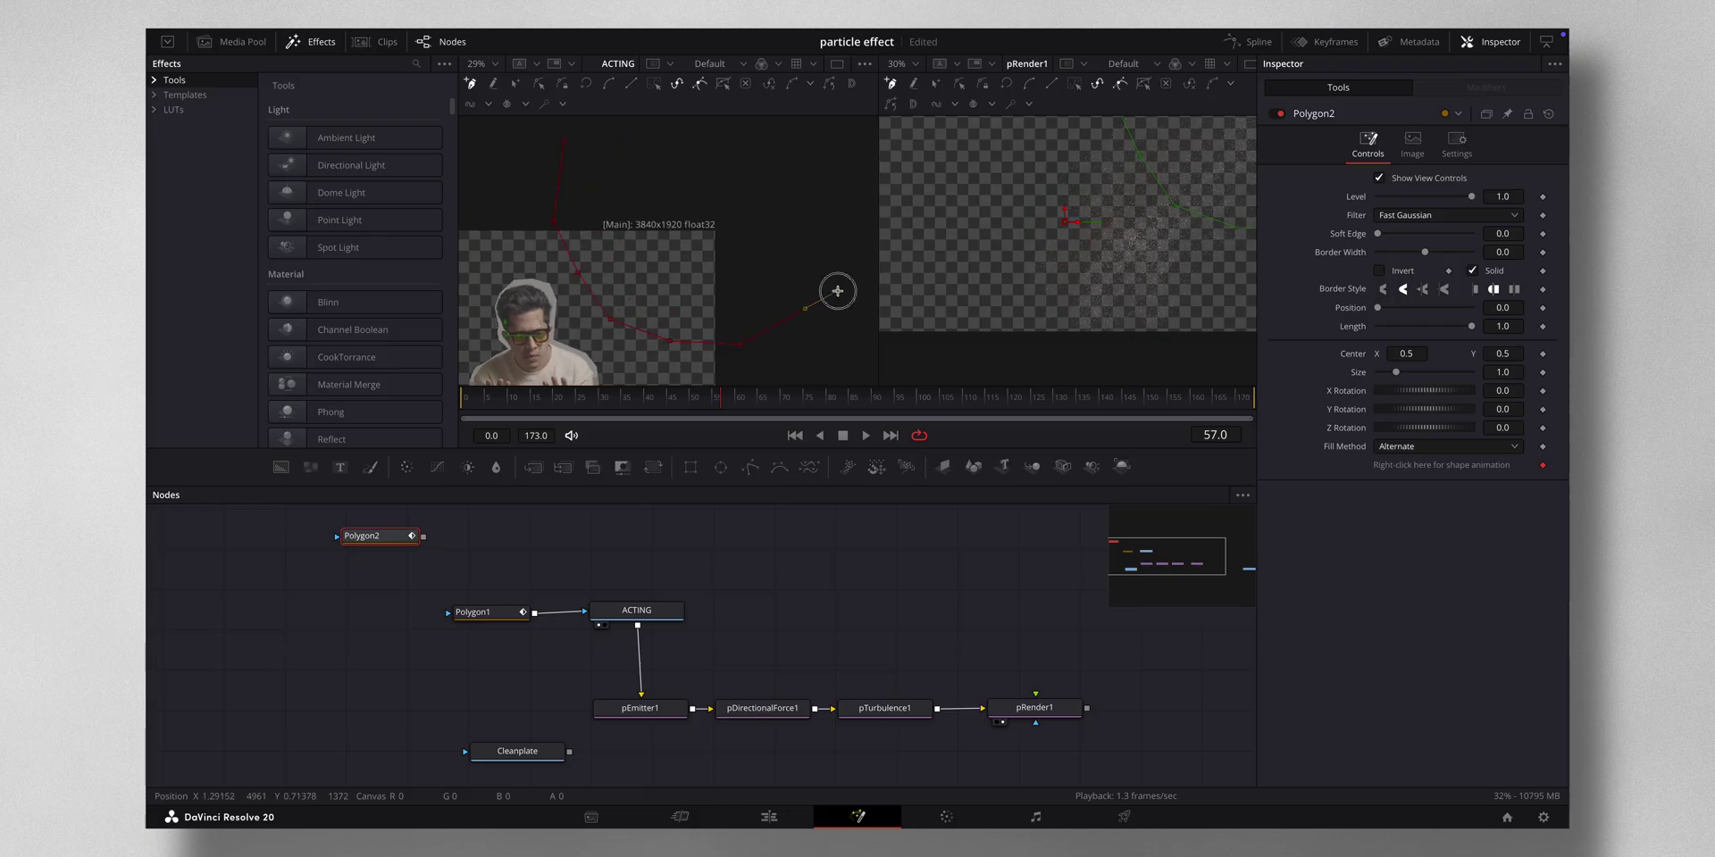
click(863, 230)
click(861, 173)
scroll(860, 165, up, 2)
click(844, 139)
scroll(763, 122, up, 1)
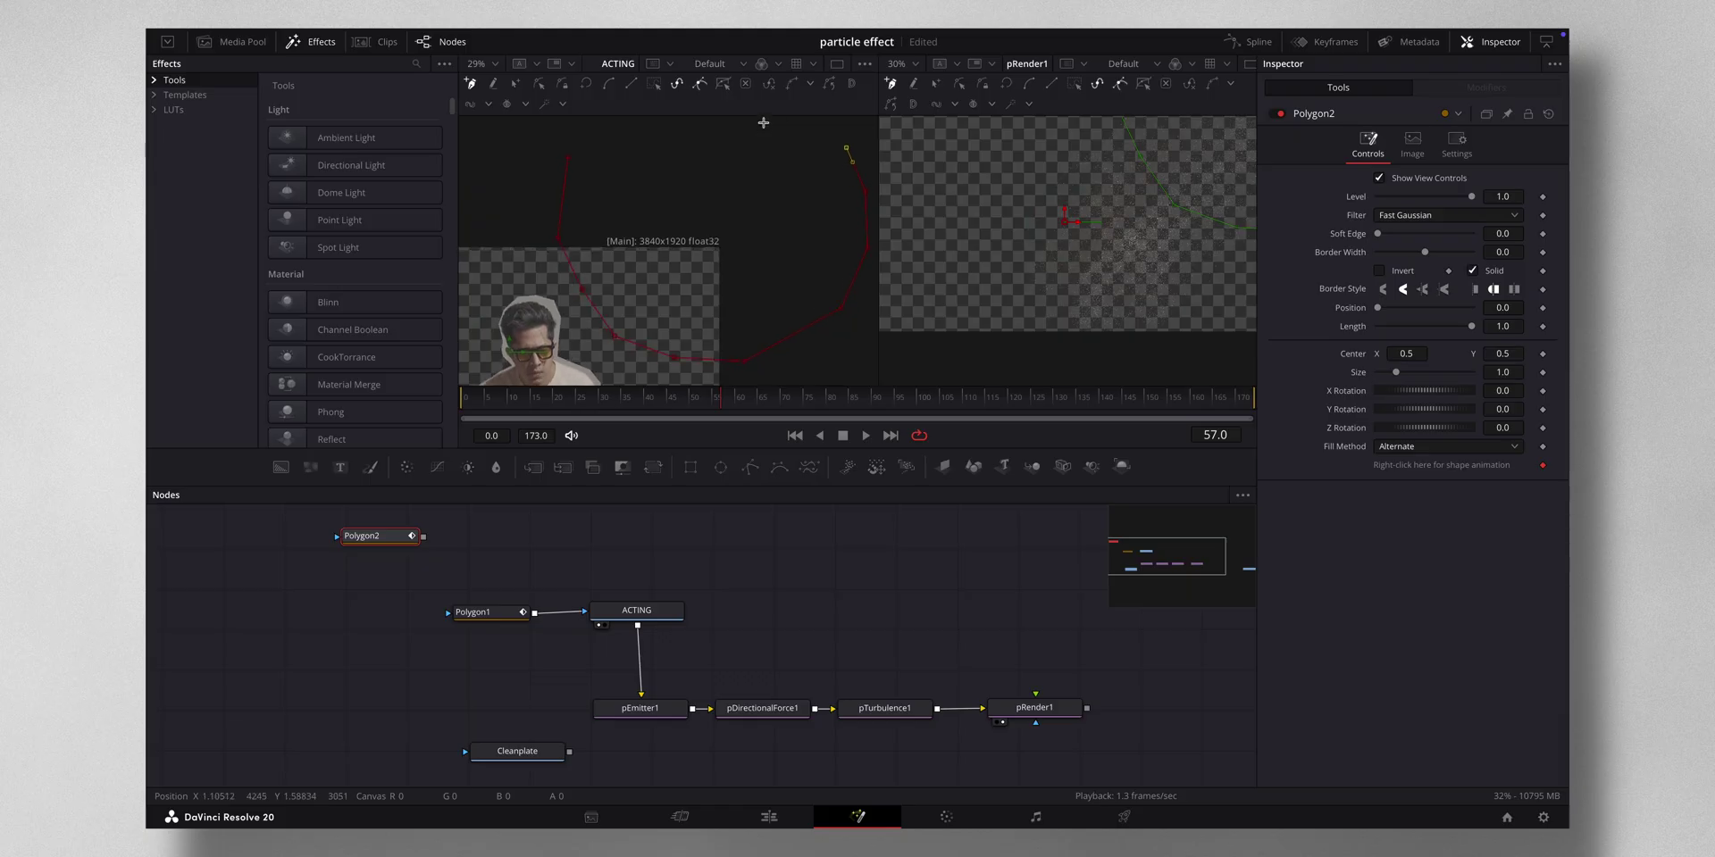
scroll(765, 125, up, 2)
click(709, 135)
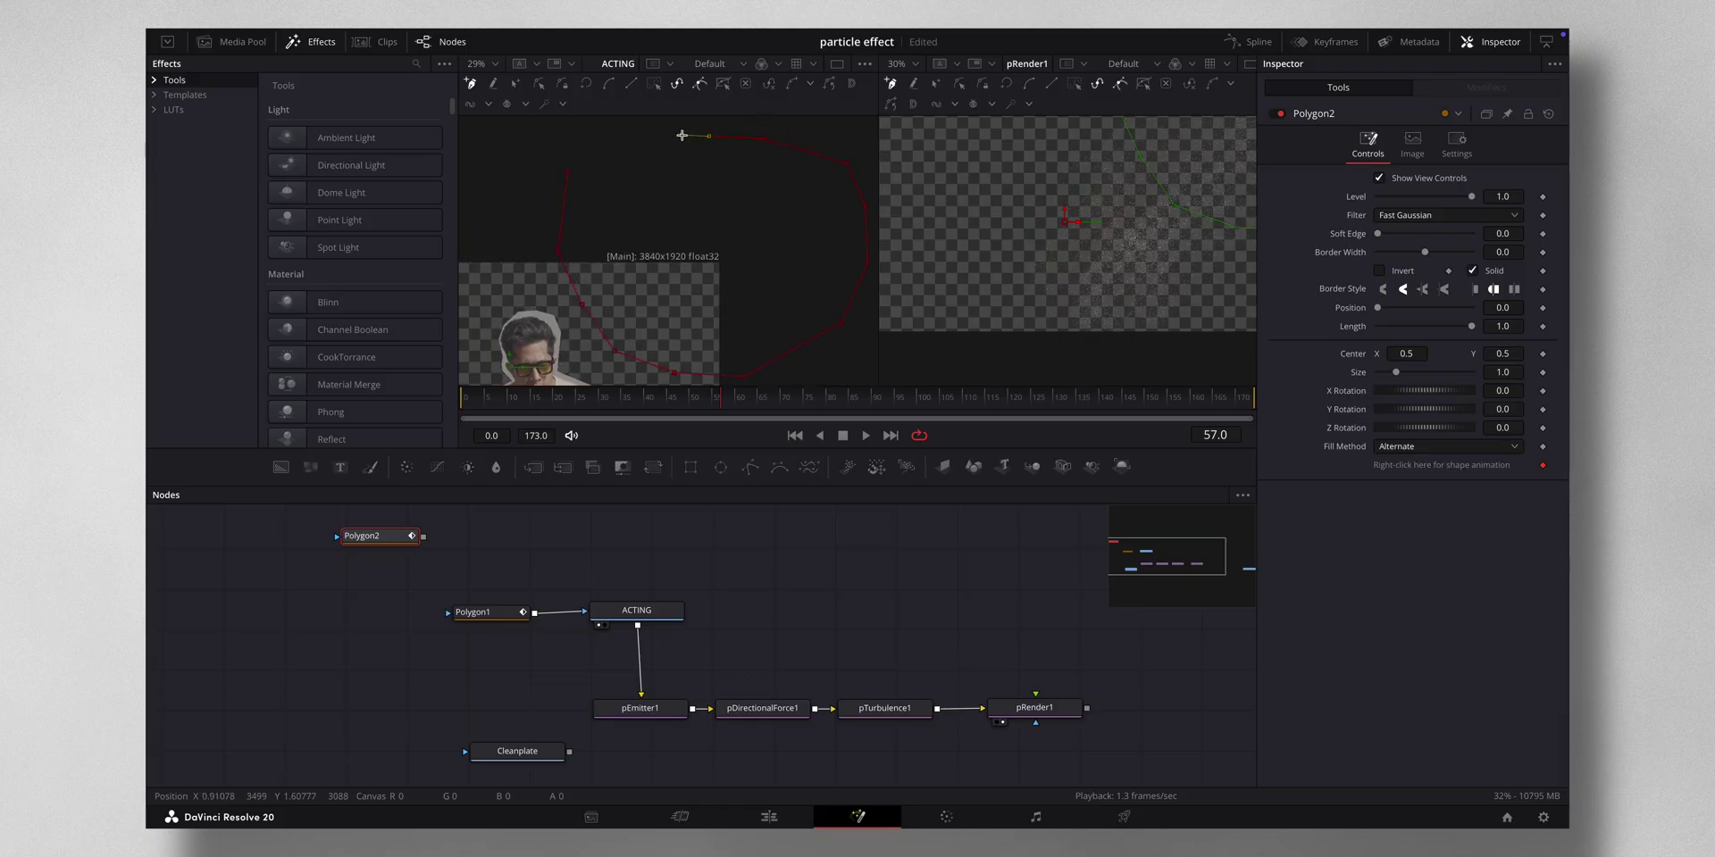
click(607, 134)
click(569, 171)
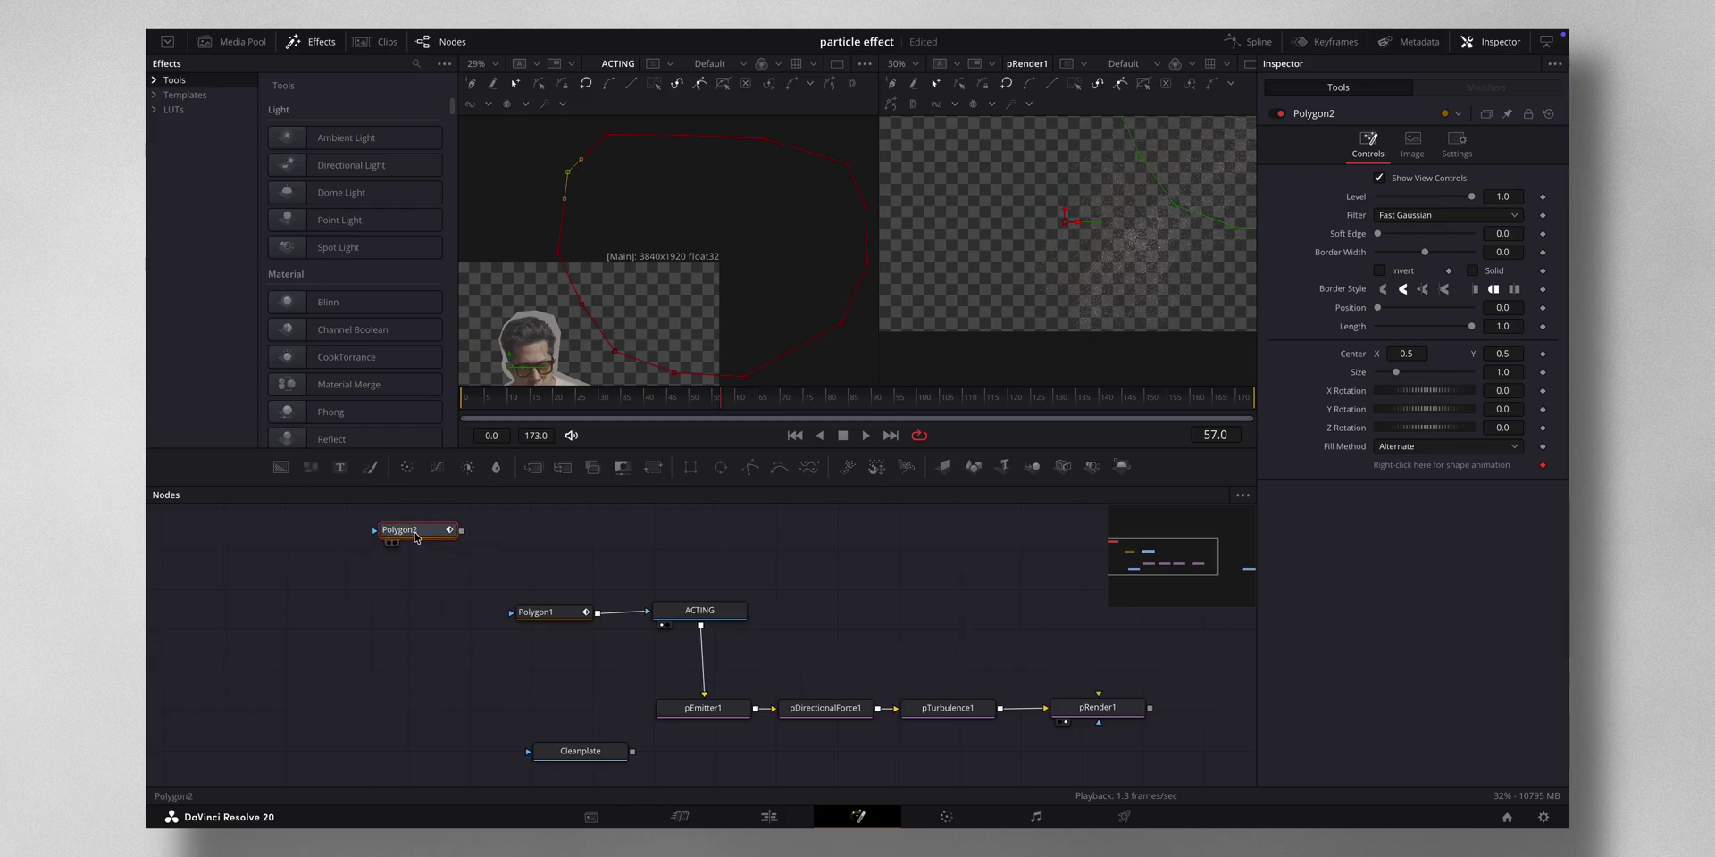
Step: Paste a linked Instance_Polygon2 with Shift+Ctrl+V and show it in the right viewer
click(396, 571)
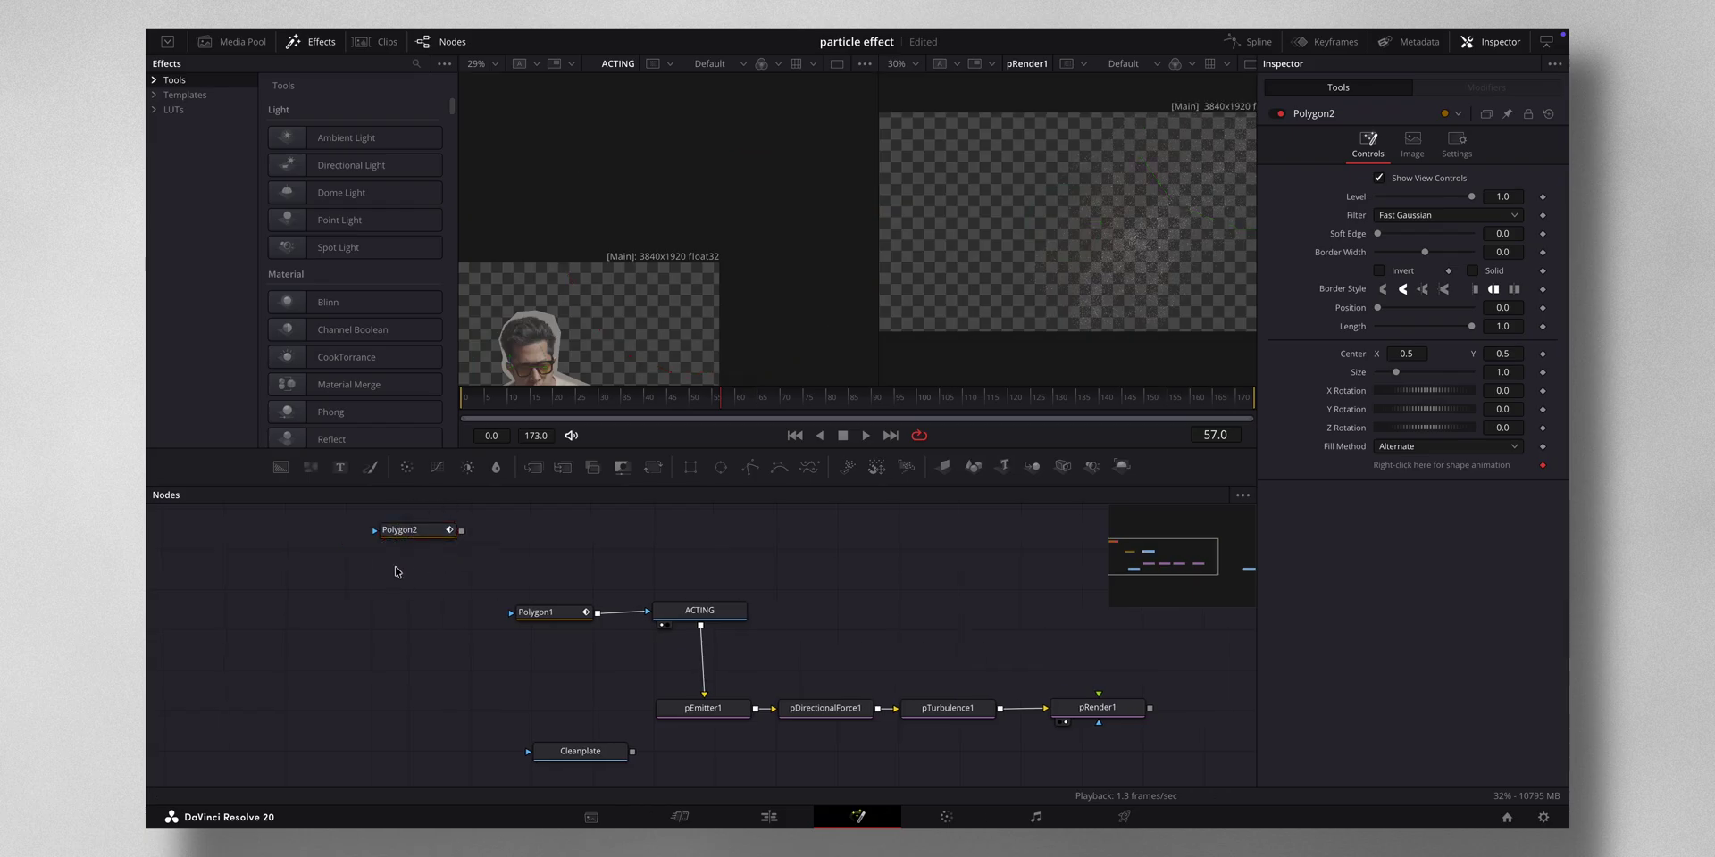
key(ctrl+shift+v)
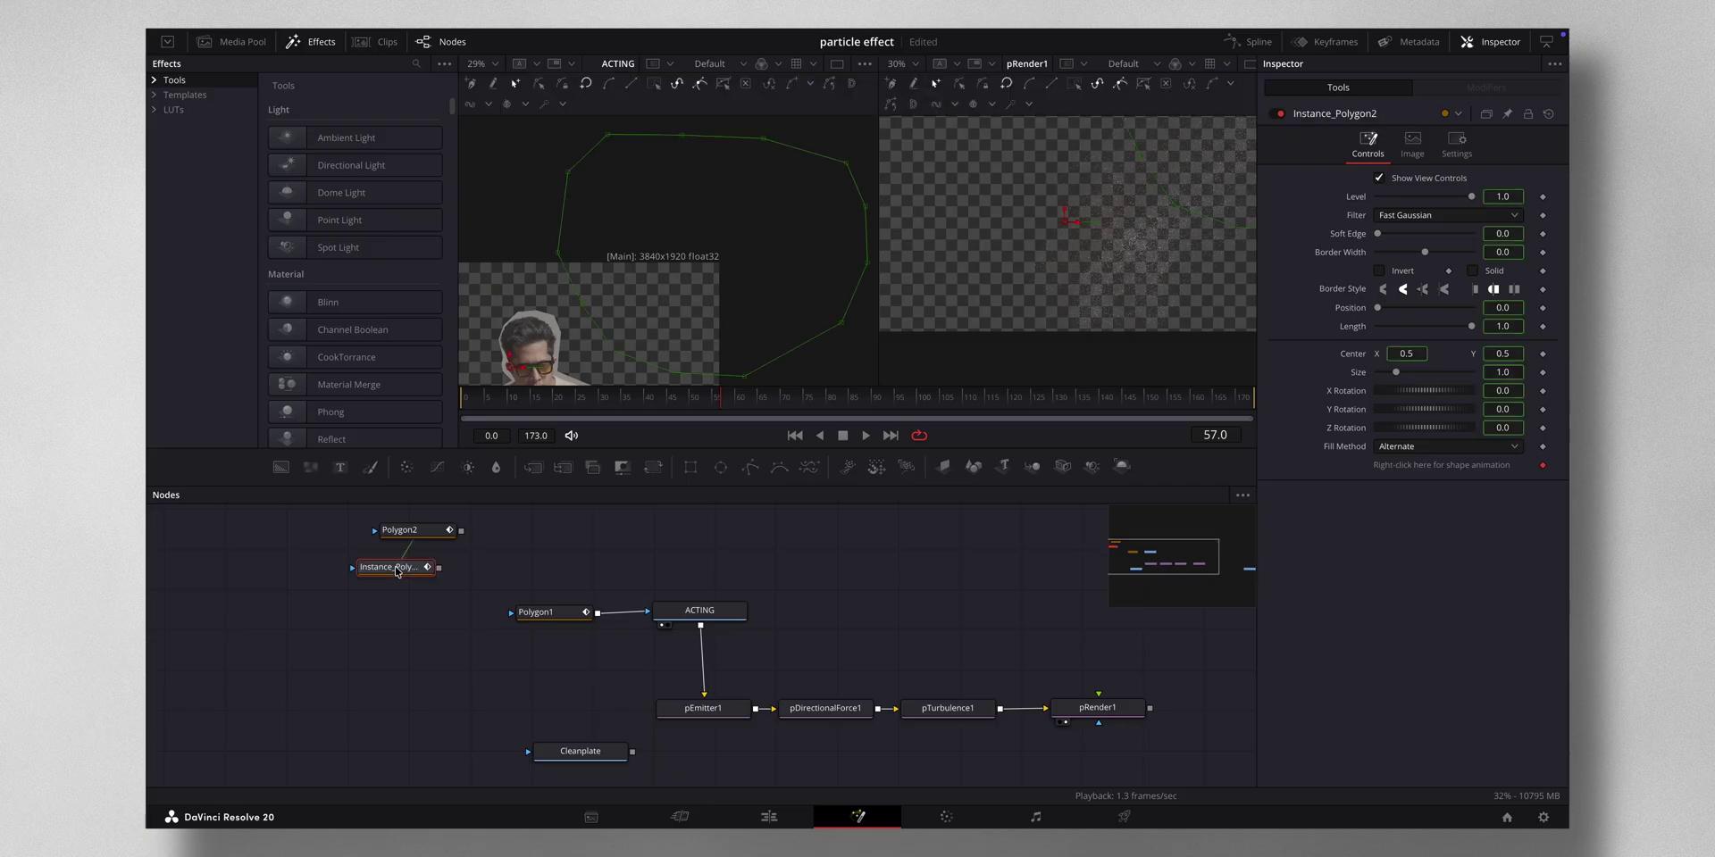
mouse_move(396, 572)
mouse_down()
mouse_move(460, 569)
mouse_move(411, 568)
mouse_up()
click(401, 530)
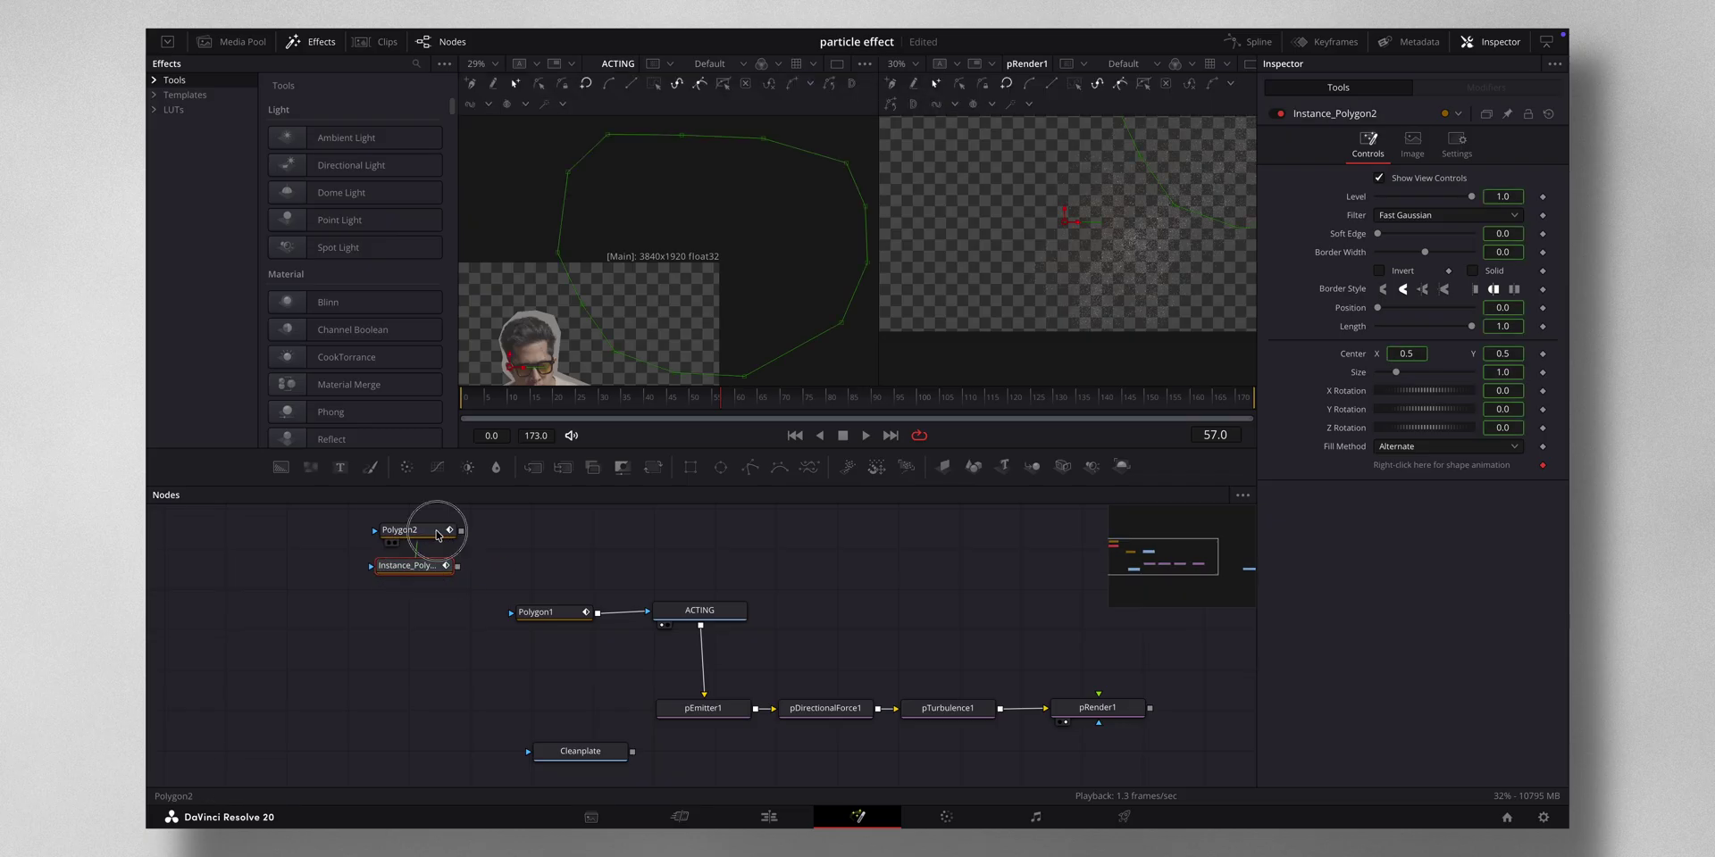
mouse_move(1395, 373)
mouse_down()
mouse_move(1423, 375)
mouse_move(1322, 373)
mouse_move(1392, 374)
mouse_up()
click(432, 577)
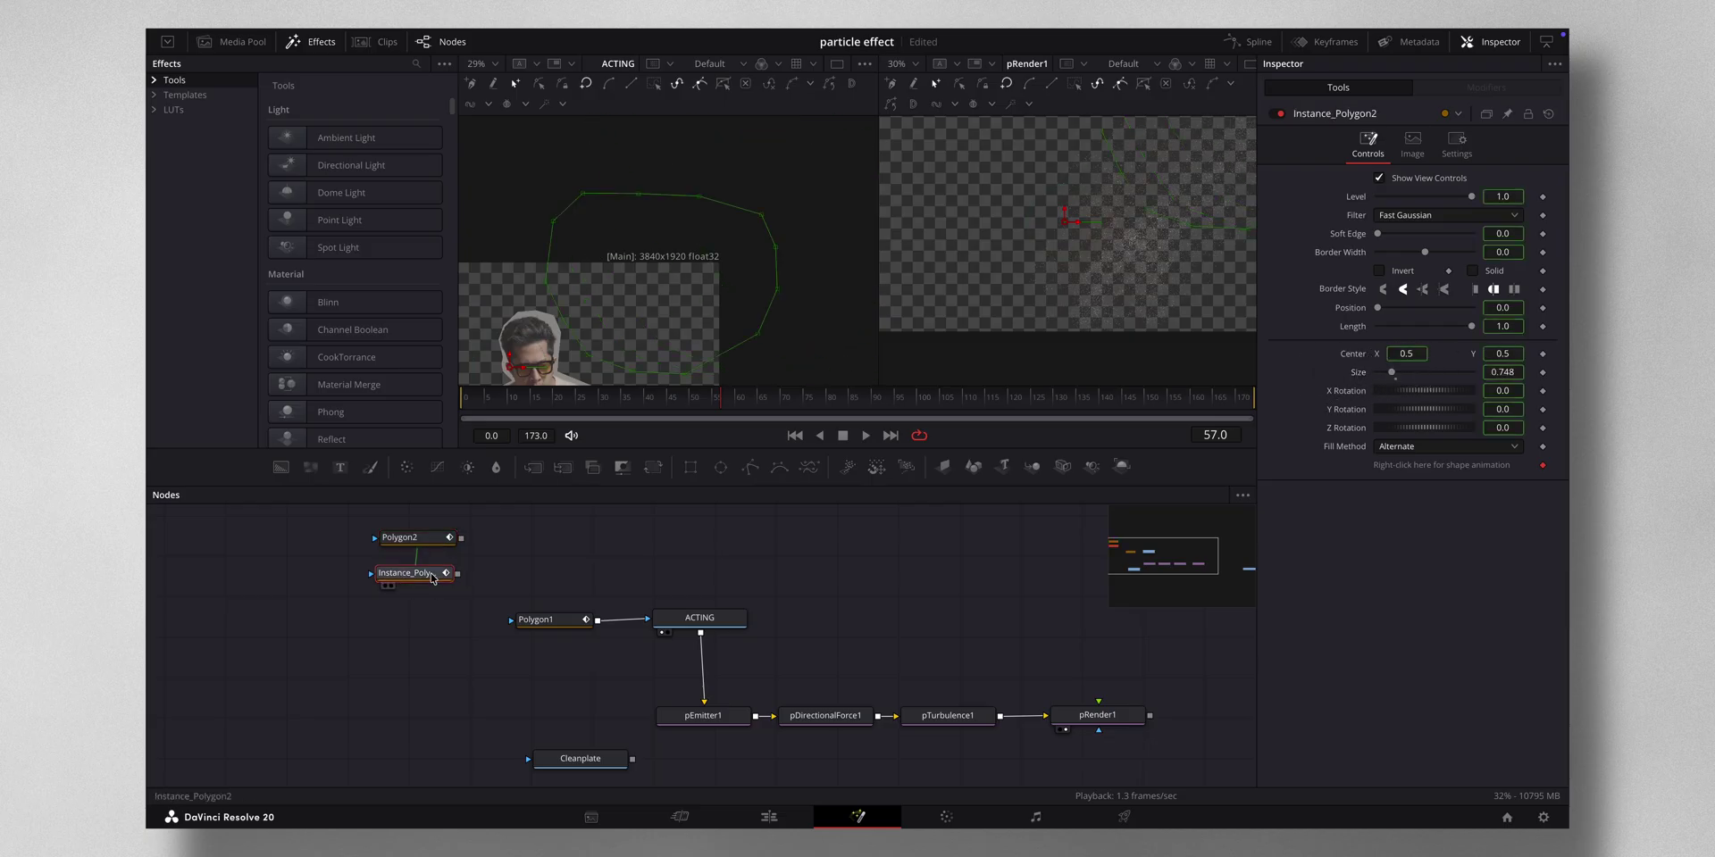
key(2)
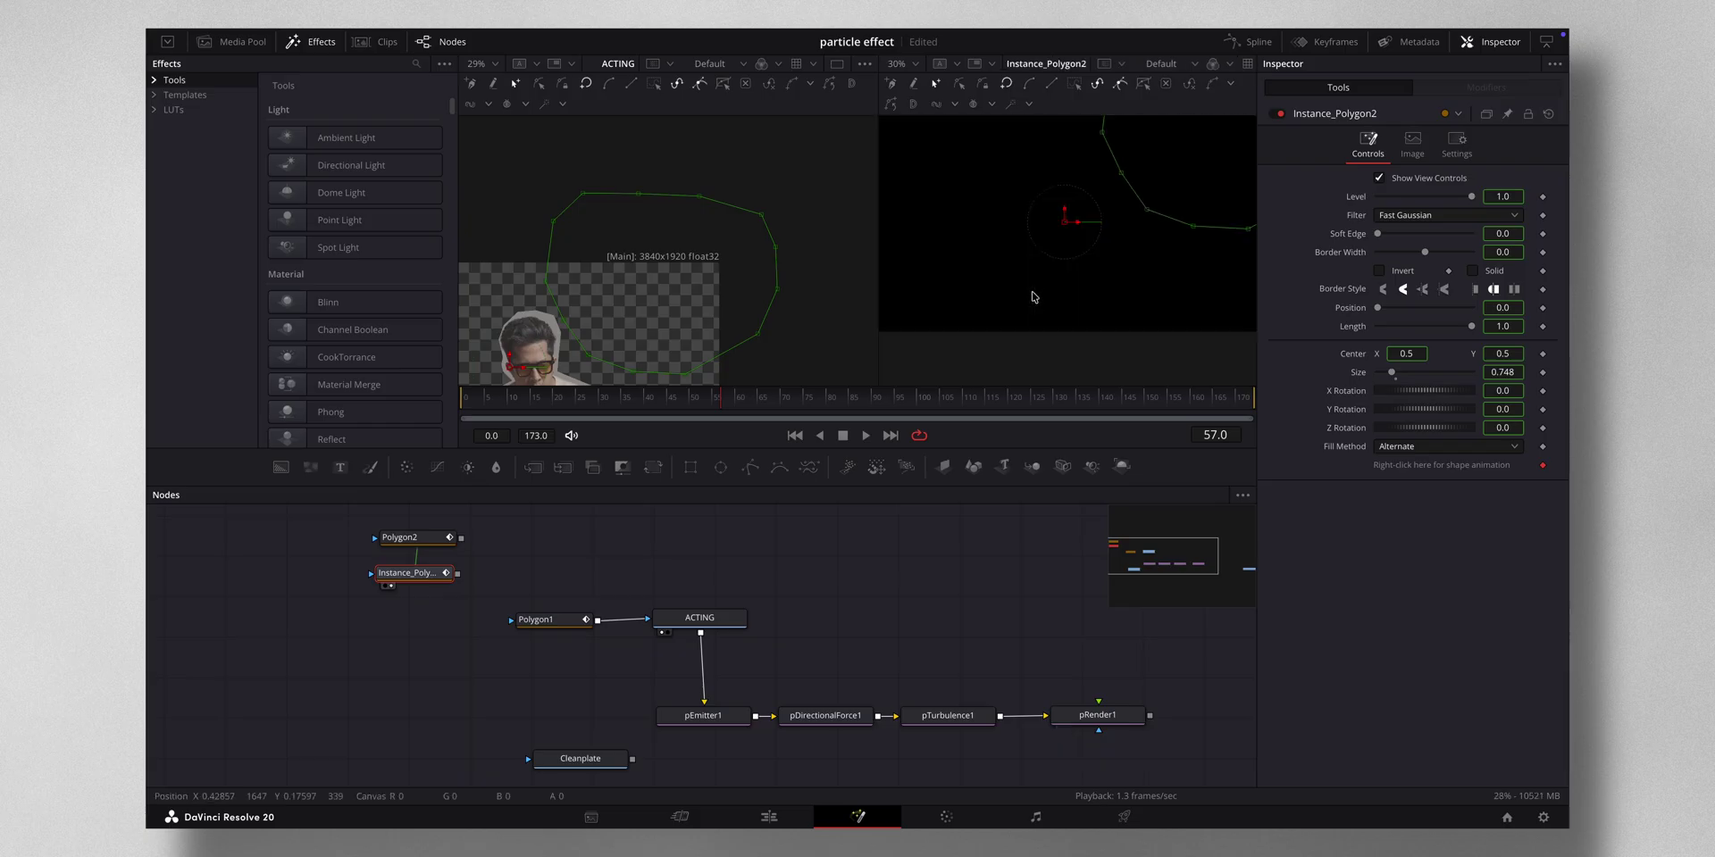
Step: Try polygon sizes of 1.102 and 0.63, then reset the instance's Size to 1.0
click(419, 539)
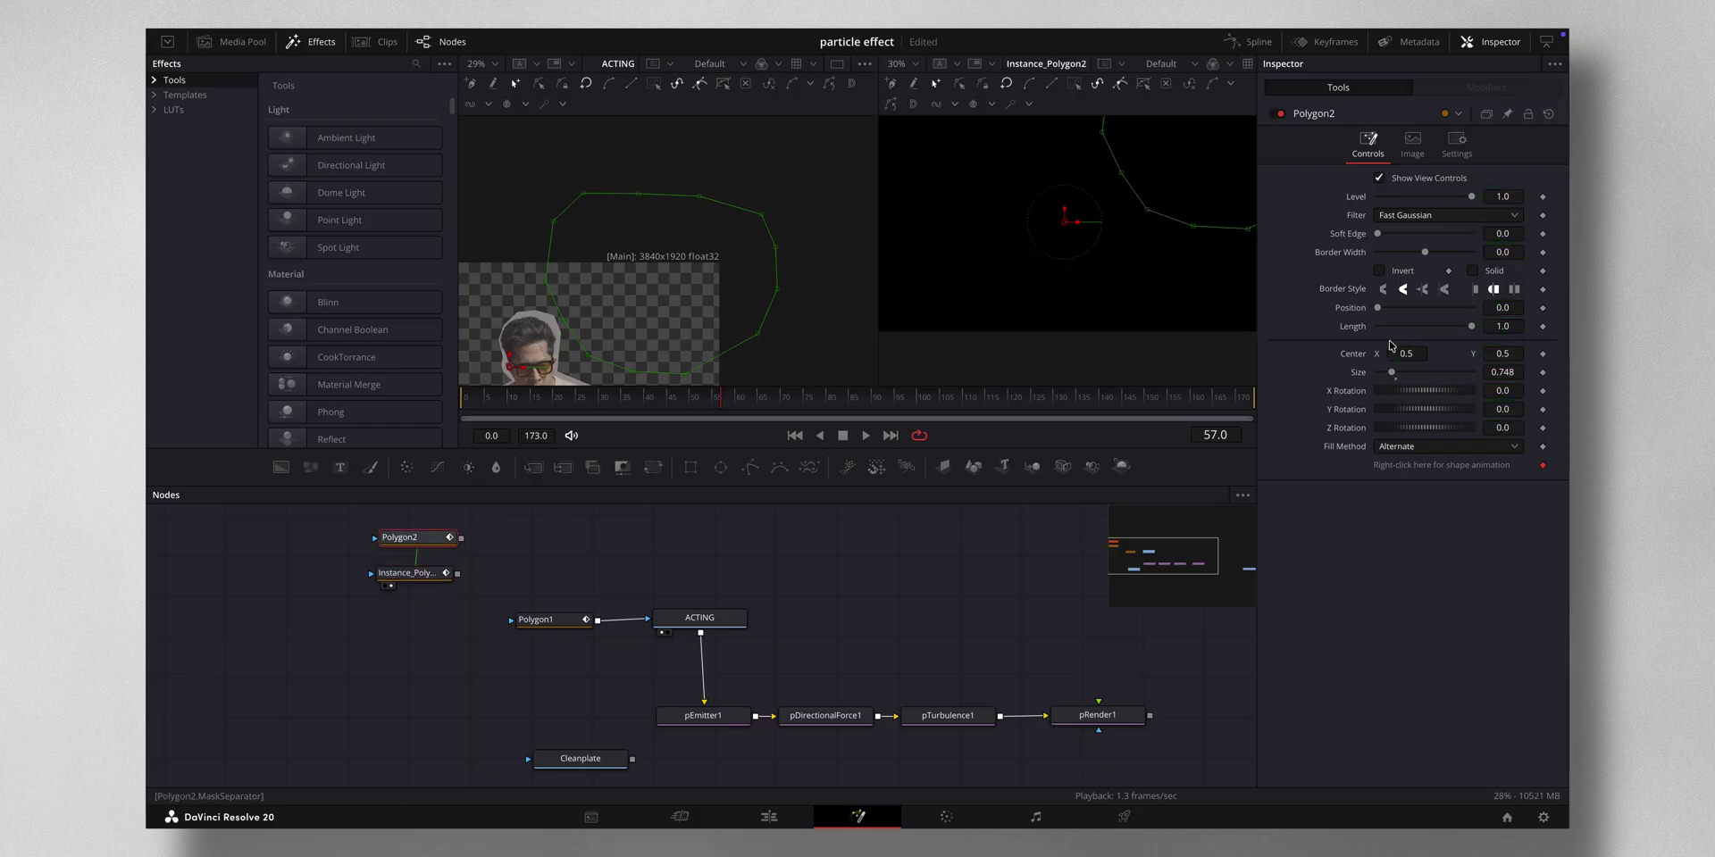
mouse_move(1382, 314)
mouse_down()
mouse_move(1416, 310)
mouse_move(1352, 312)
mouse_up()
drag(1391, 372, 1399, 372)
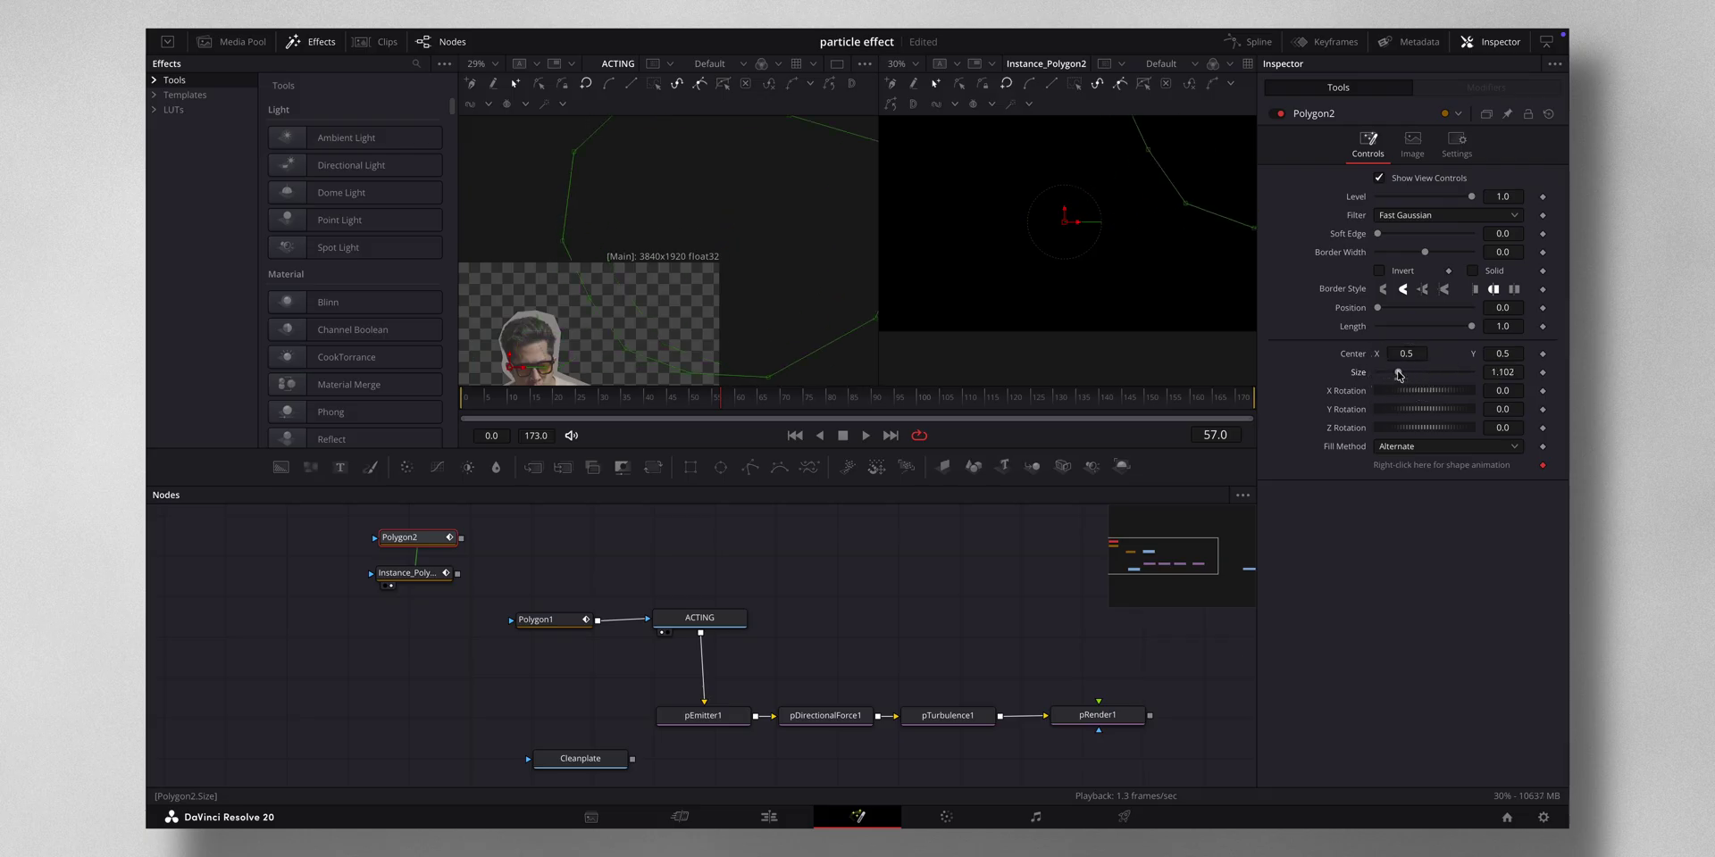
click(421, 581)
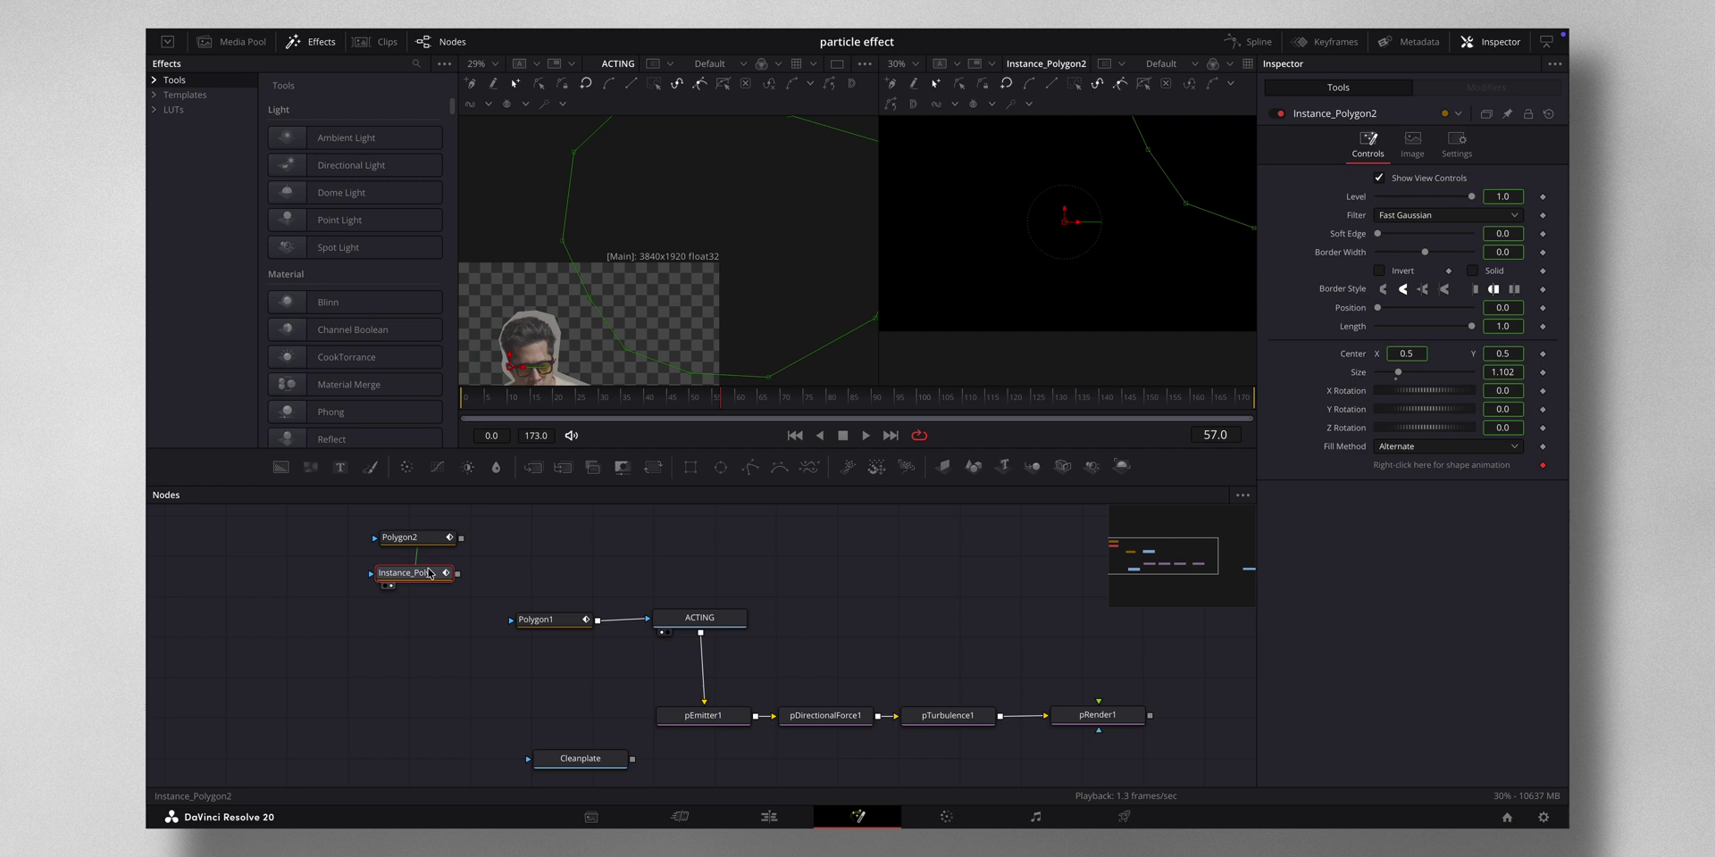
mouse_move(1401, 375)
mouse_down()
mouse_move(1429, 374)
mouse_move(1392, 377)
mouse_up()
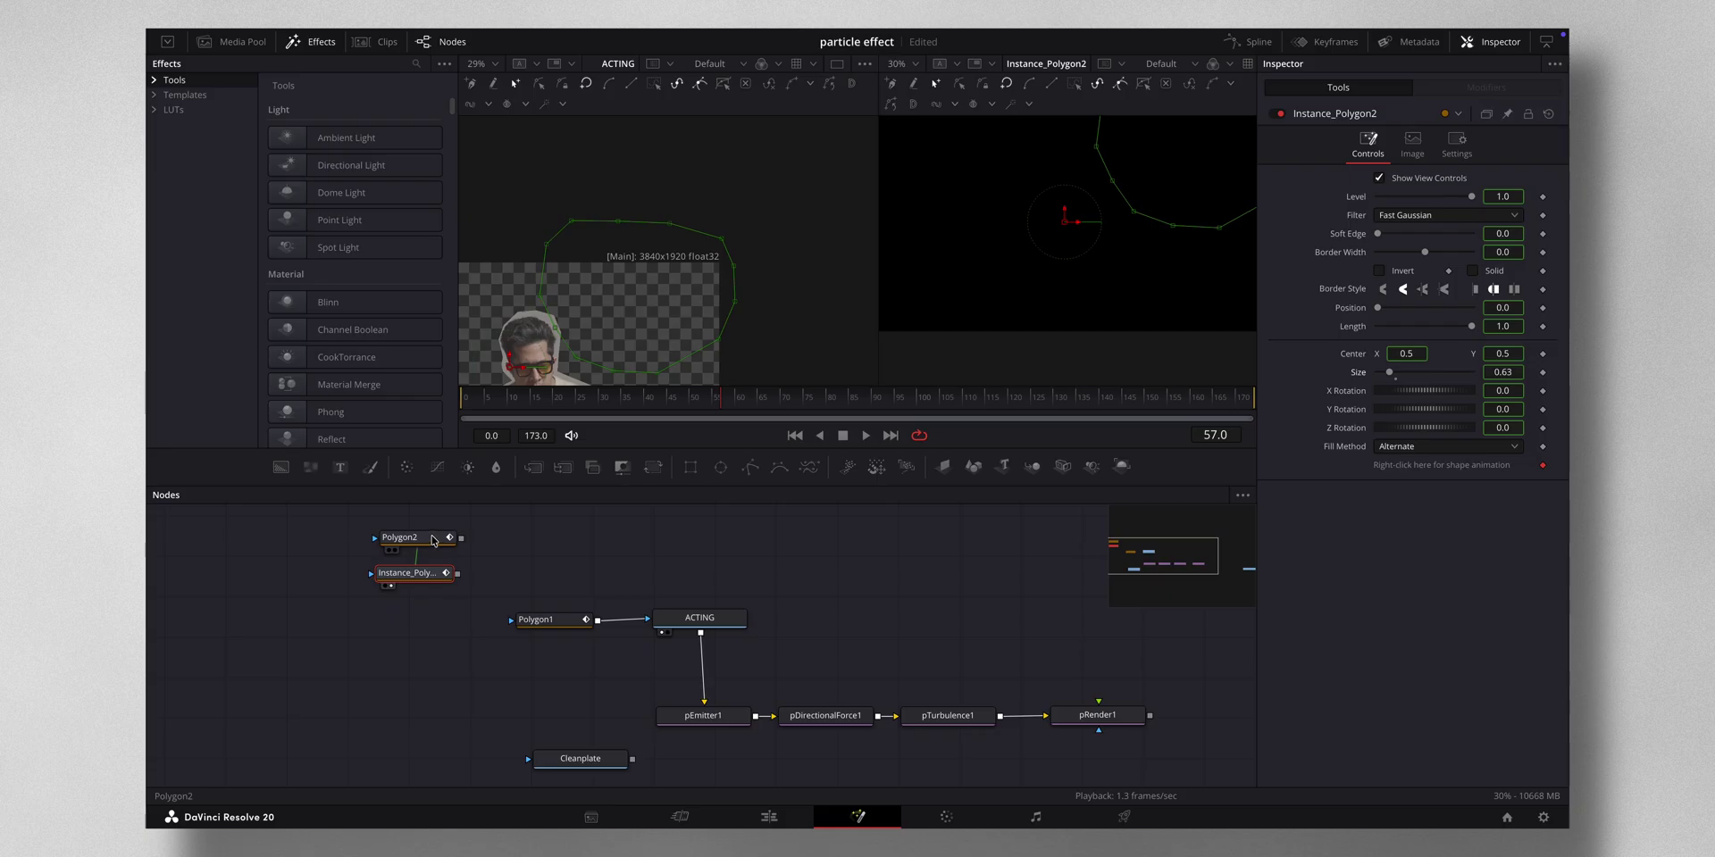
double_click(1358, 375)
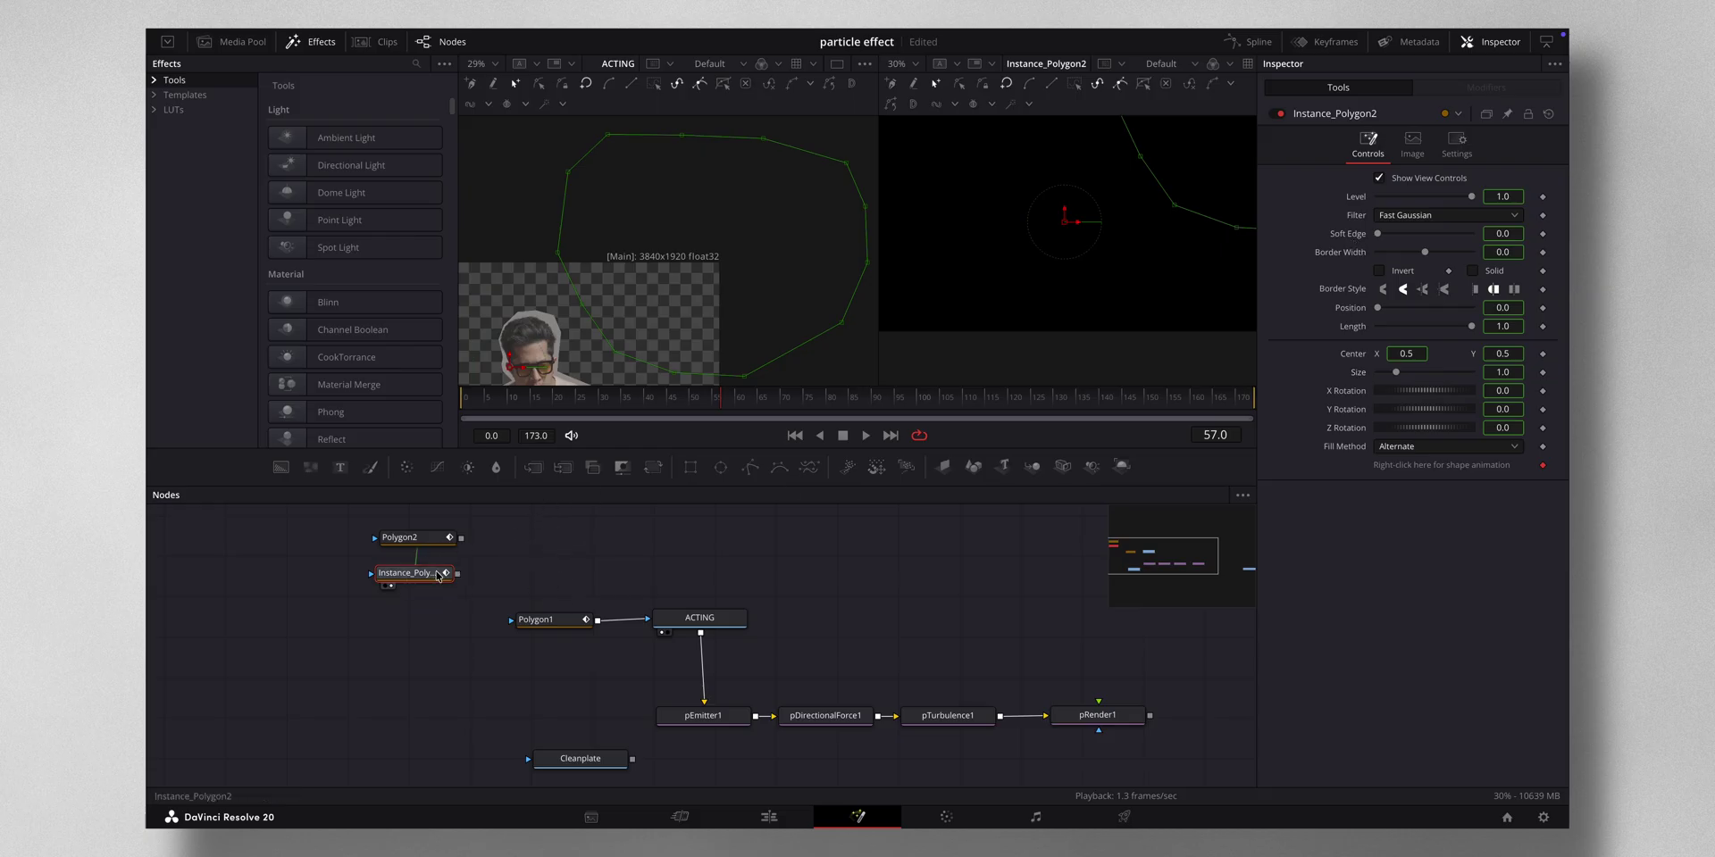
Step: Unlink the instance's Border Width and set it to 0.032 with Soft Edge 0.0173
right_click(1329, 252)
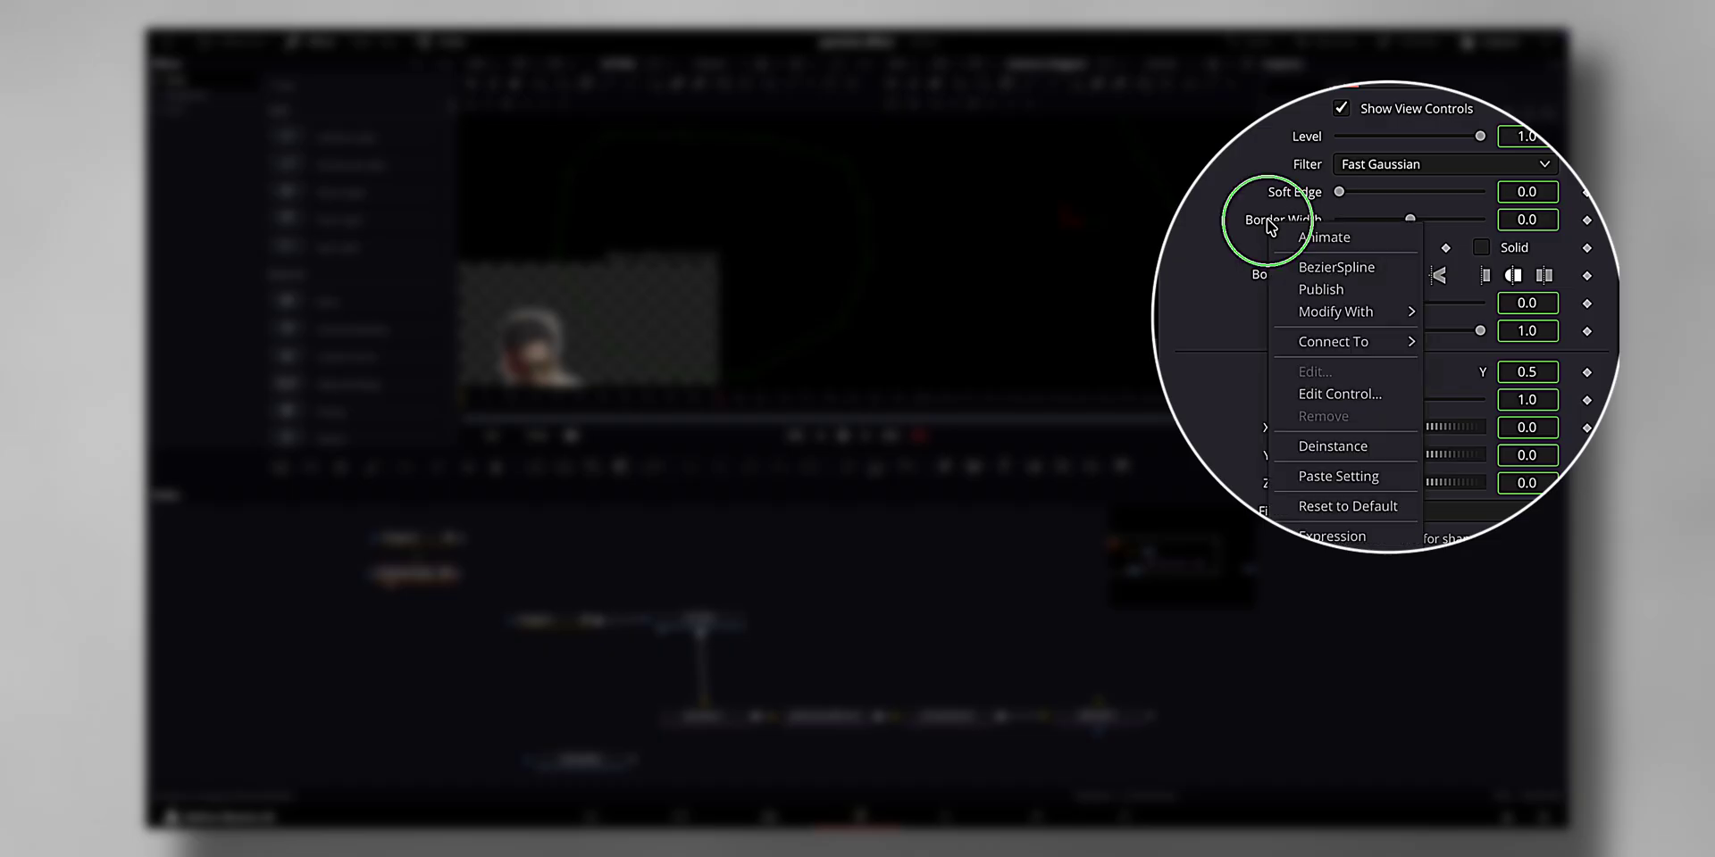
click(1337, 448)
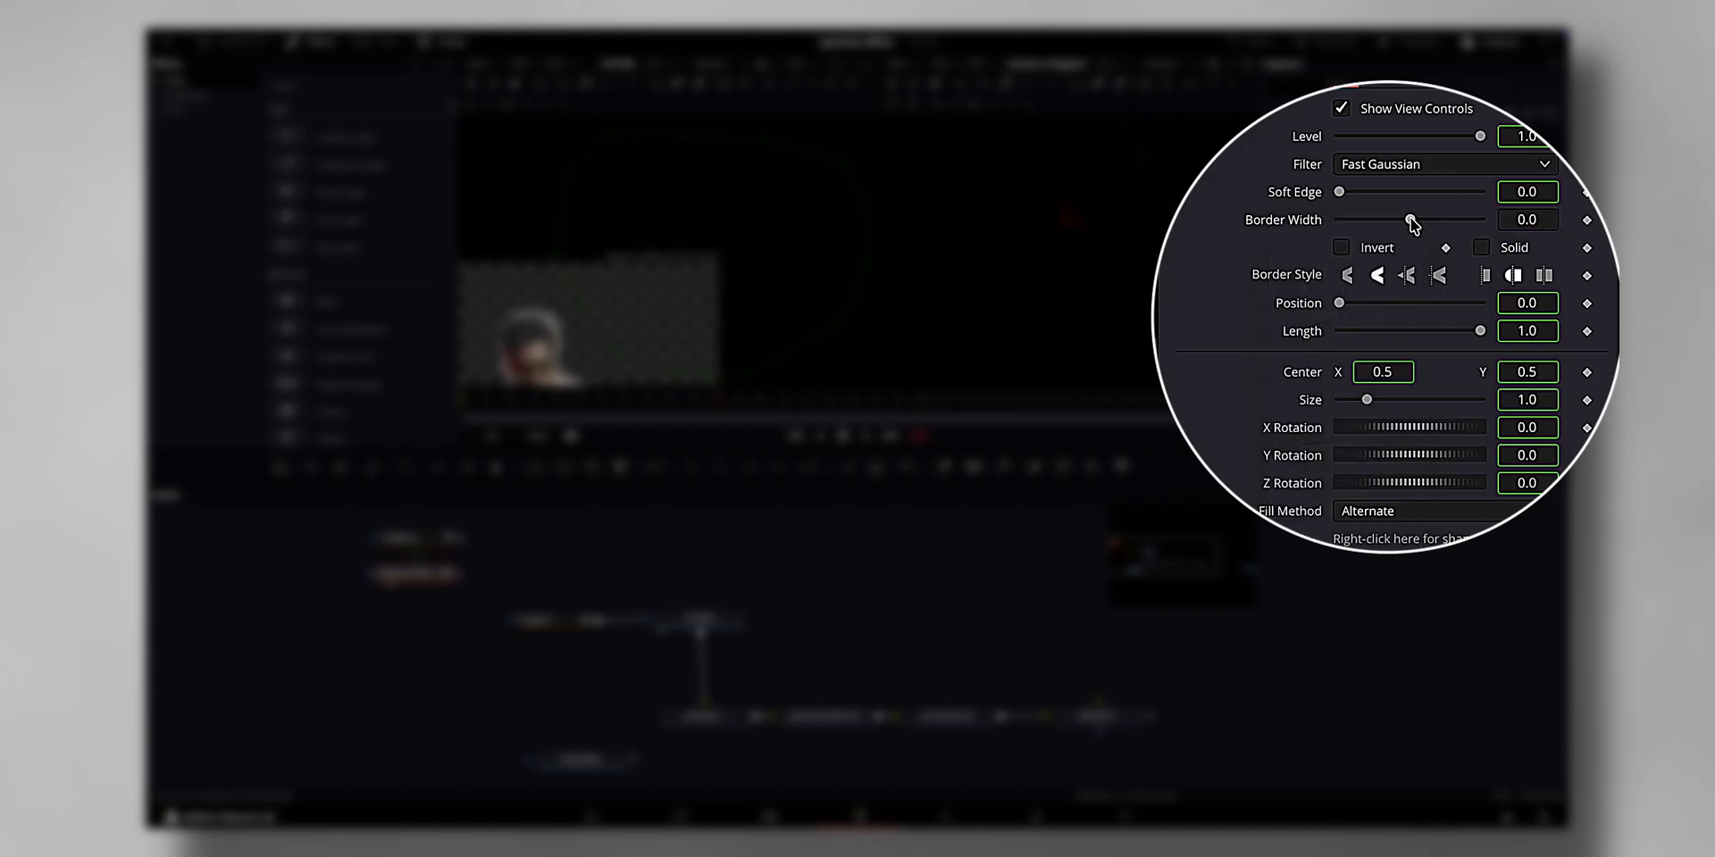
drag(1411, 224, 1423, 224)
click(1339, 193)
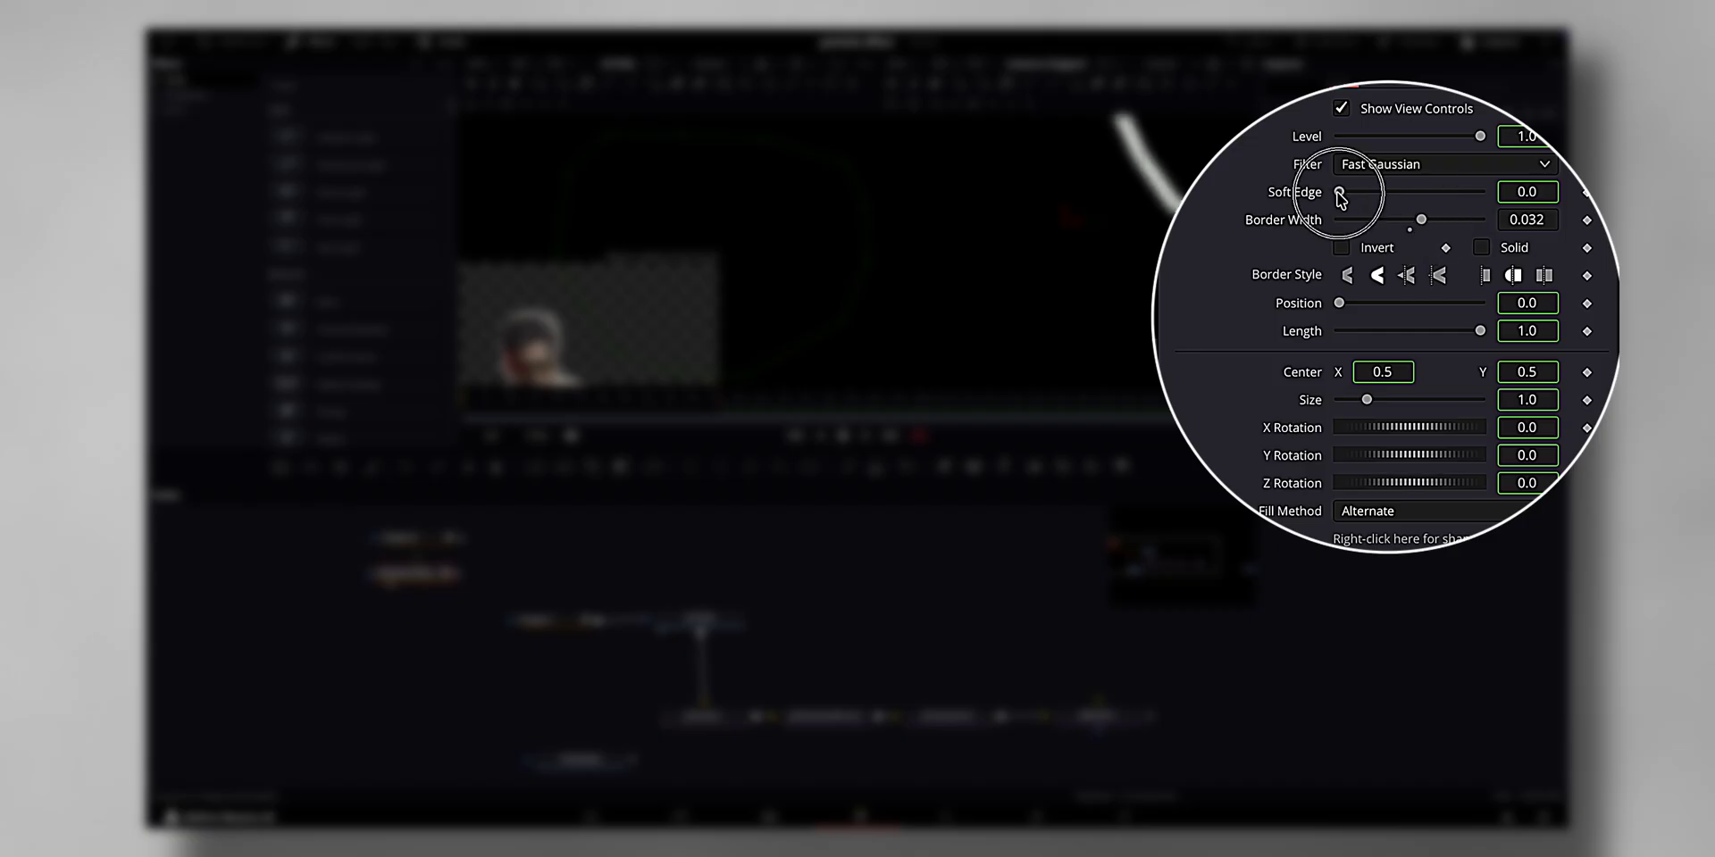
drag(1339, 193, 1342, 193)
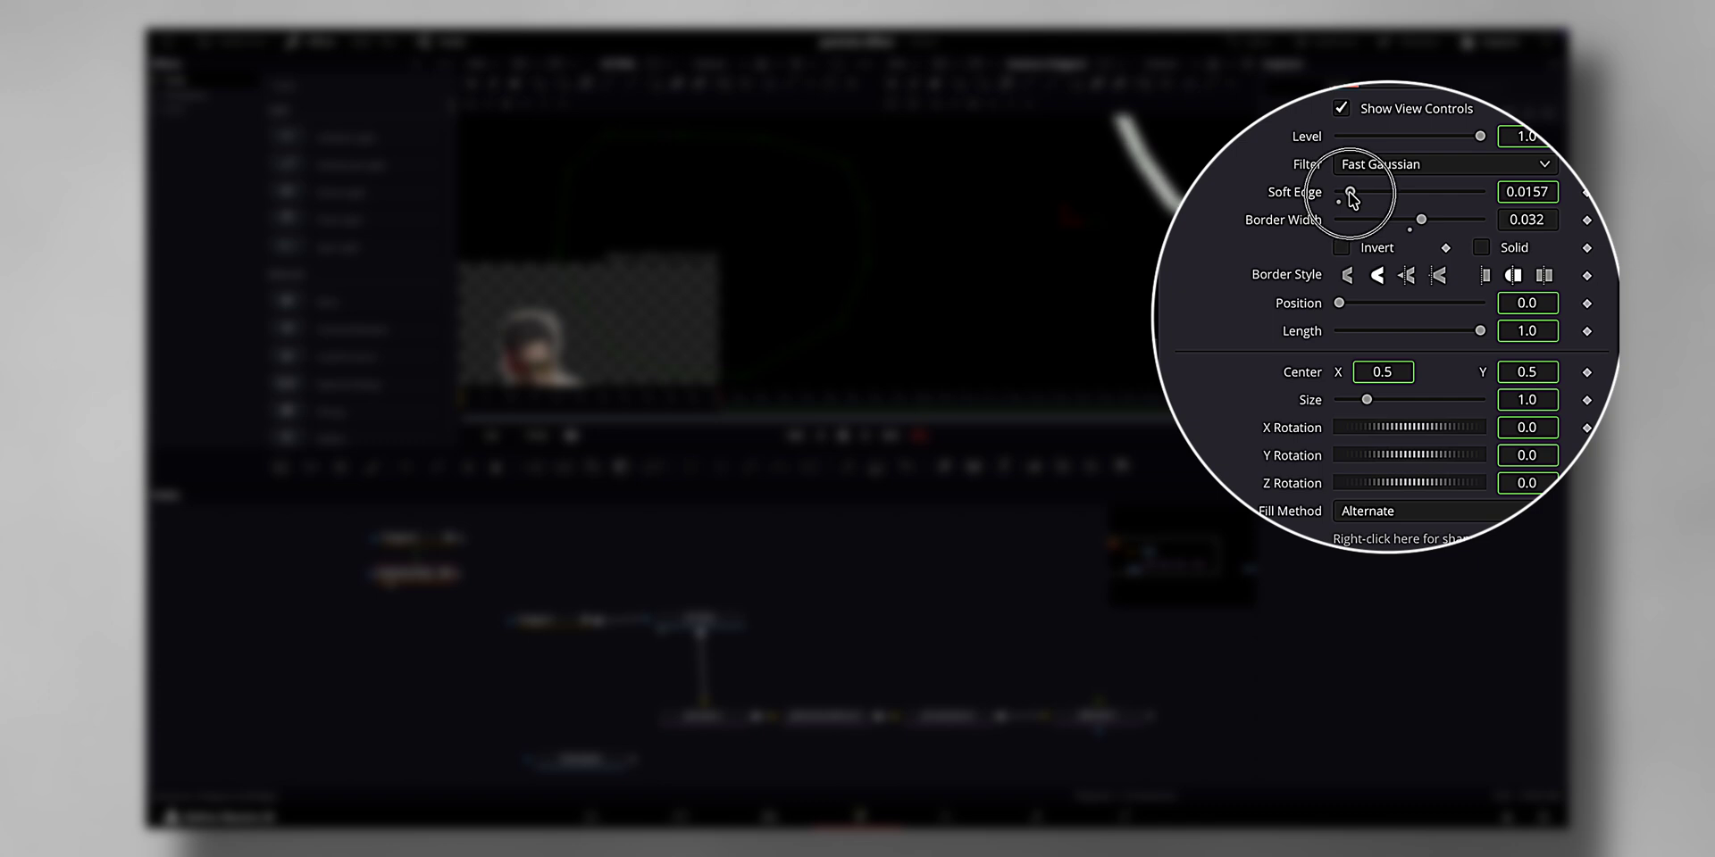
drag(1347, 190, 1351, 191)
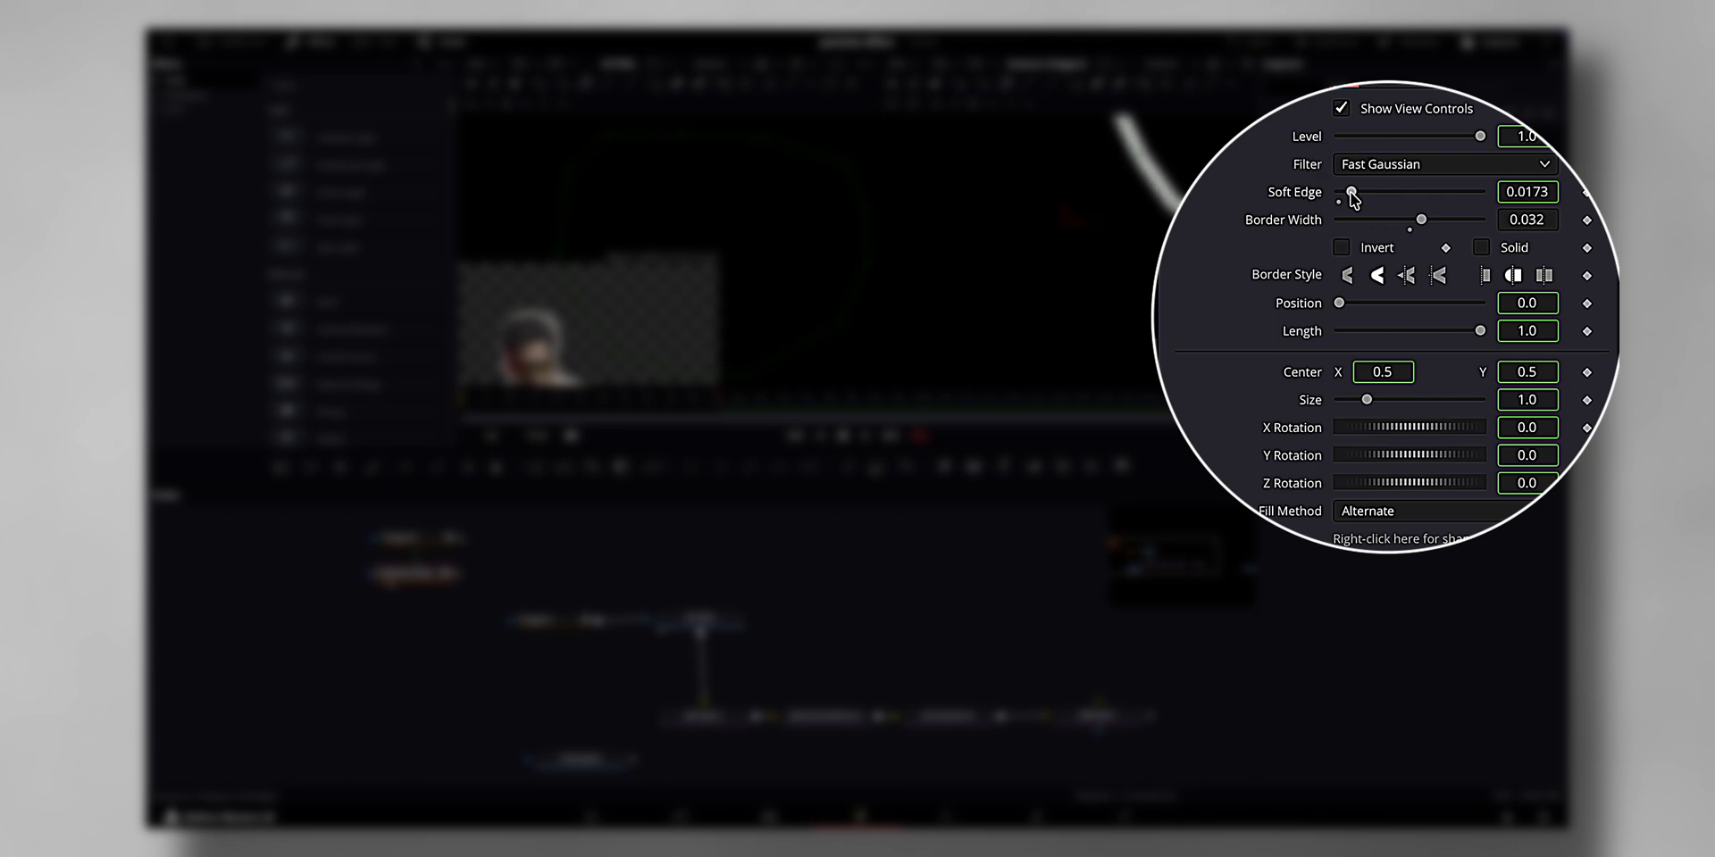
Step: Reset the instance's Center to 0.5, 0.5 and move both polygon nodes up-left
scroll(987, 259, up, 1)
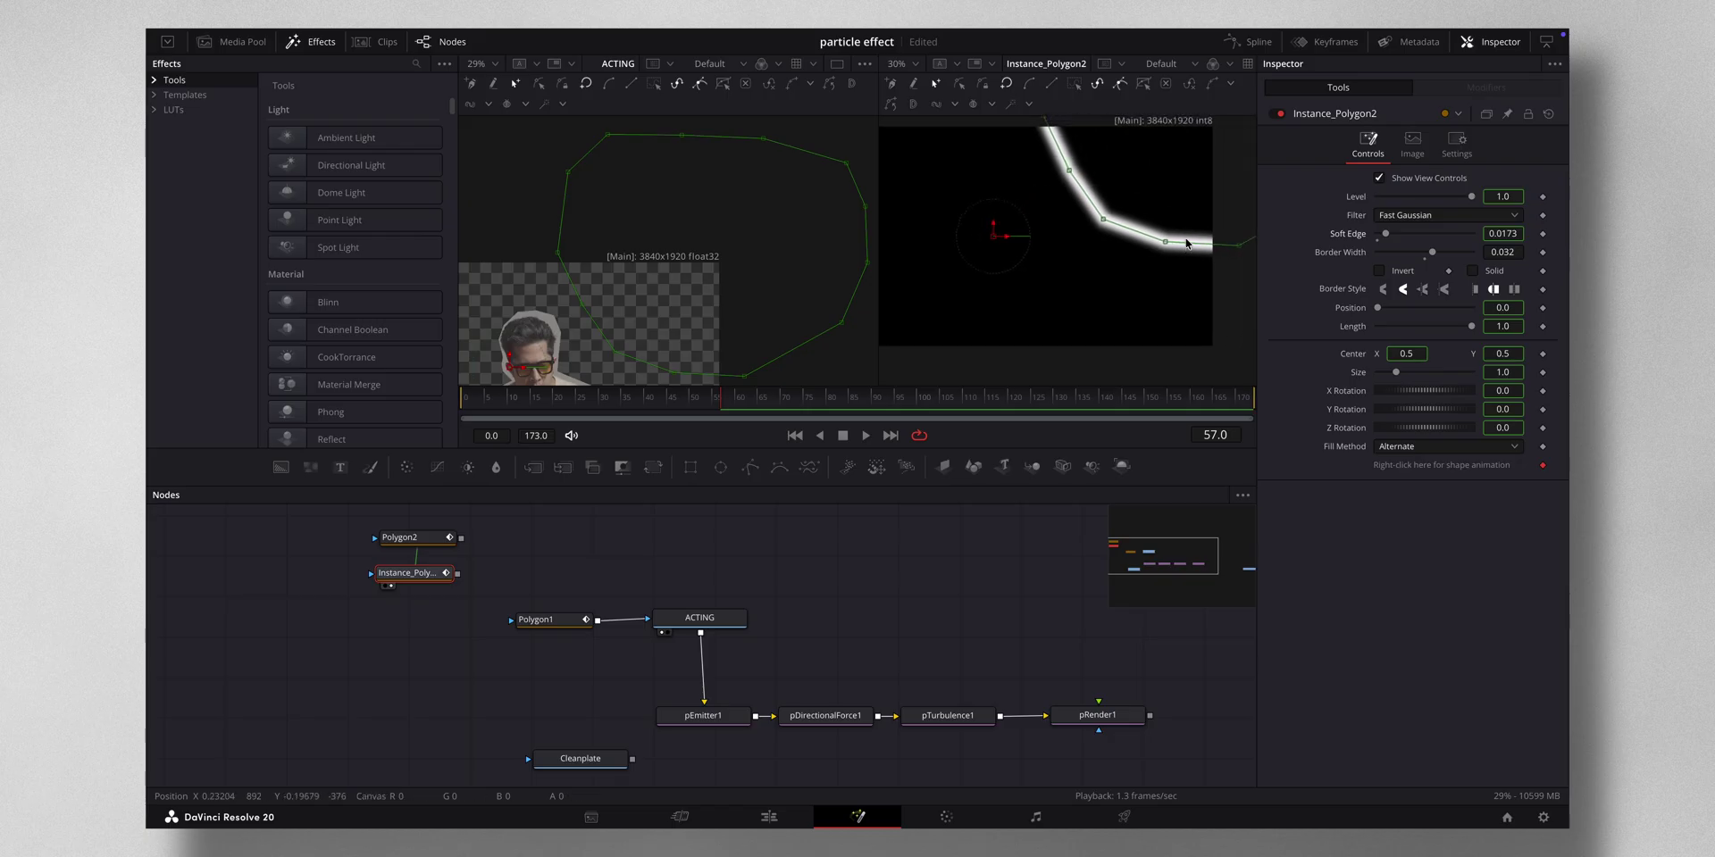
scroll(857, 268, down, 2)
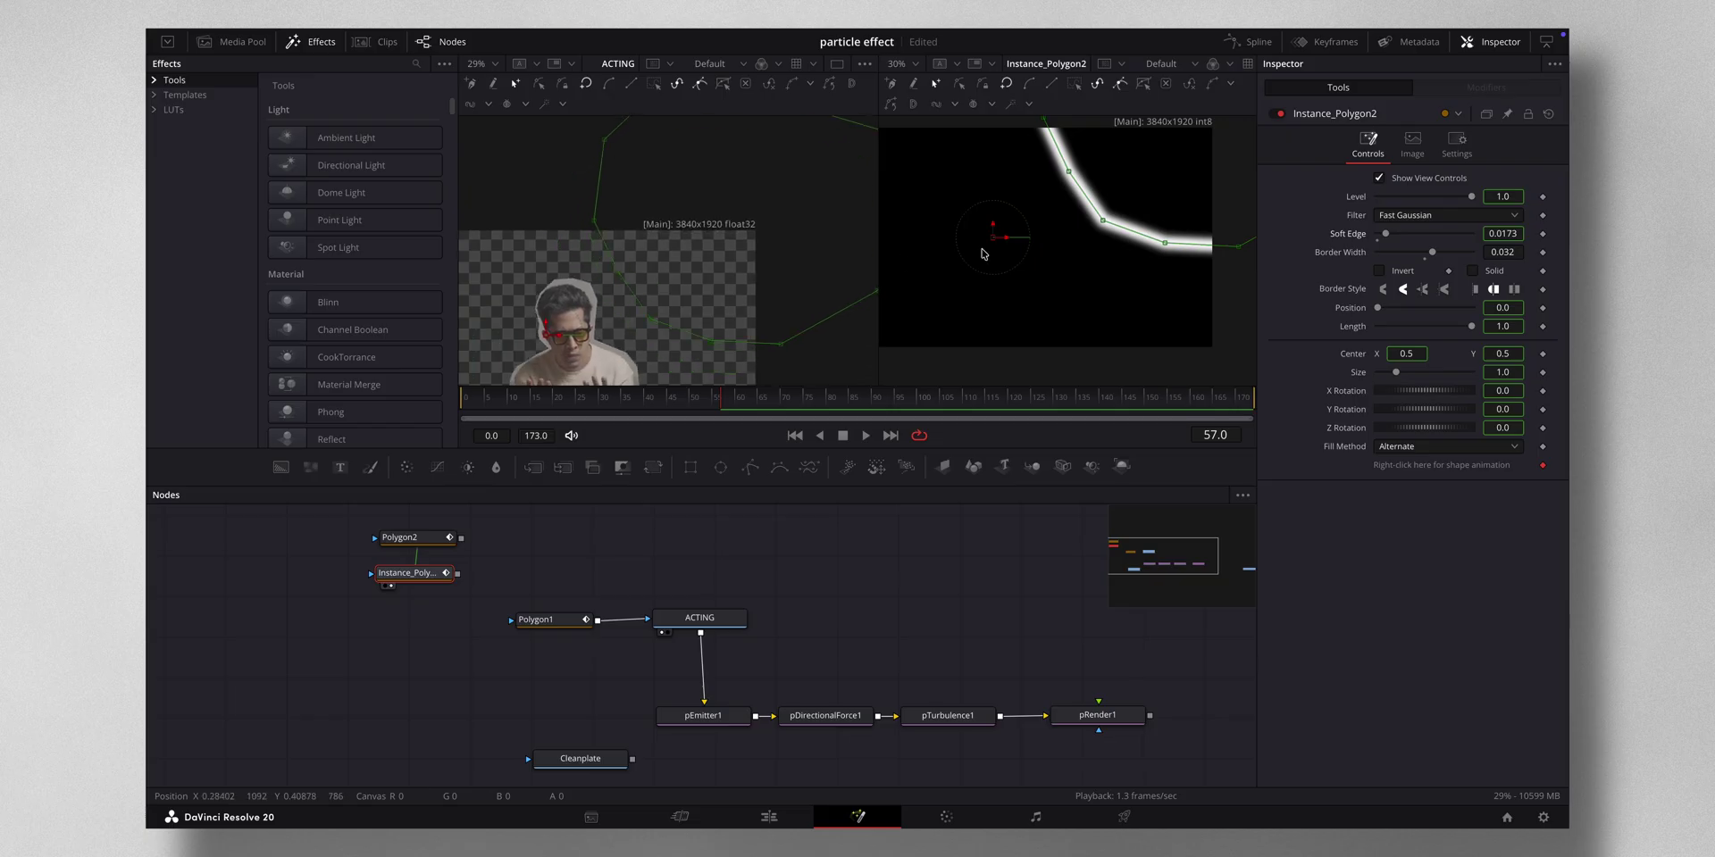
scroll(766, 260, down, 1)
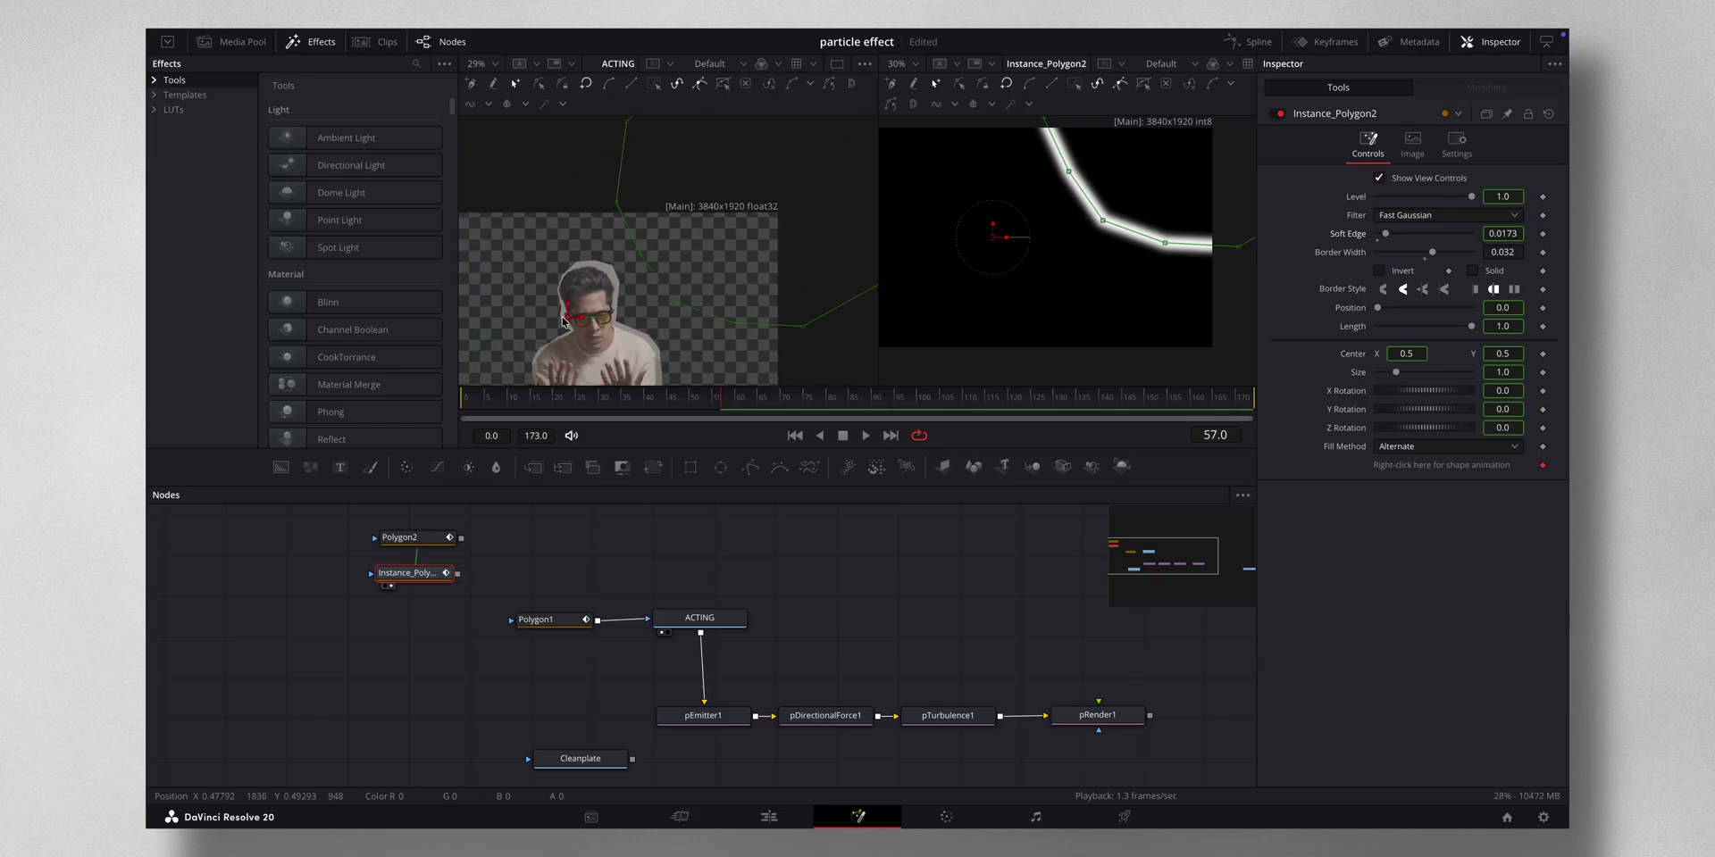
click(566, 324)
mouse_move(566, 323)
mouse_down()
mouse_move(456, 393)
mouse_move(549, 335)
mouse_up()
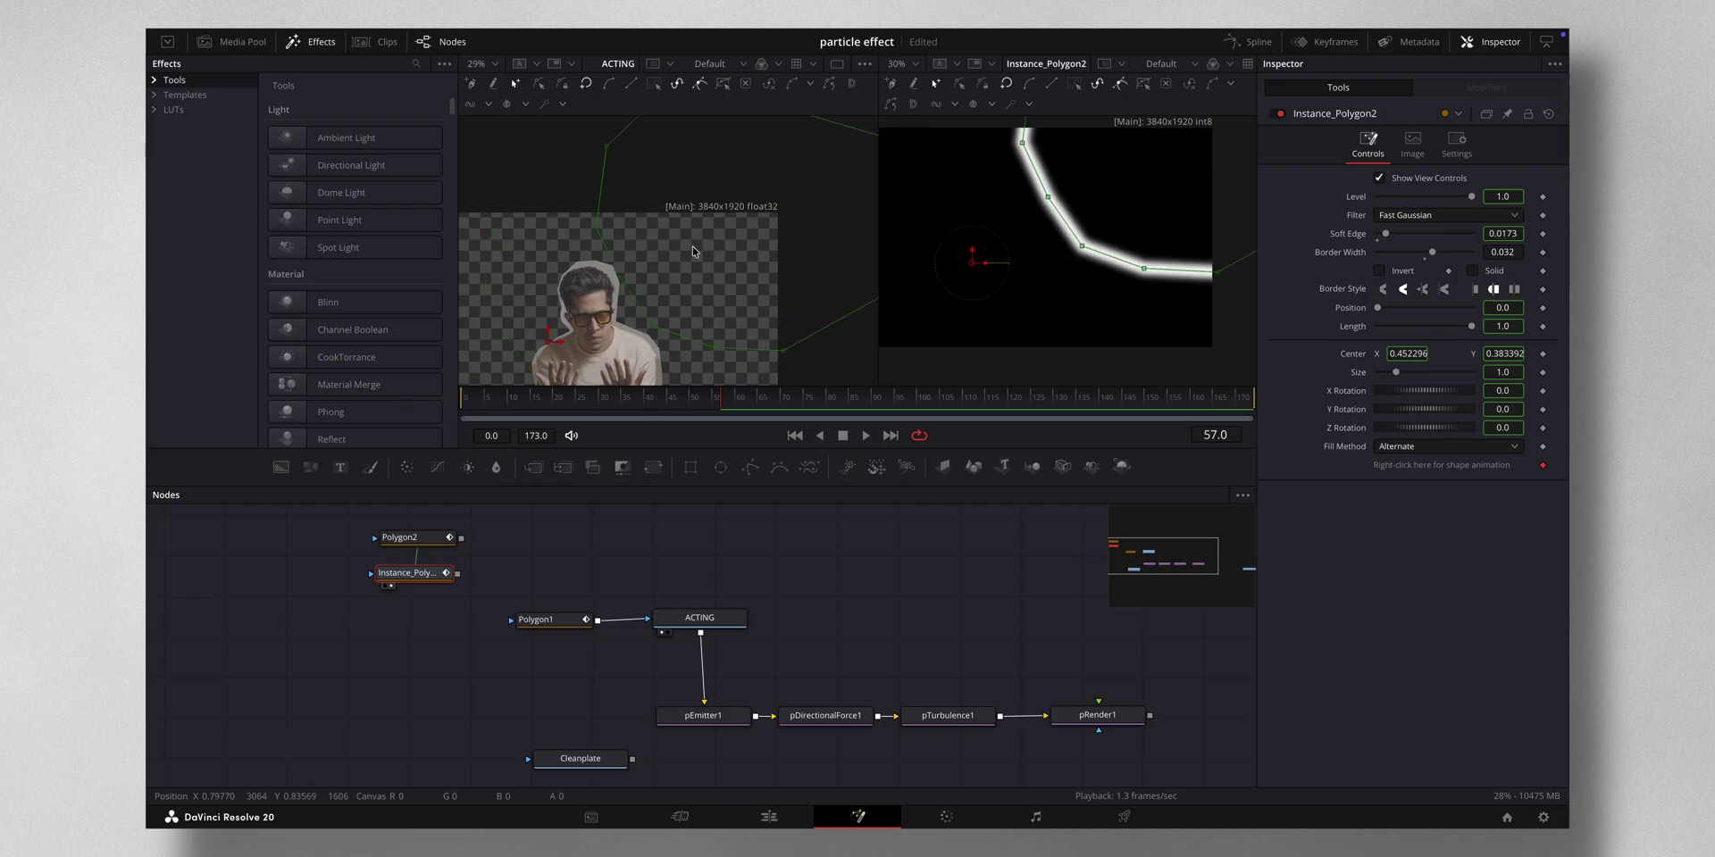
drag(651, 277, 619, 311)
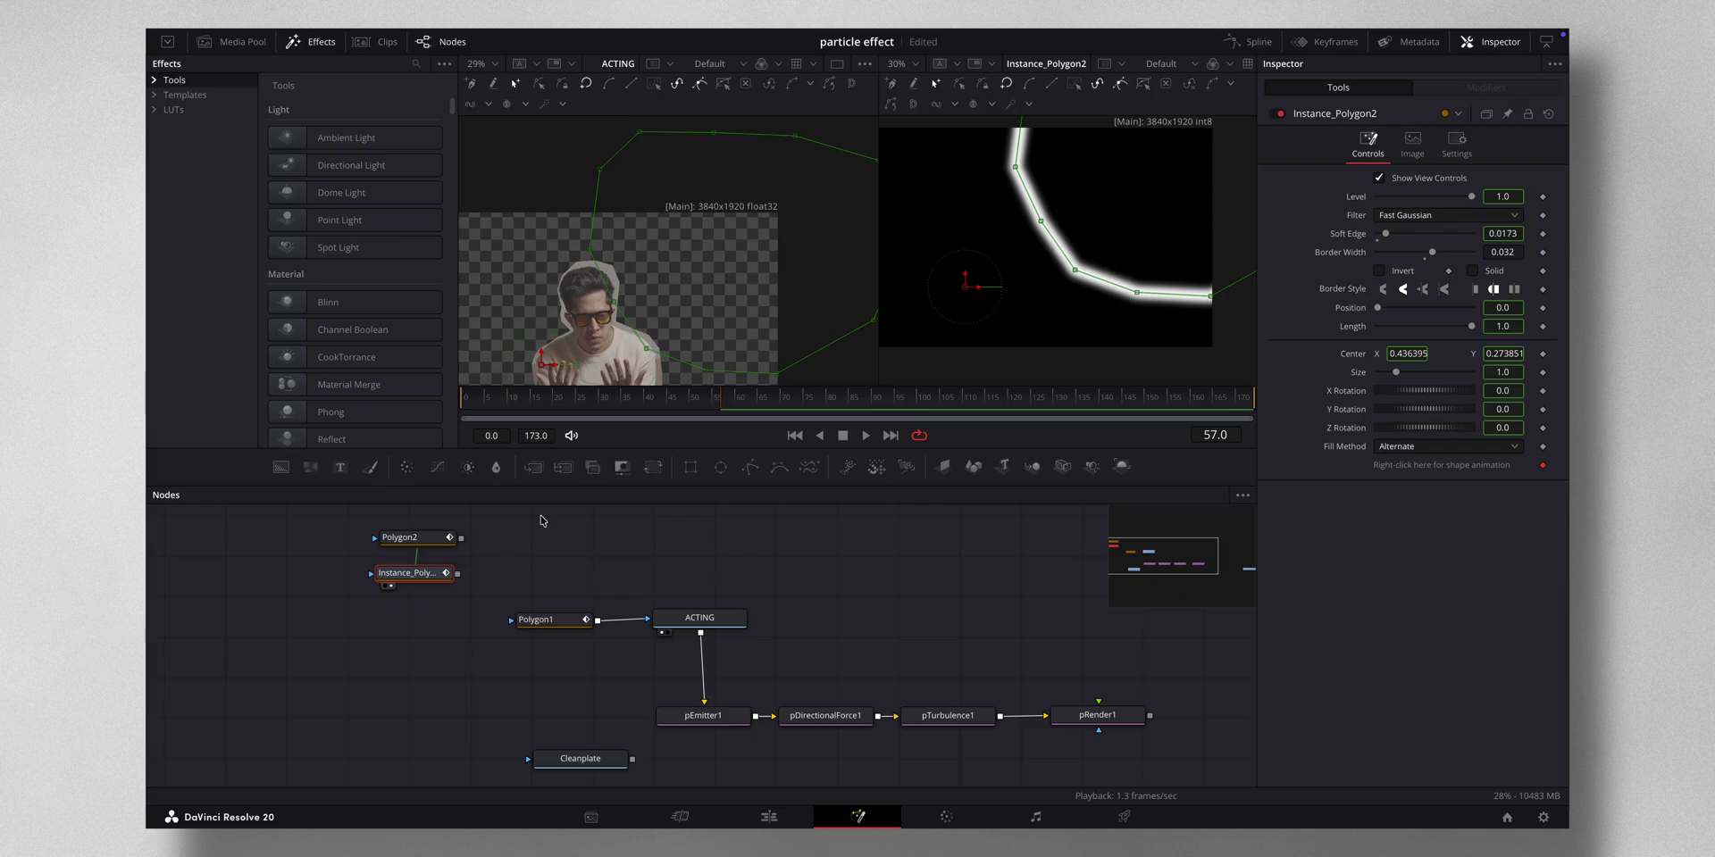
key(ctrl+z)
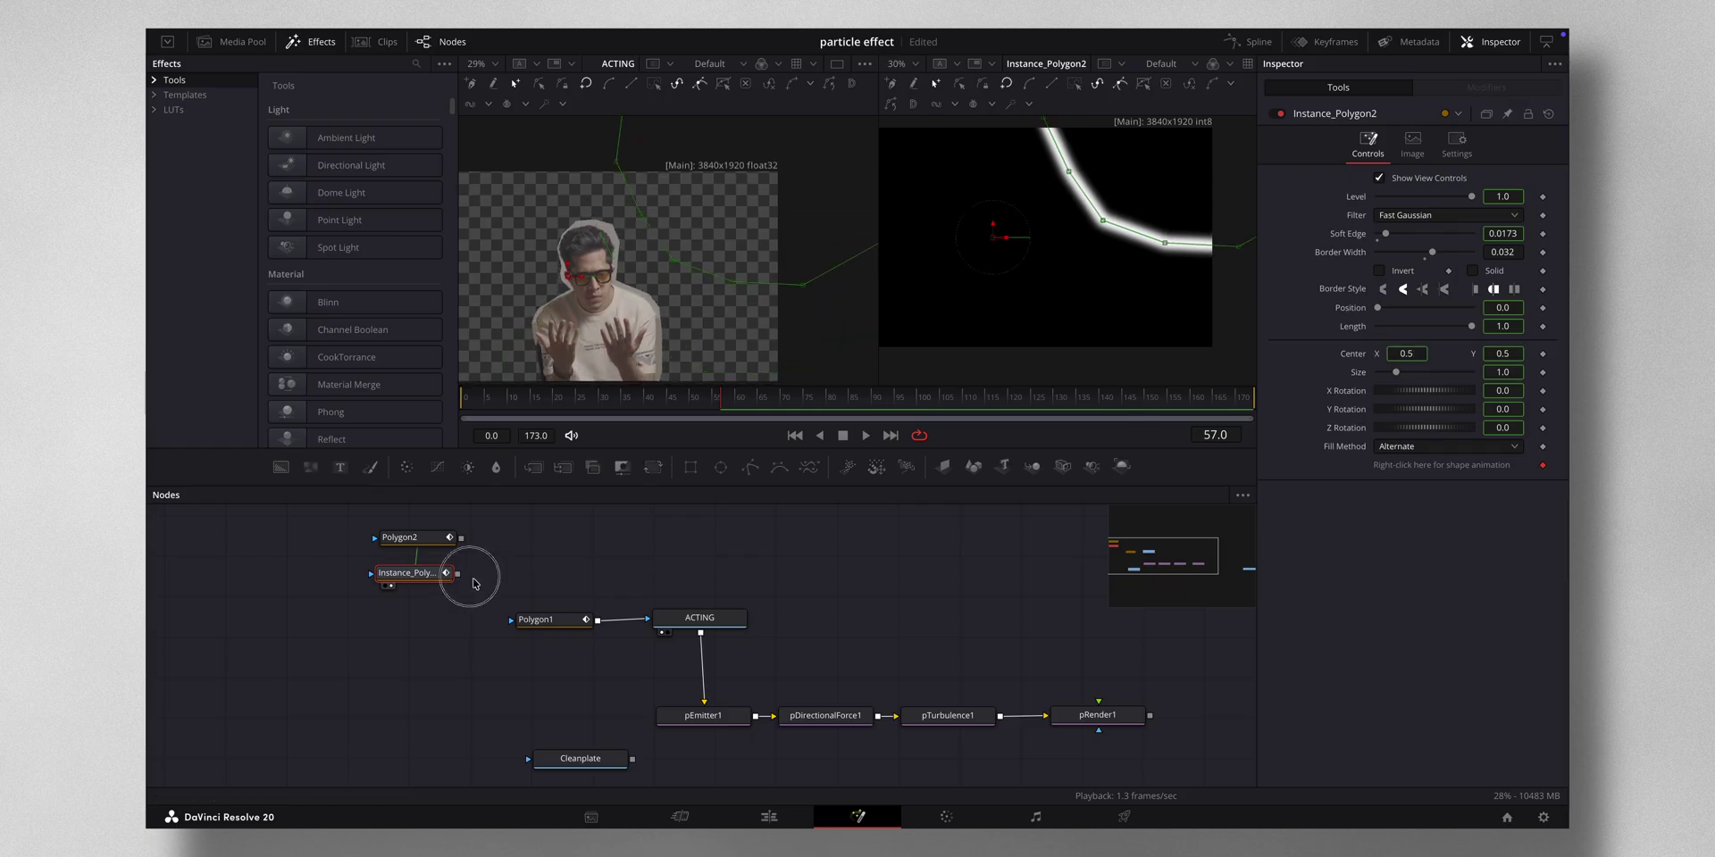
drag(473, 585, 375, 518)
drag(423, 579, 329, 575)
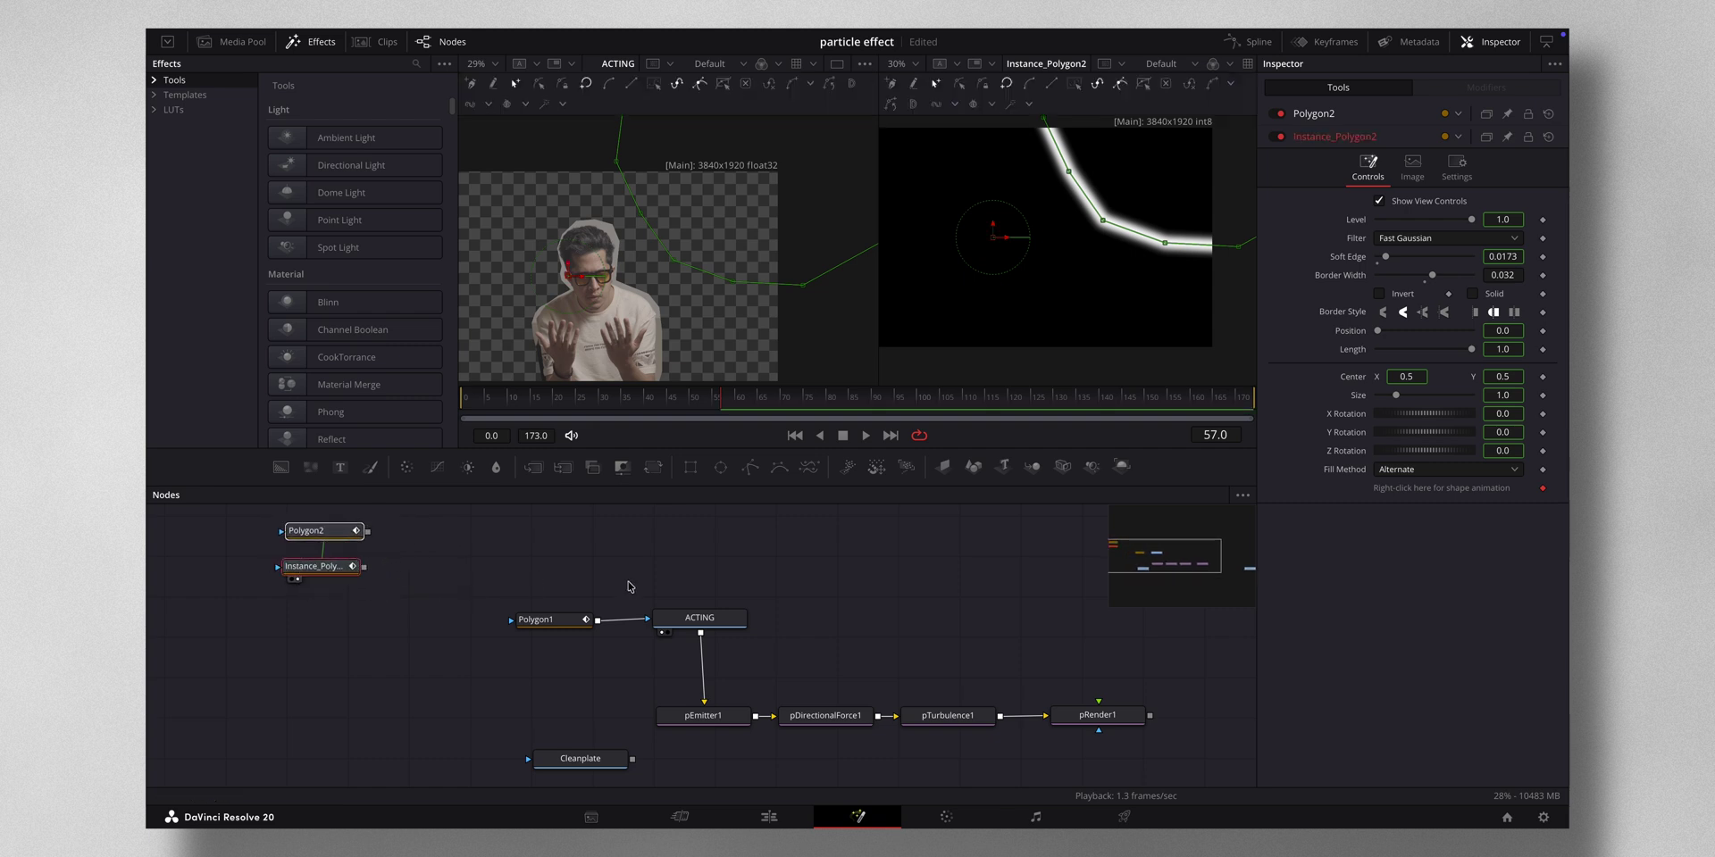
Step: Add Merge1, wire Polygon2 and Instance_Polygon2 into it, and set its Operator to XOr
click(581, 551)
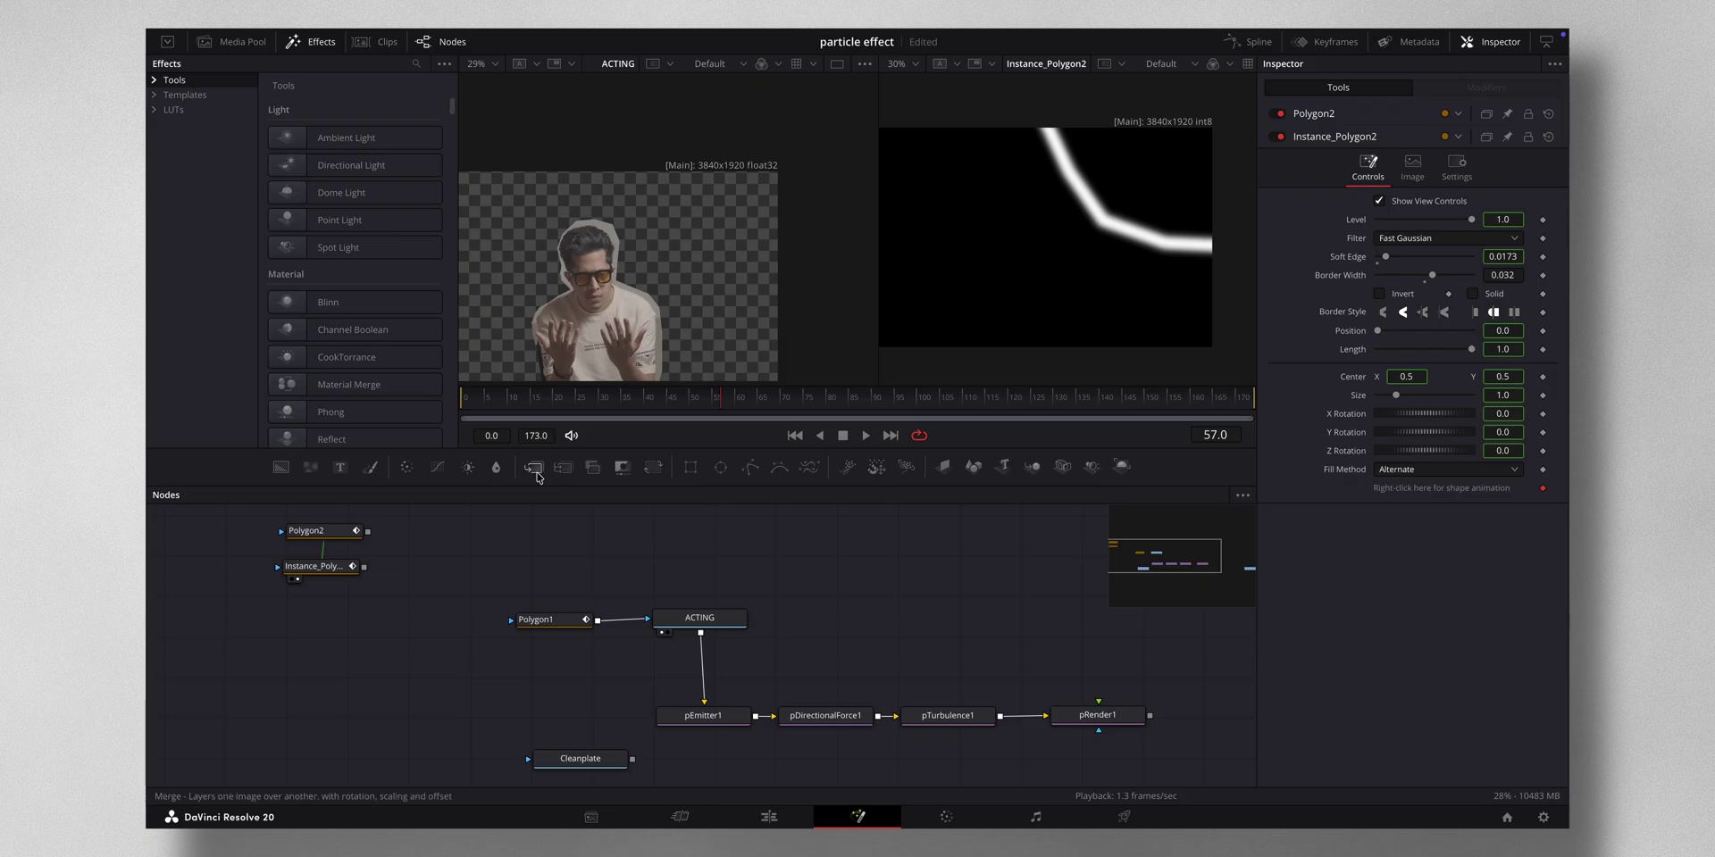
drag(565, 477, 465, 542)
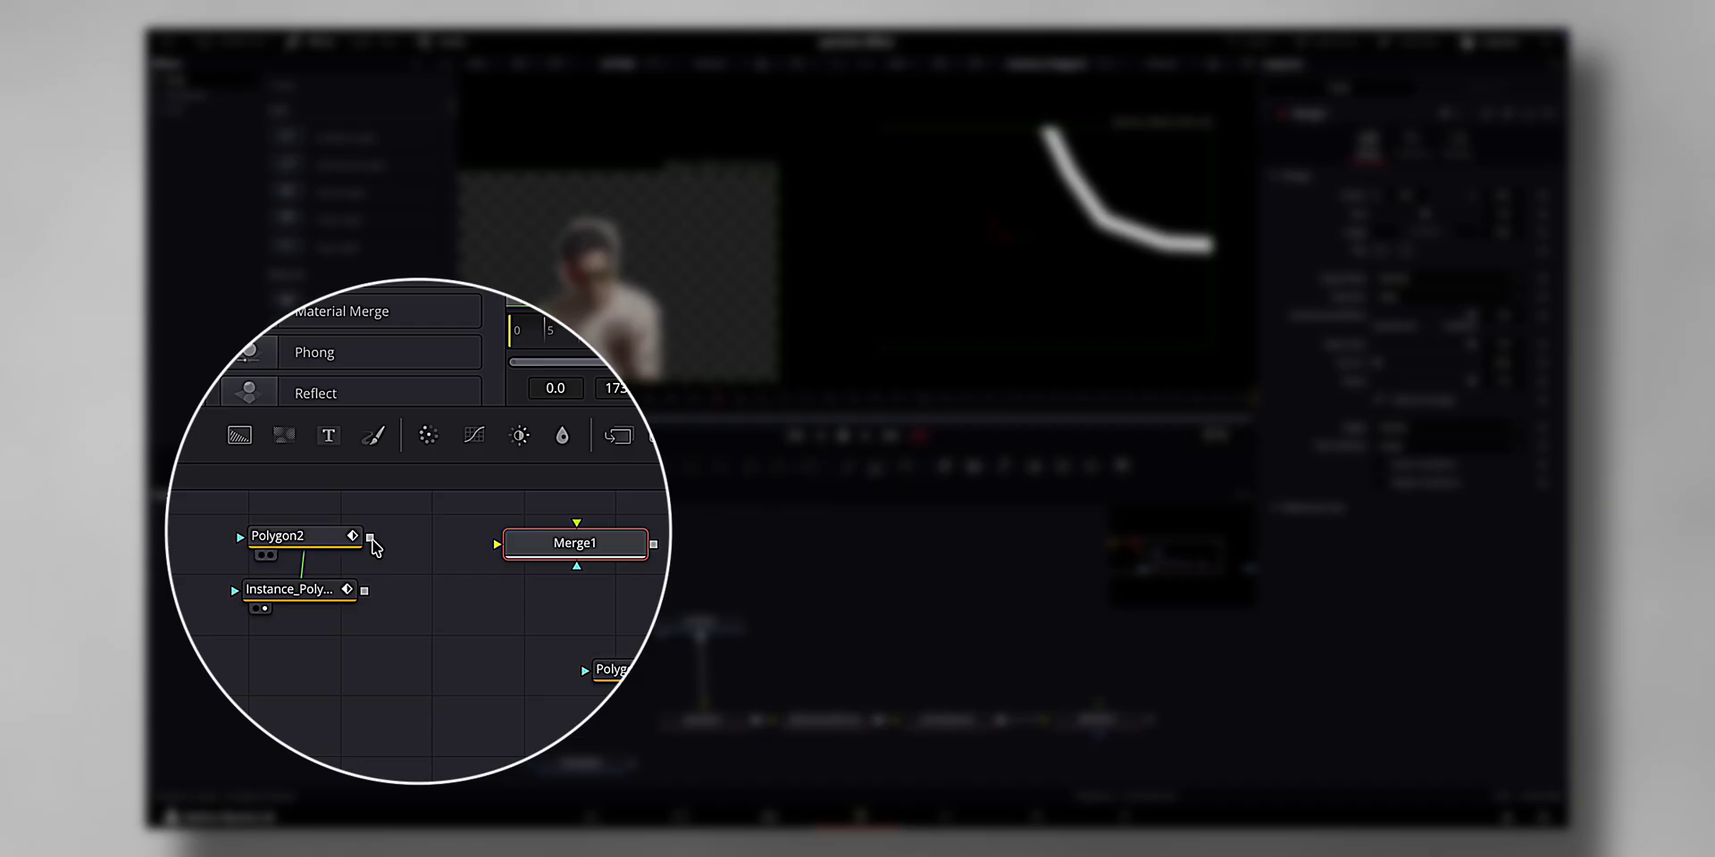
drag(368, 536, 497, 544)
drag(365, 590, 578, 527)
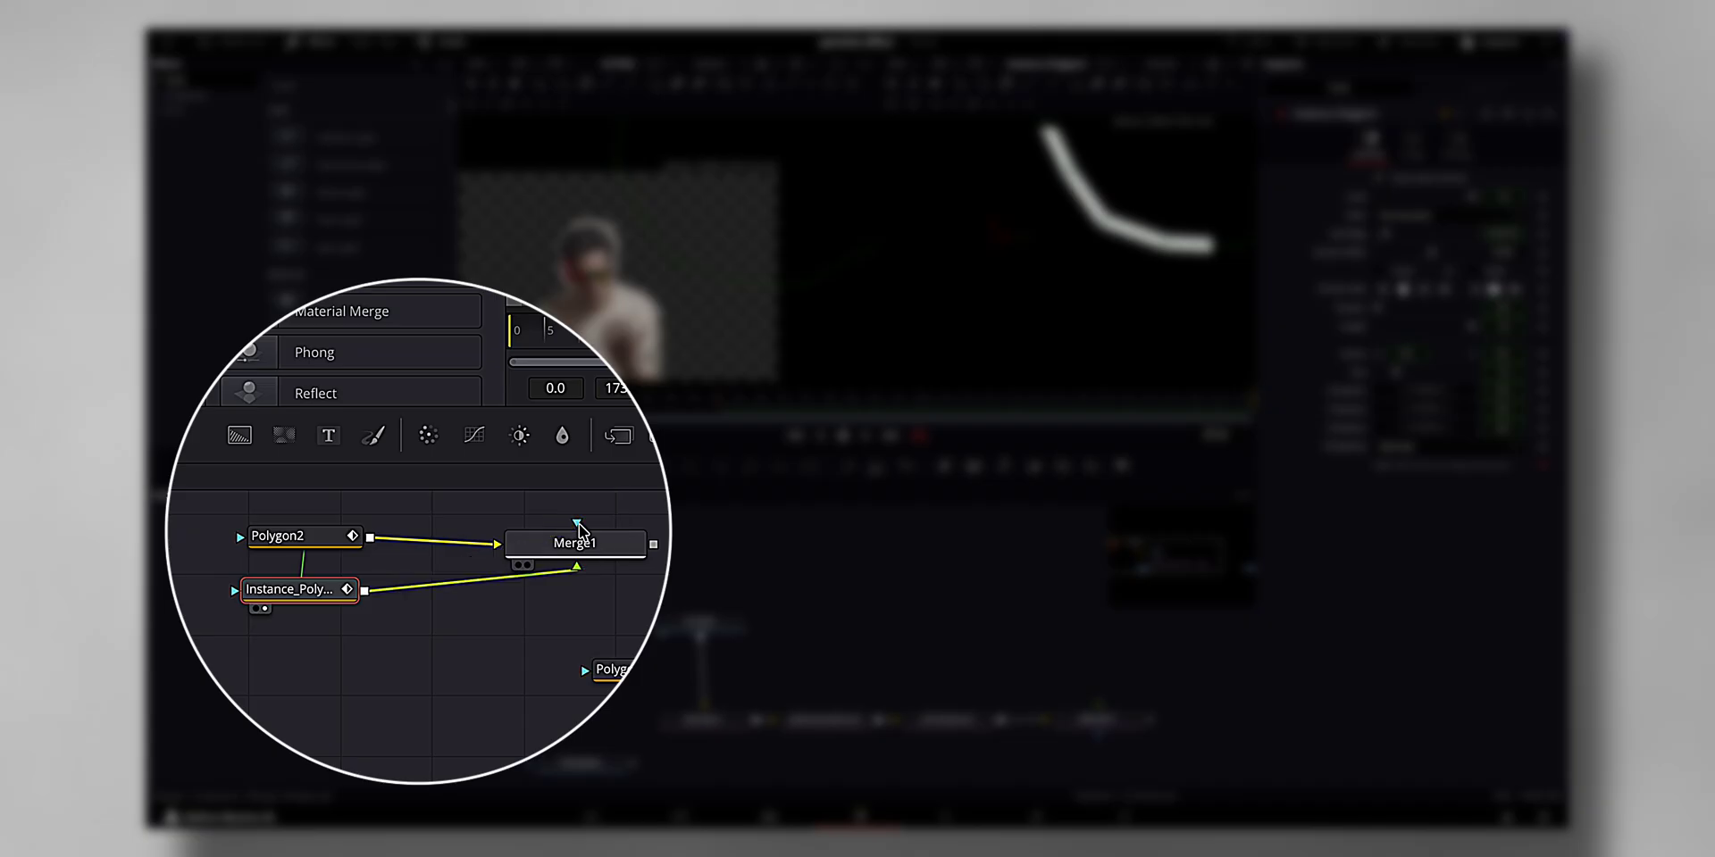
click(505, 540)
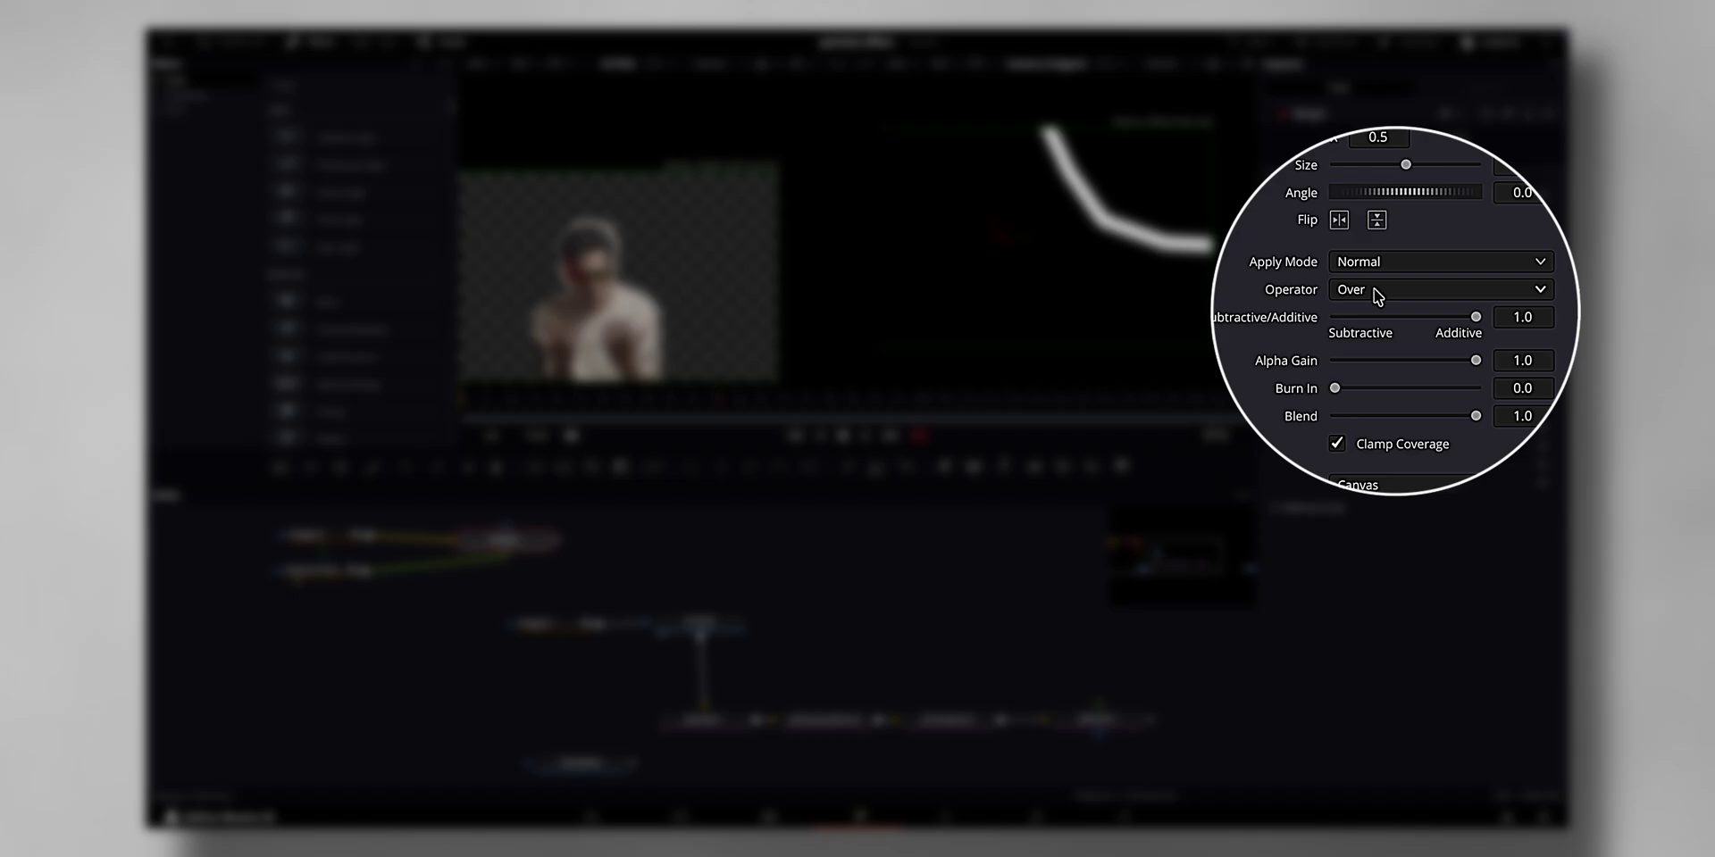
click(1404, 295)
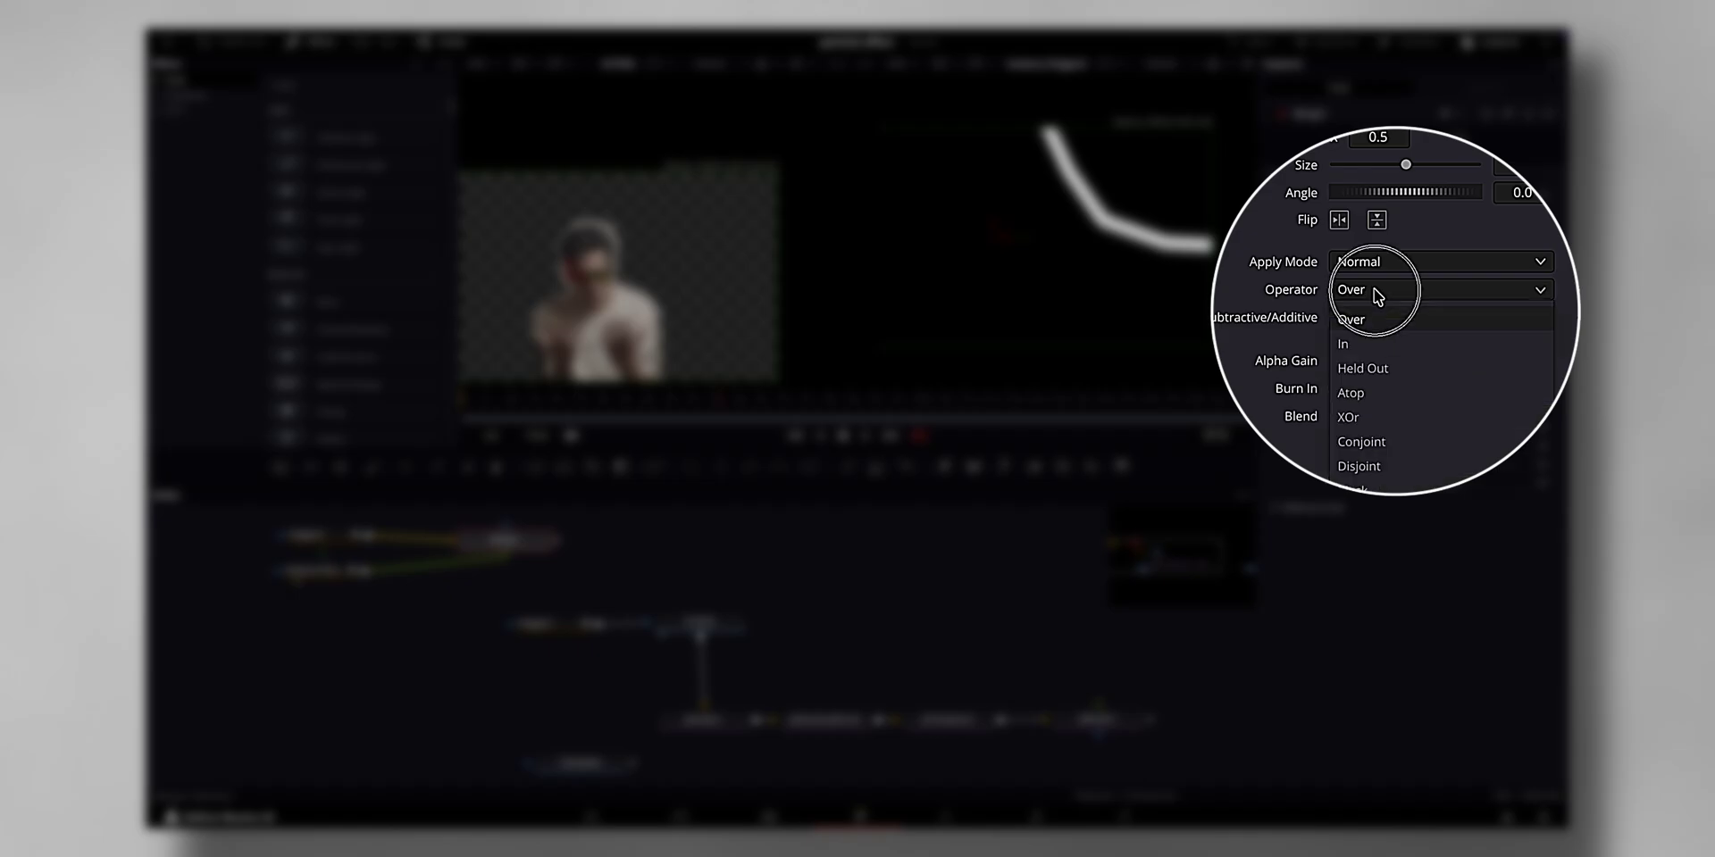
click(1371, 419)
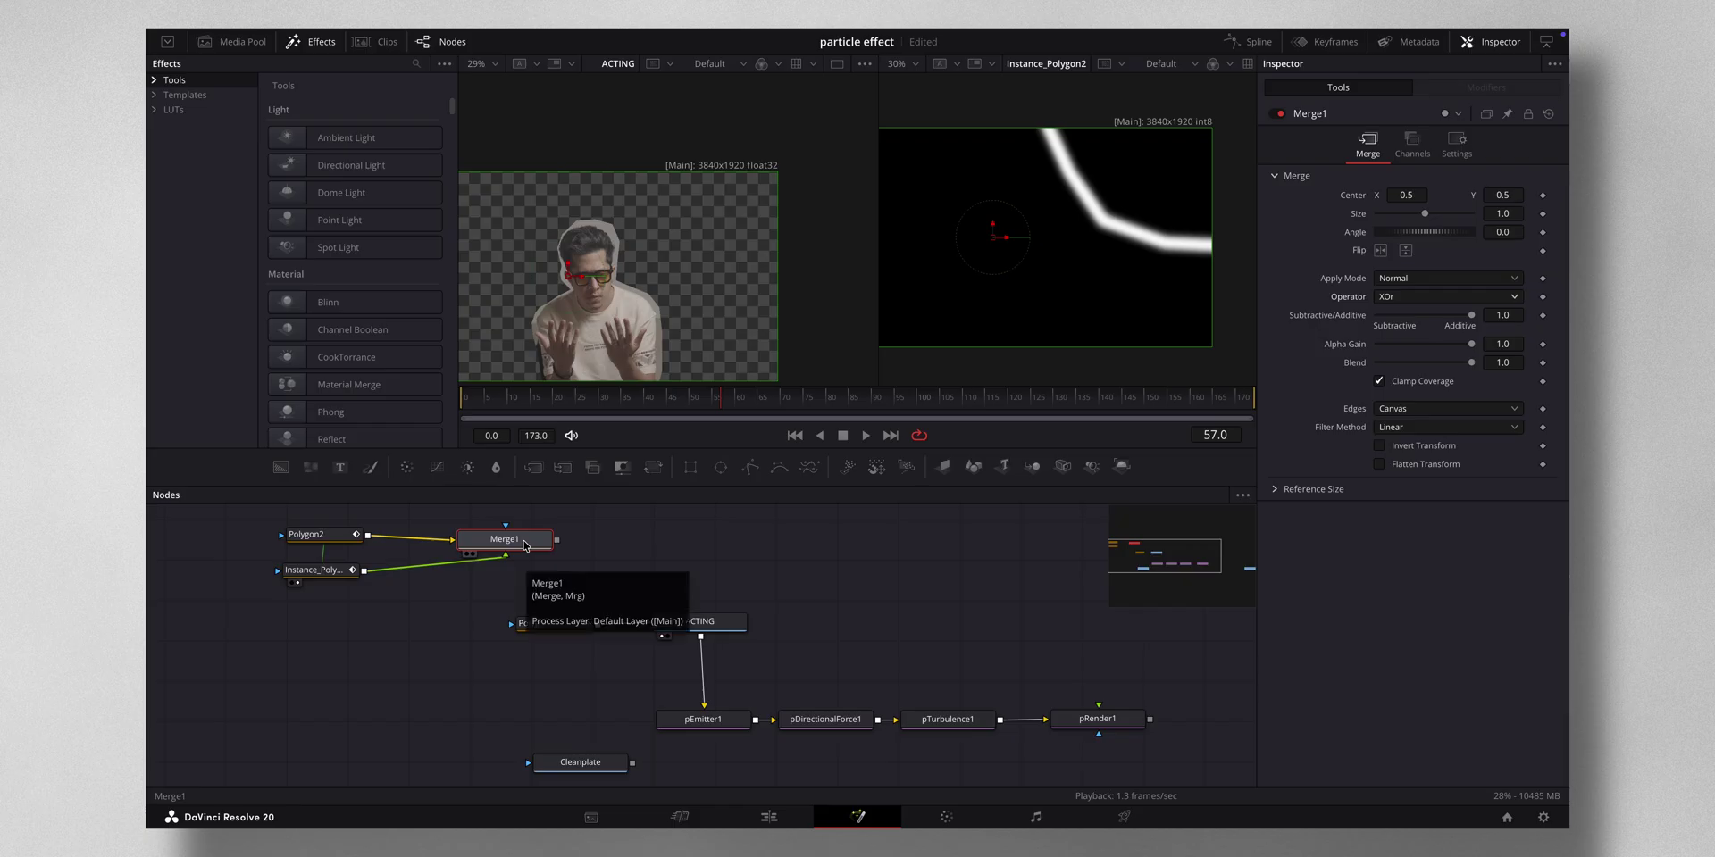
click(649, 539)
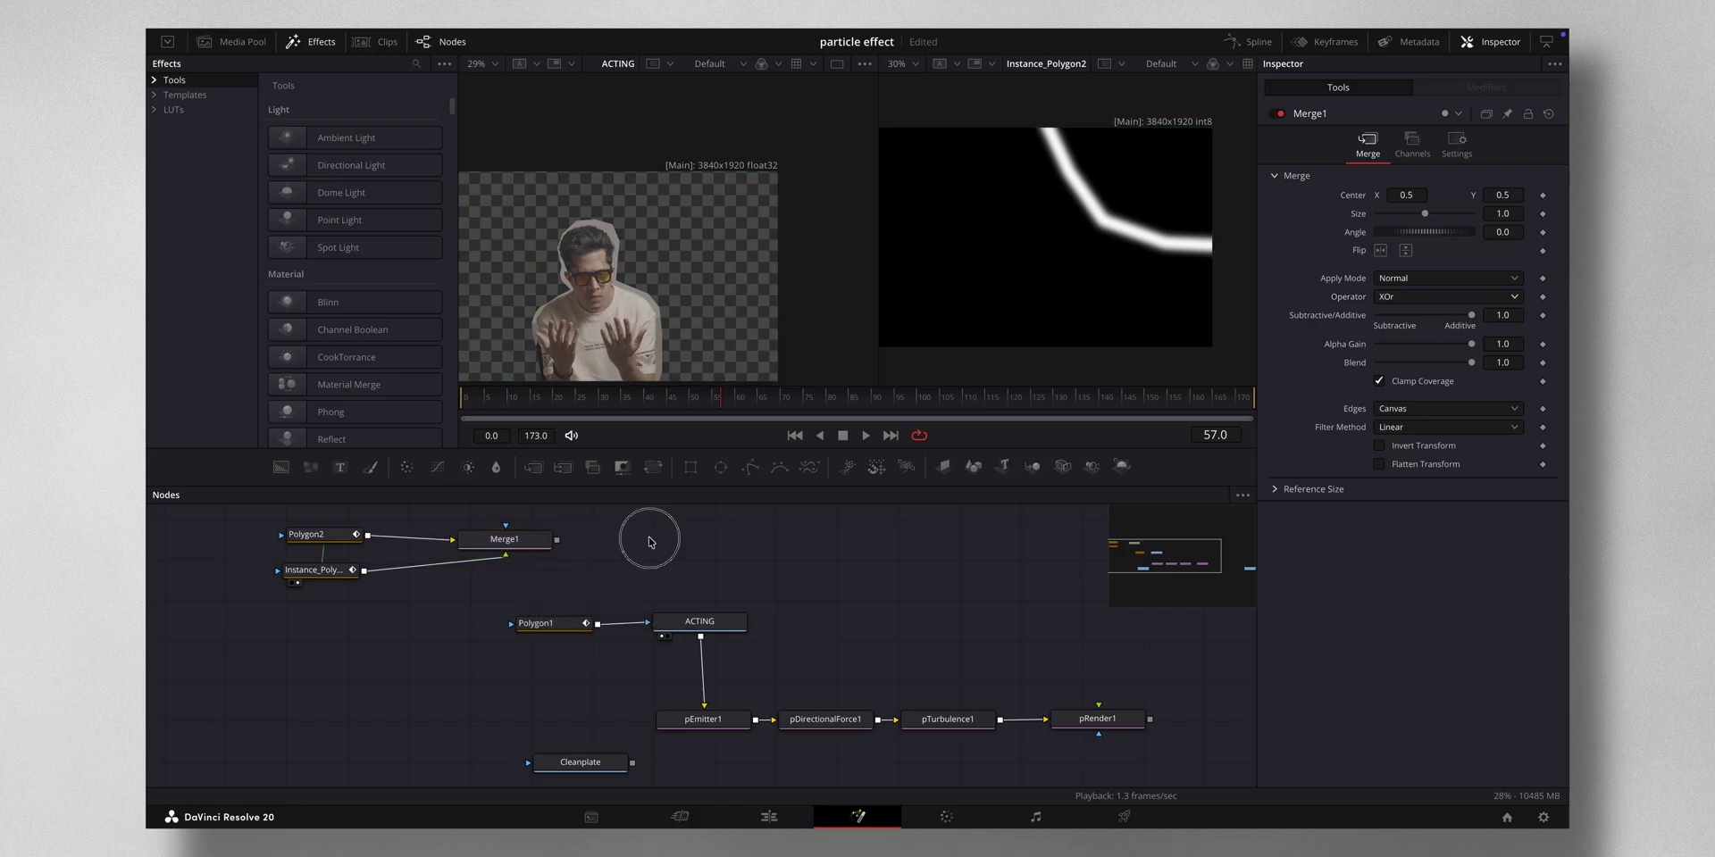
Step: Add a Bitmap1 node fed by Merge1 and shift Polygon1 and ACTING further left
key(shift+space)
text(PTU)
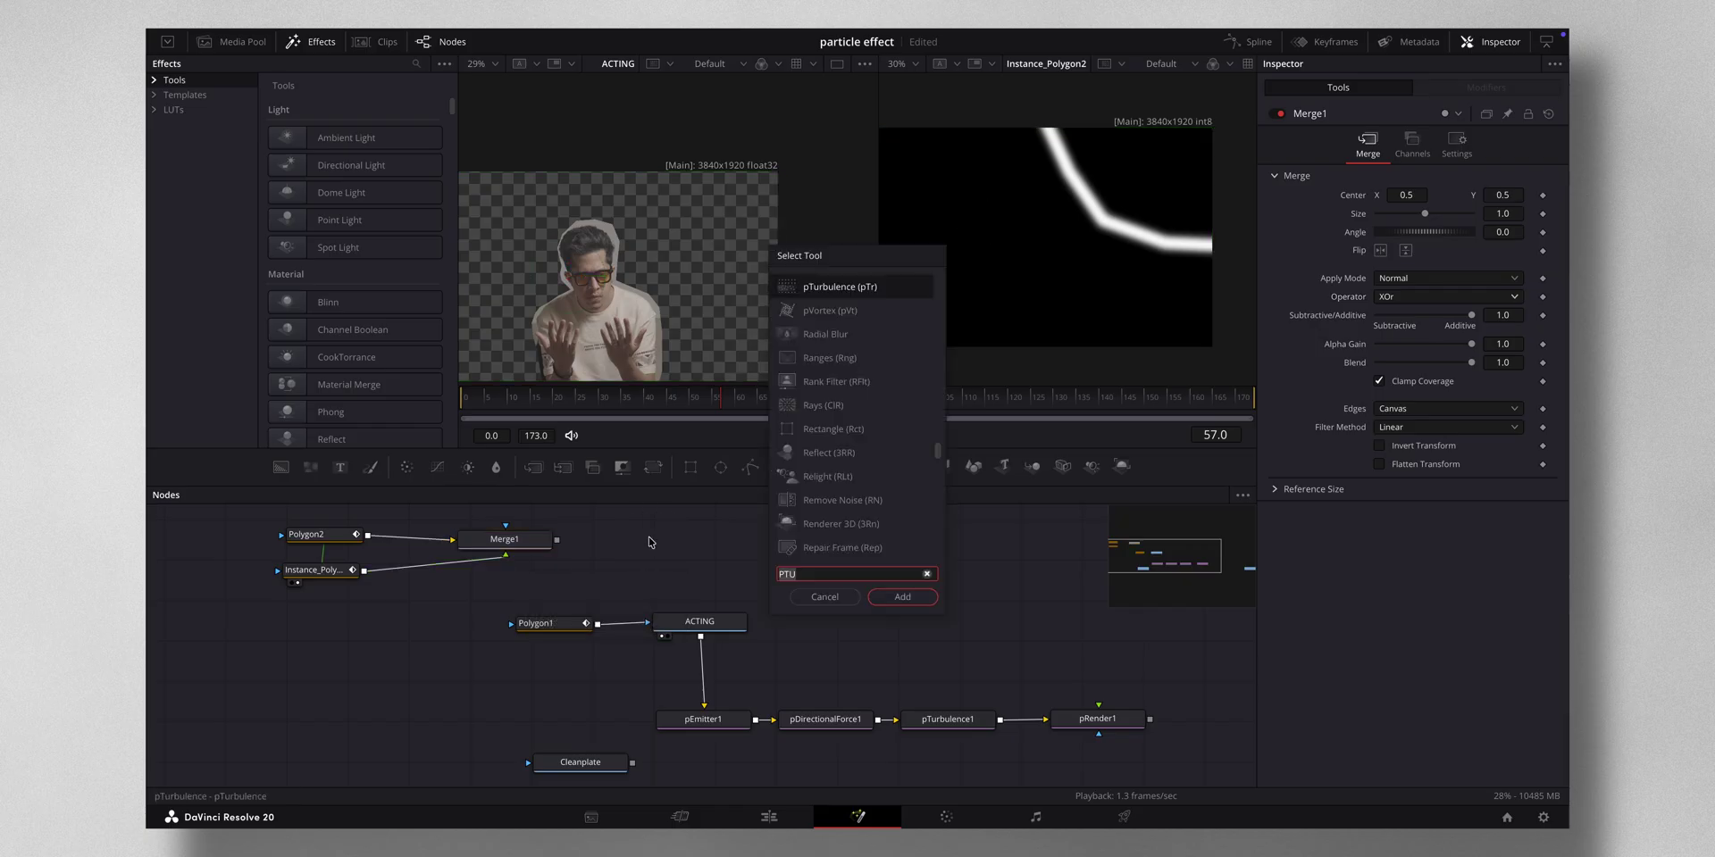
key(BackSpace)
key(BackSpace)
key(BackSpace)
text(BIT)
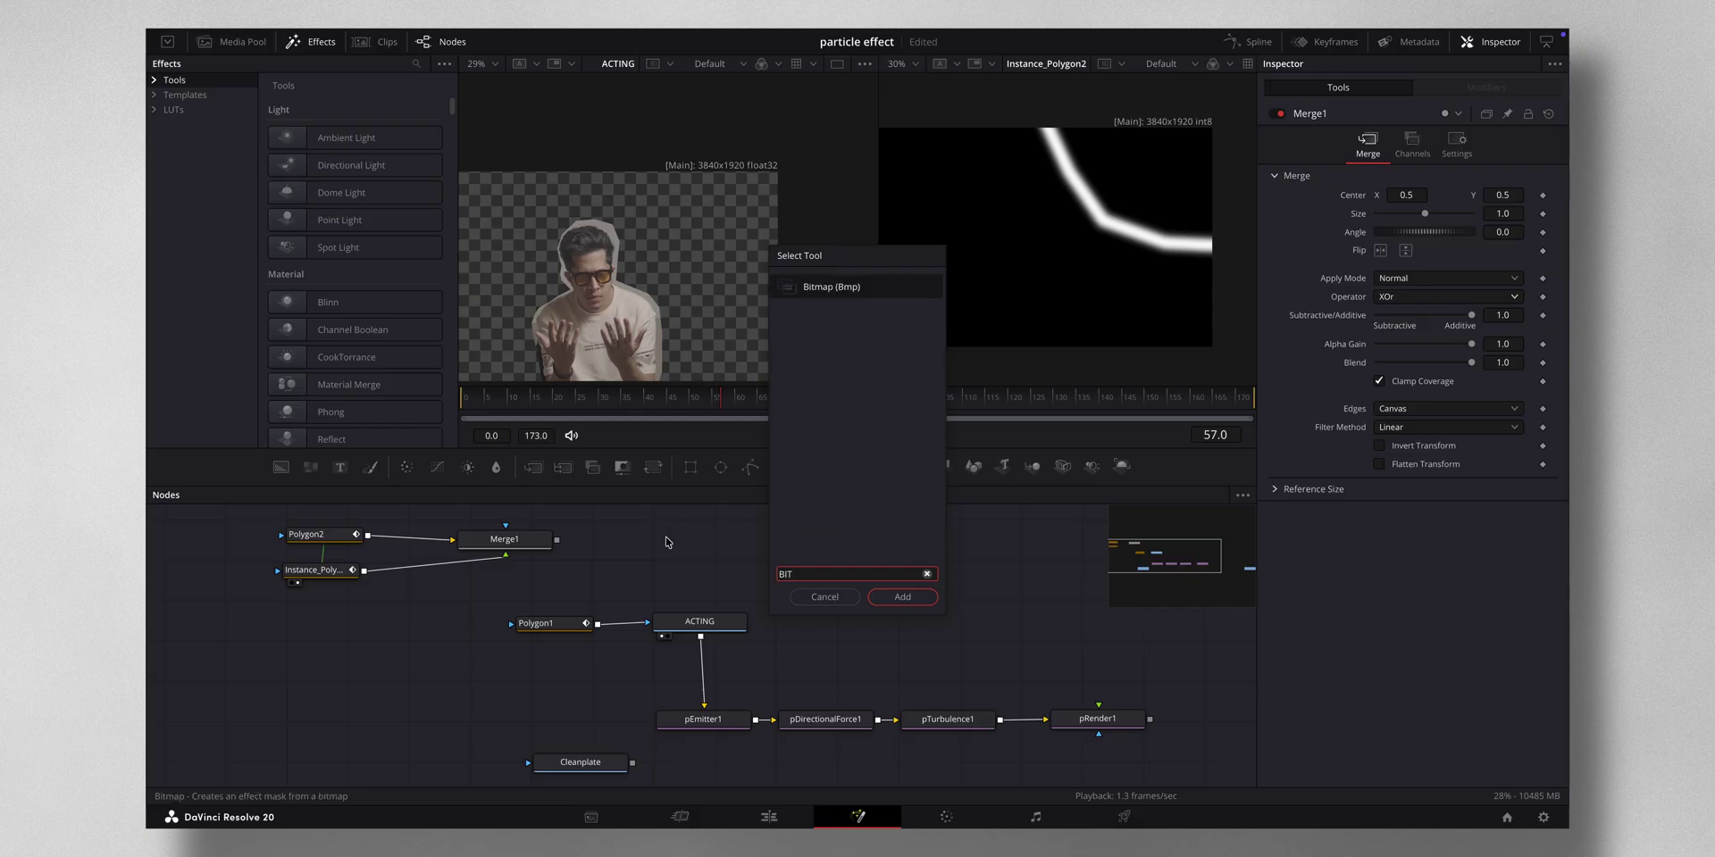
key(Return)
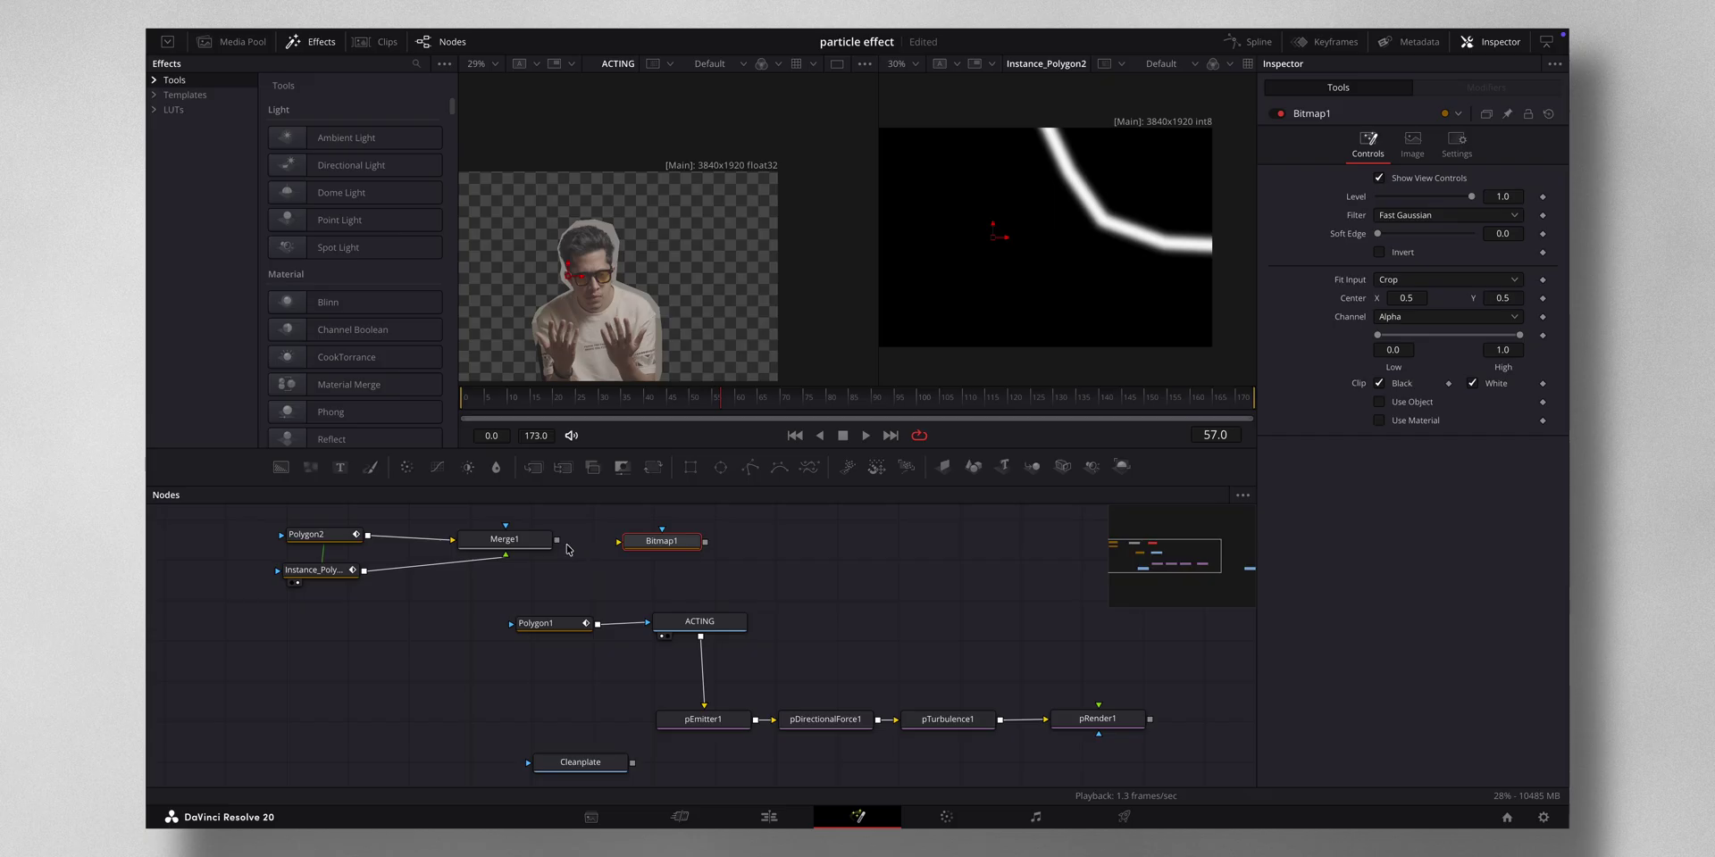
drag(557, 542, 620, 541)
drag(517, 608, 358, 726)
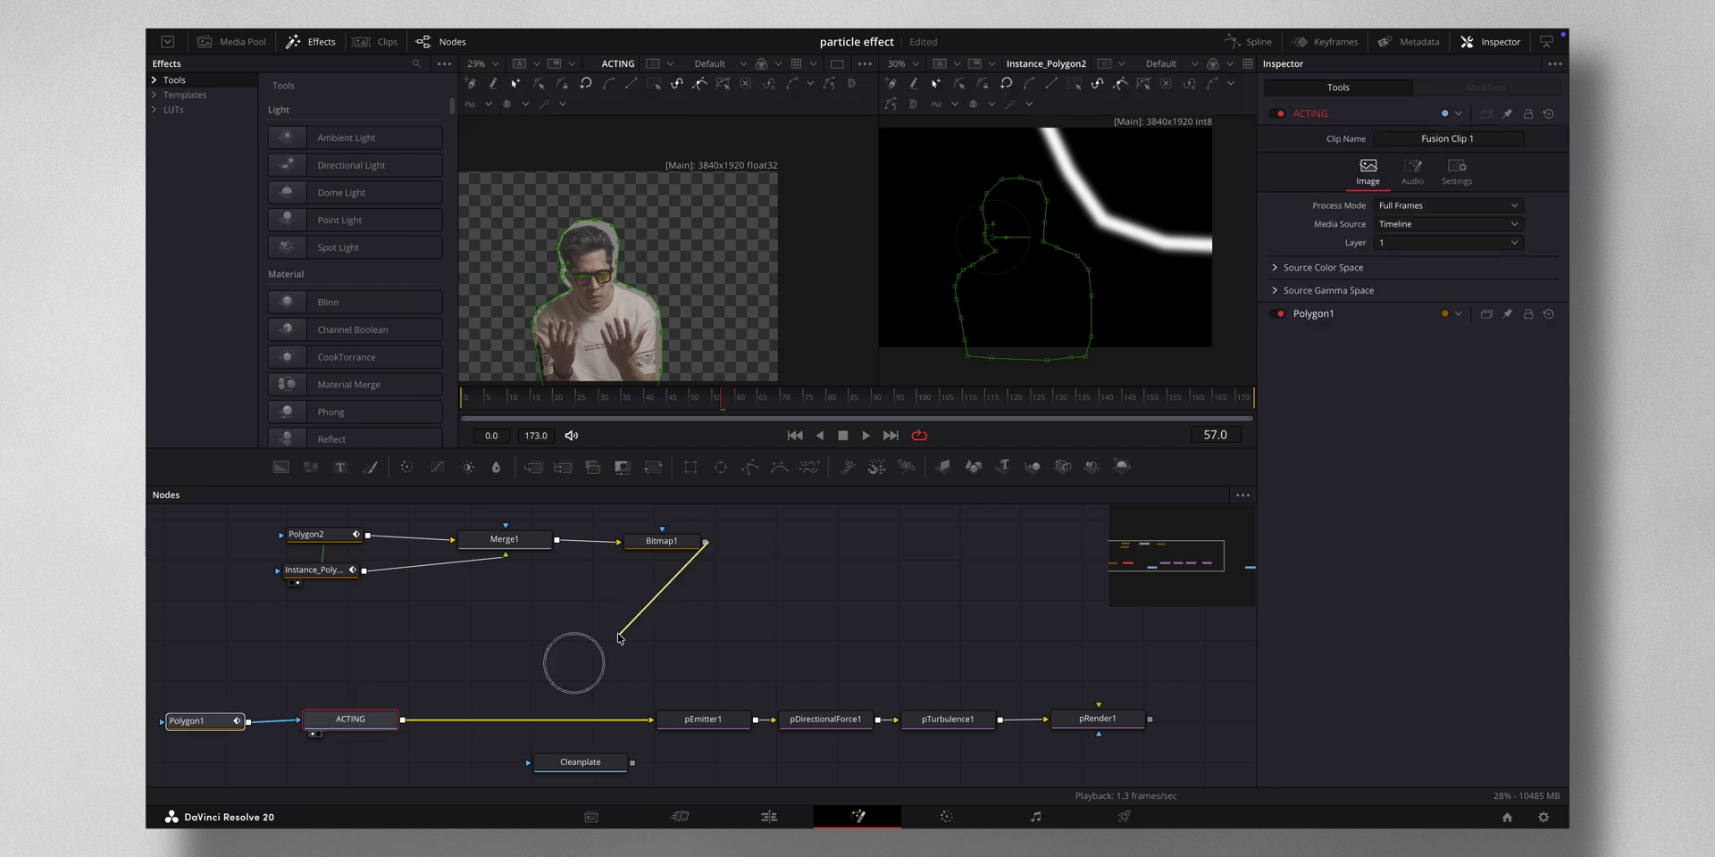
mouse_move(705, 541)
mouse_down()
mouse_move(517, 727)
mouse_move(643, 720)
mouse_move(400, 728)
mouse_move(624, 654)
mouse_move(497, 701)
mouse_move(538, 659)
mouse_move(544, 700)
mouse_move(517, 700)
mouse_move(709, 601)
mouse_move(720, 558)
mouse_up()
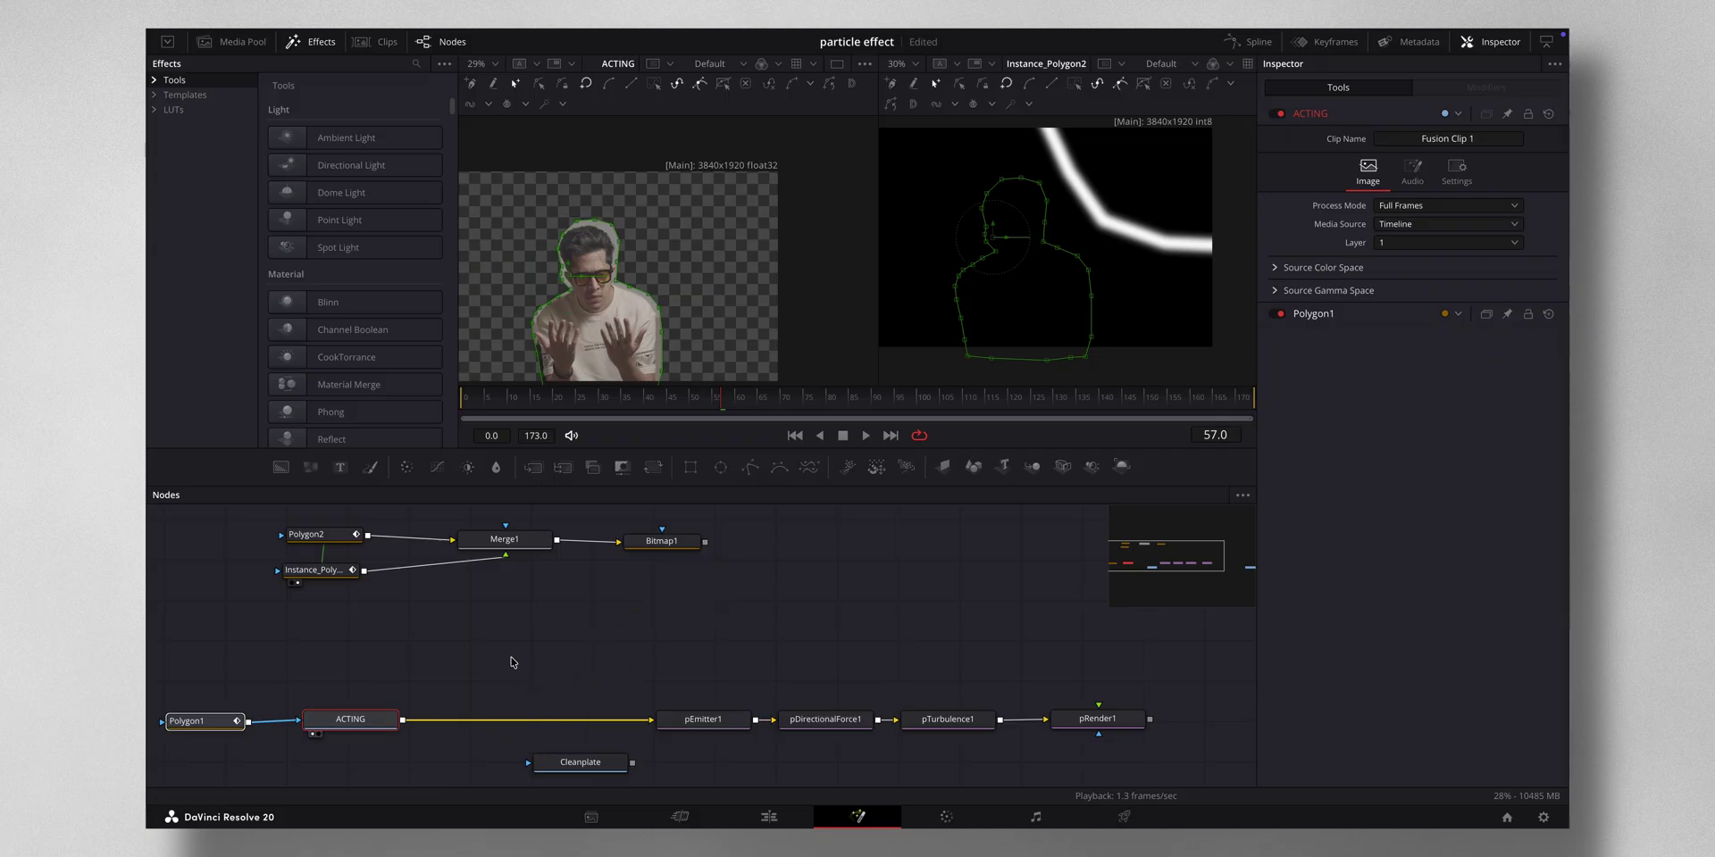
Step: Insert a MatteControl1 node after ACTING and move Cleanplate down and right
key(shift+space)
text(BIT)
key(BackSpace)
key(BackSpace)
key(BackSpace)
text(MATT)
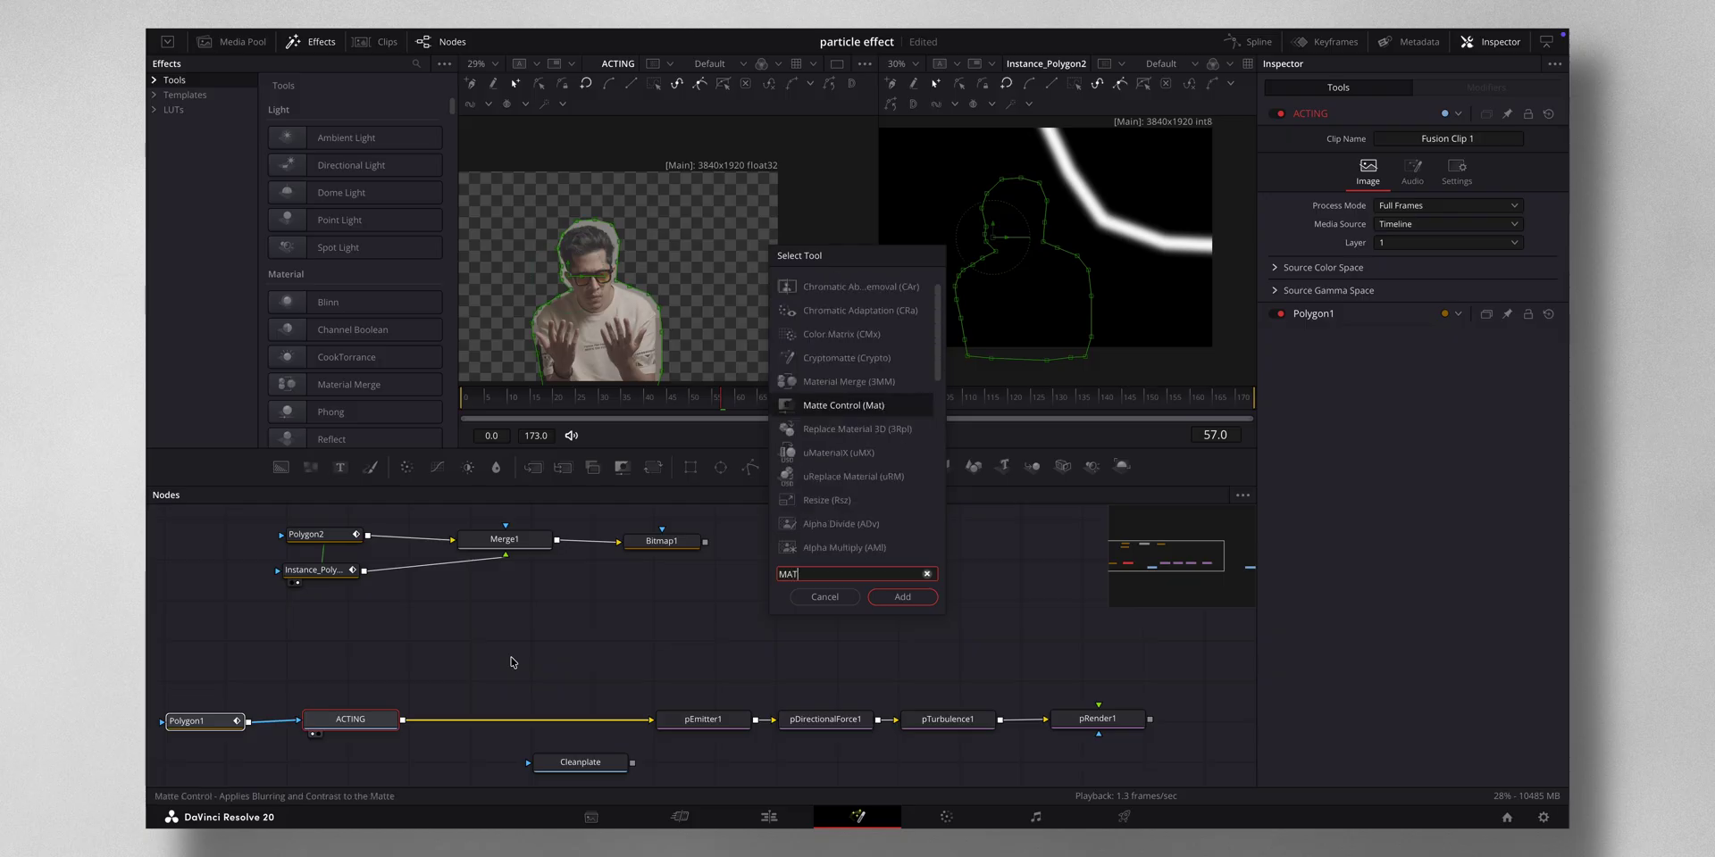
click(906, 598)
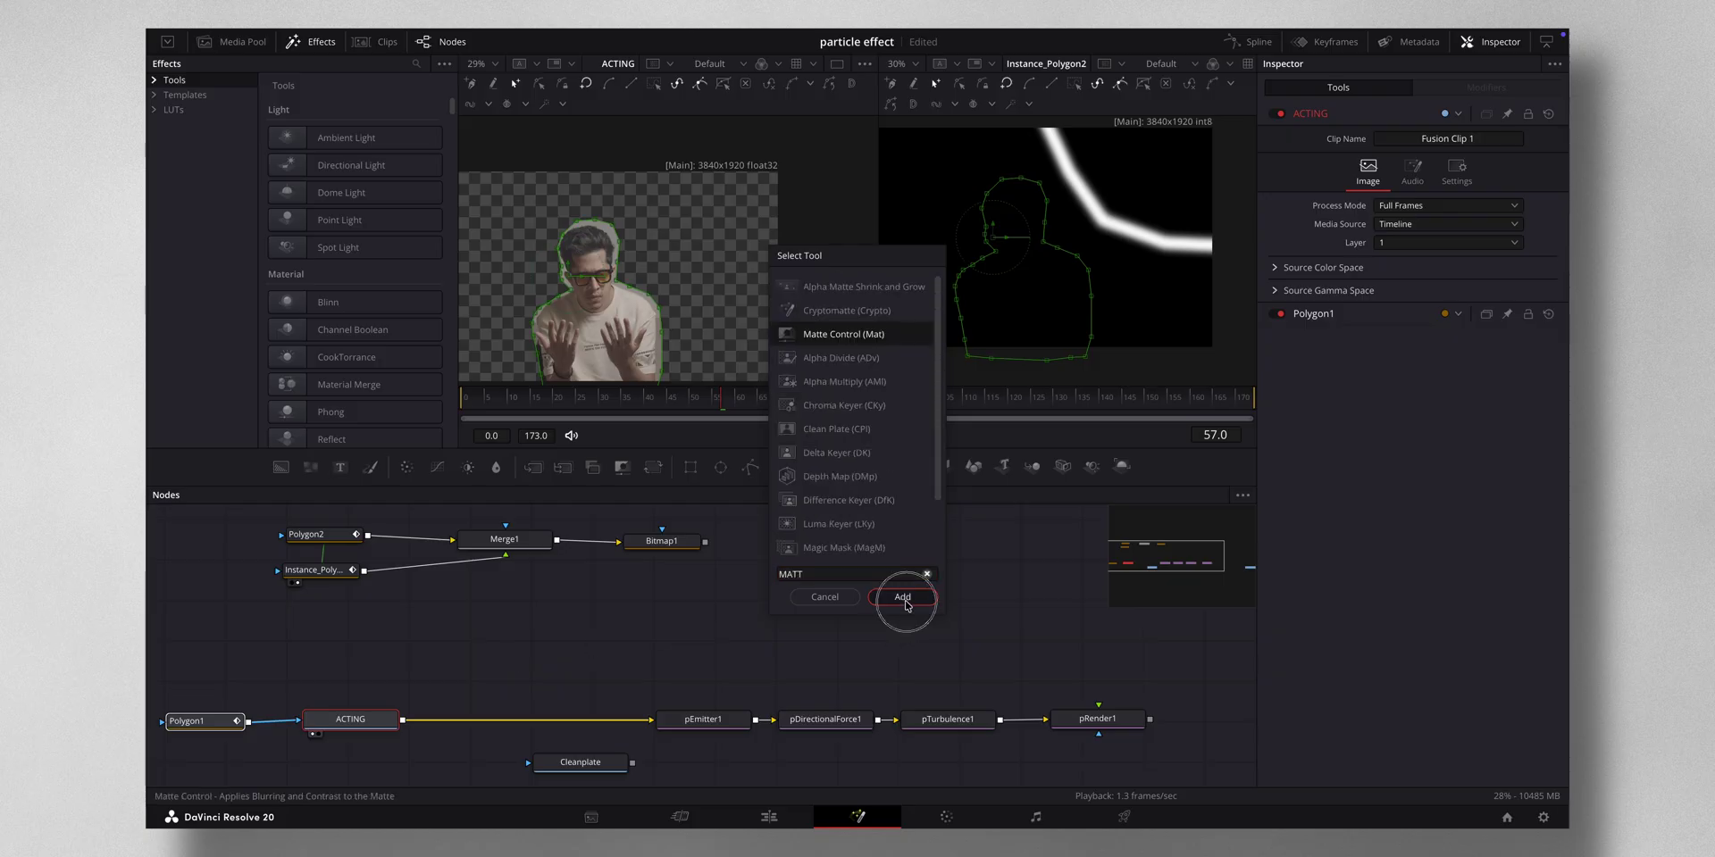
scroll(748, 706, down, 2)
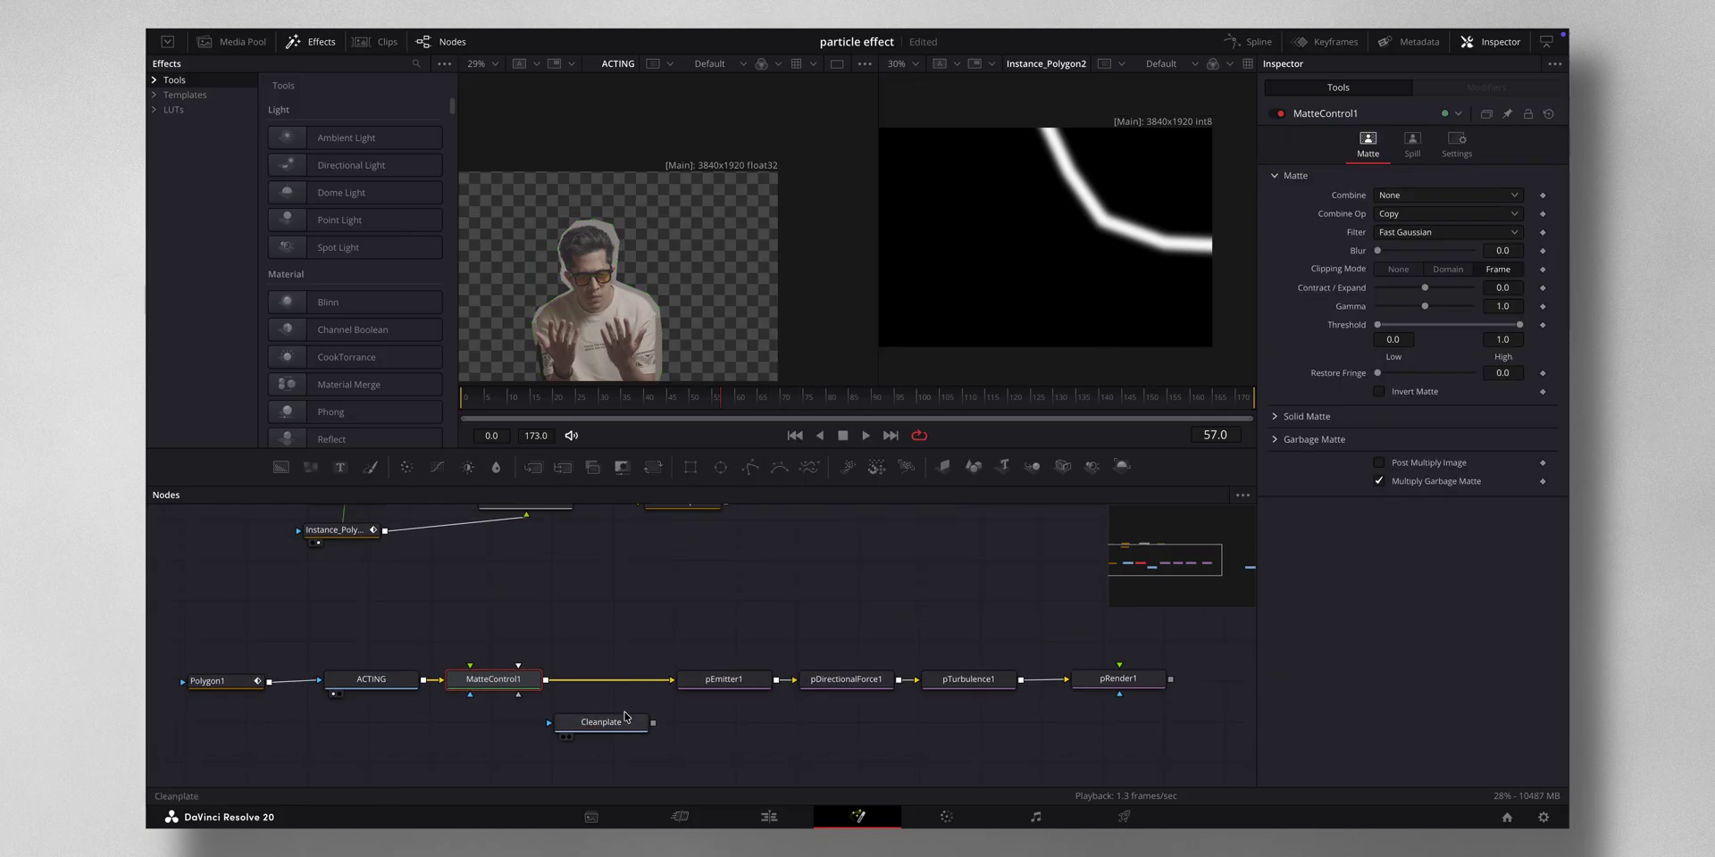
drag(601, 724, 737, 761)
scroll(724, 610, up, 1)
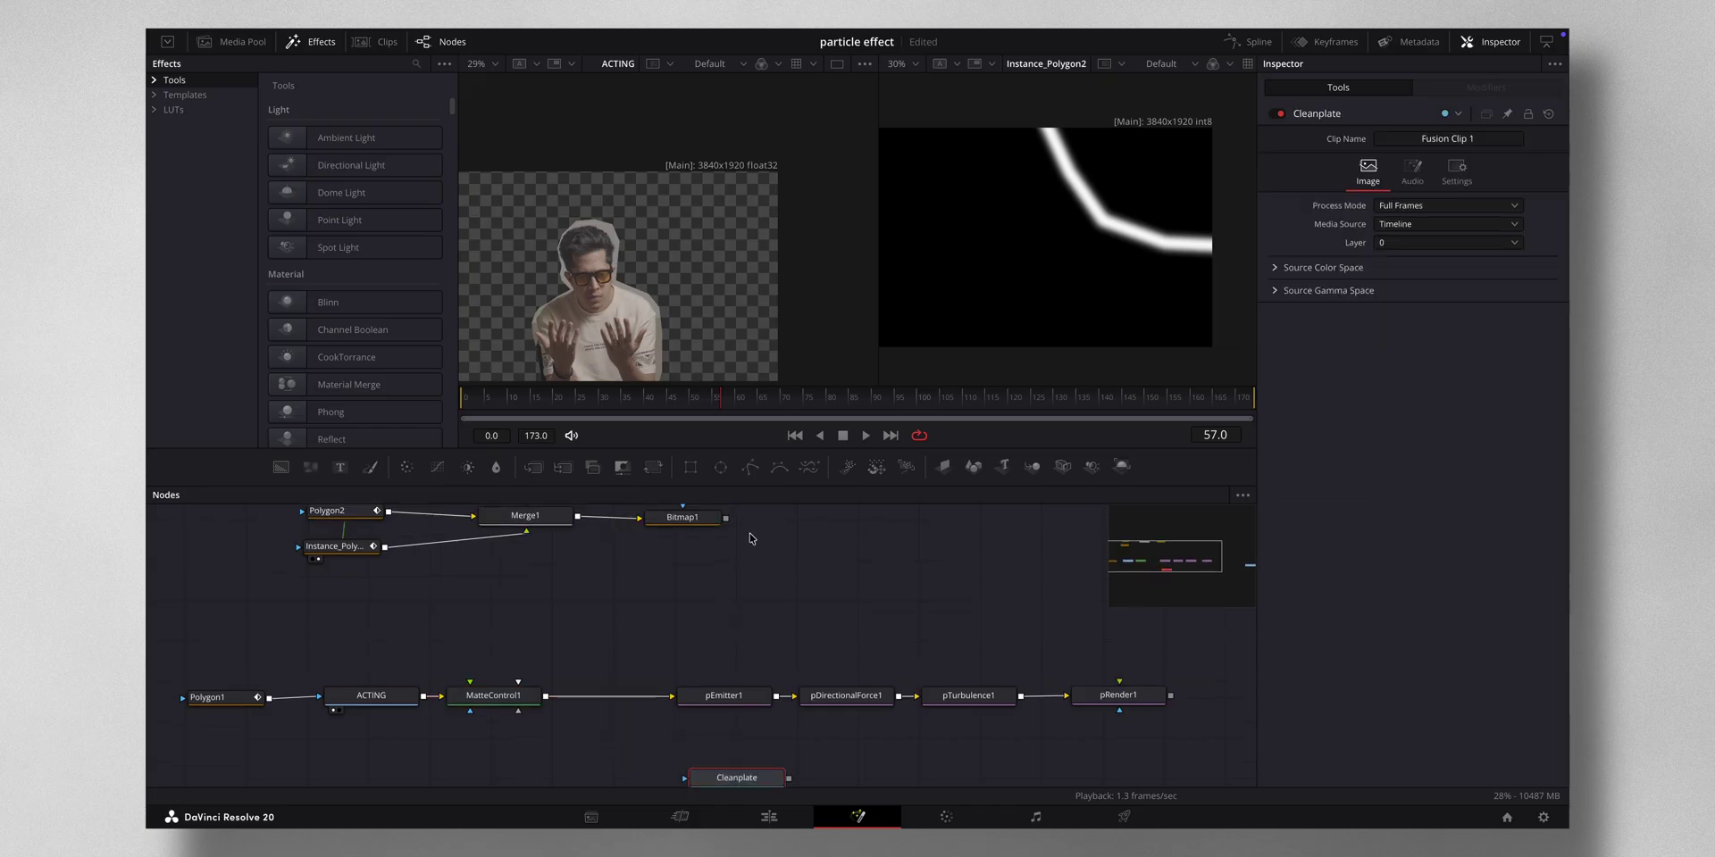
drag(525, 701, 568, 702)
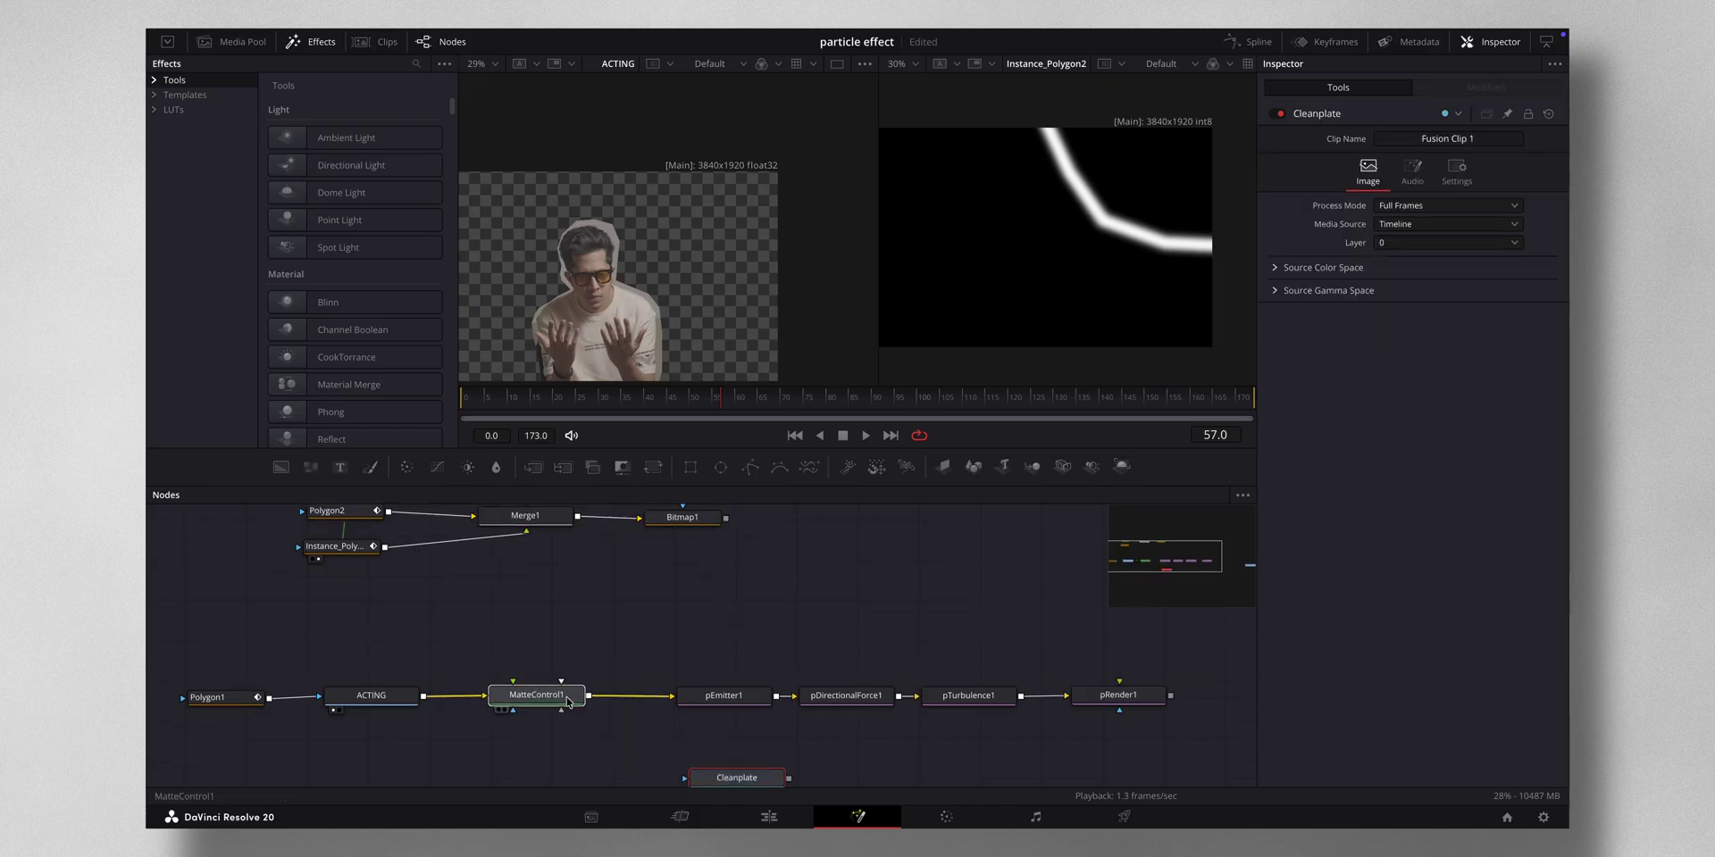
click(568, 702)
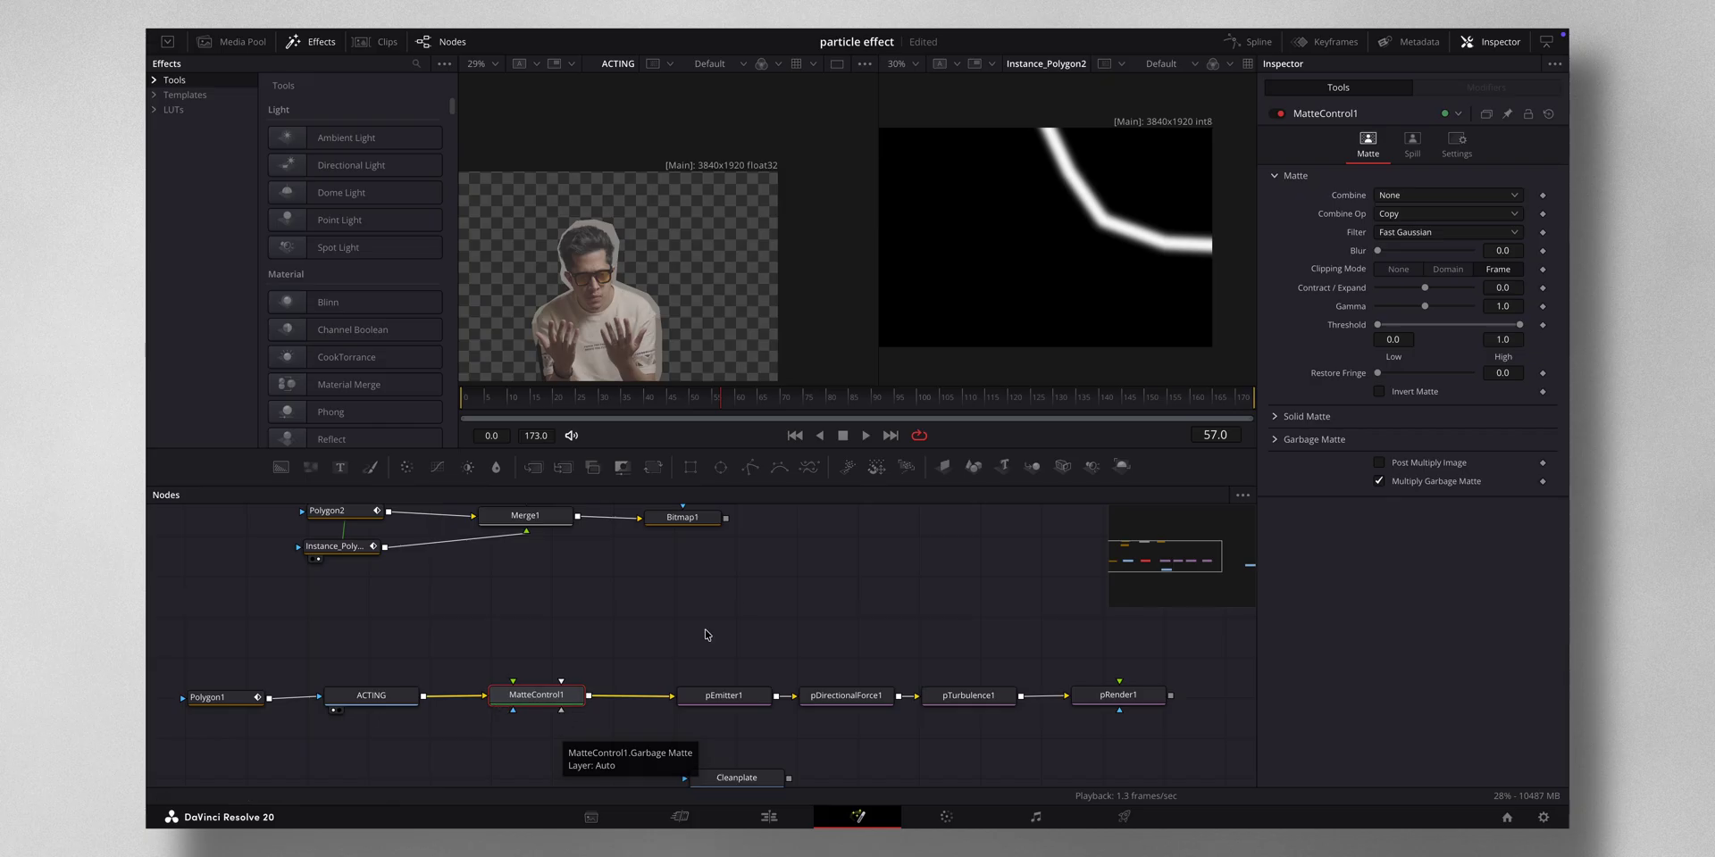
Step: Move the polygon, Merge1 and Bitmap1 nodes down-left and invert MatteControl1's garbage matte
drag(278, 510, 562, 716)
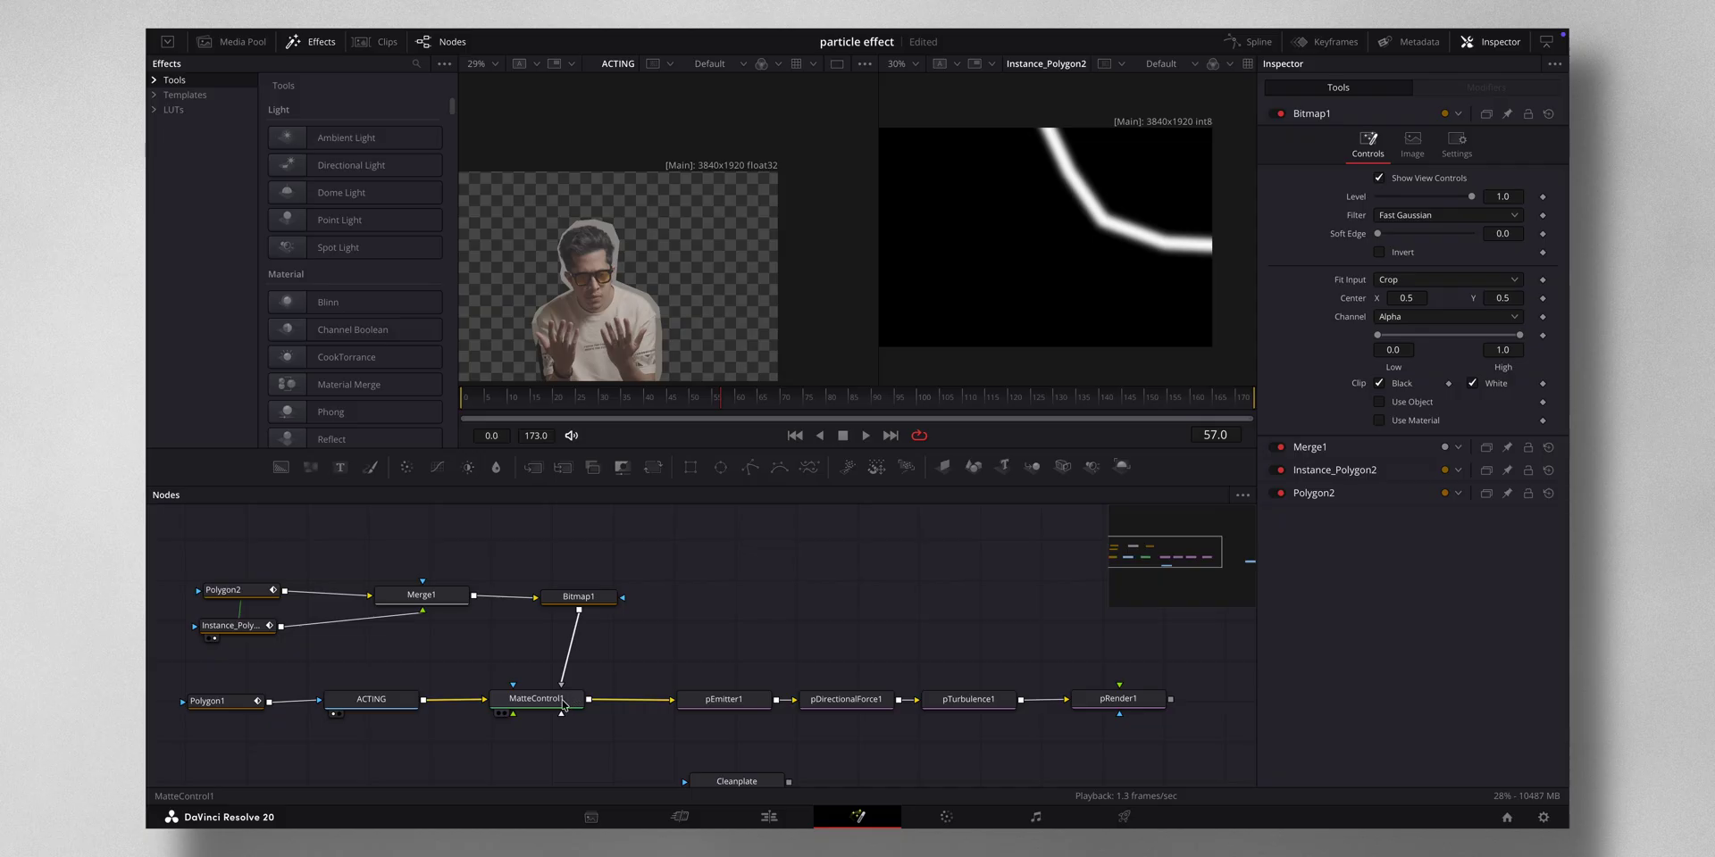
click(562, 702)
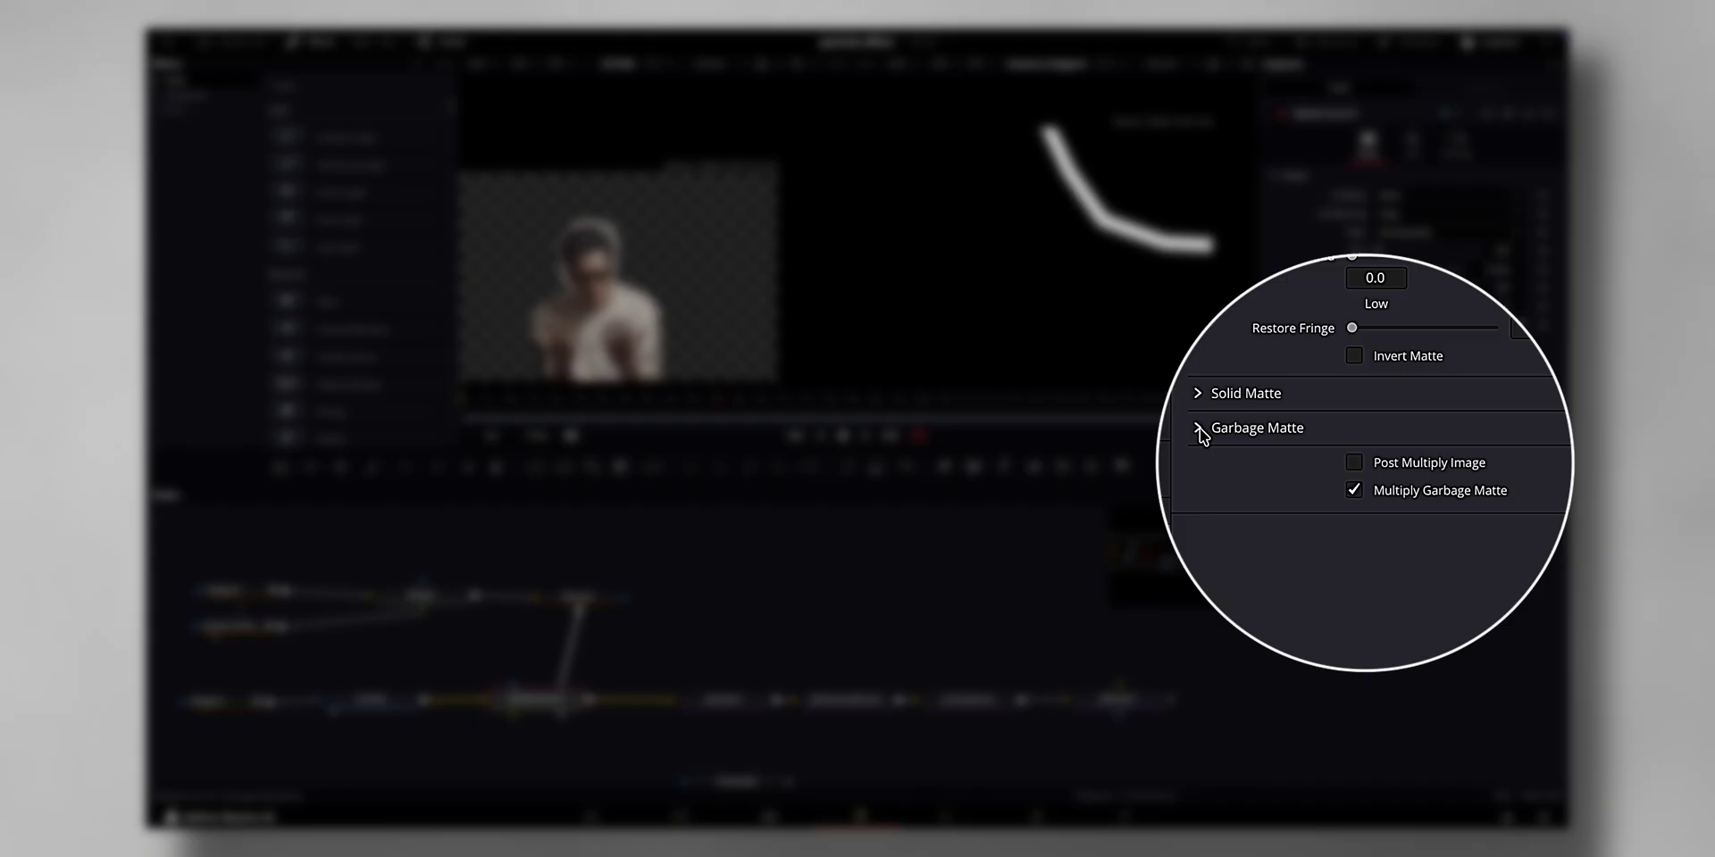
click(1199, 428)
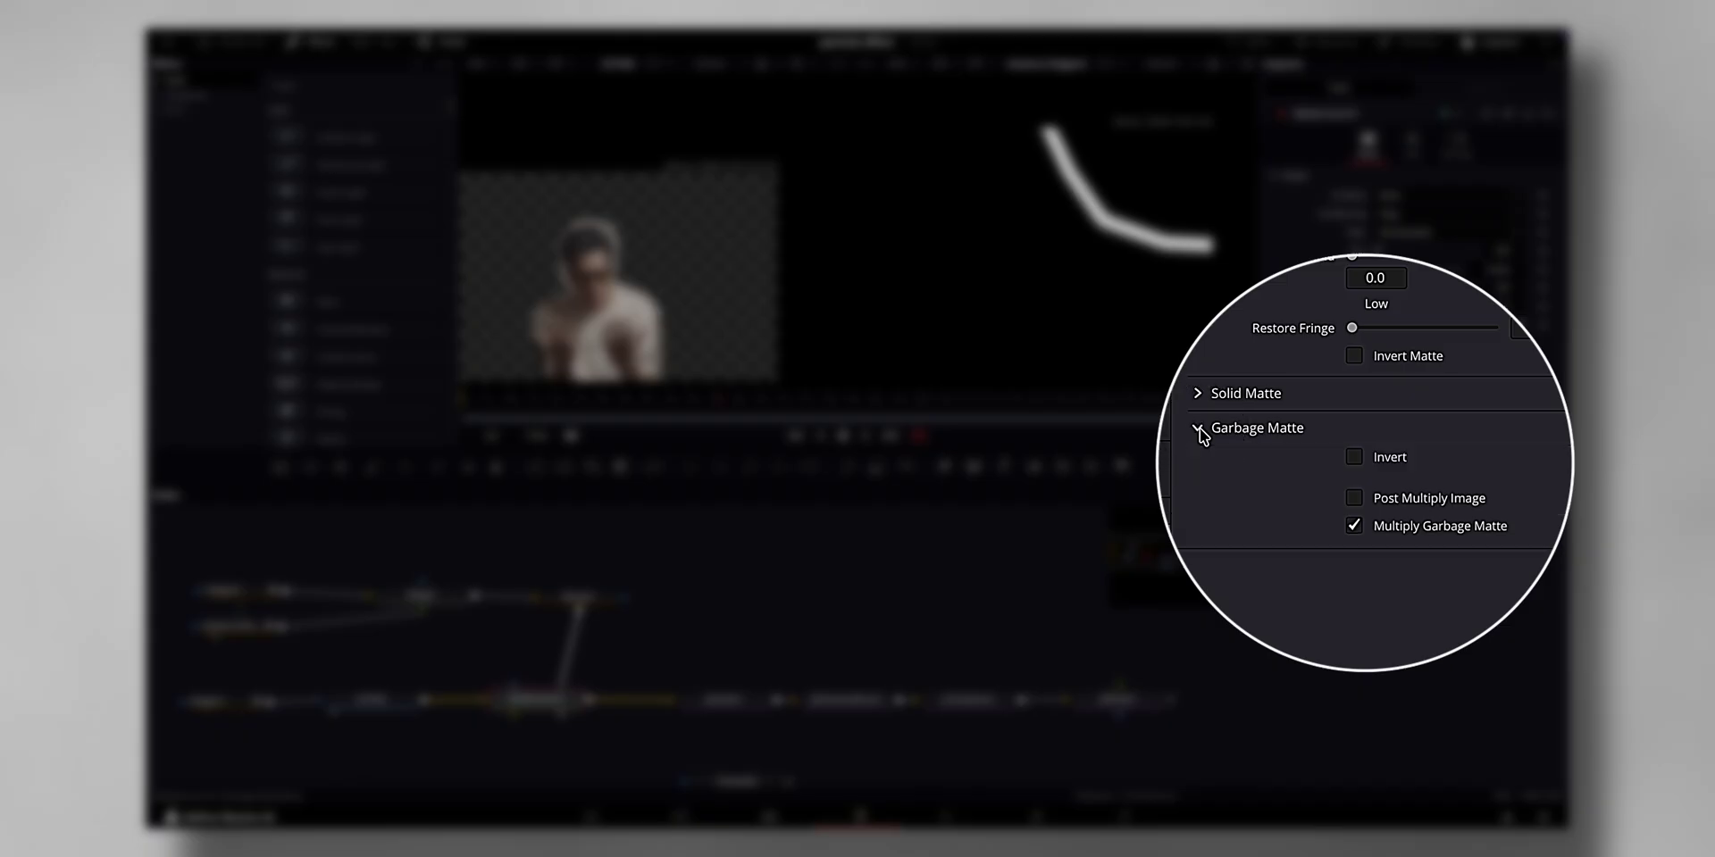
click(1378, 459)
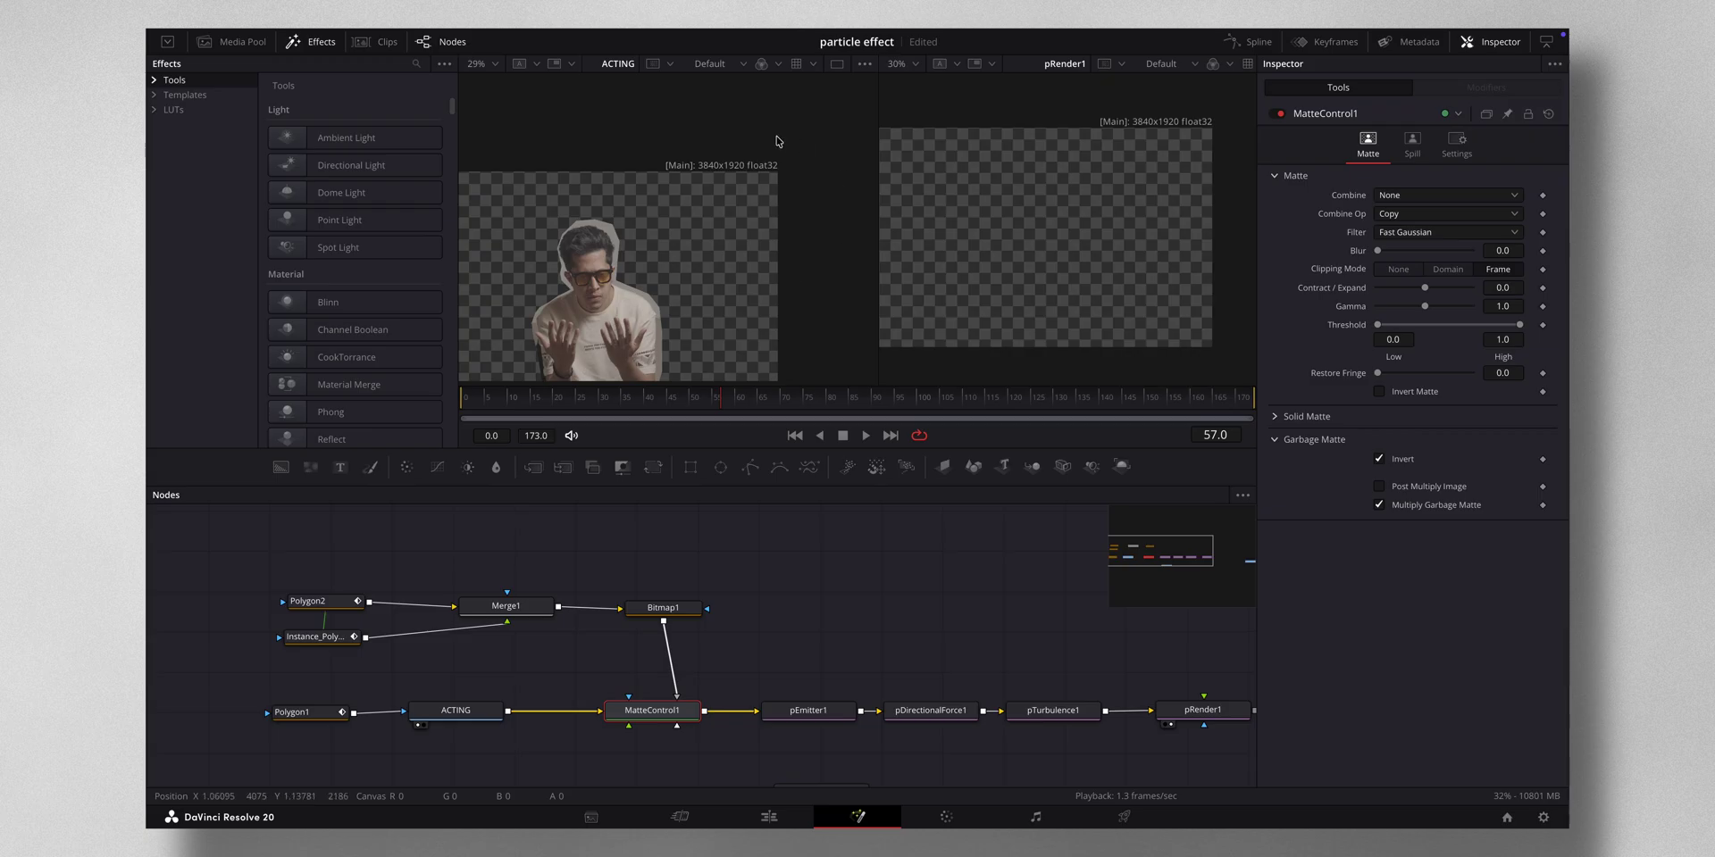
Step: Keyframe Polygon2's Center at frame 57 with the mask moved to the upper right
click(339, 602)
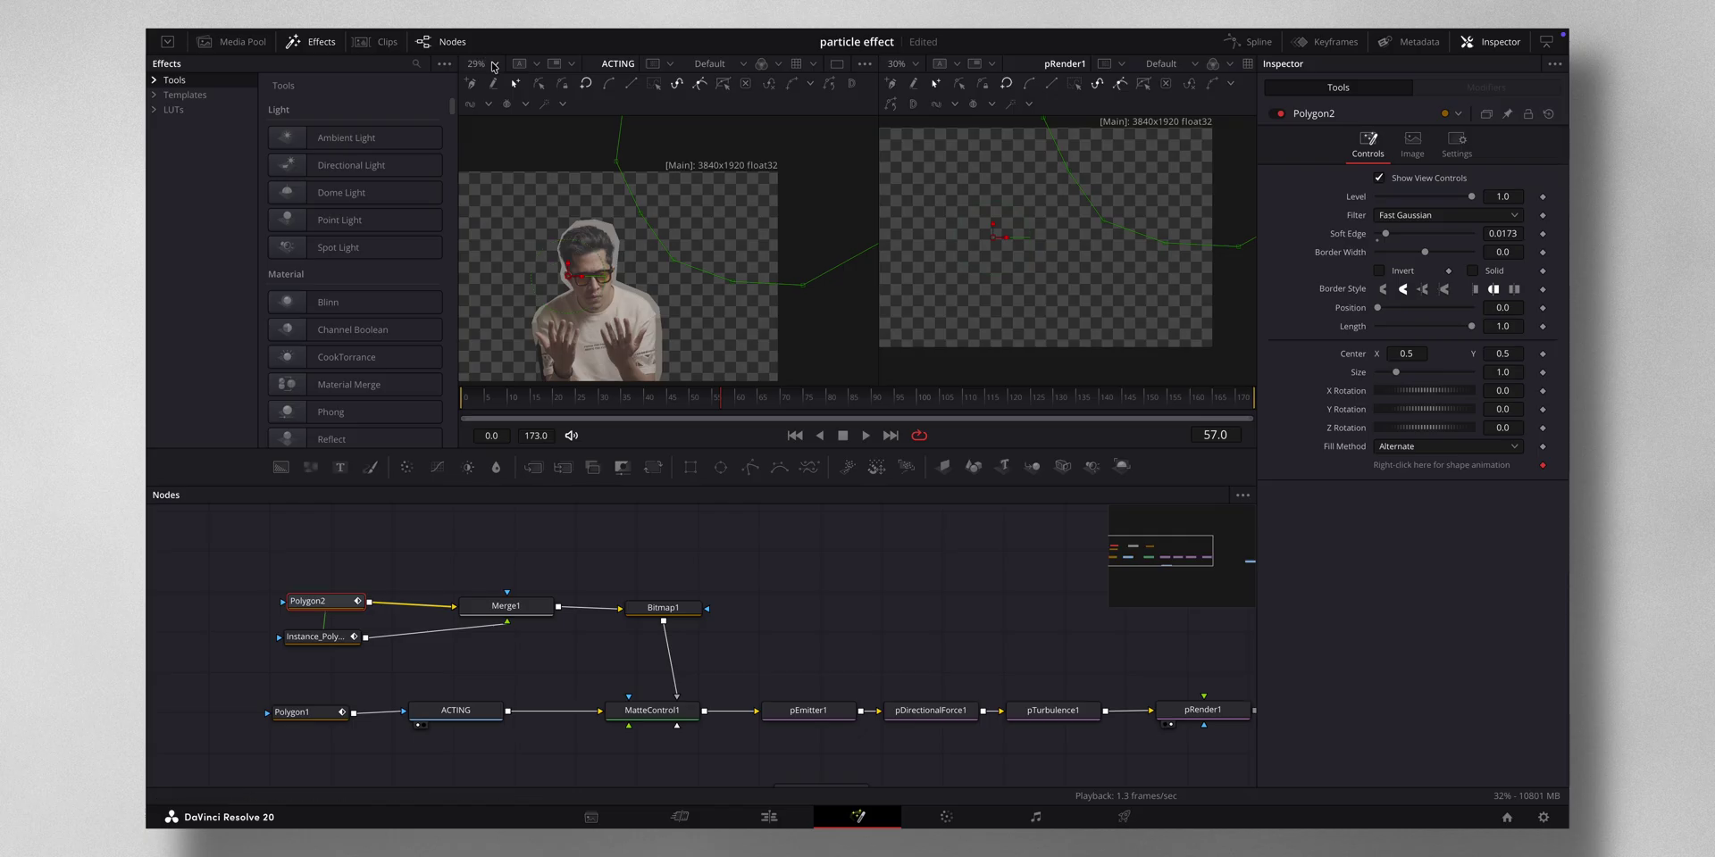
click(493, 66)
click(491, 85)
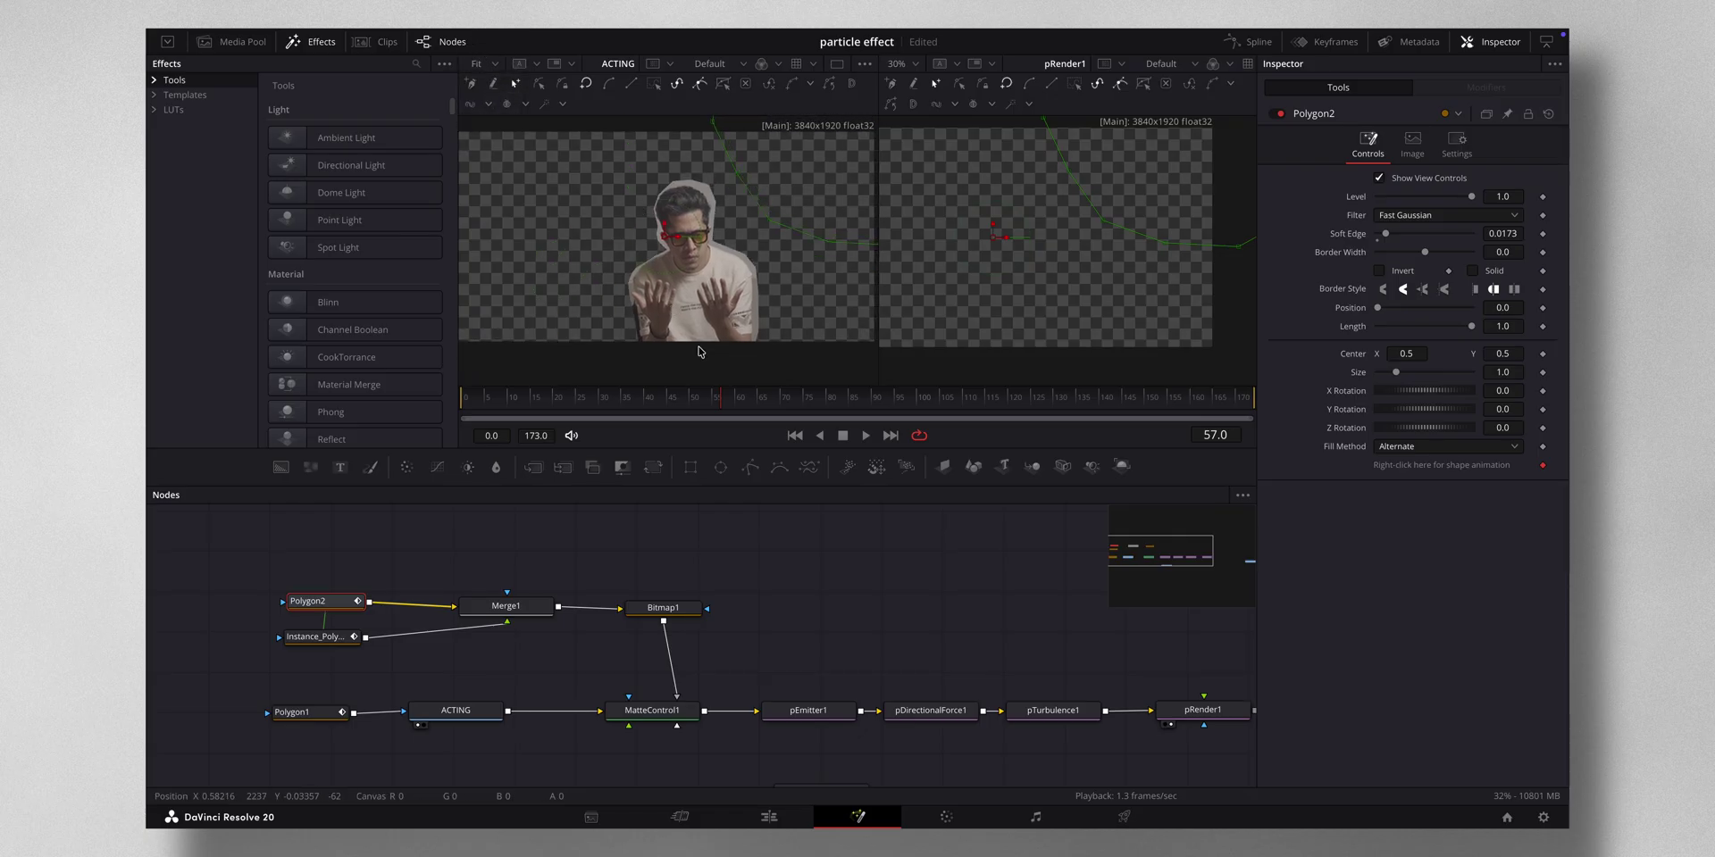
click(666, 241)
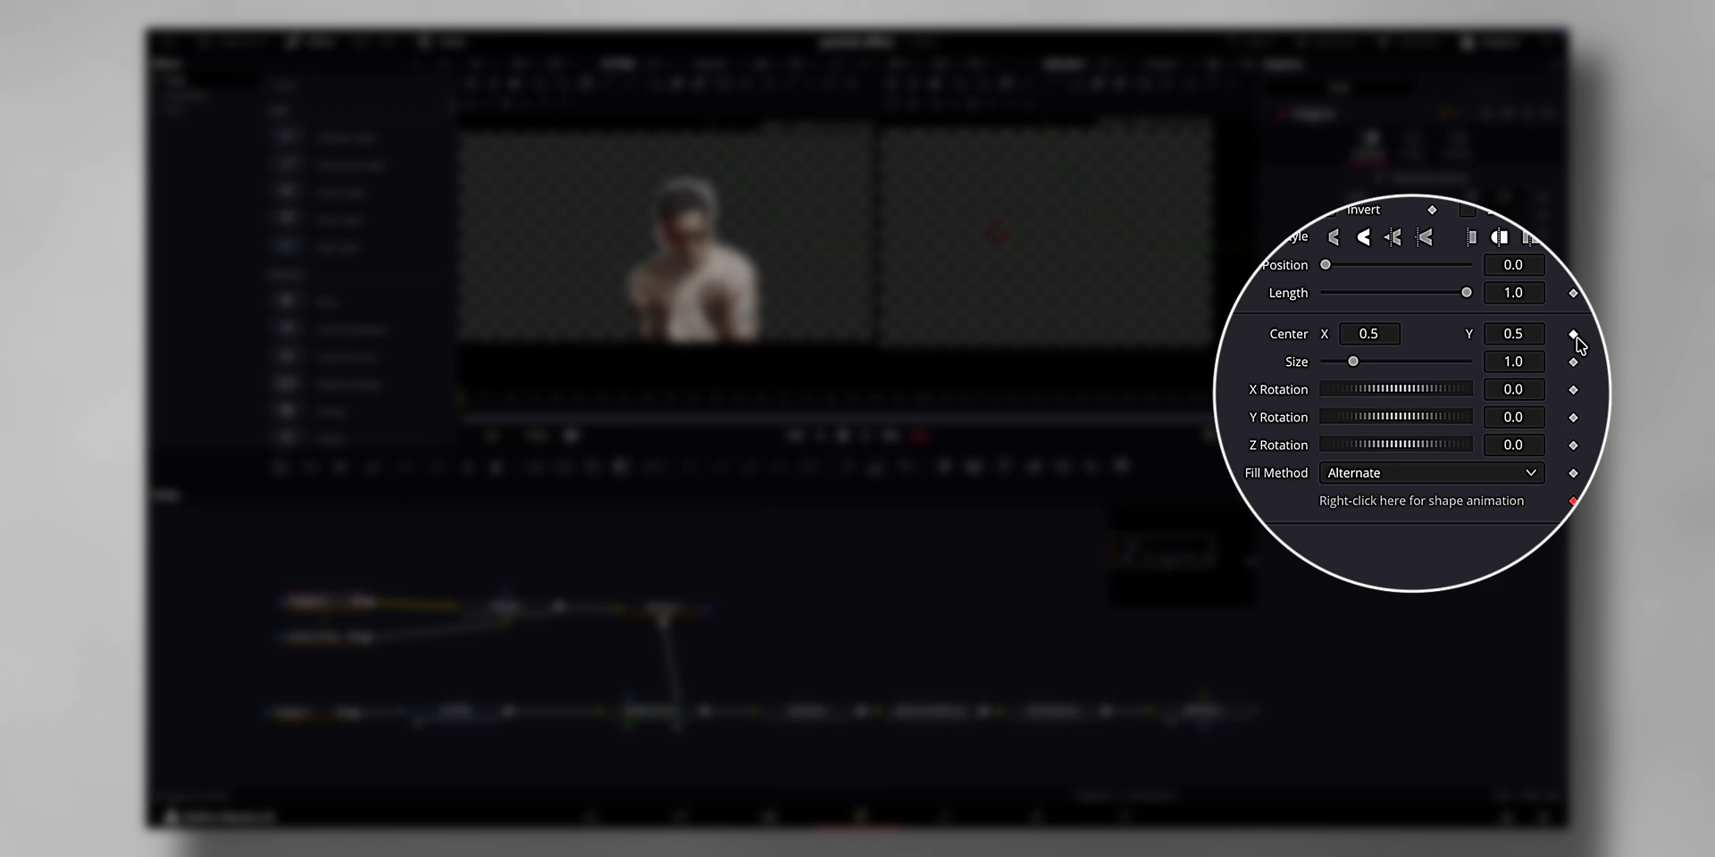
click(1575, 335)
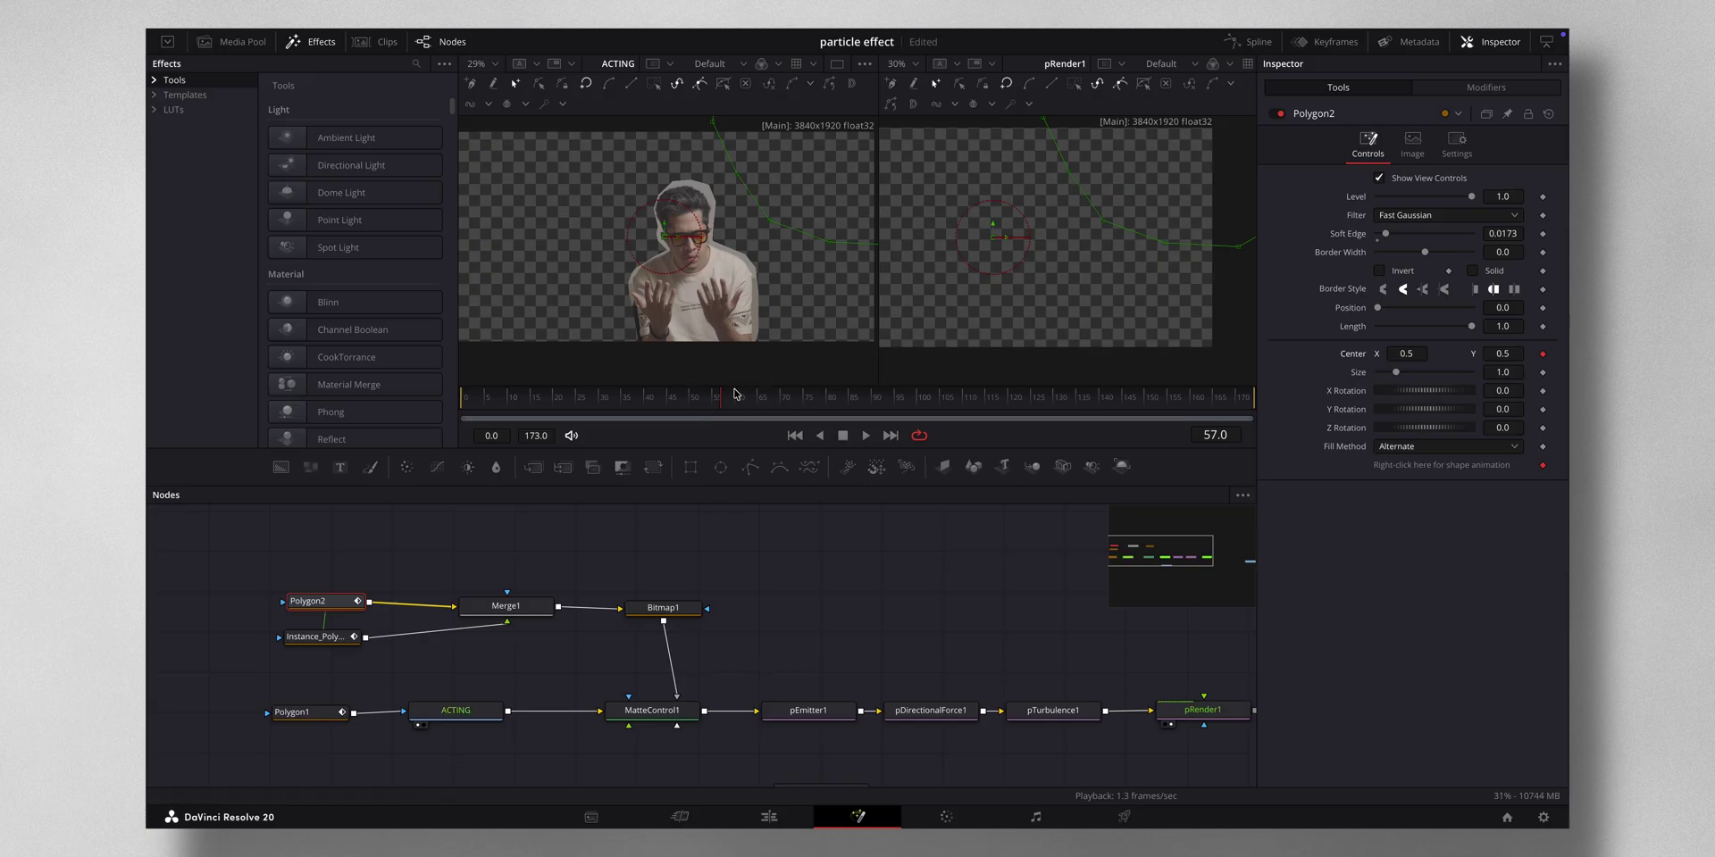
scroll(768, 303, up, 3)
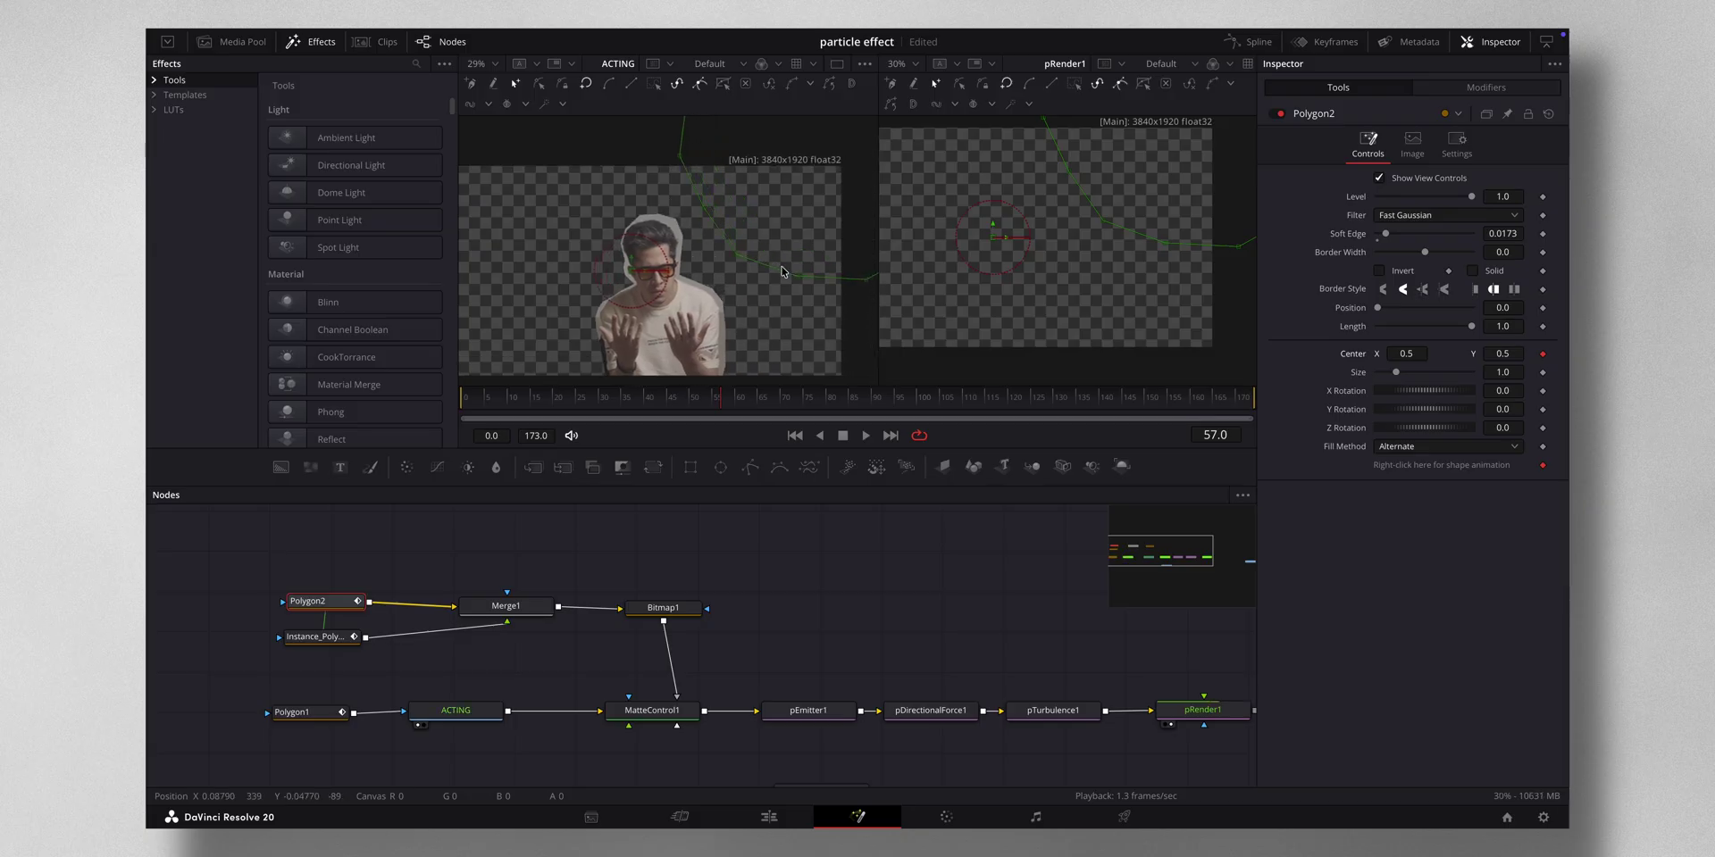
drag(635, 278, 751, 183)
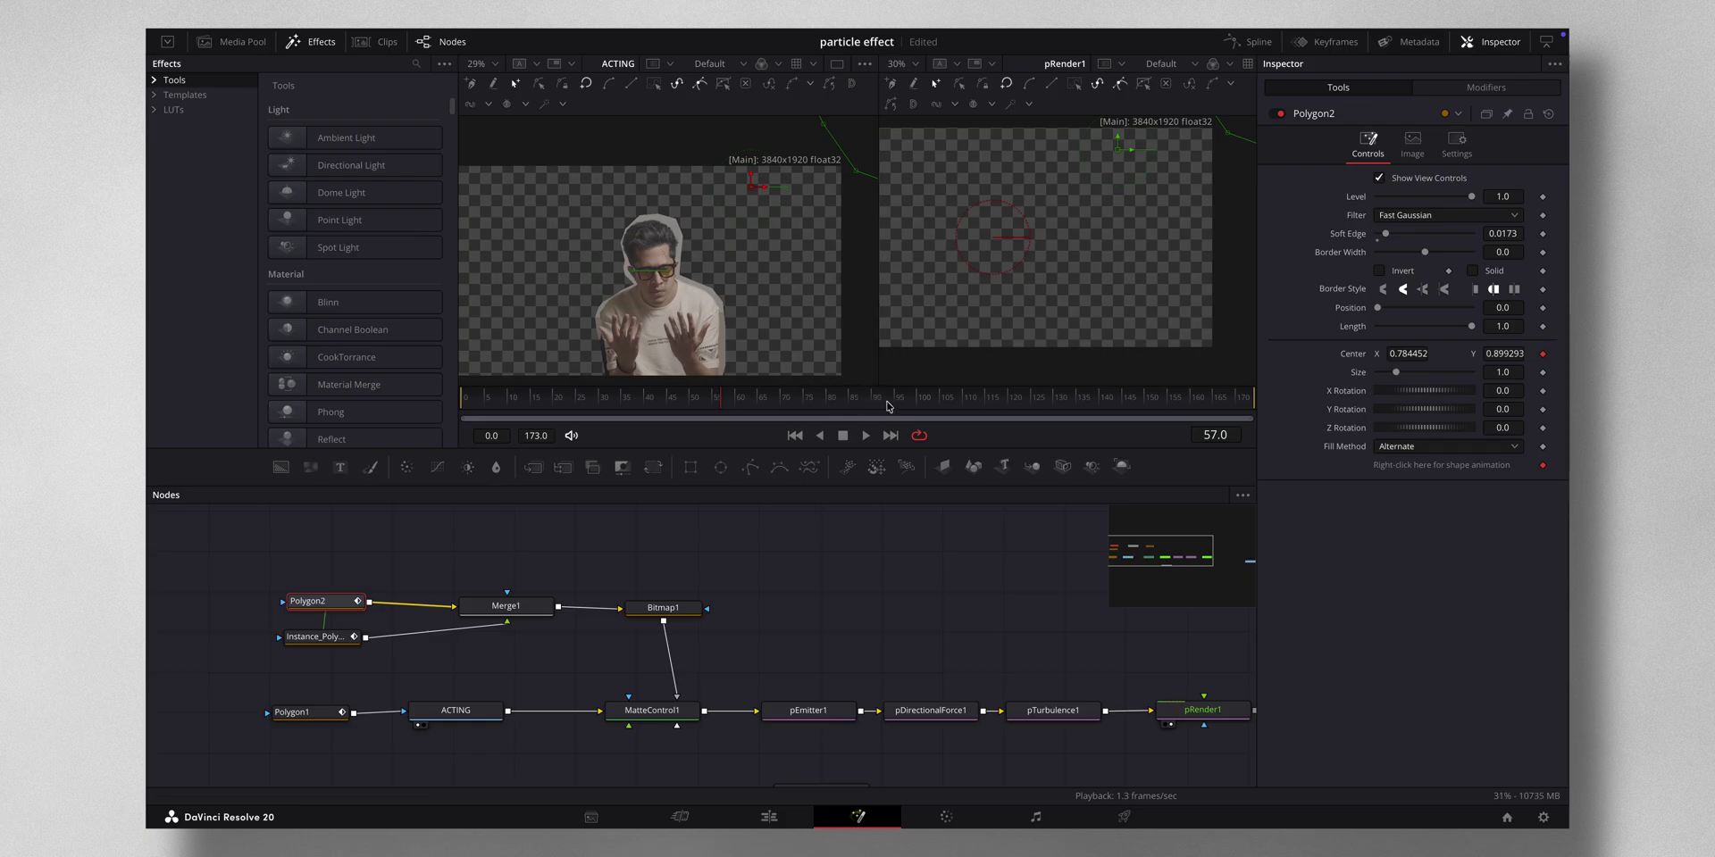
Step: At frame 94, move the Polygon2 mask to the lower left
click(894, 404)
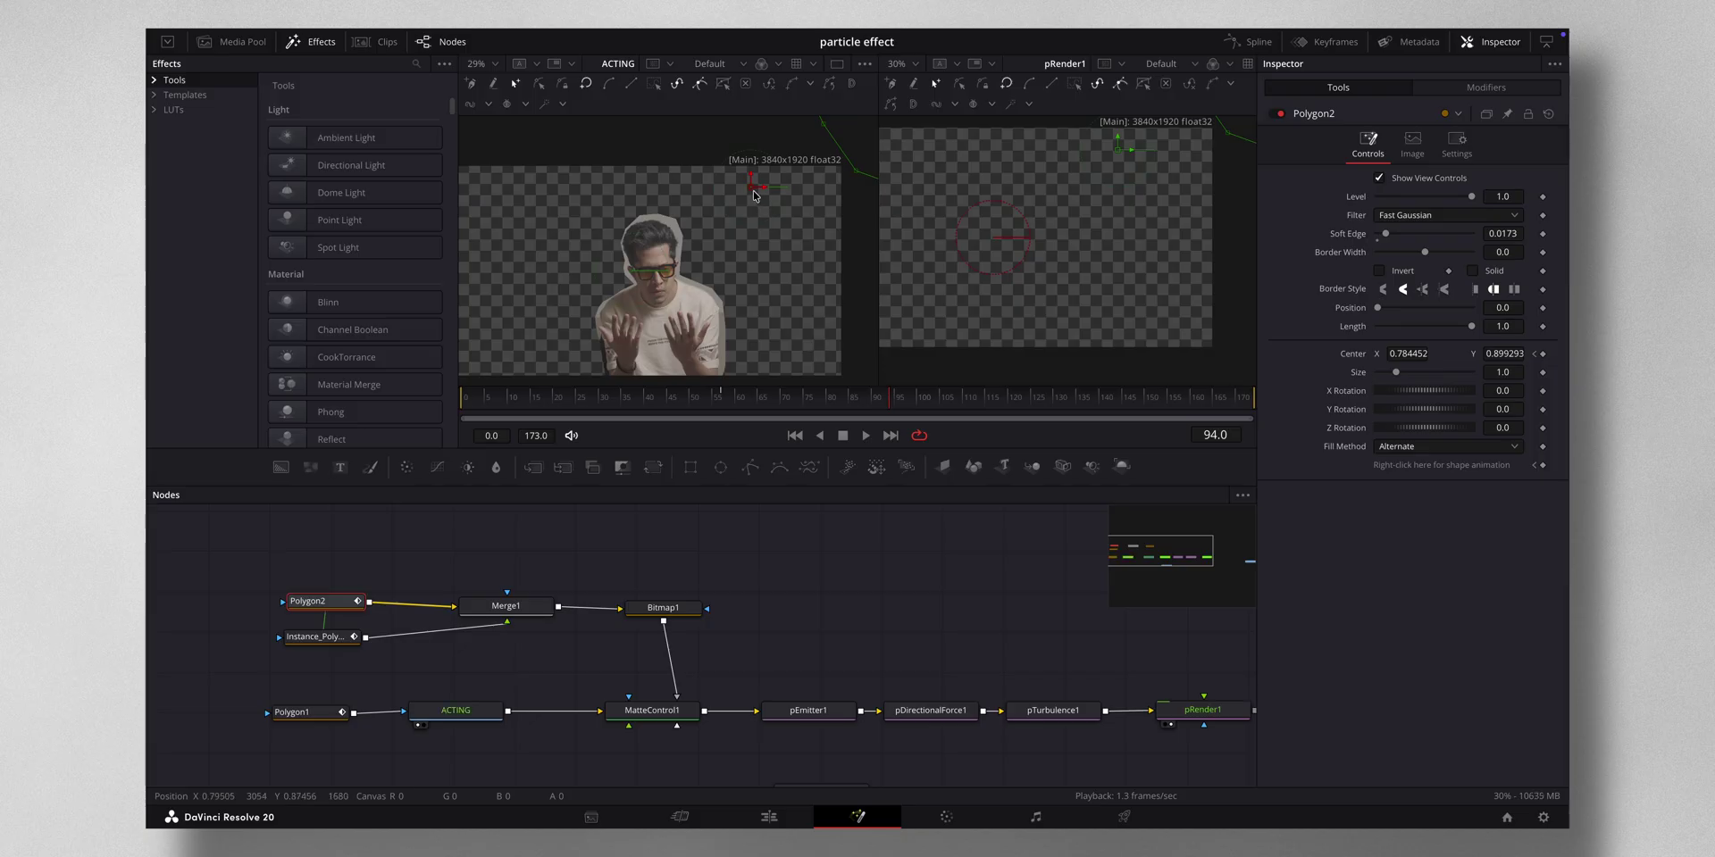
drag(753, 192, 452, 404)
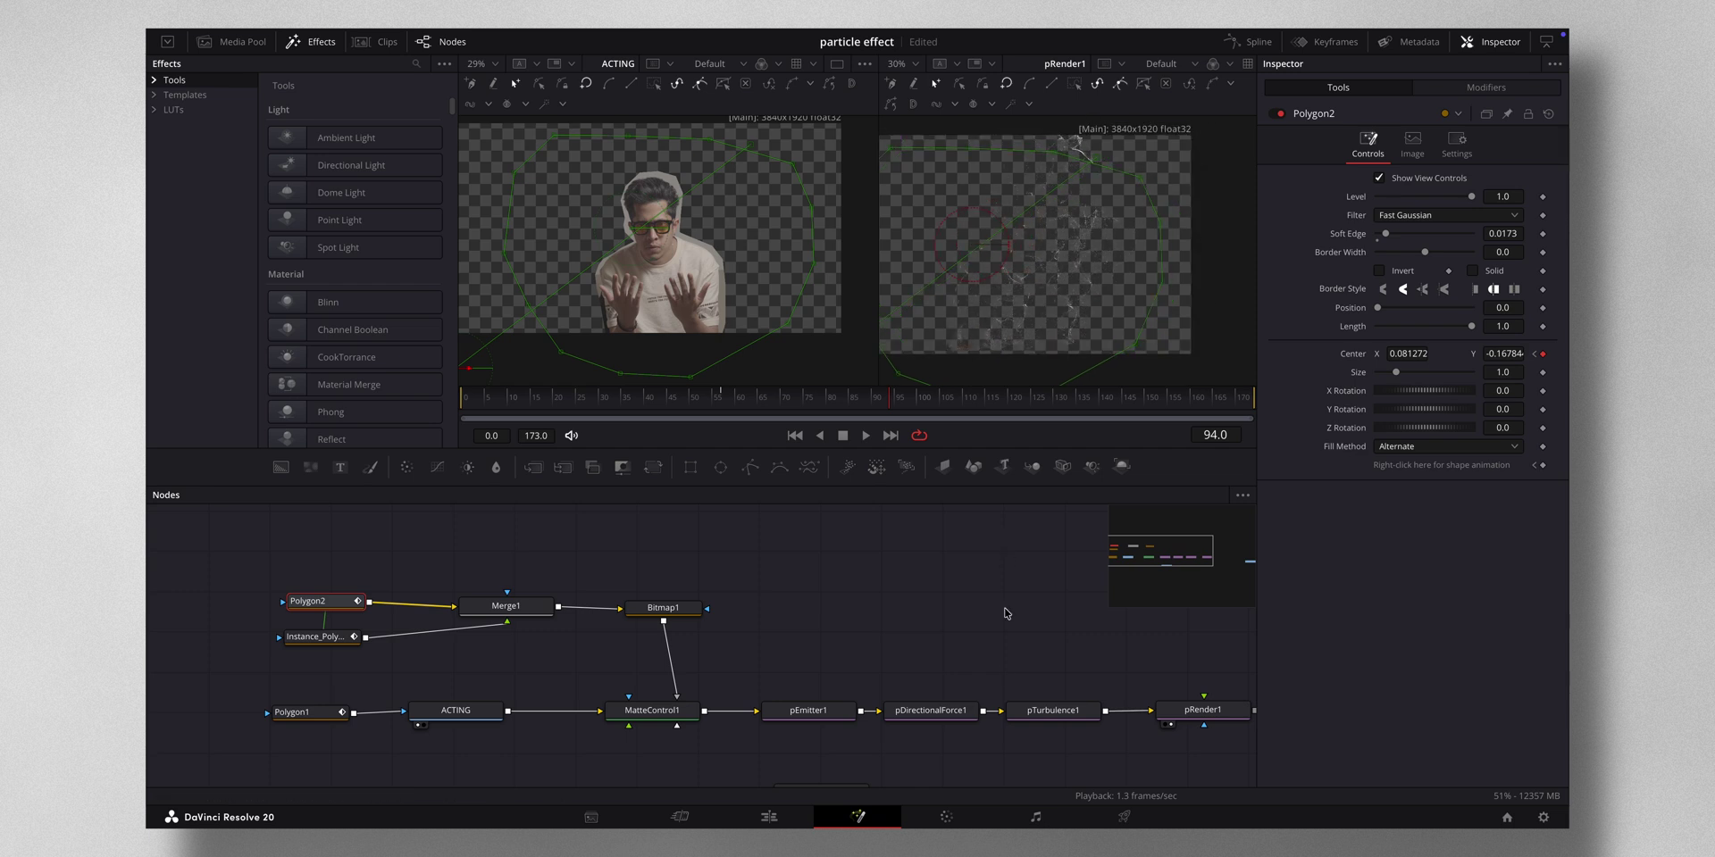
scroll(1007, 626, down, 4)
scroll(1006, 672, right, 4)
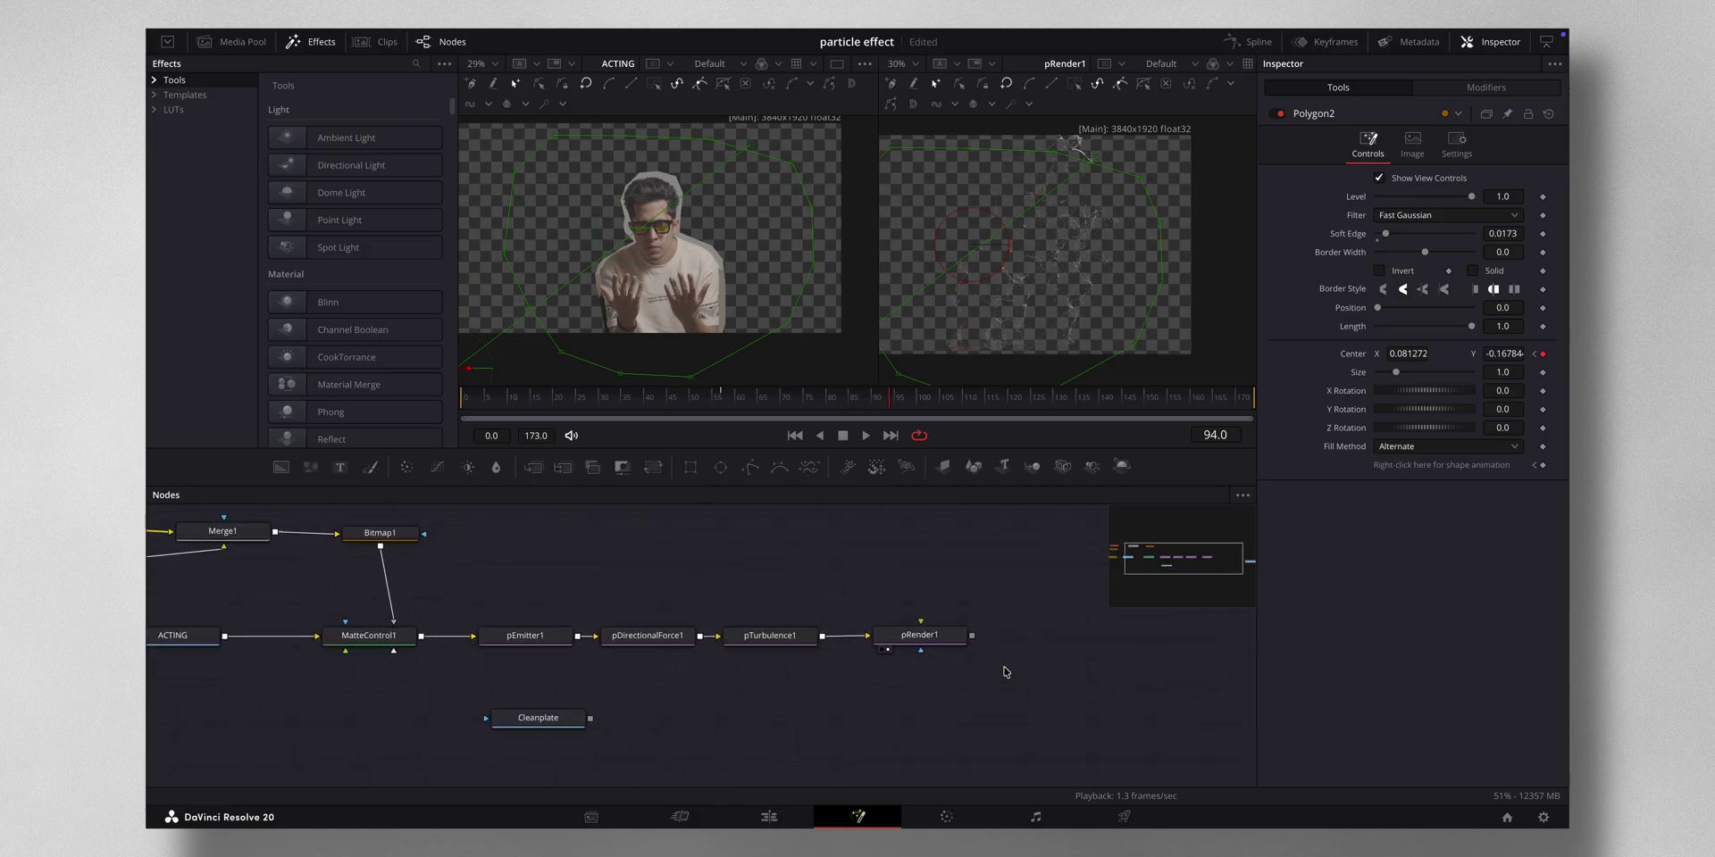
Step: Connect pRender1 to MediaOut1 and display the output in the right viewer
click(1170, 678)
drag(1170, 678, 1067, 633)
drag(837, 634, 1040, 632)
key(2)
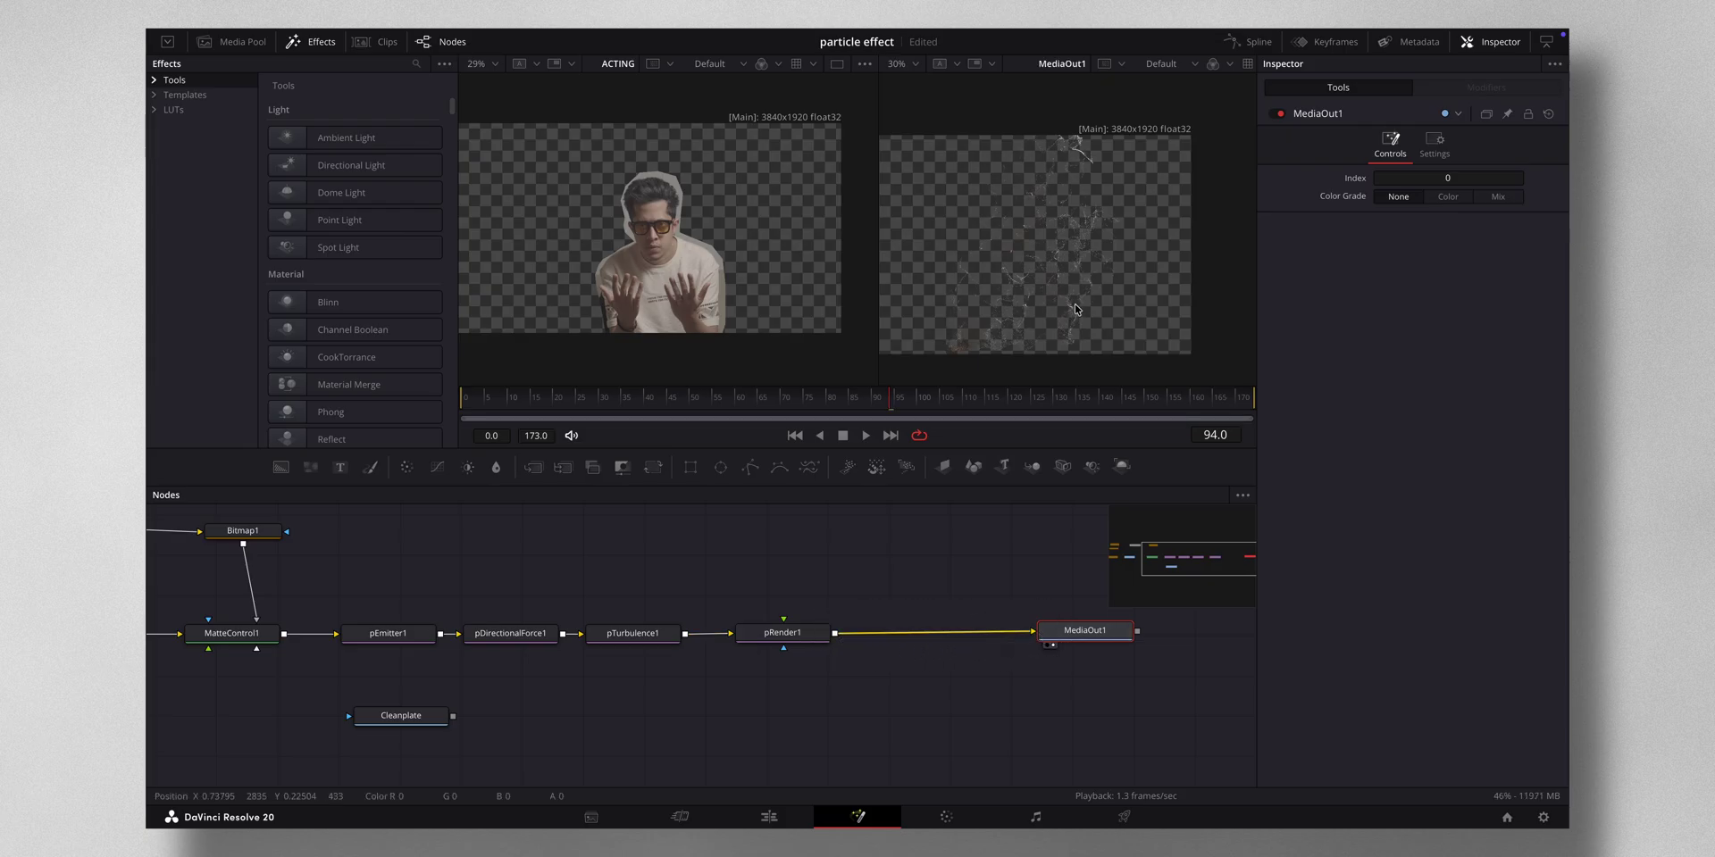
Step: Merge the particle render over Cleanplate with Merge2, swapping and reconnecting its inputs
drag(429, 718, 916, 734)
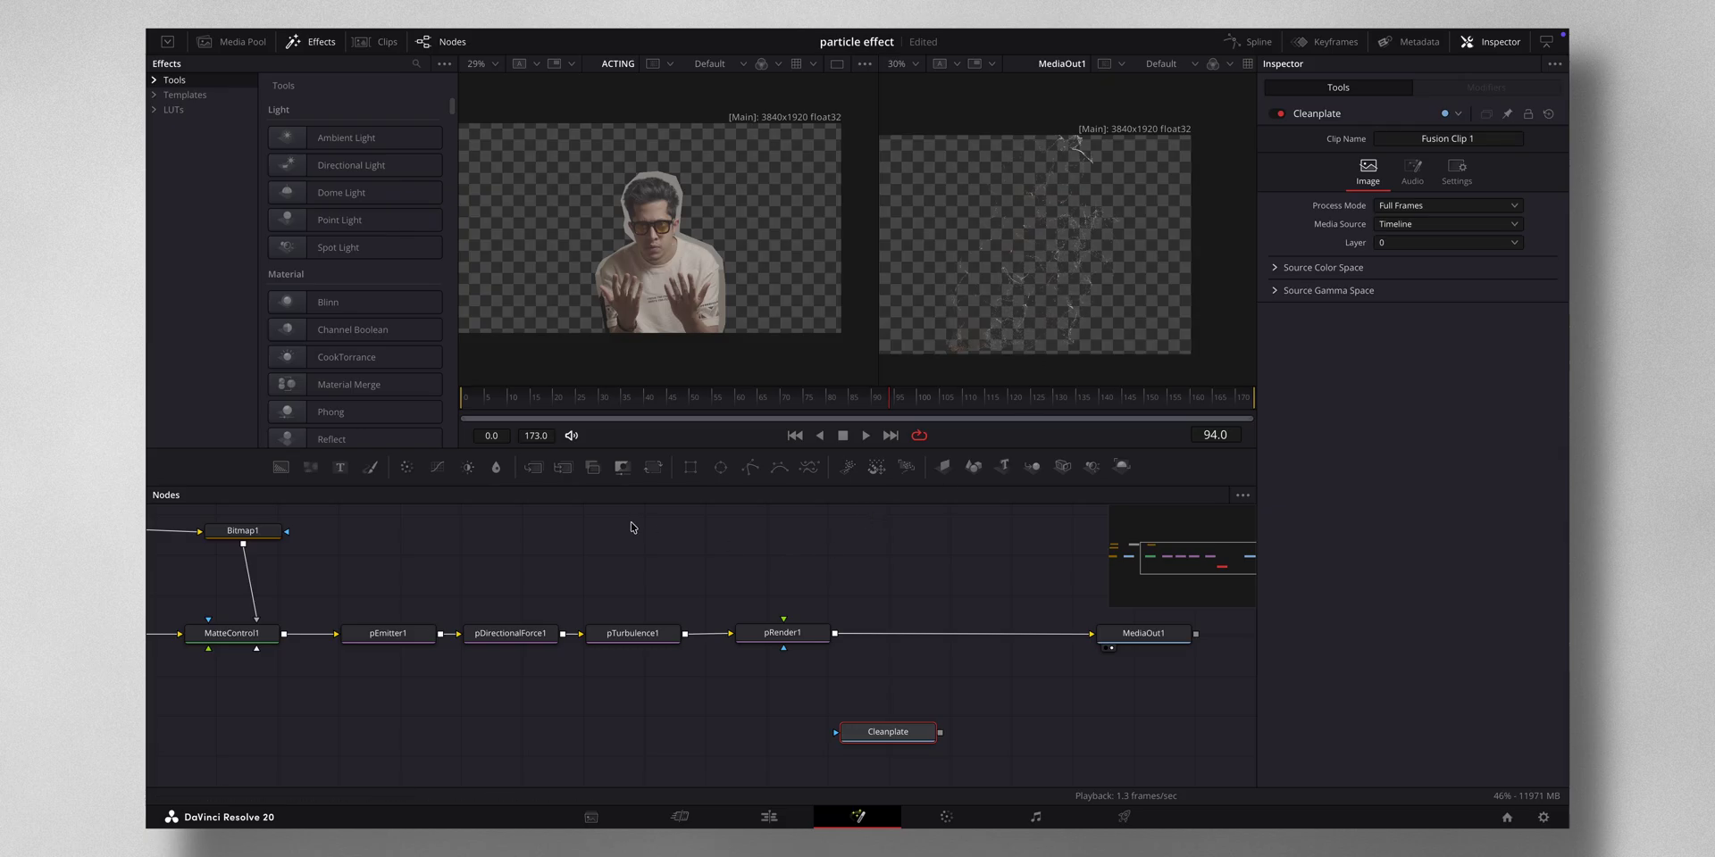
drag(939, 733, 835, 638)
drag(1011, 743, 959, 630)
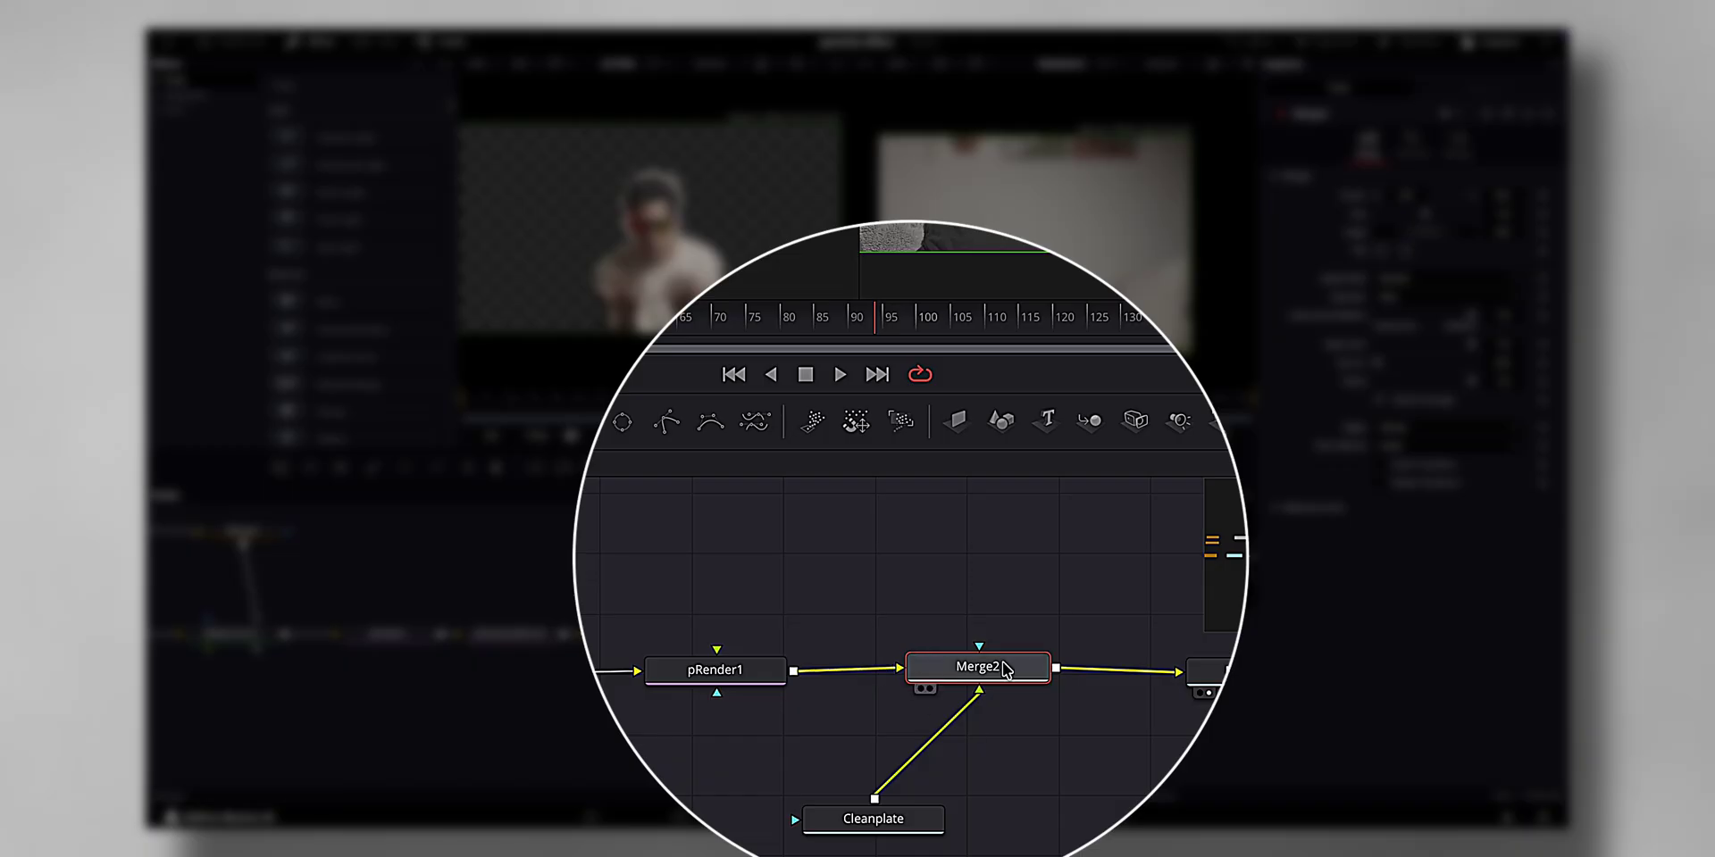
mouse_move(976, 665)
right_click(975, 679)
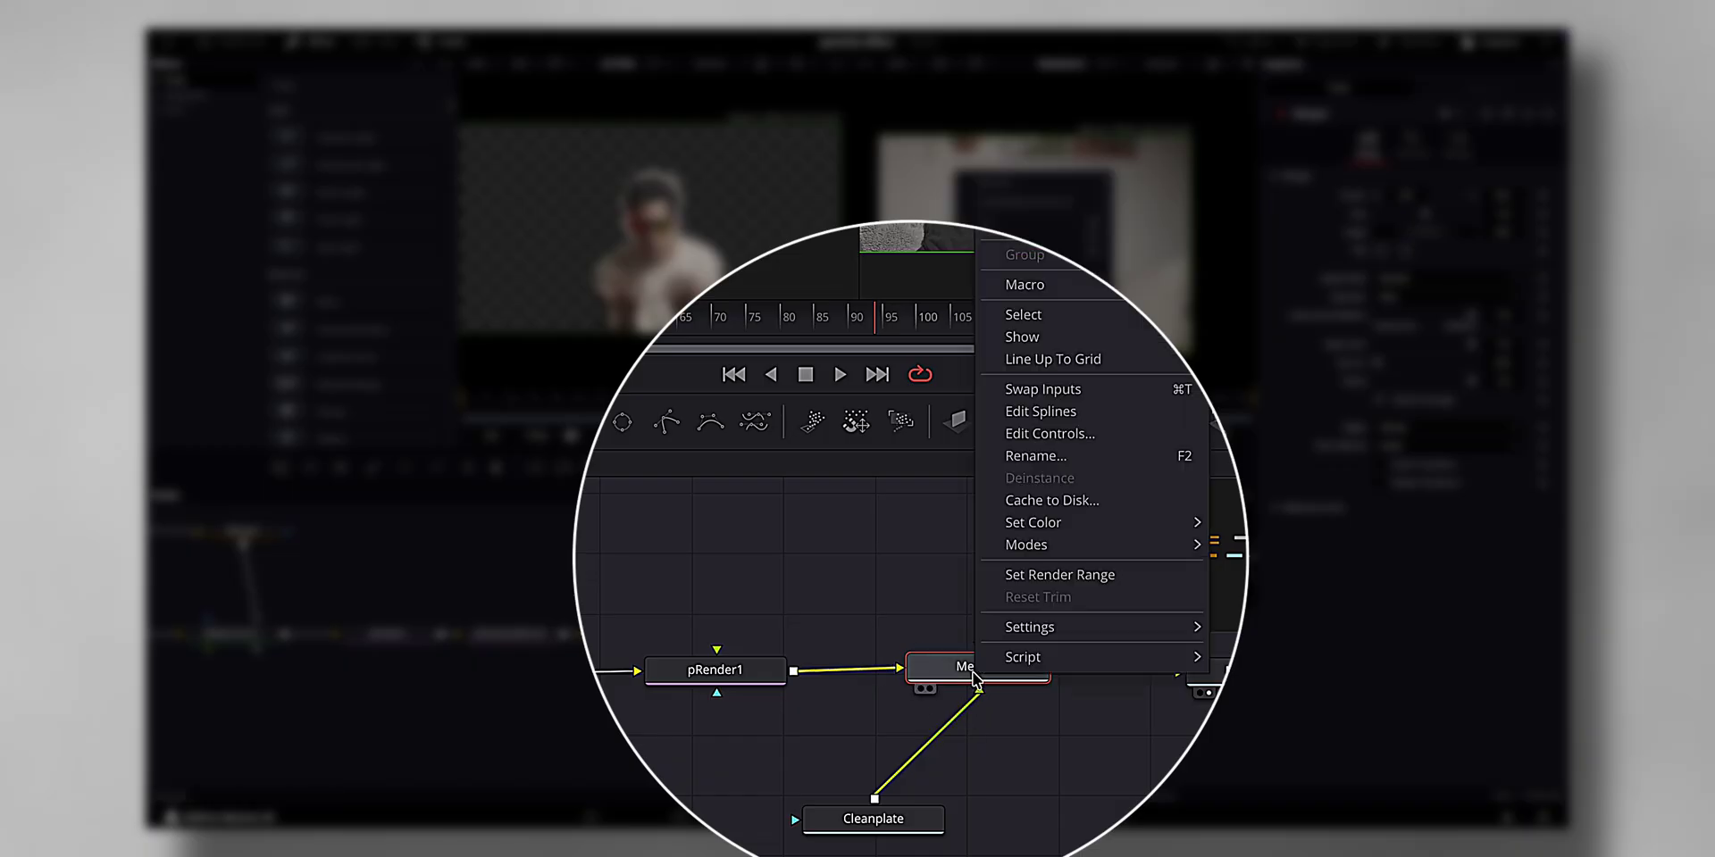
click(1061, 393)
drag(893, 669, 820, 716)
drag(979, 701, 898, 675)
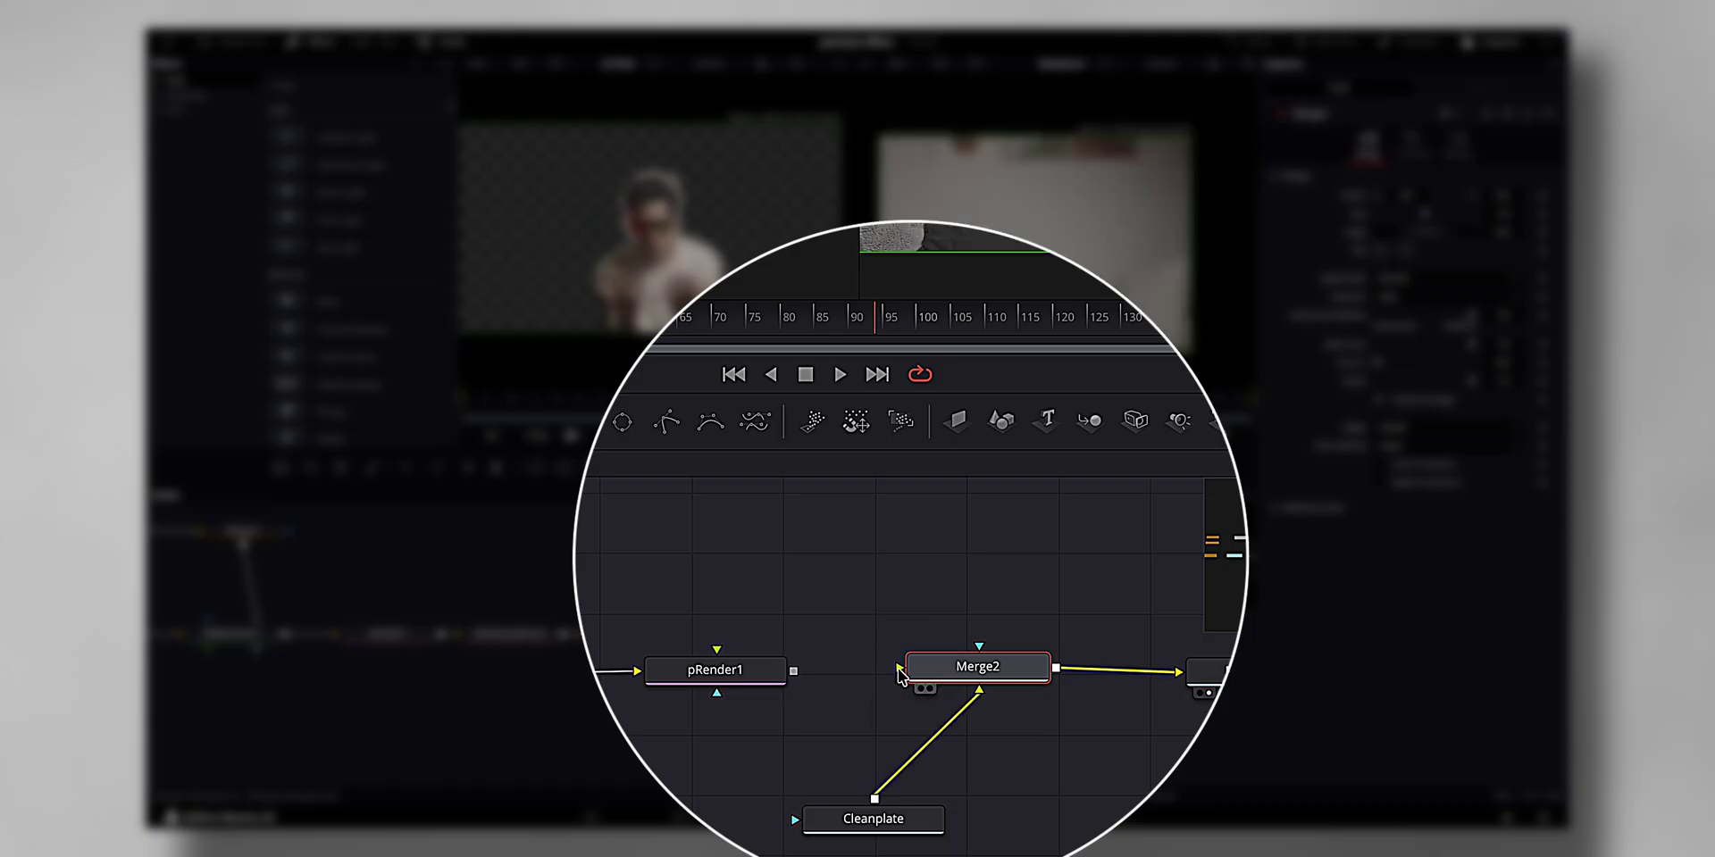
drag(794, 671, 904, 681)
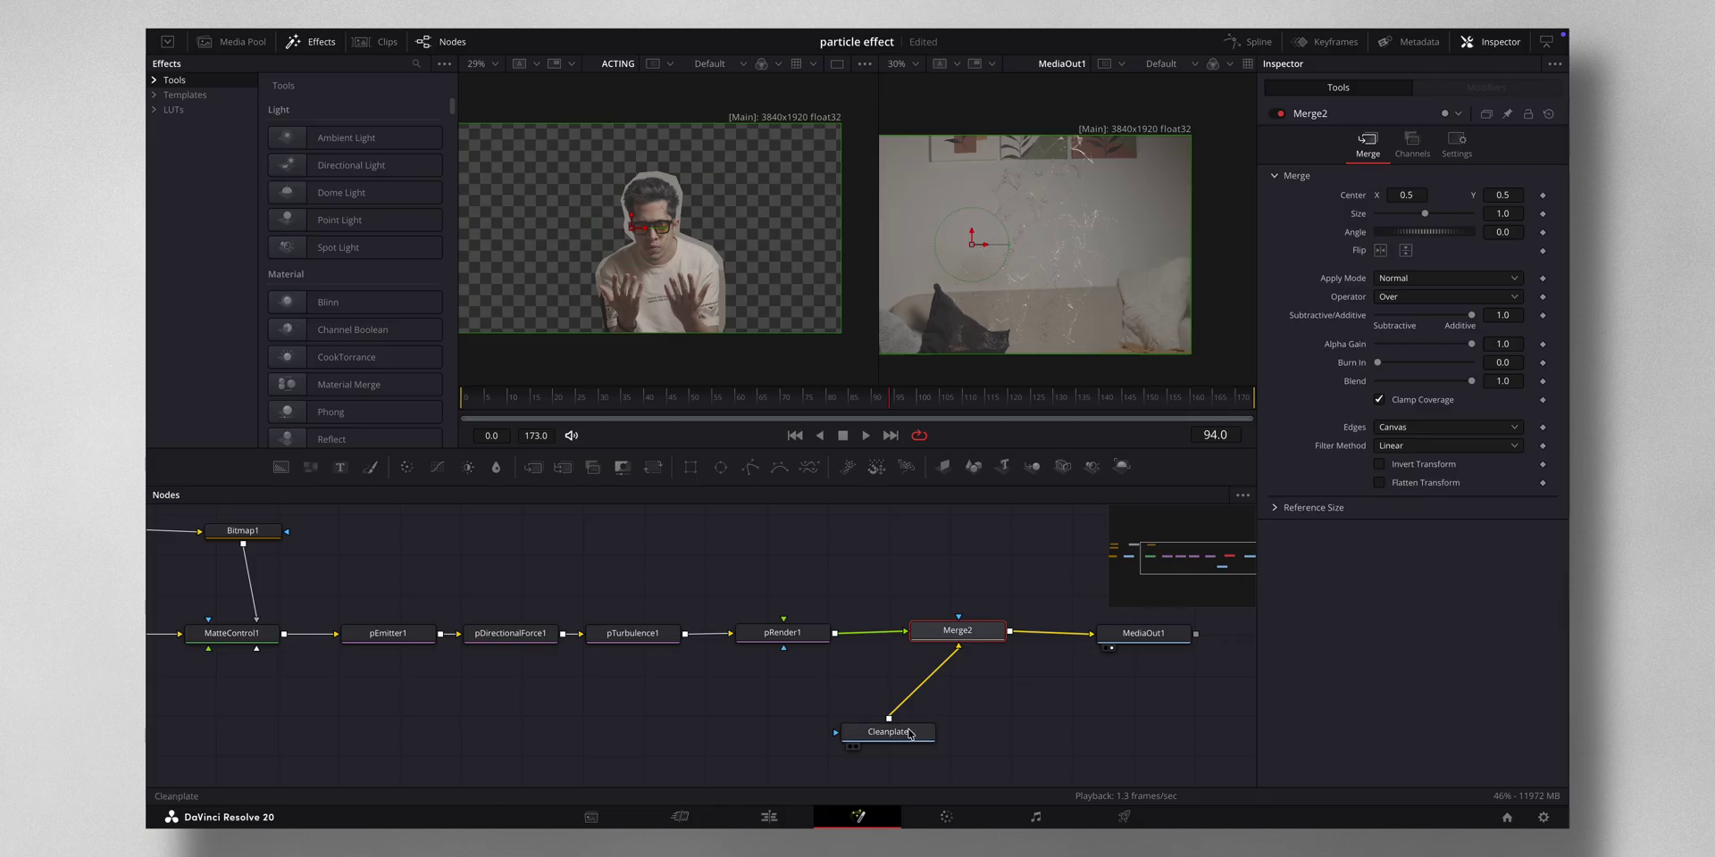
click(925, 735)
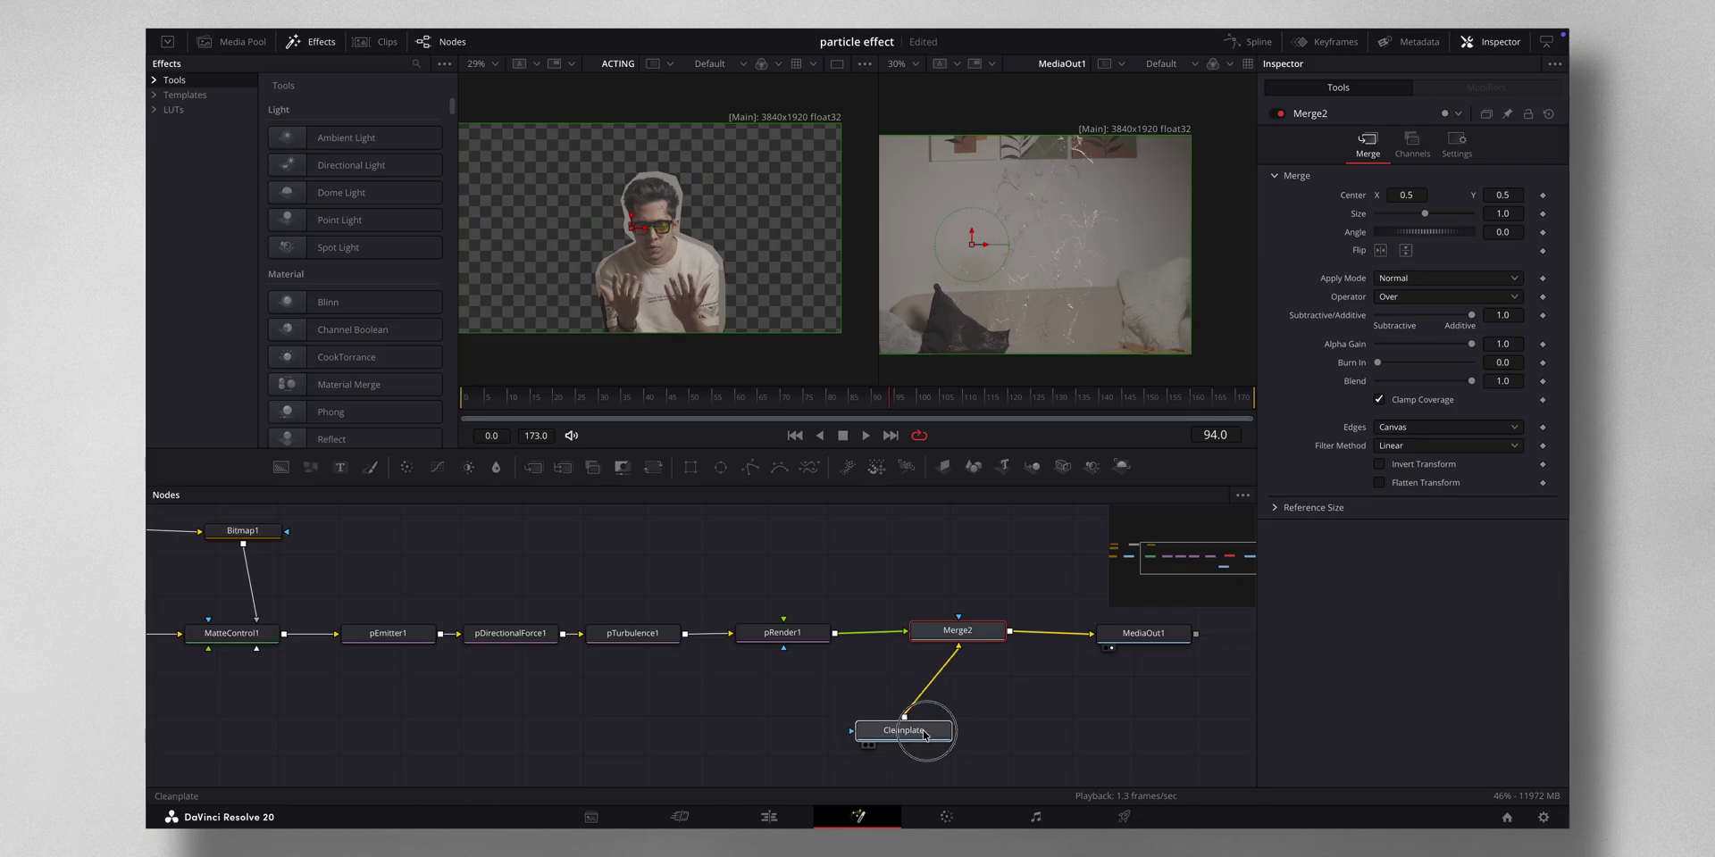
drag(924, 735, 981, 731)
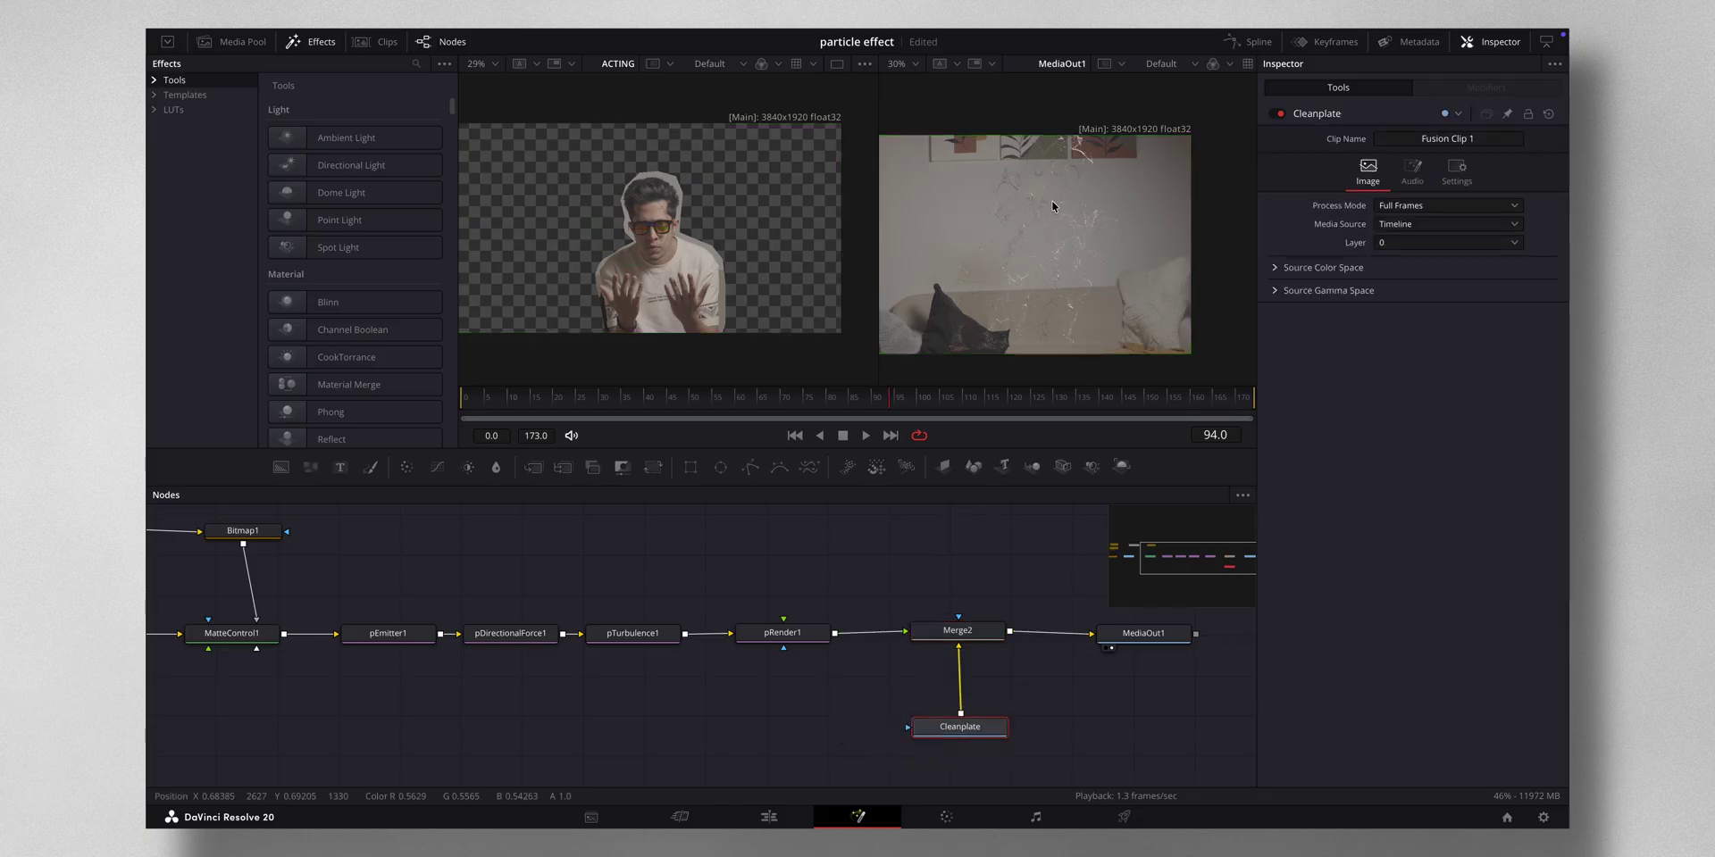
Step: Paste copies of Polygon1 and ACTING and connect ACTING_1 toward the particle merge
scroll(637, 565, left, 5)
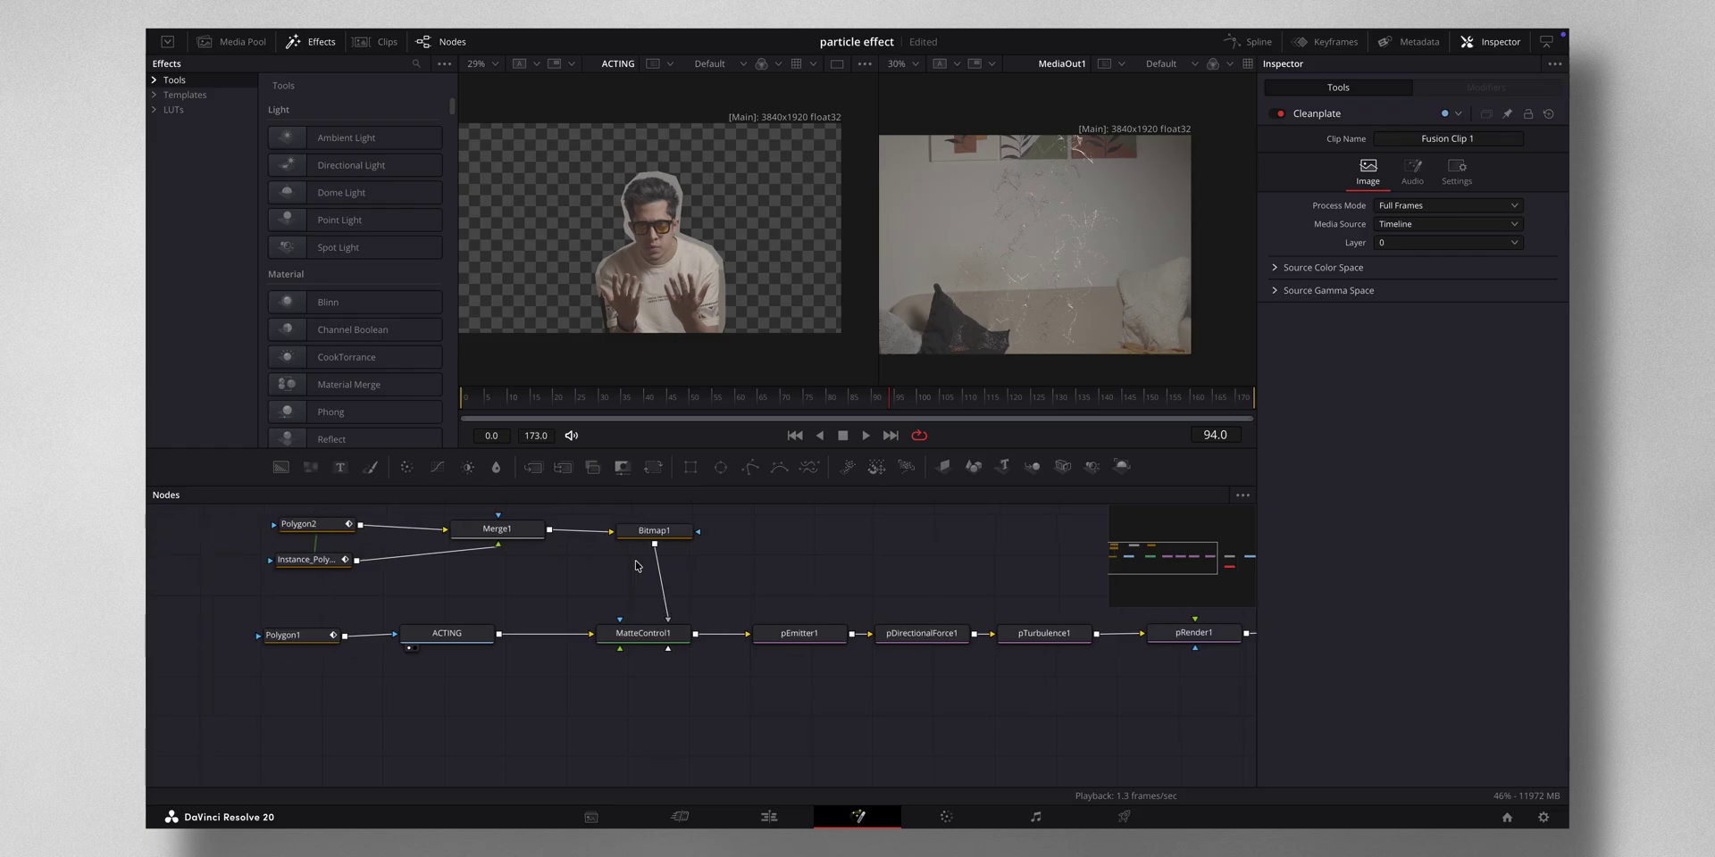
drag(328, 606, 540, 626)
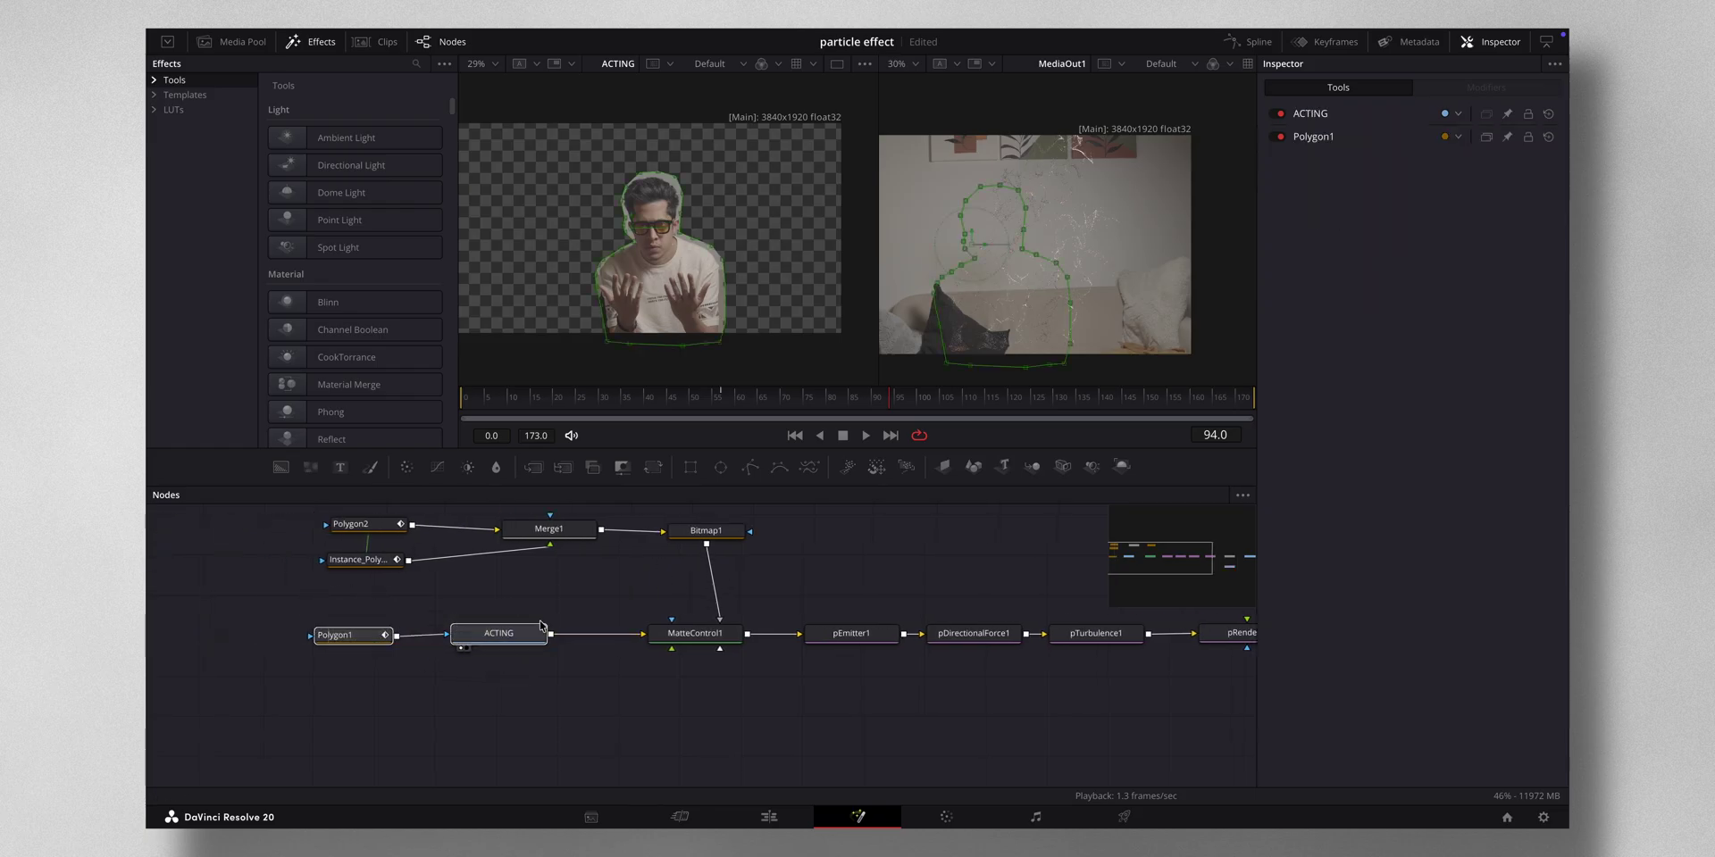
scroll(585, 602, right, 7)
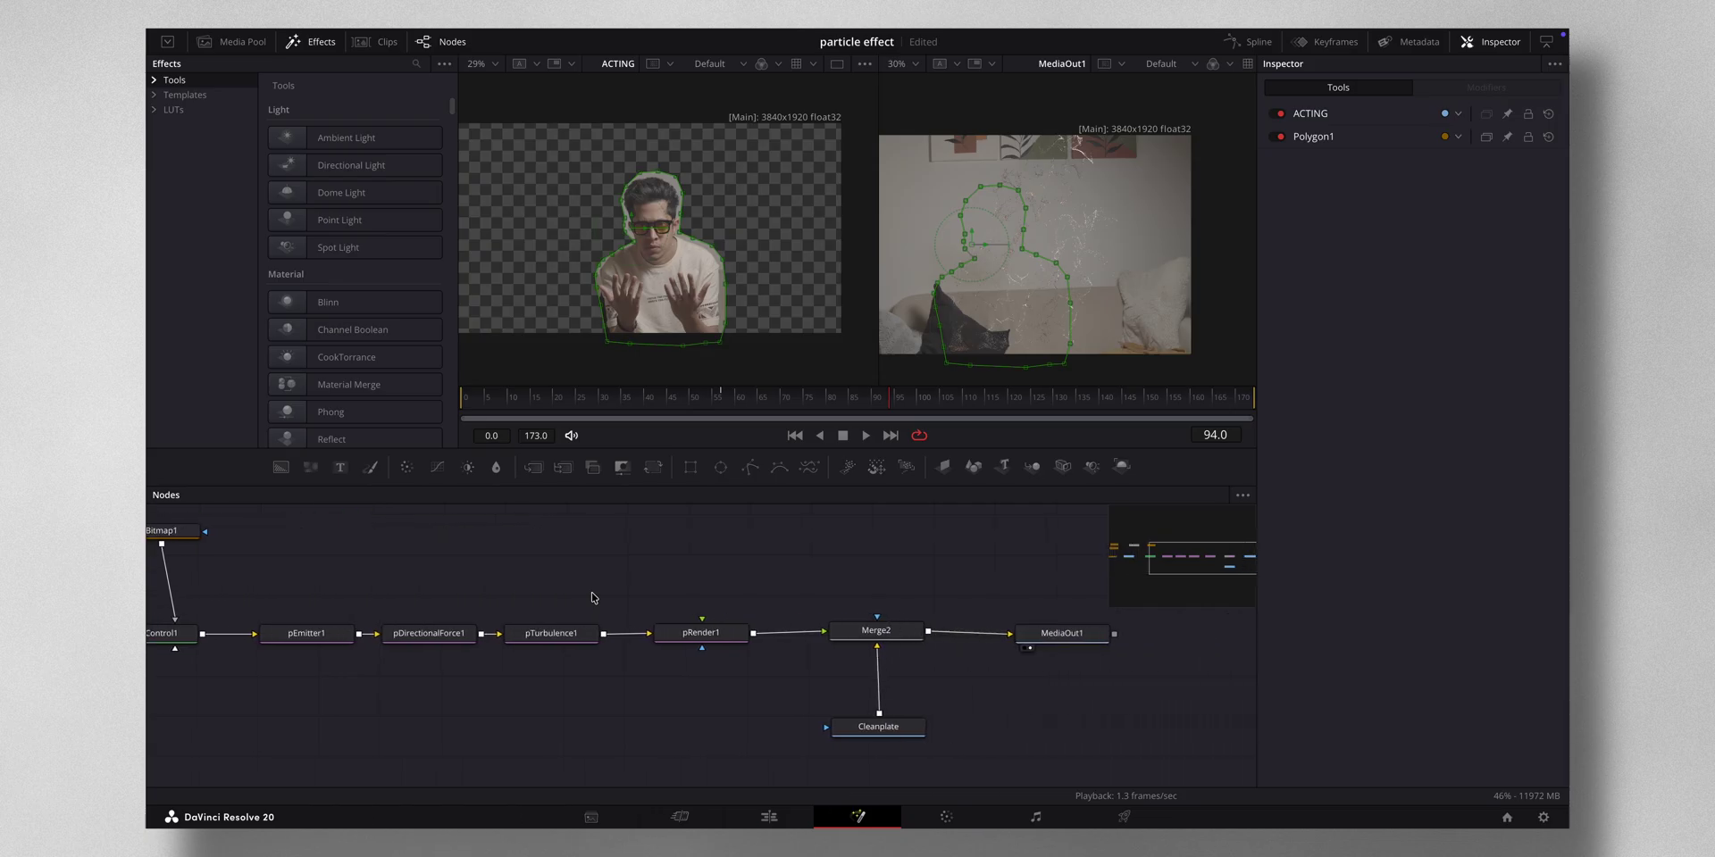
scroll(789, 536, up, 1)
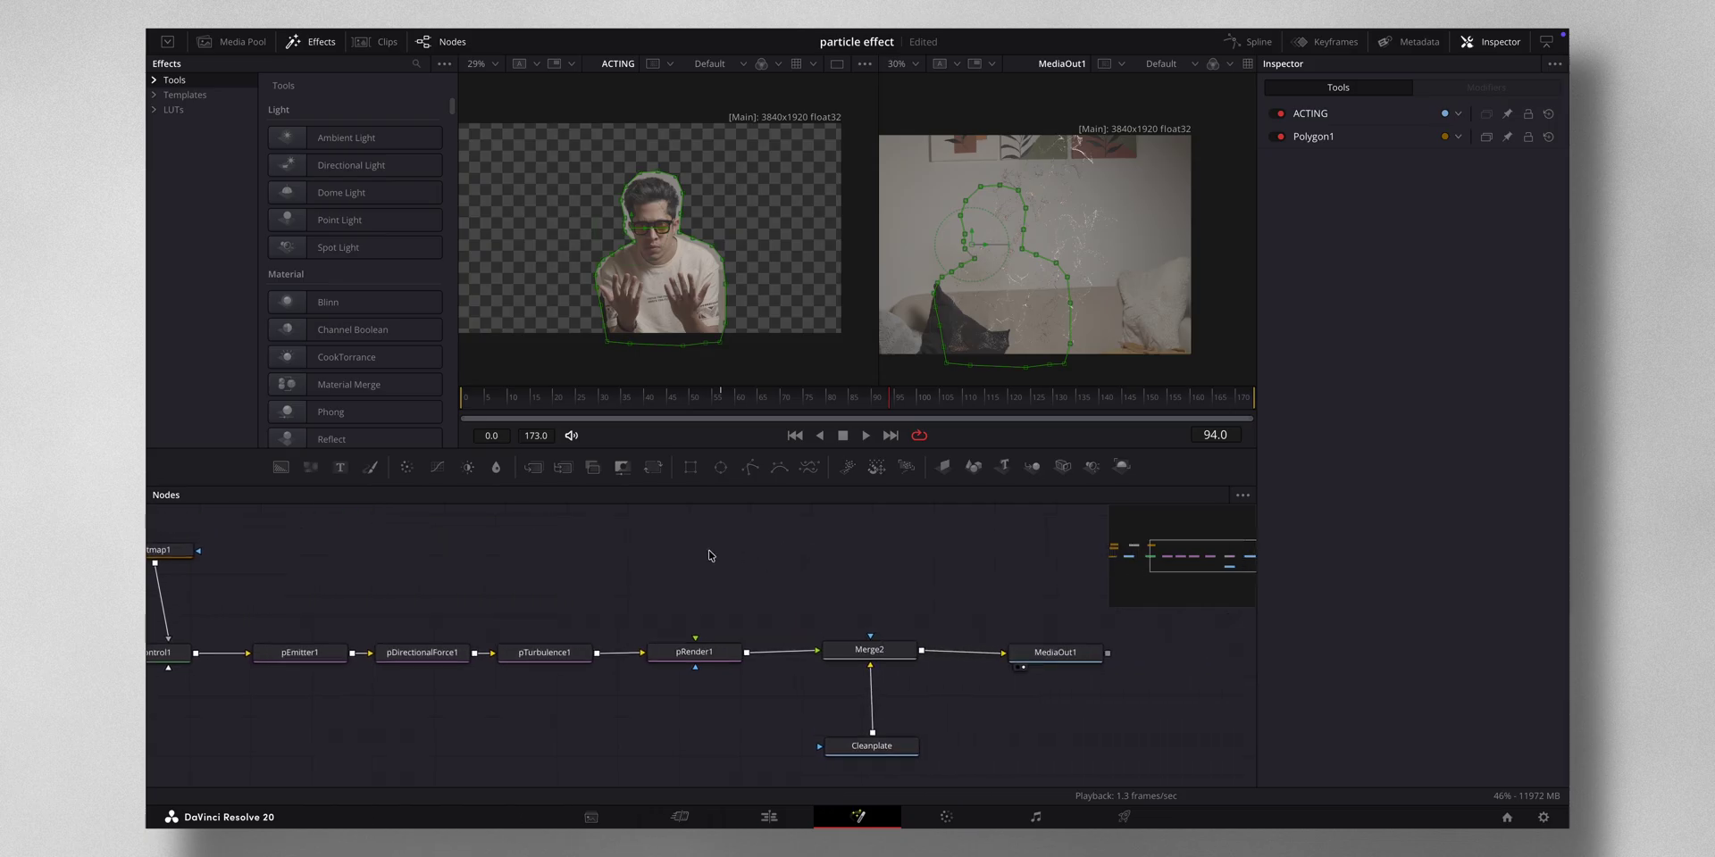
key(ctrl+v)
drag(908, 541, 750, 659)
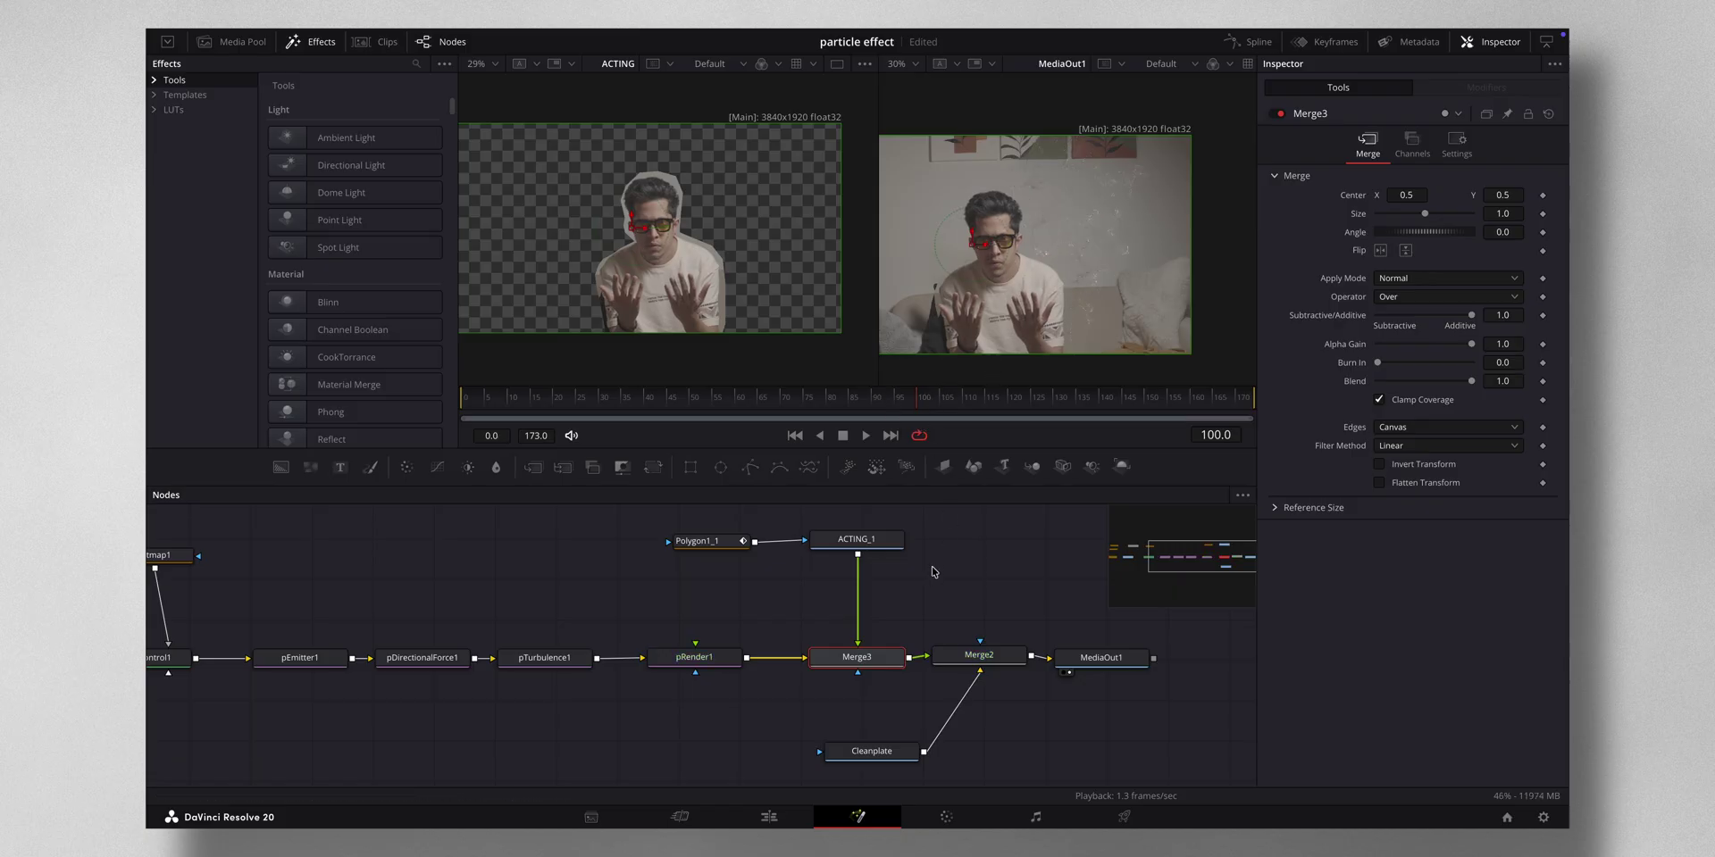
Step: Select Polygon2, shift Cleanplate further right, and paste a Polygon2_1 copy
scroll(860, 586, left, 10)
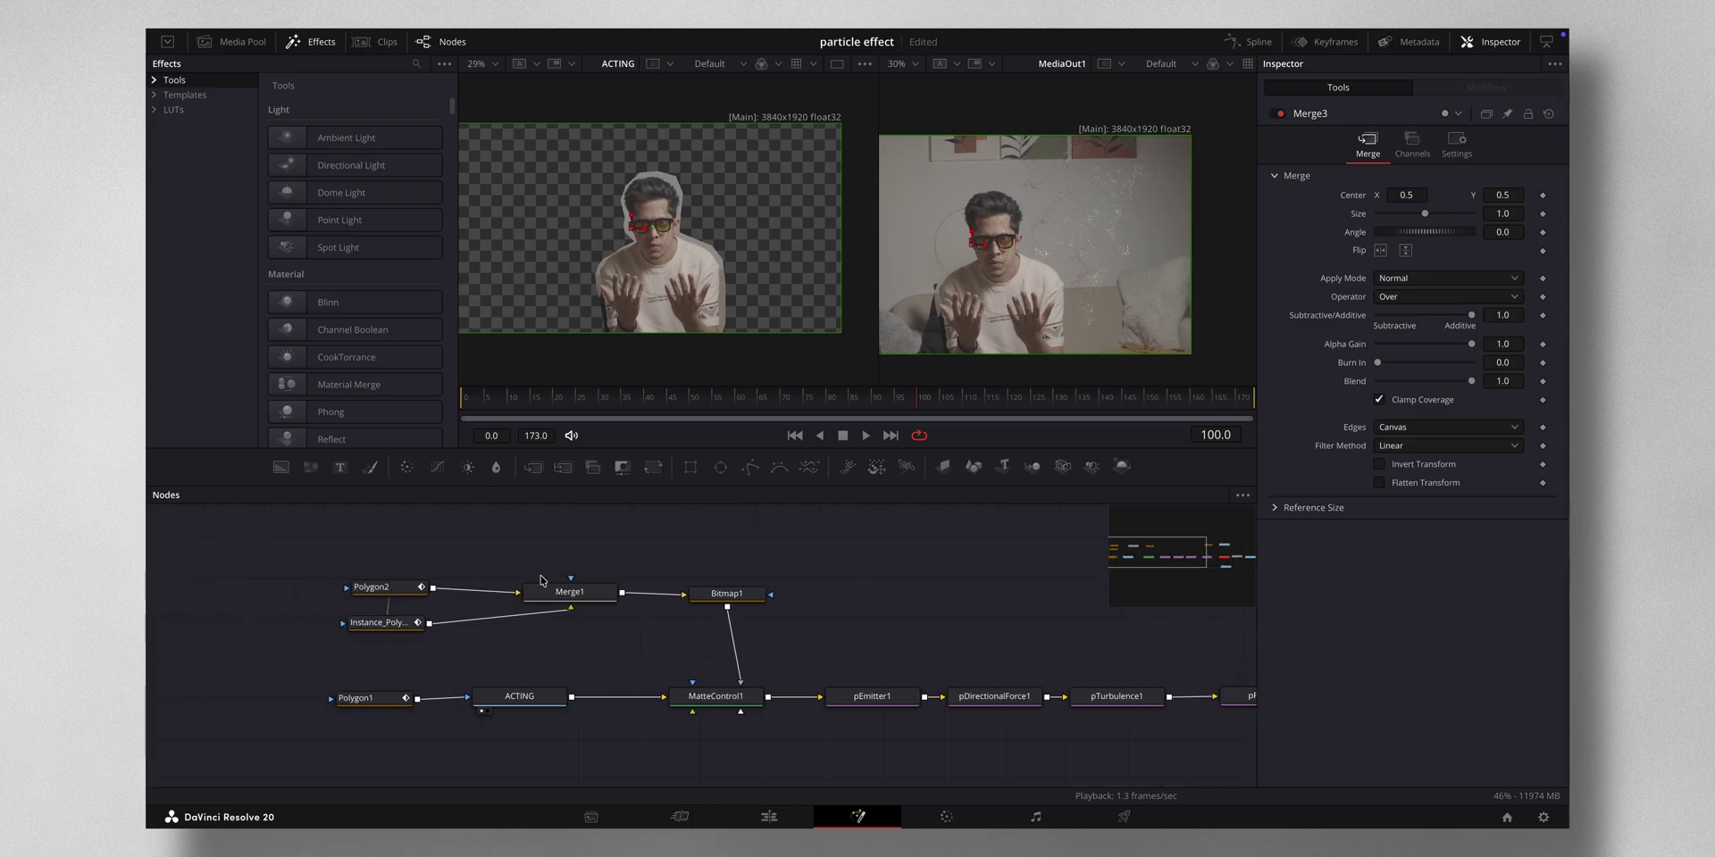
click(403, 589)
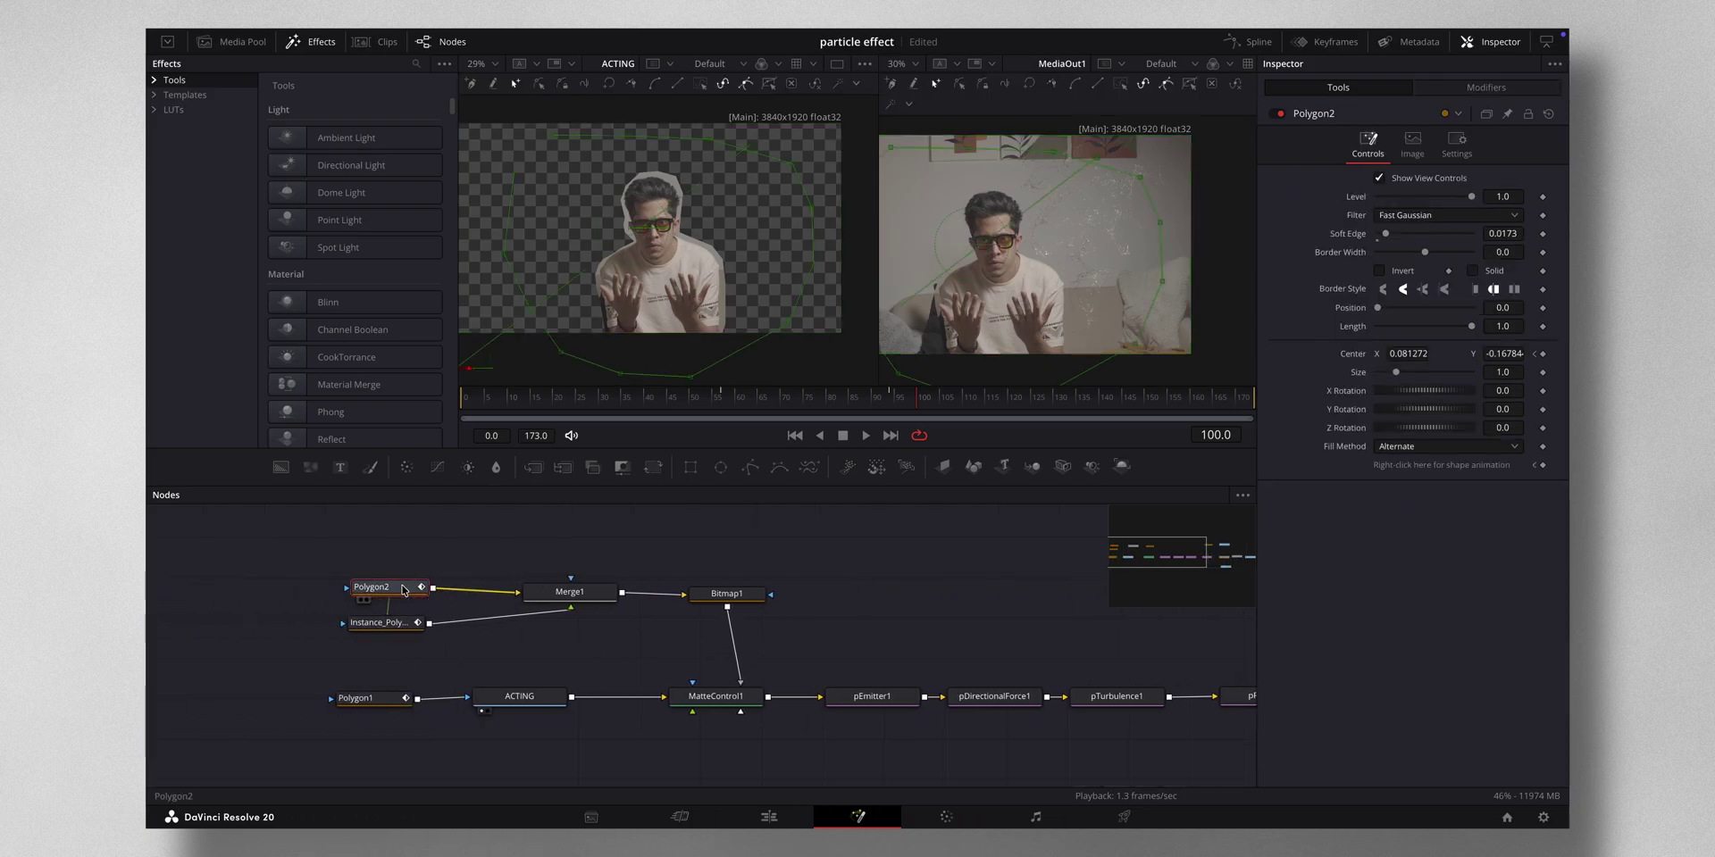
scroll(843, 634, right, 10)
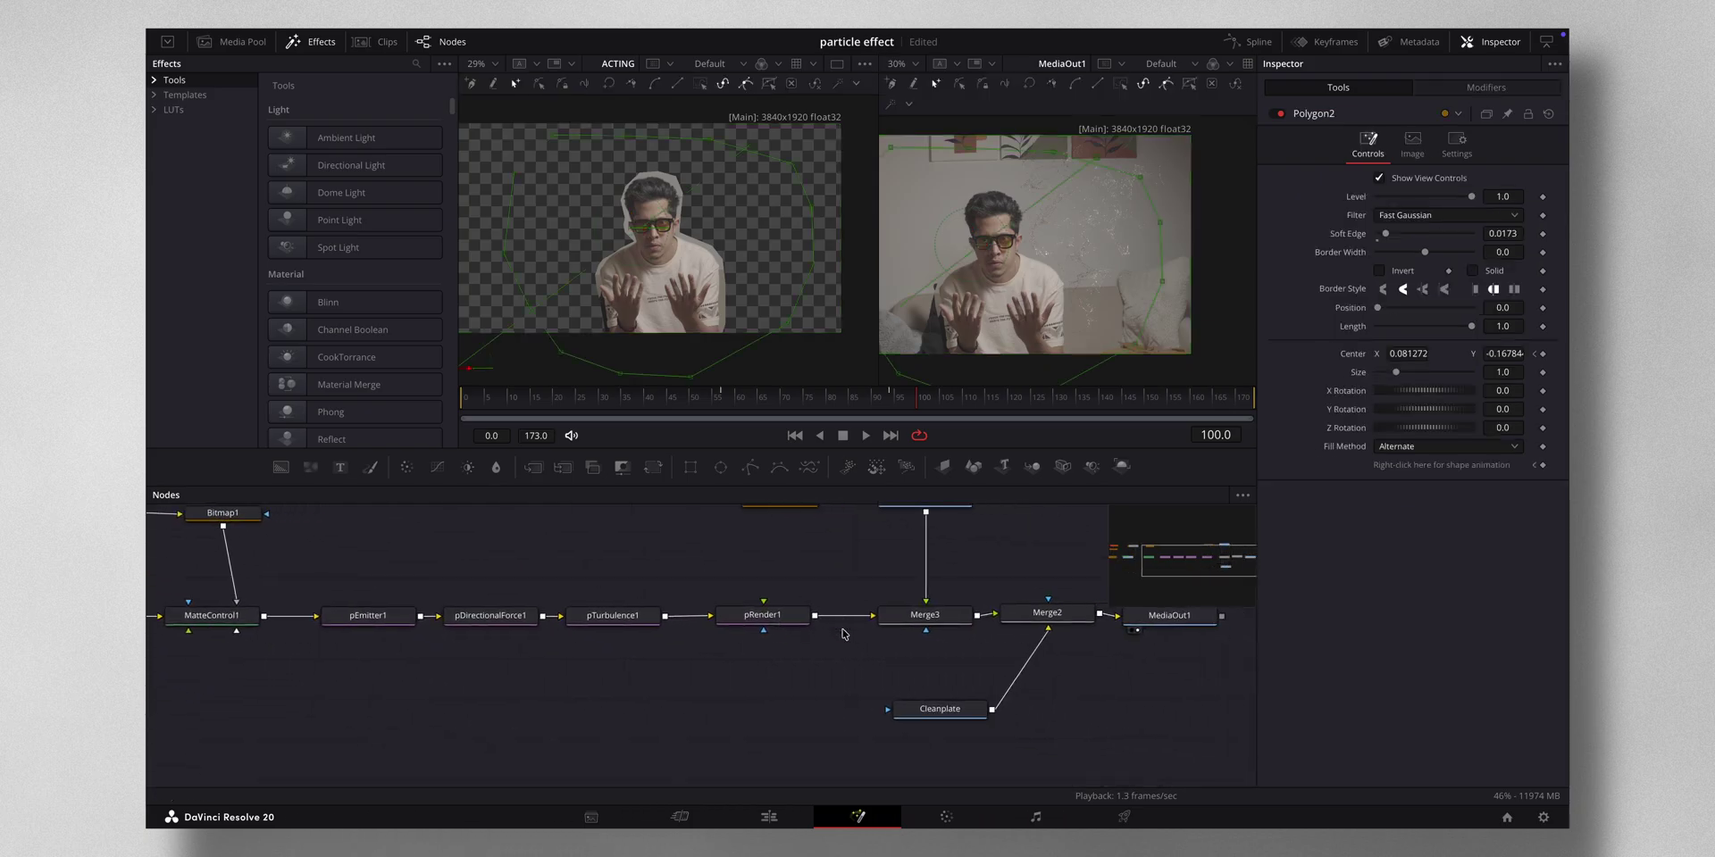
drag(937, 708, 1056, 707)
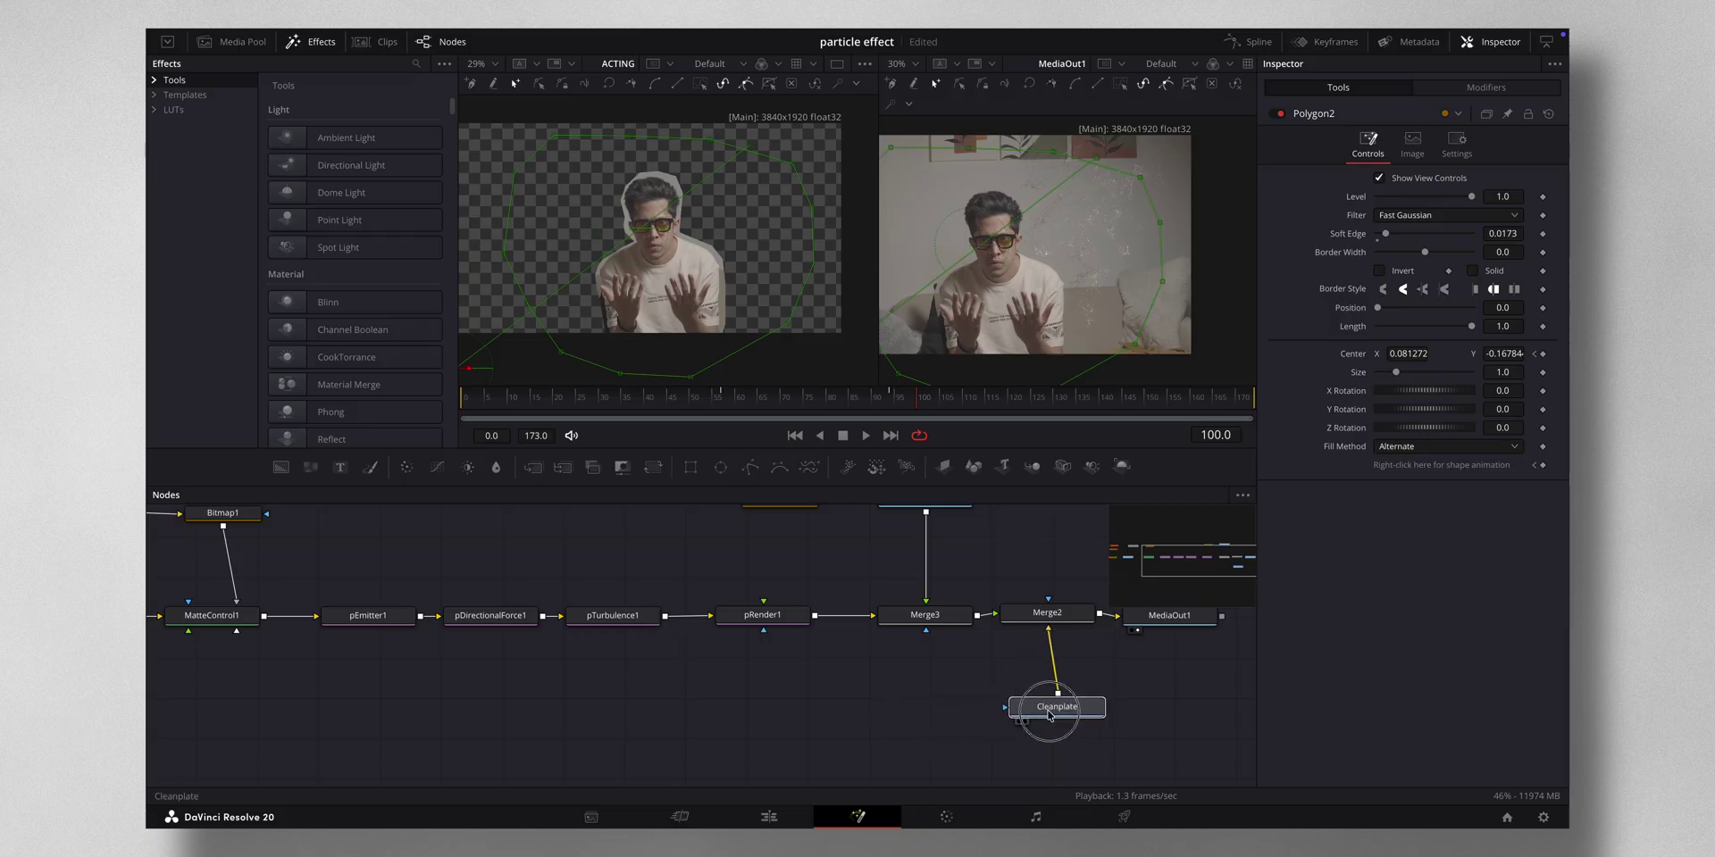
click(835, 699)
key(ctrl+v)
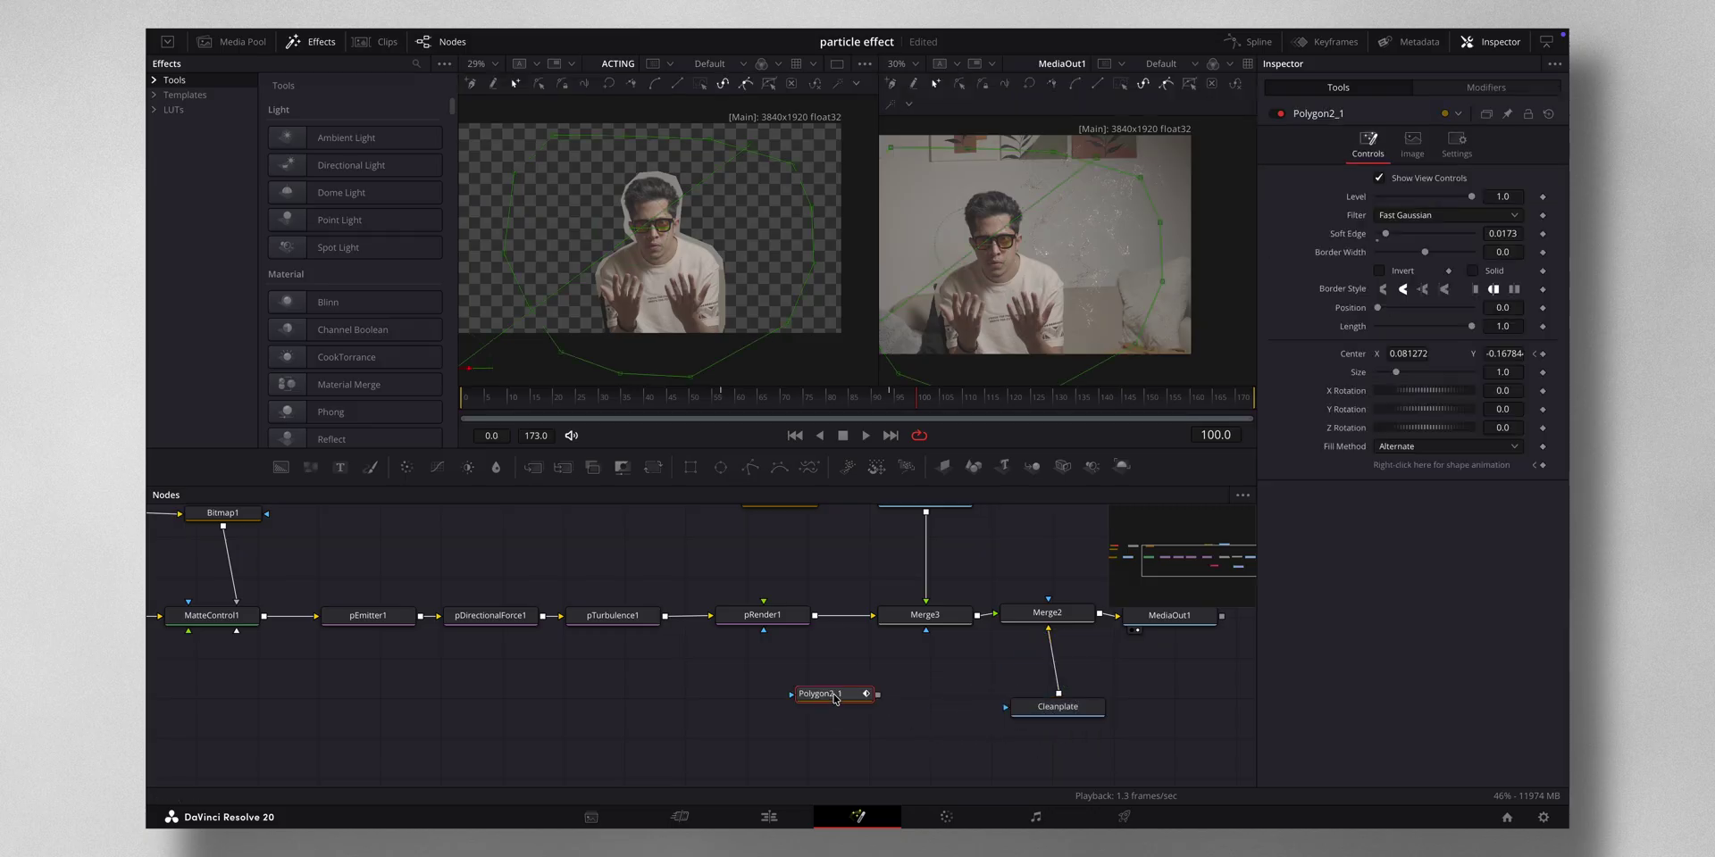
Step: Place Polygon2_1 below the merges and enable its Invert and Solid options
drag(835, 700, 925, 632)
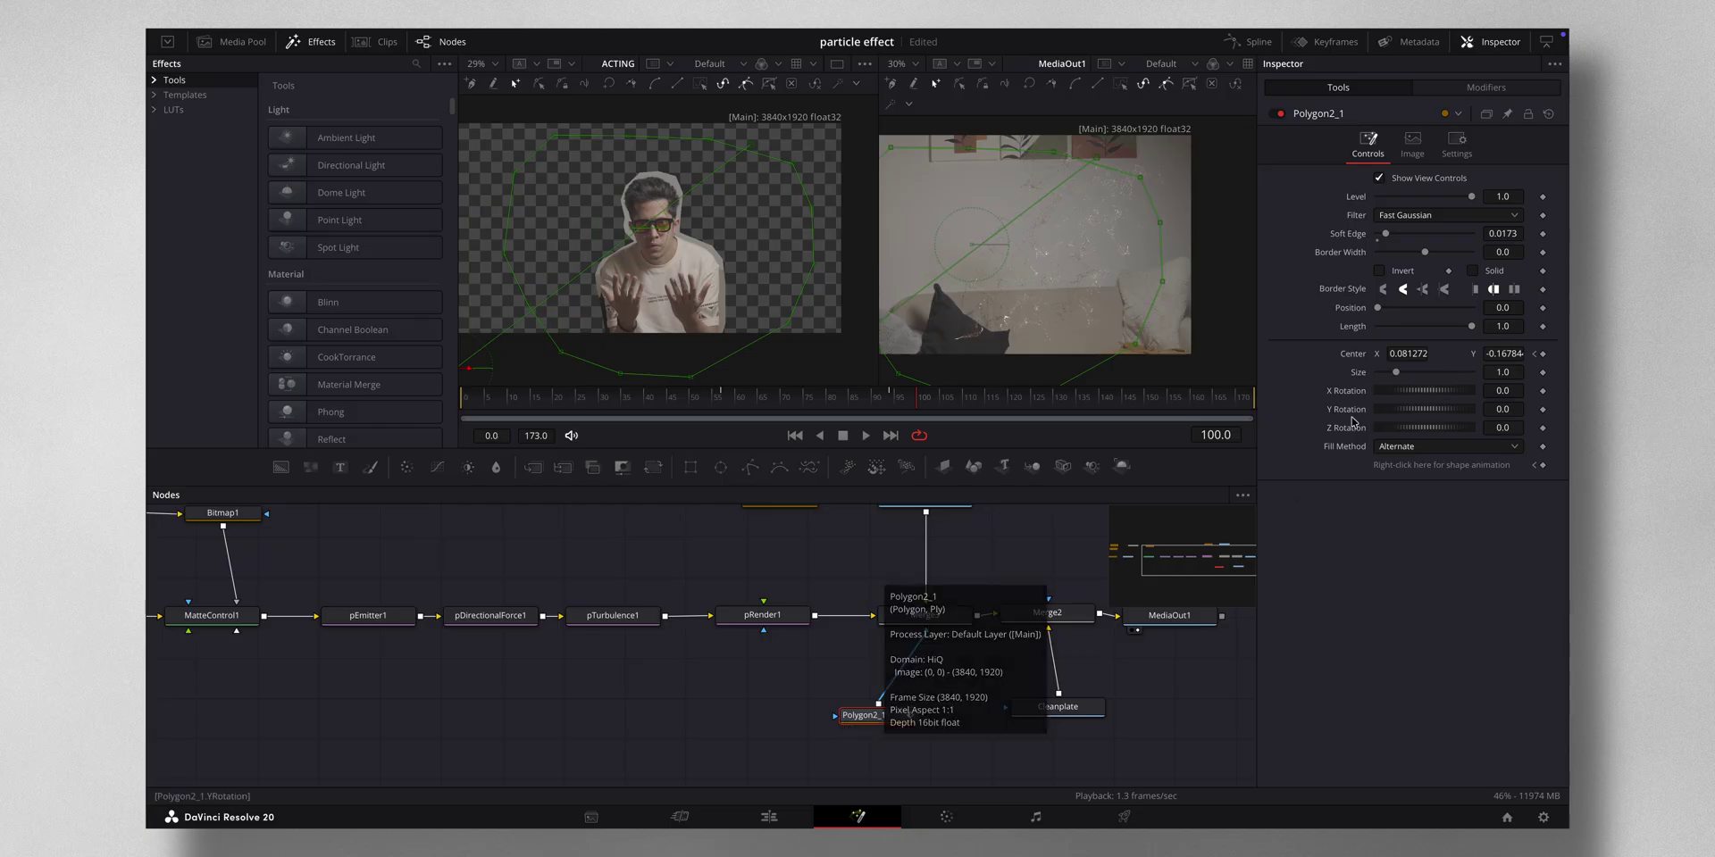
click(1380, 272)
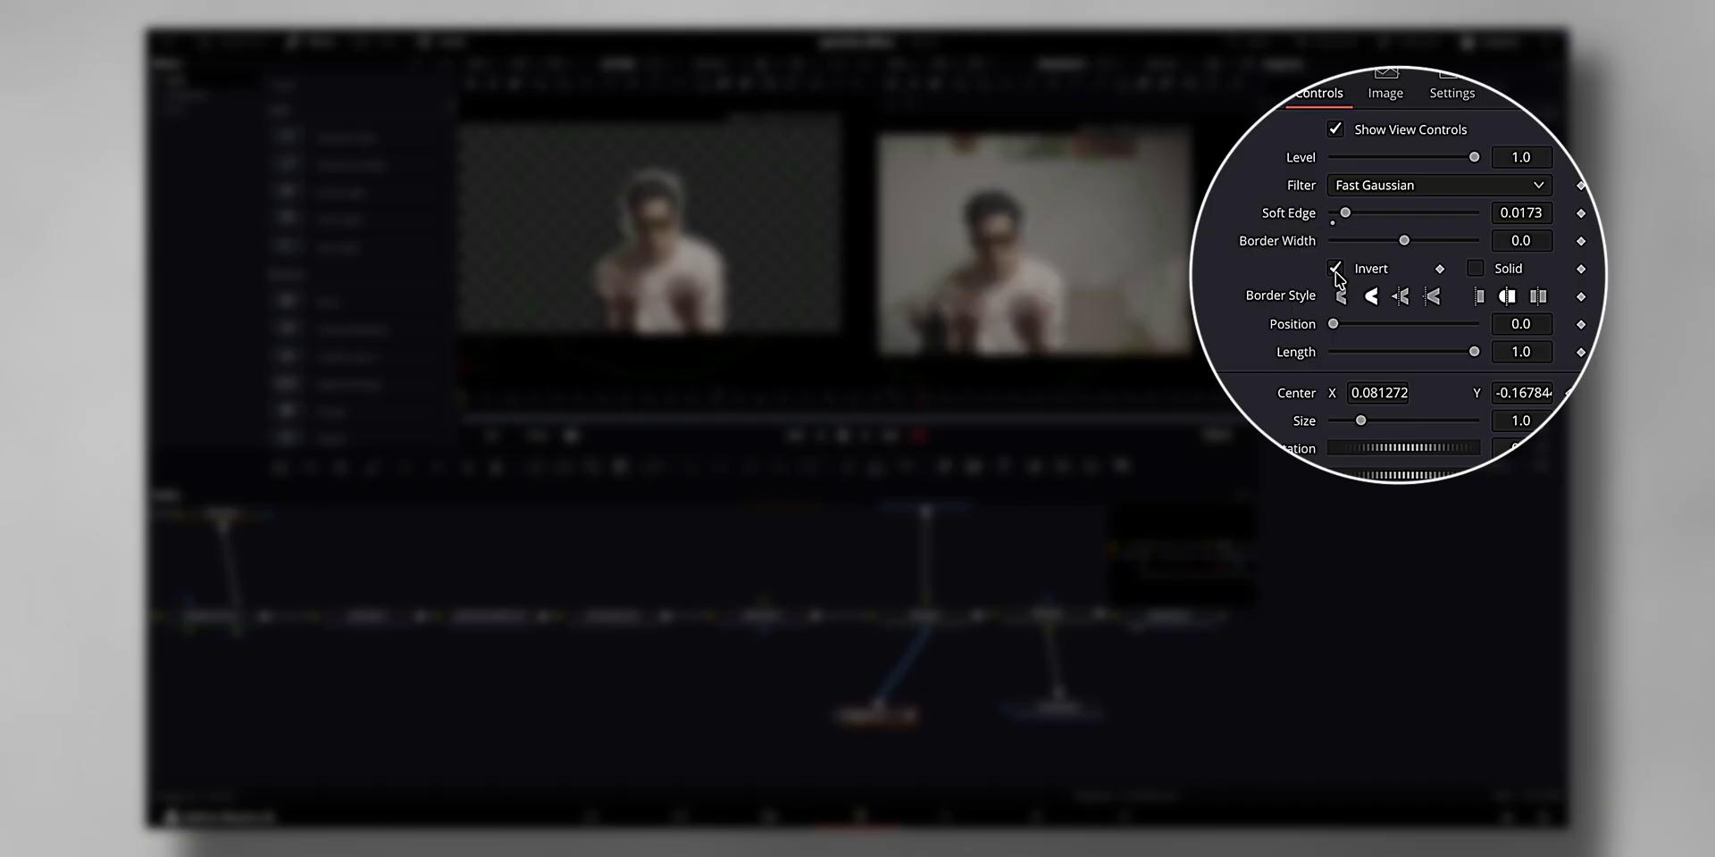
click(1476, 269)
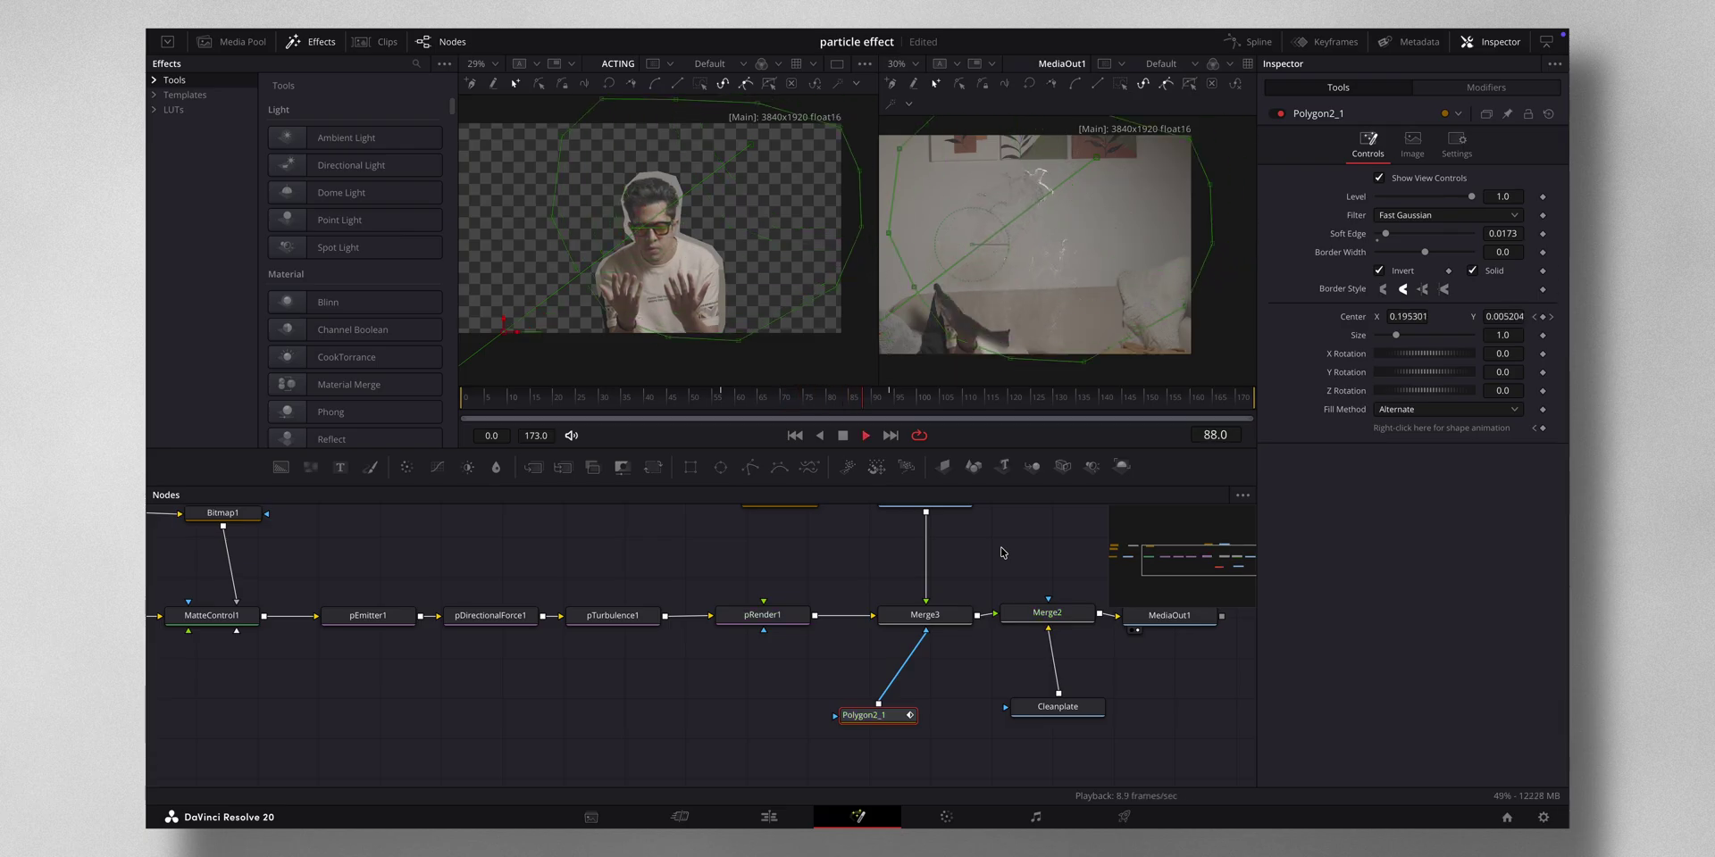
click(415, 616)
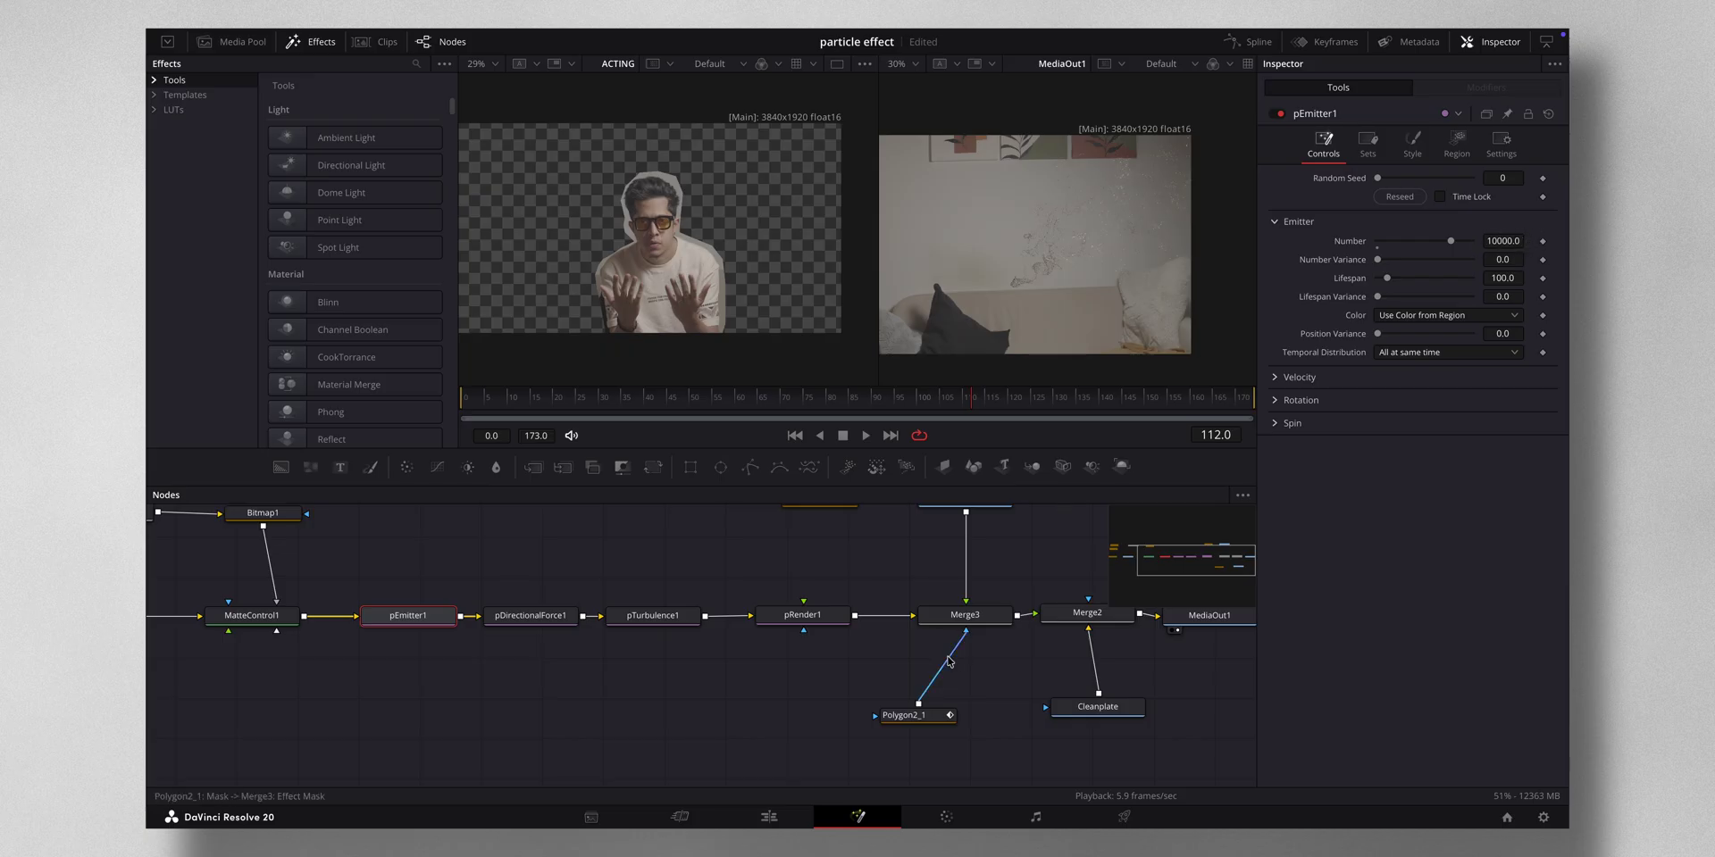
Step: Place Polygon2_1 below Merge3, then review the Polygon1 mask and ACTING footage nodes
drag(931, 720, 980, 710)
scroll(616, 645, left, 10)
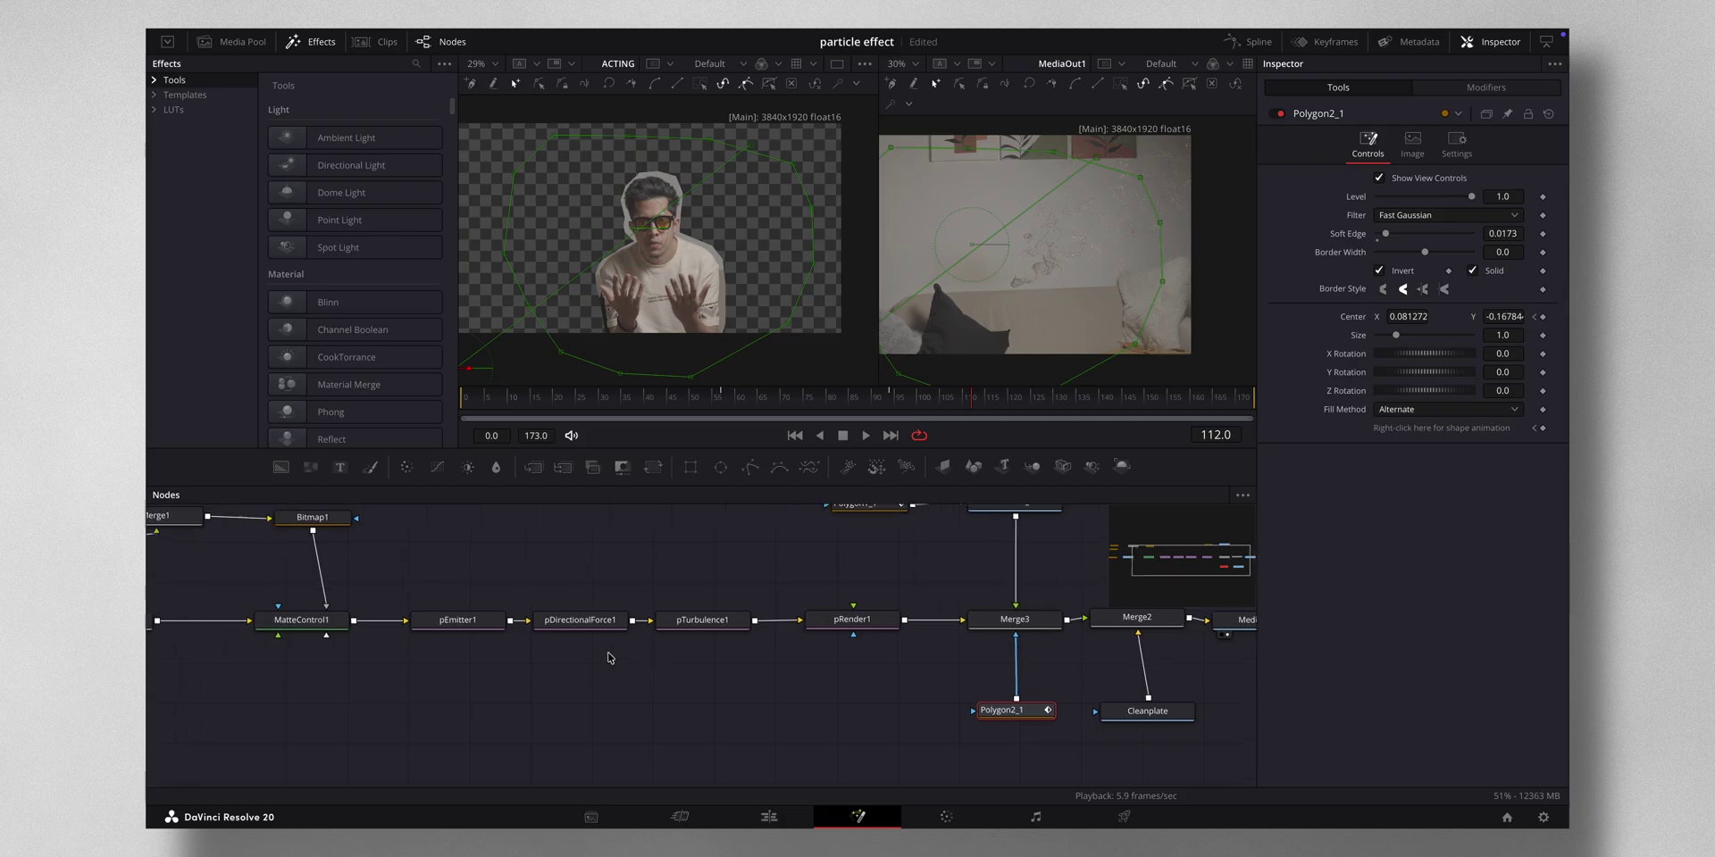
click(822, 584)
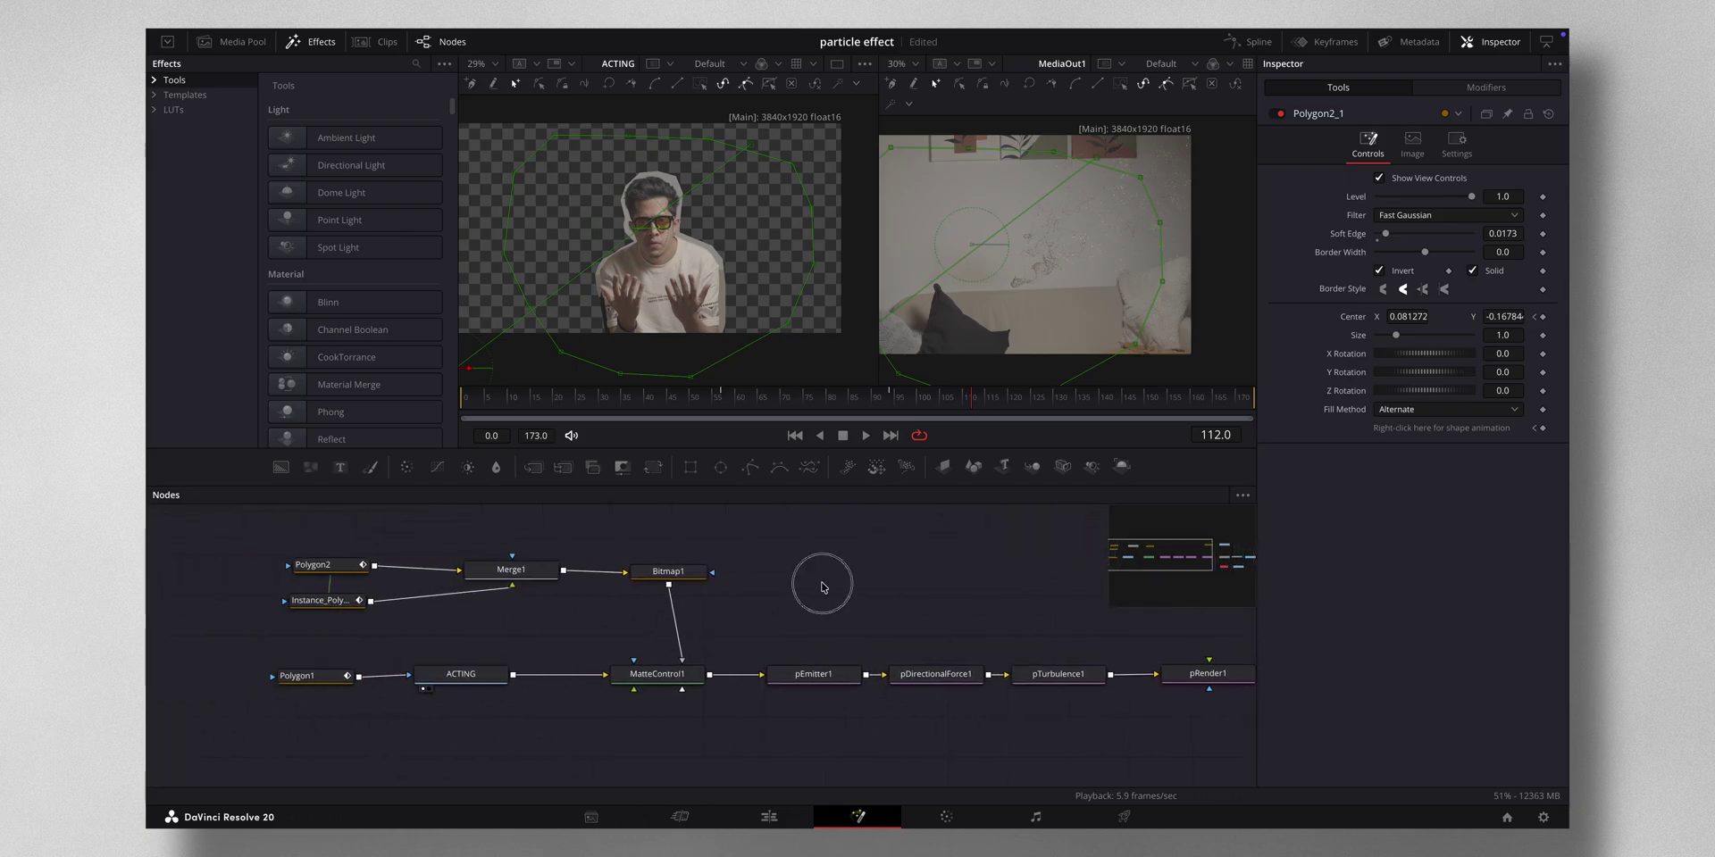
click(460, 675)
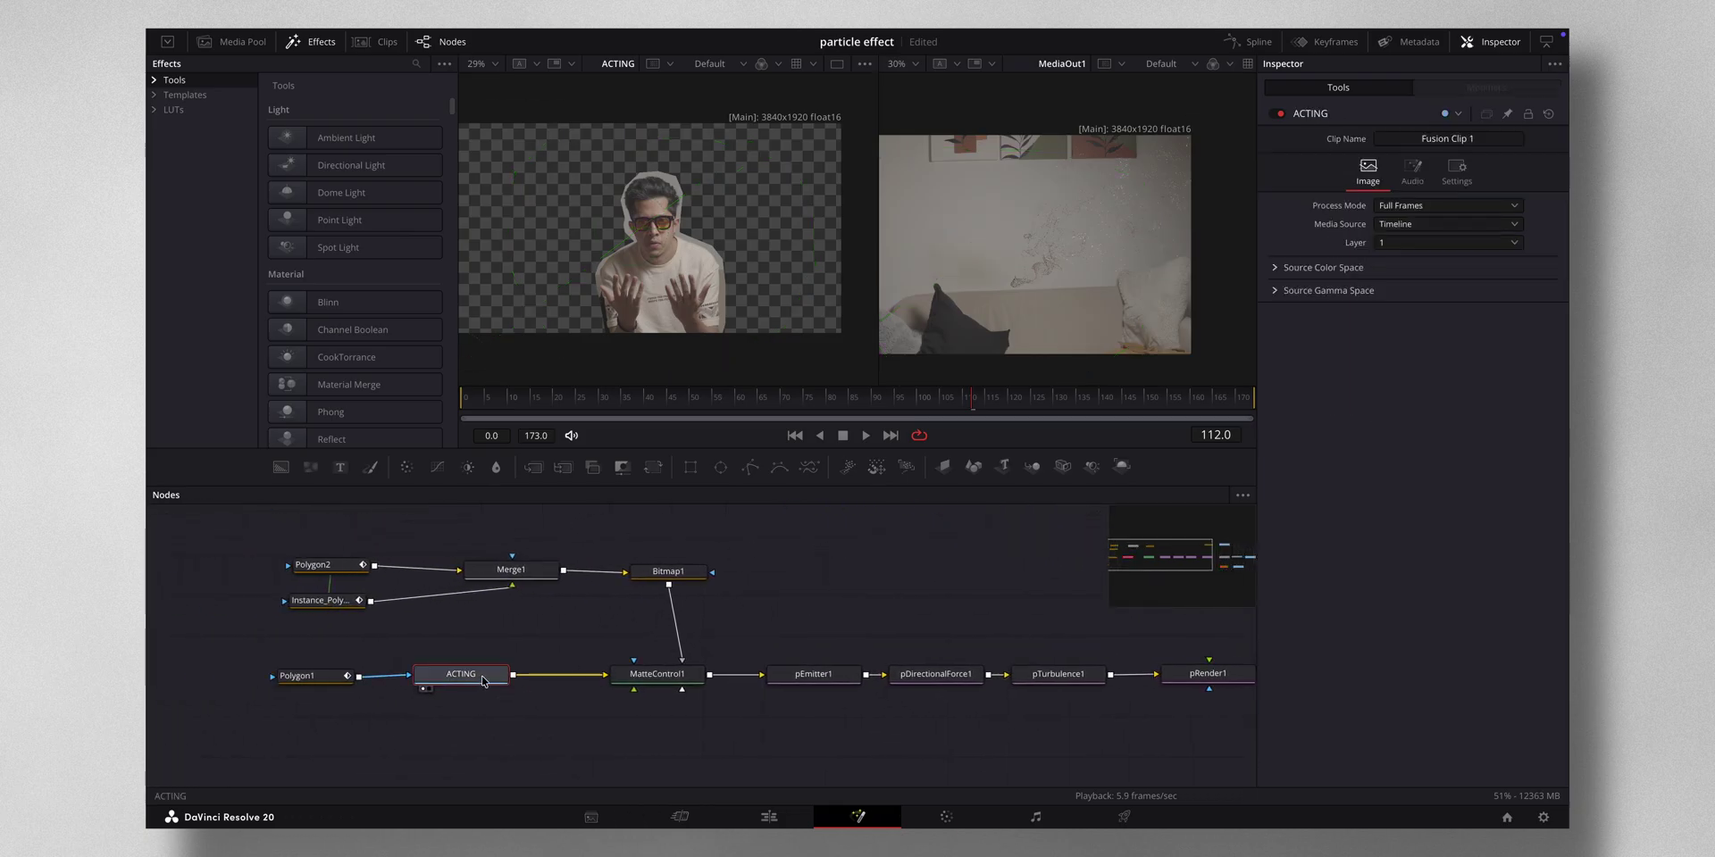
click(325, 680)
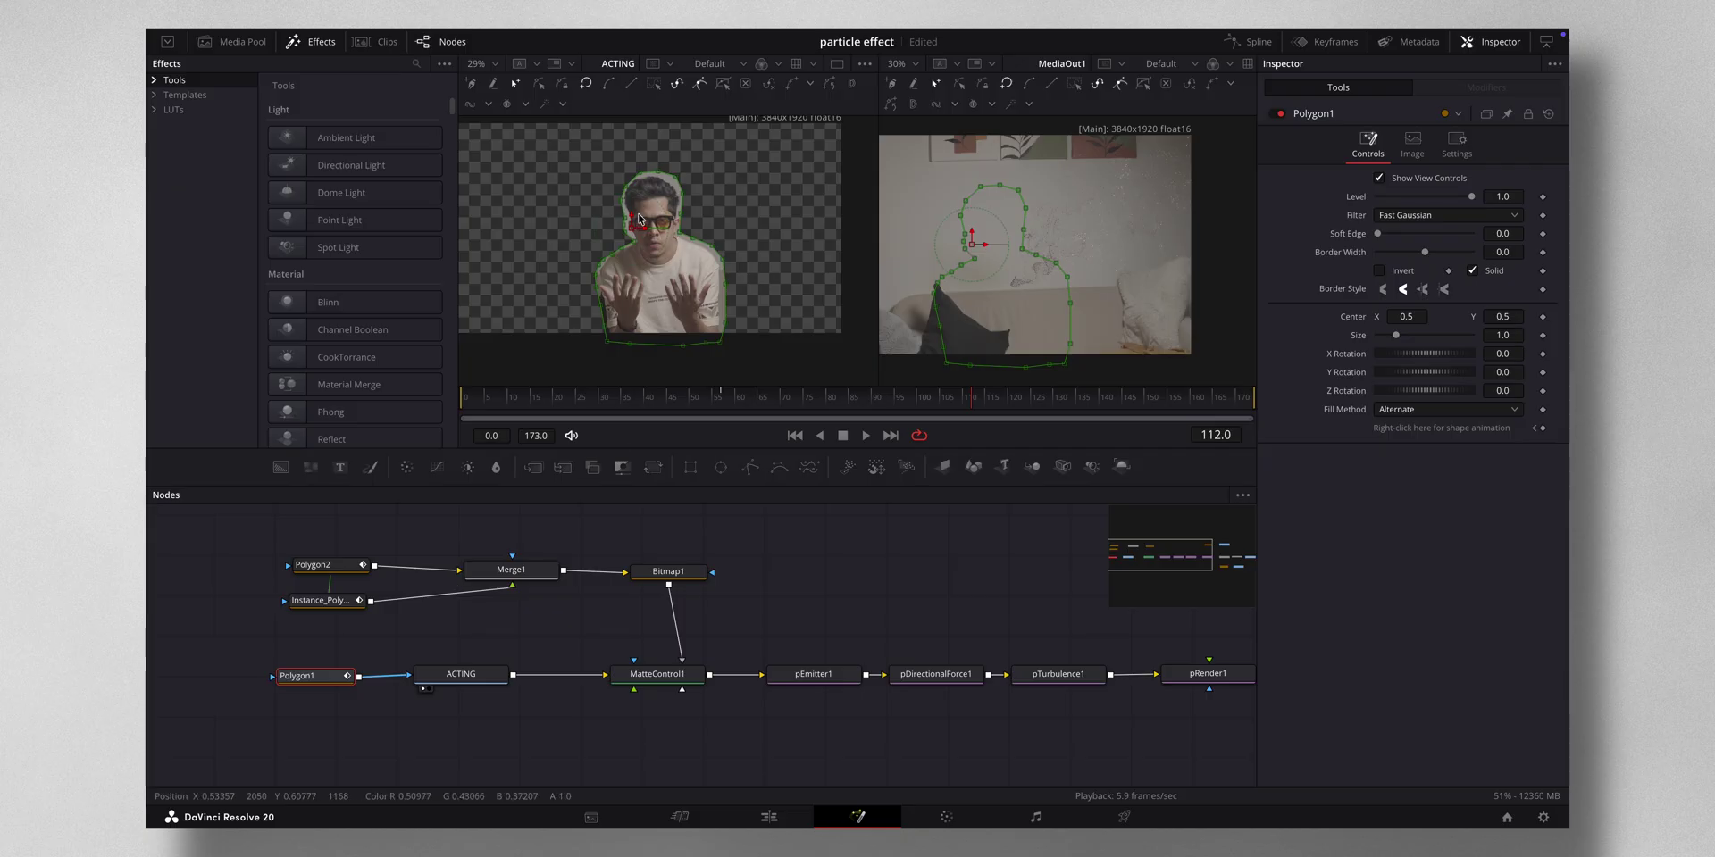
click(461, 674)
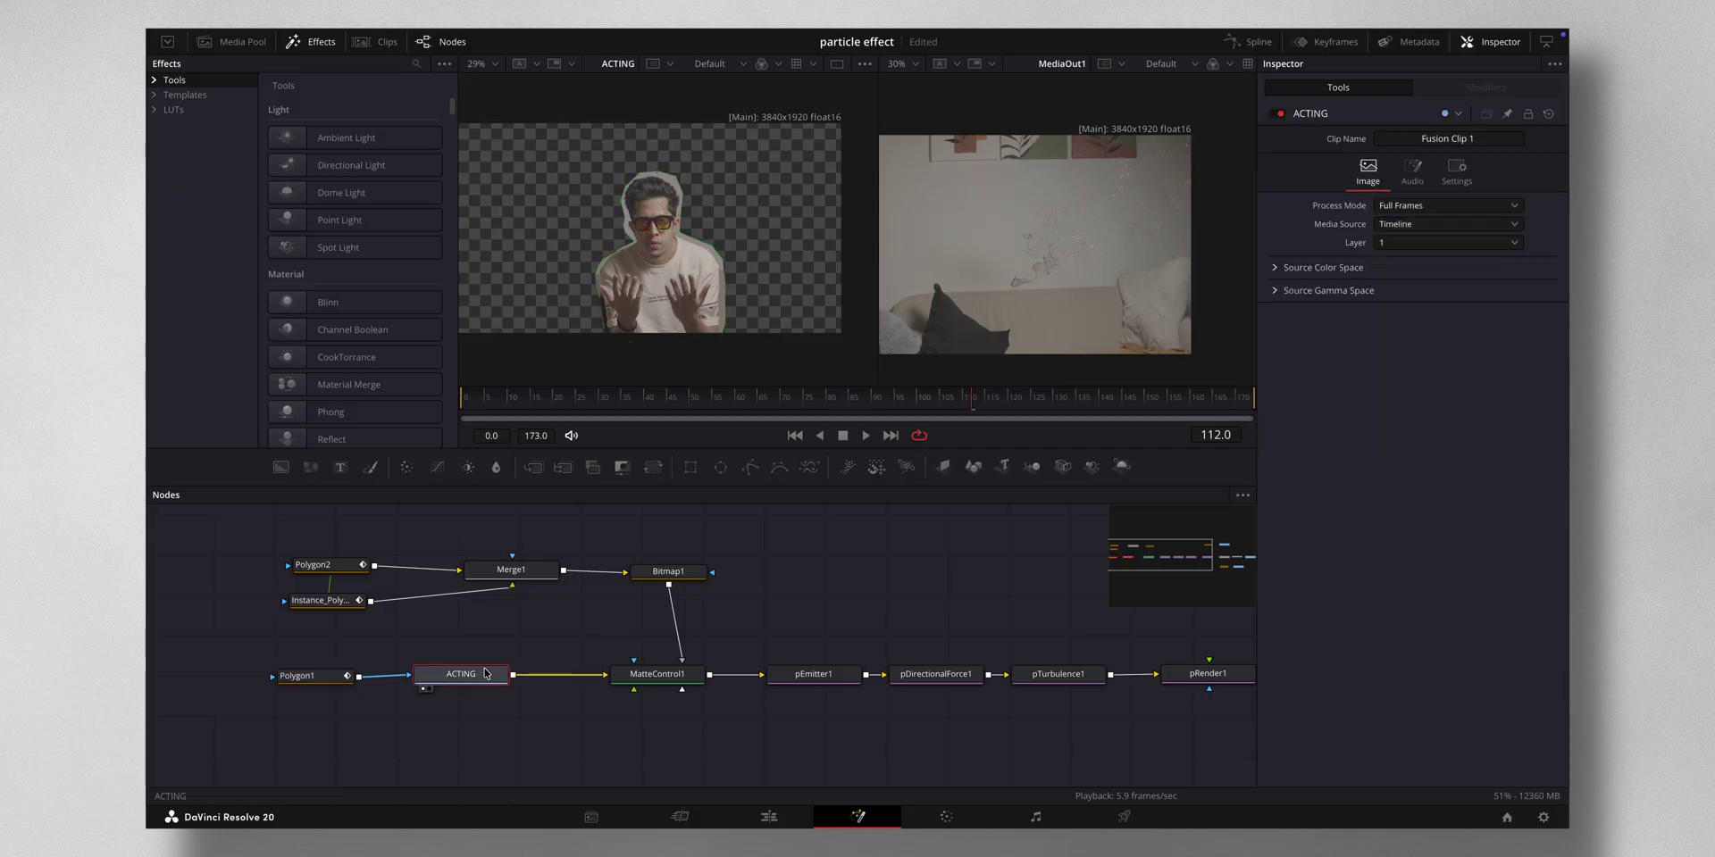
Step: Check pEmitter1's Region settings to confirm it spawns from the MatteControl1 alpha
scroll(541, 660, right, 3)
scroll(541, 660, right, 3)
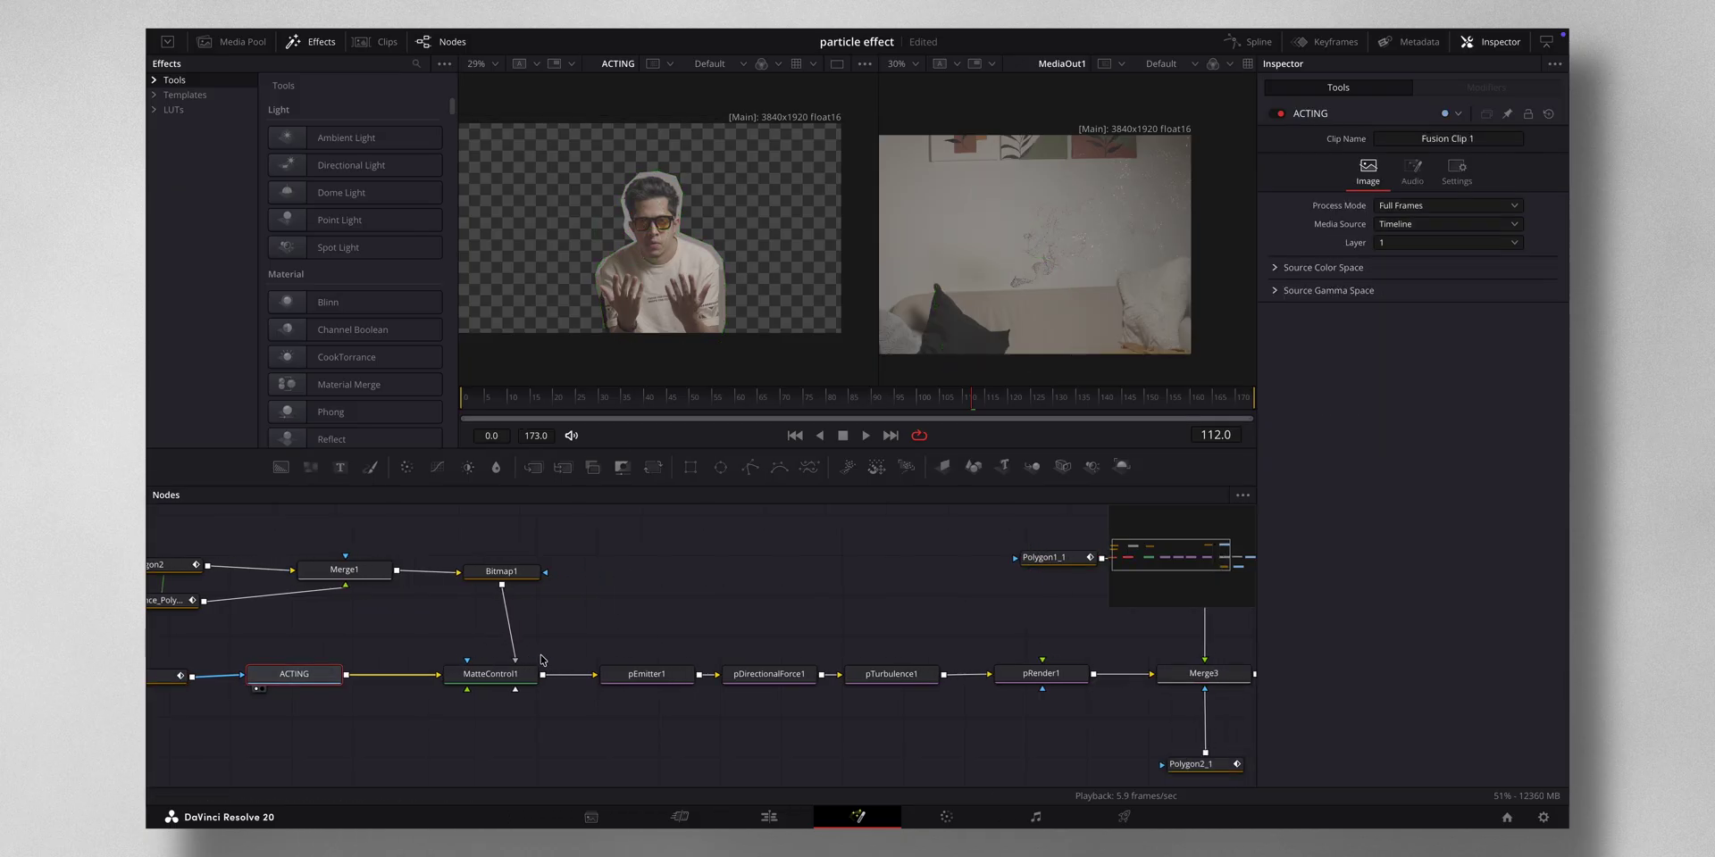
click(621, 679)
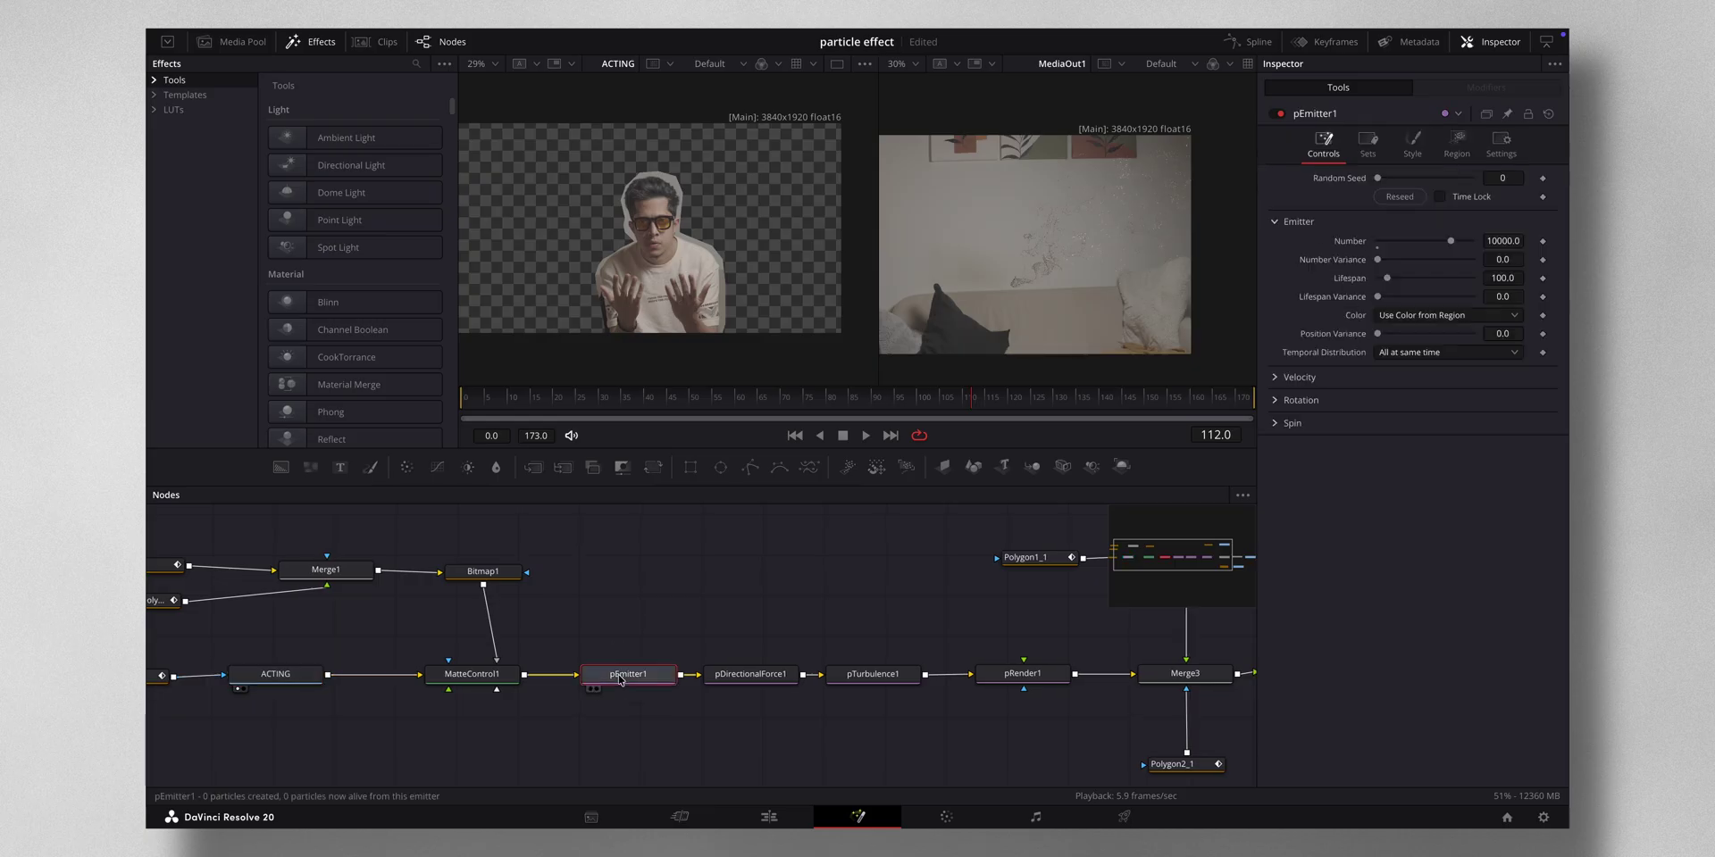
scroll(621, 679, right, 1)
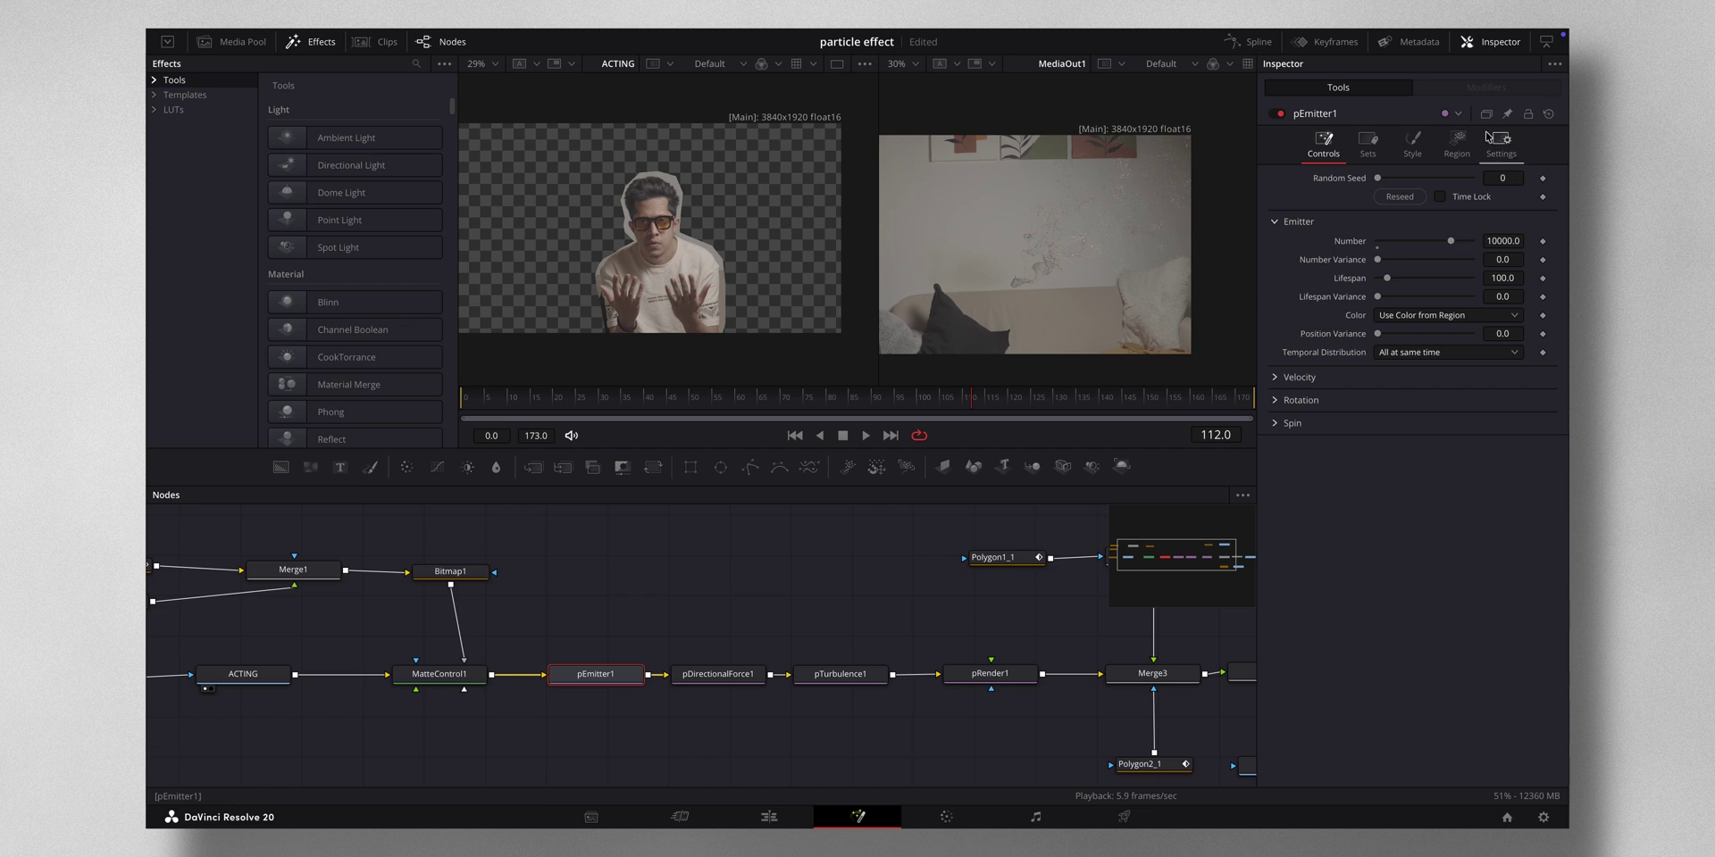
click(1457, 143)
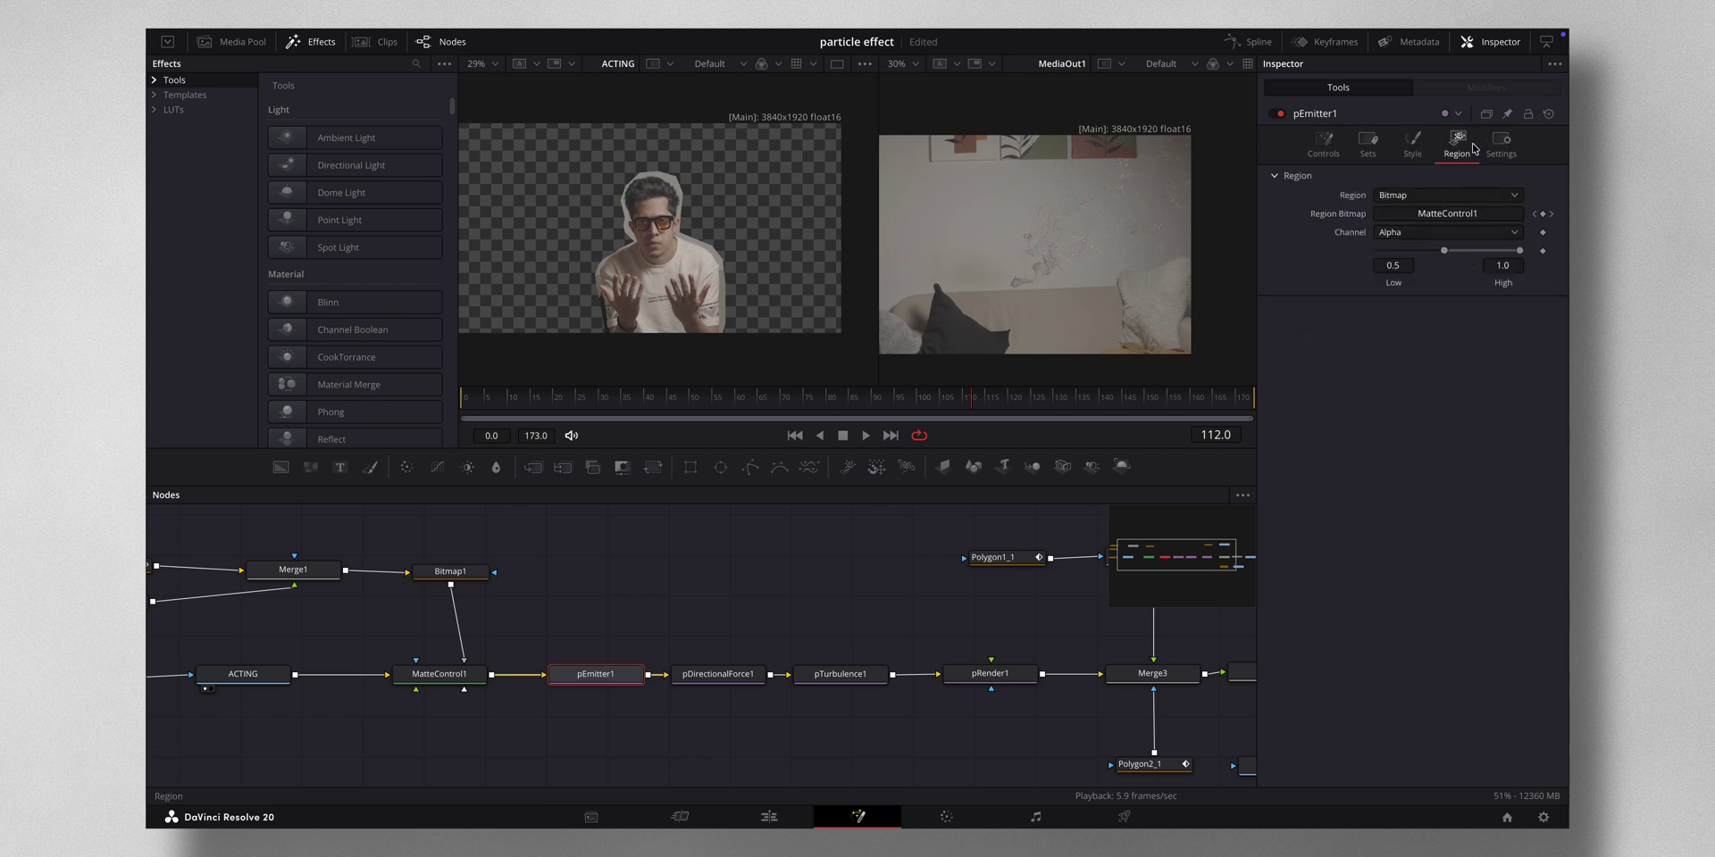
Step: Review the pDirectionalForce1, pTurbulence1 and pRender1 settings in the Inspector
click(747, 676)
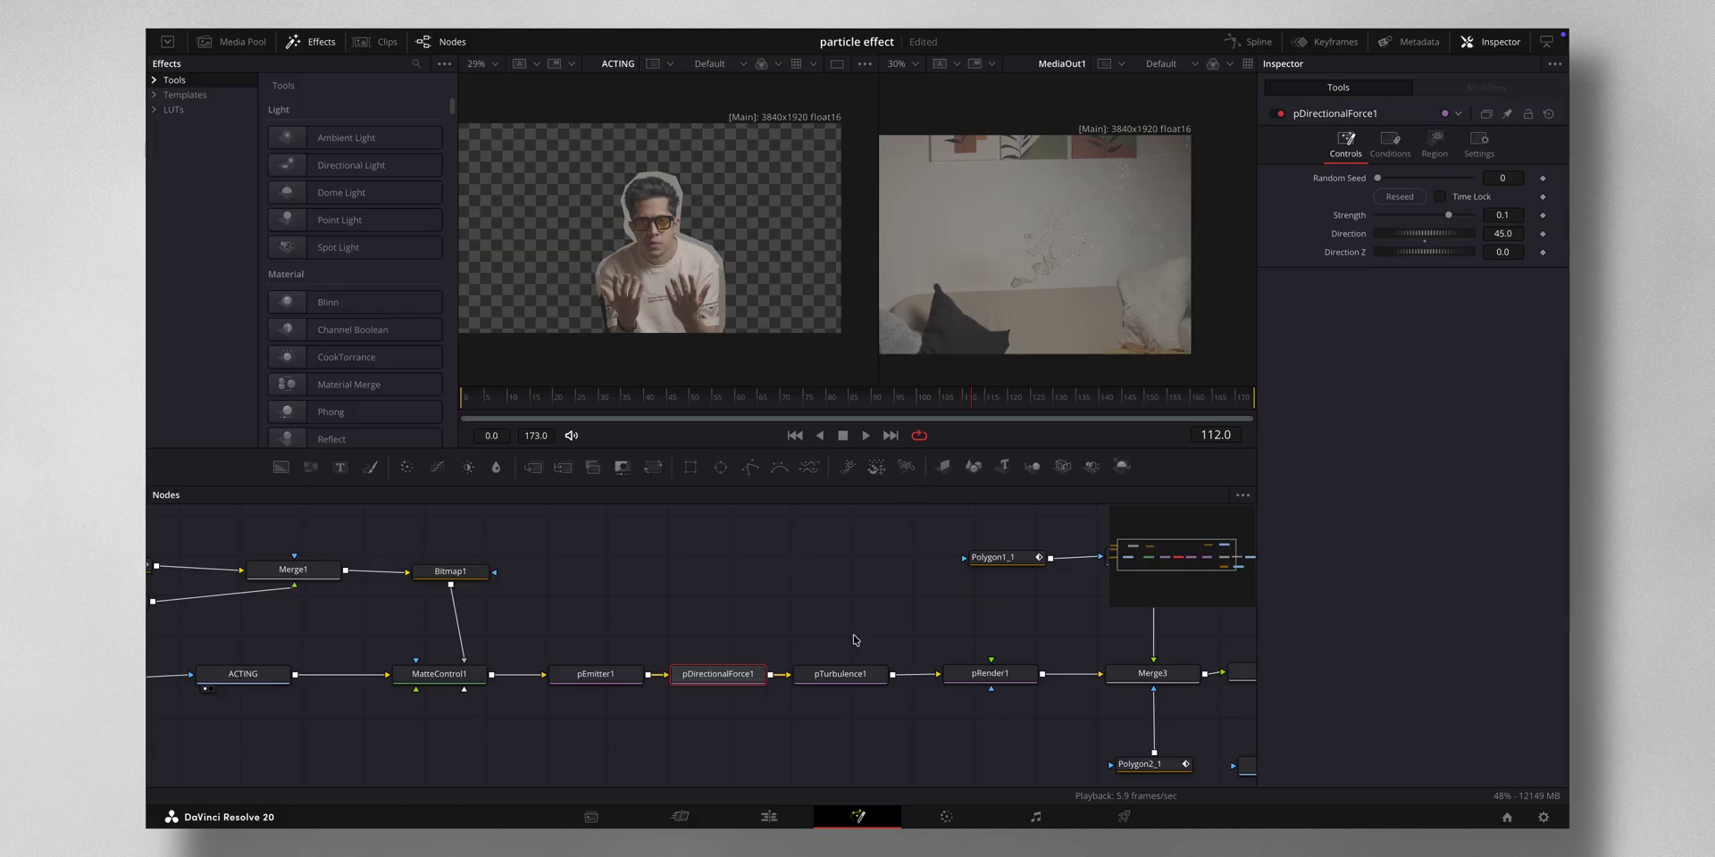
click(840, 674)
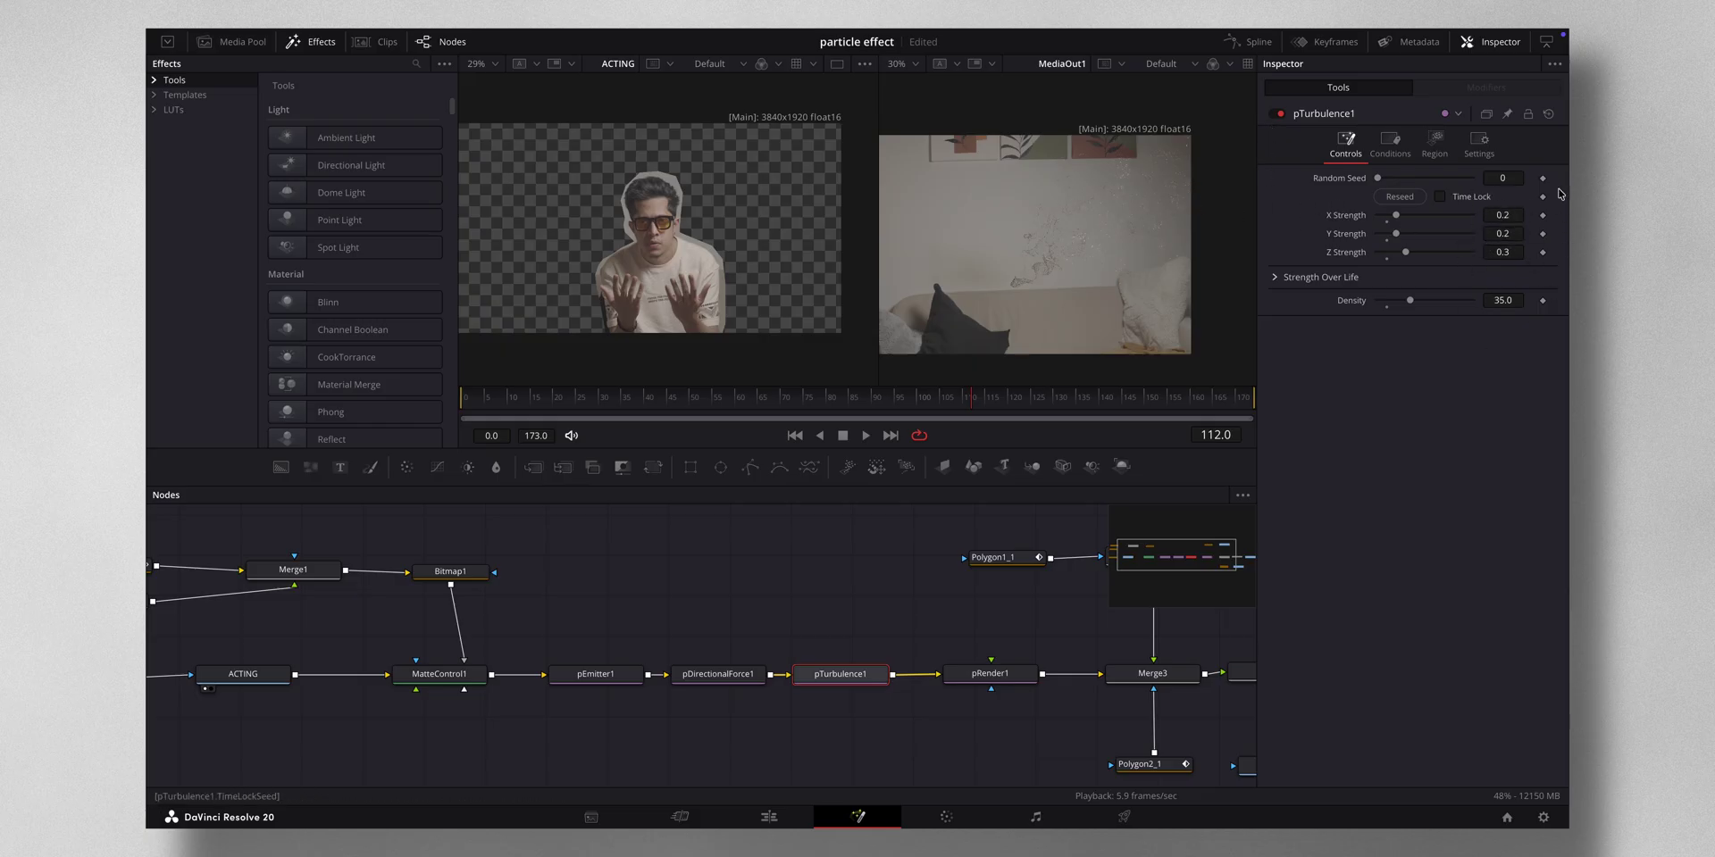
click(990, 674)
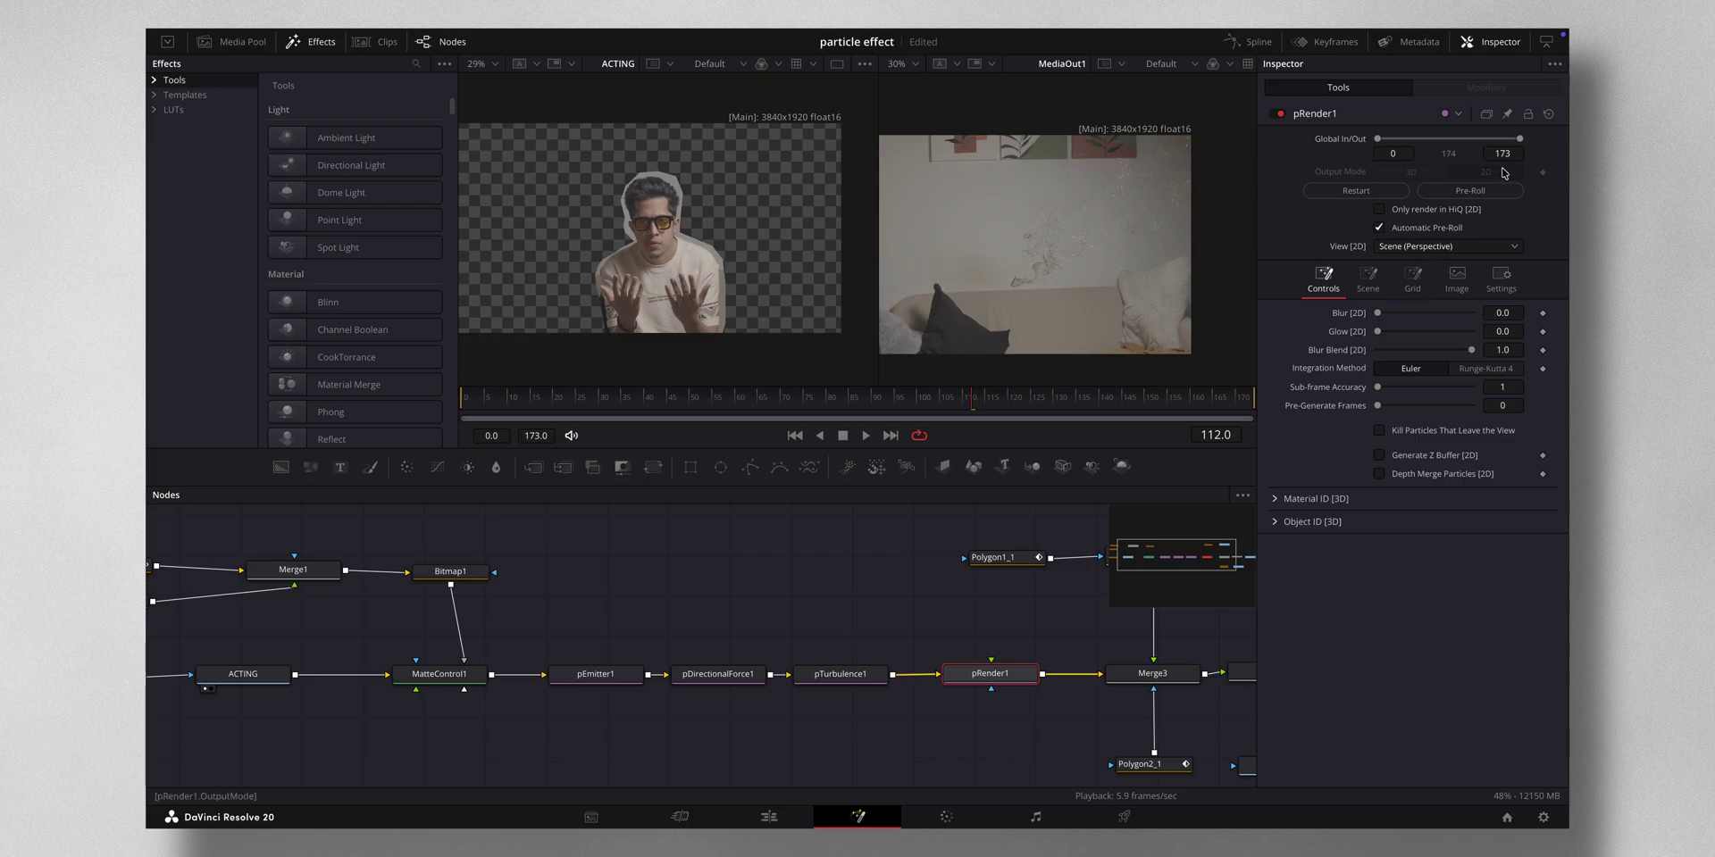
scroll(848, 715, left, 1)
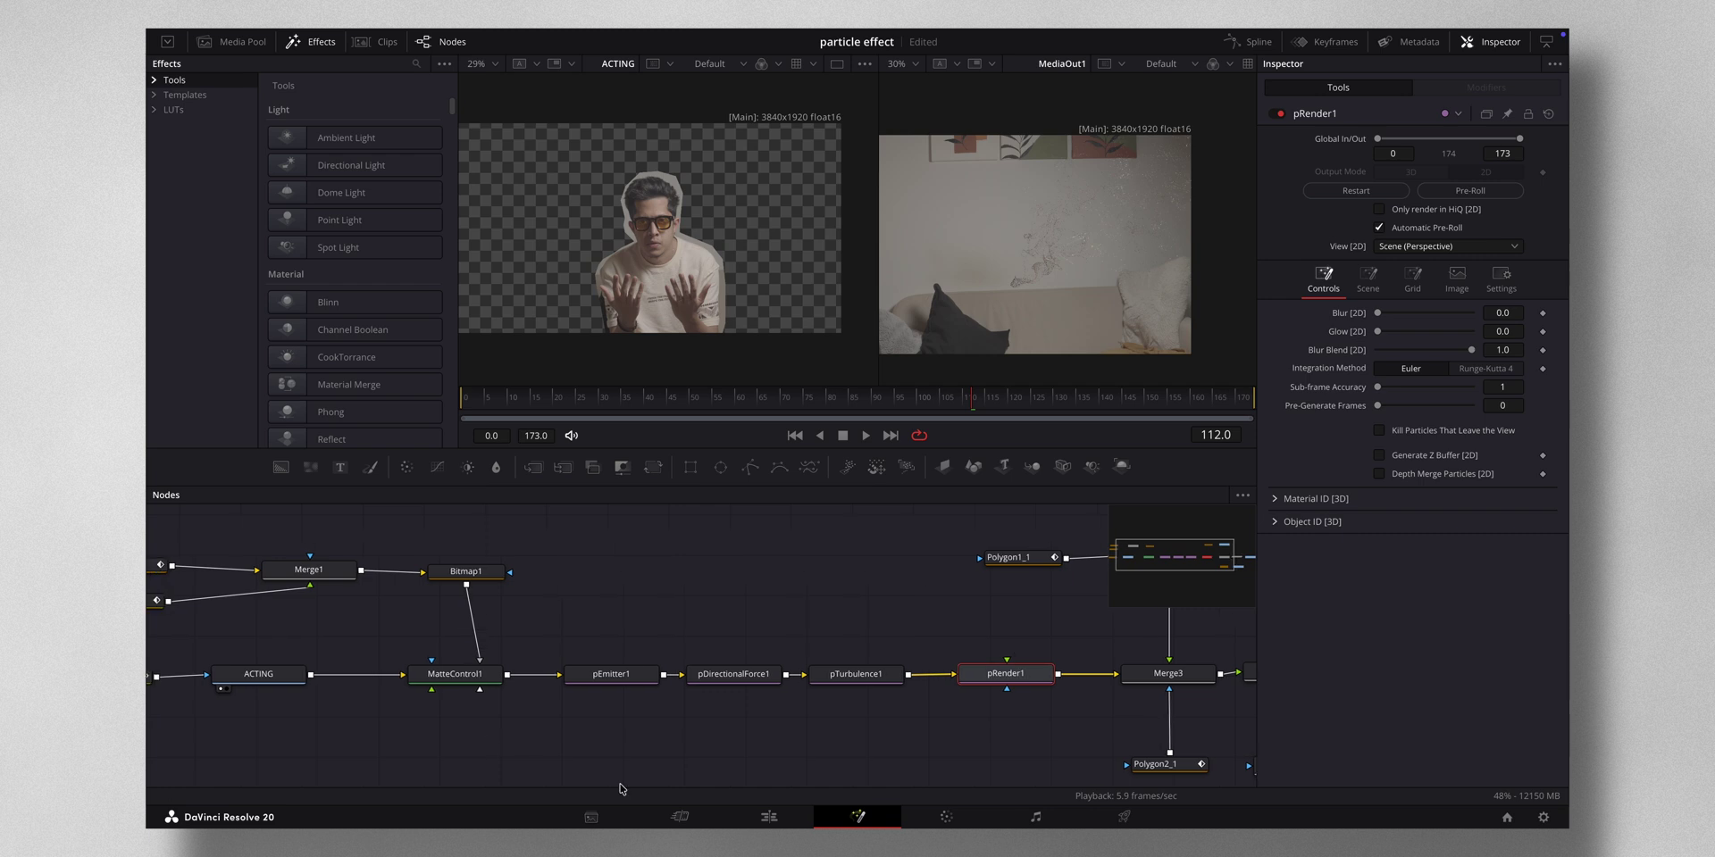
scroll(783, 647, left, 10)
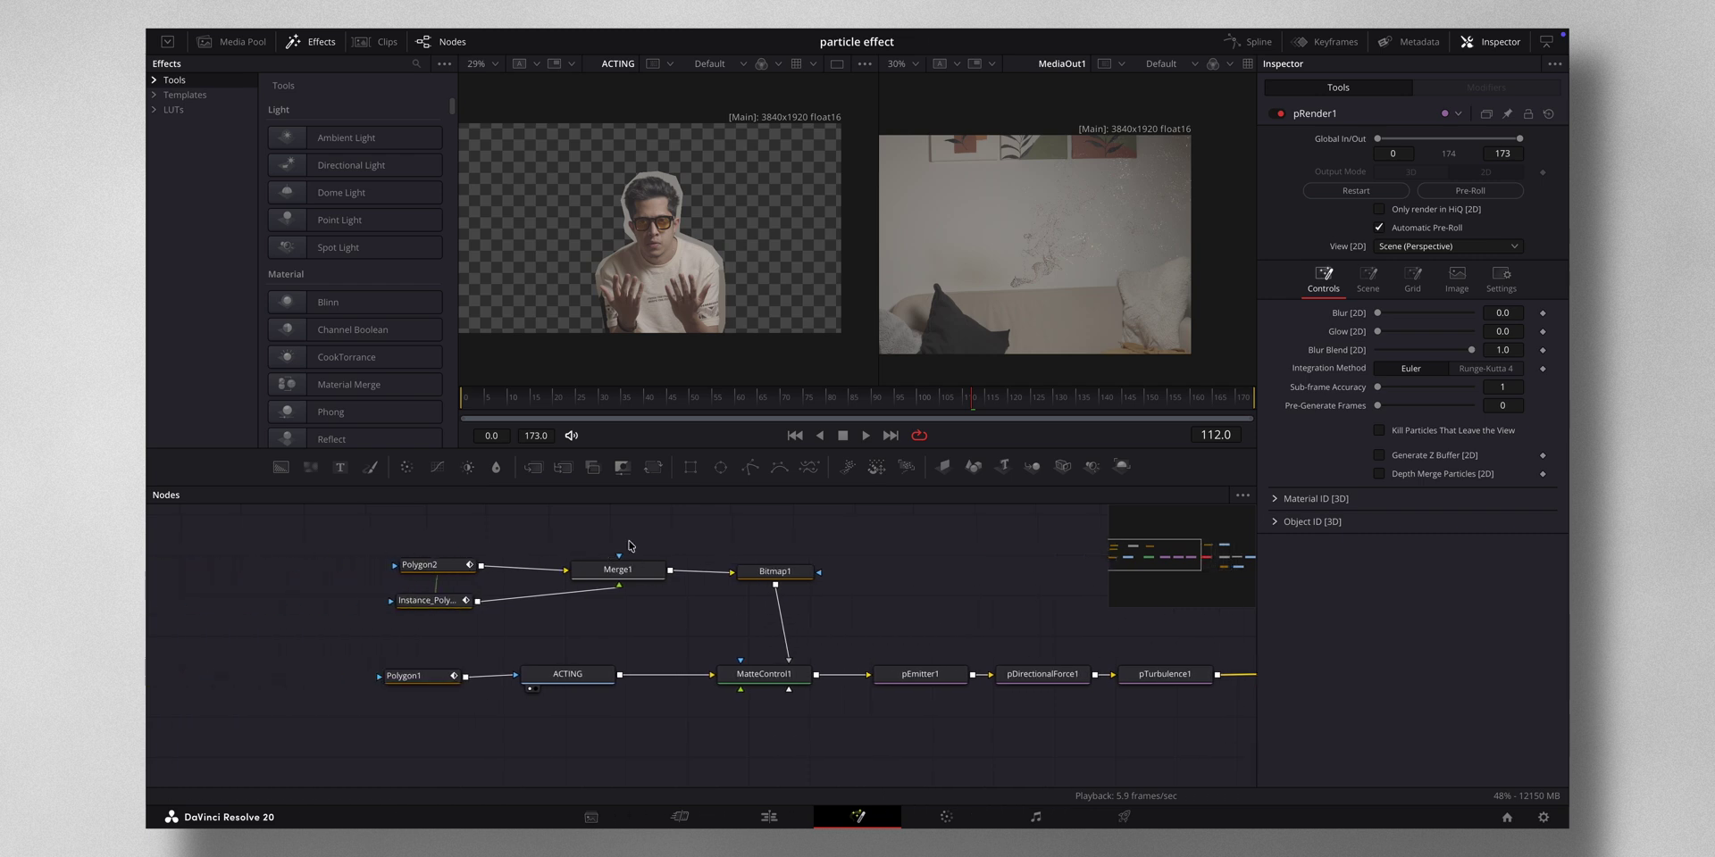
Step: Load Instance_Polygon2 into the left viewer to see its soft border ring alone
click(437, 564)
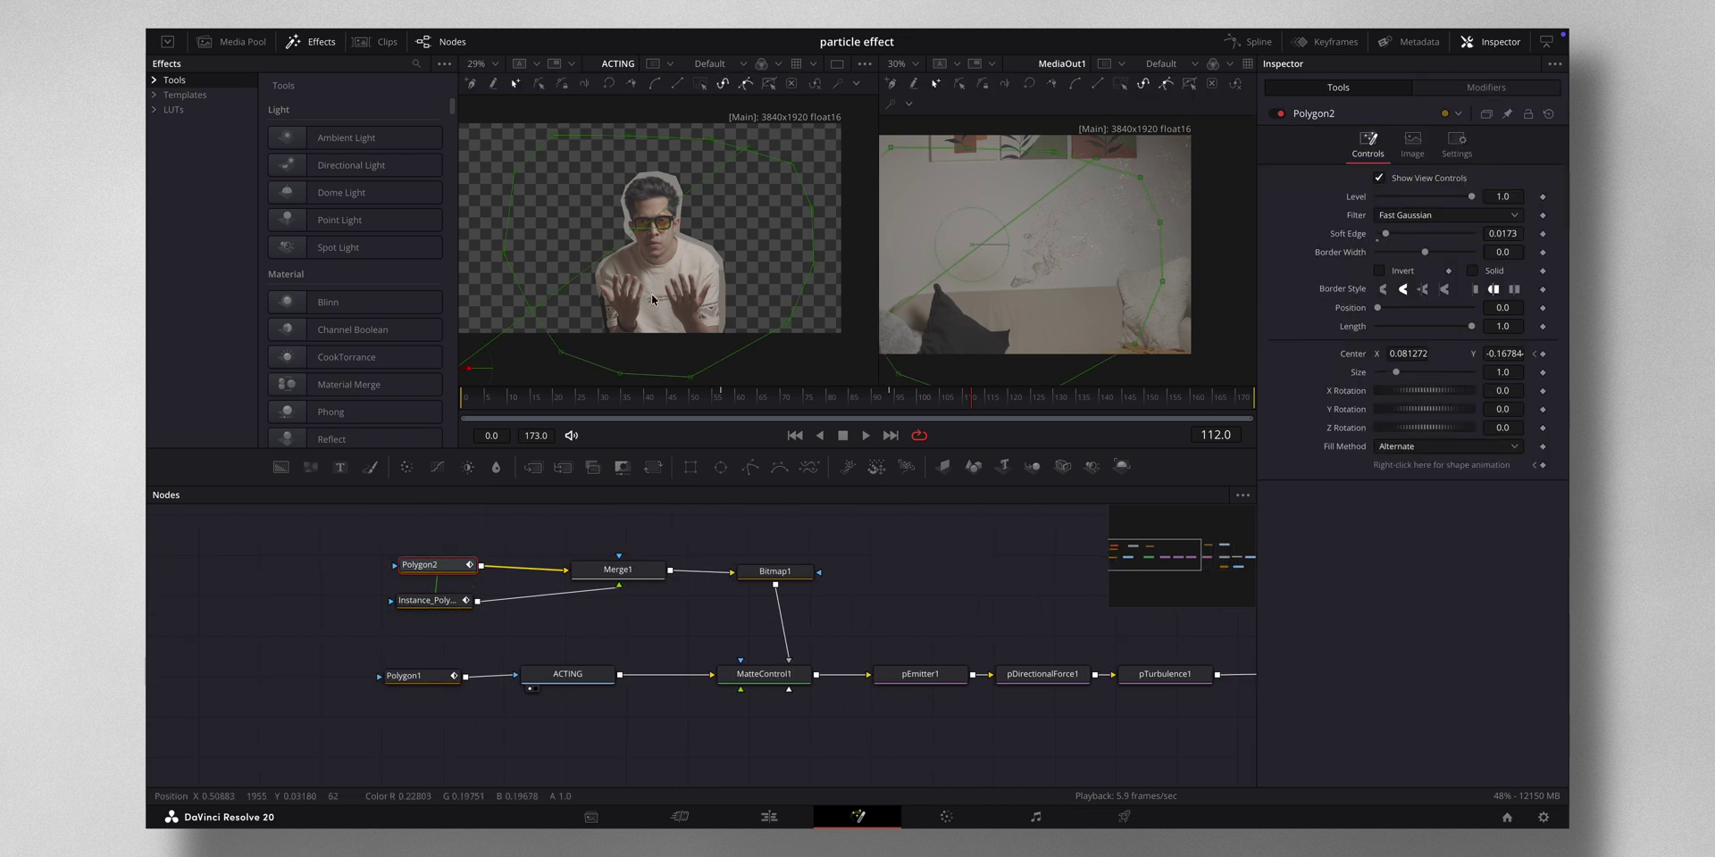
click(452, 603)
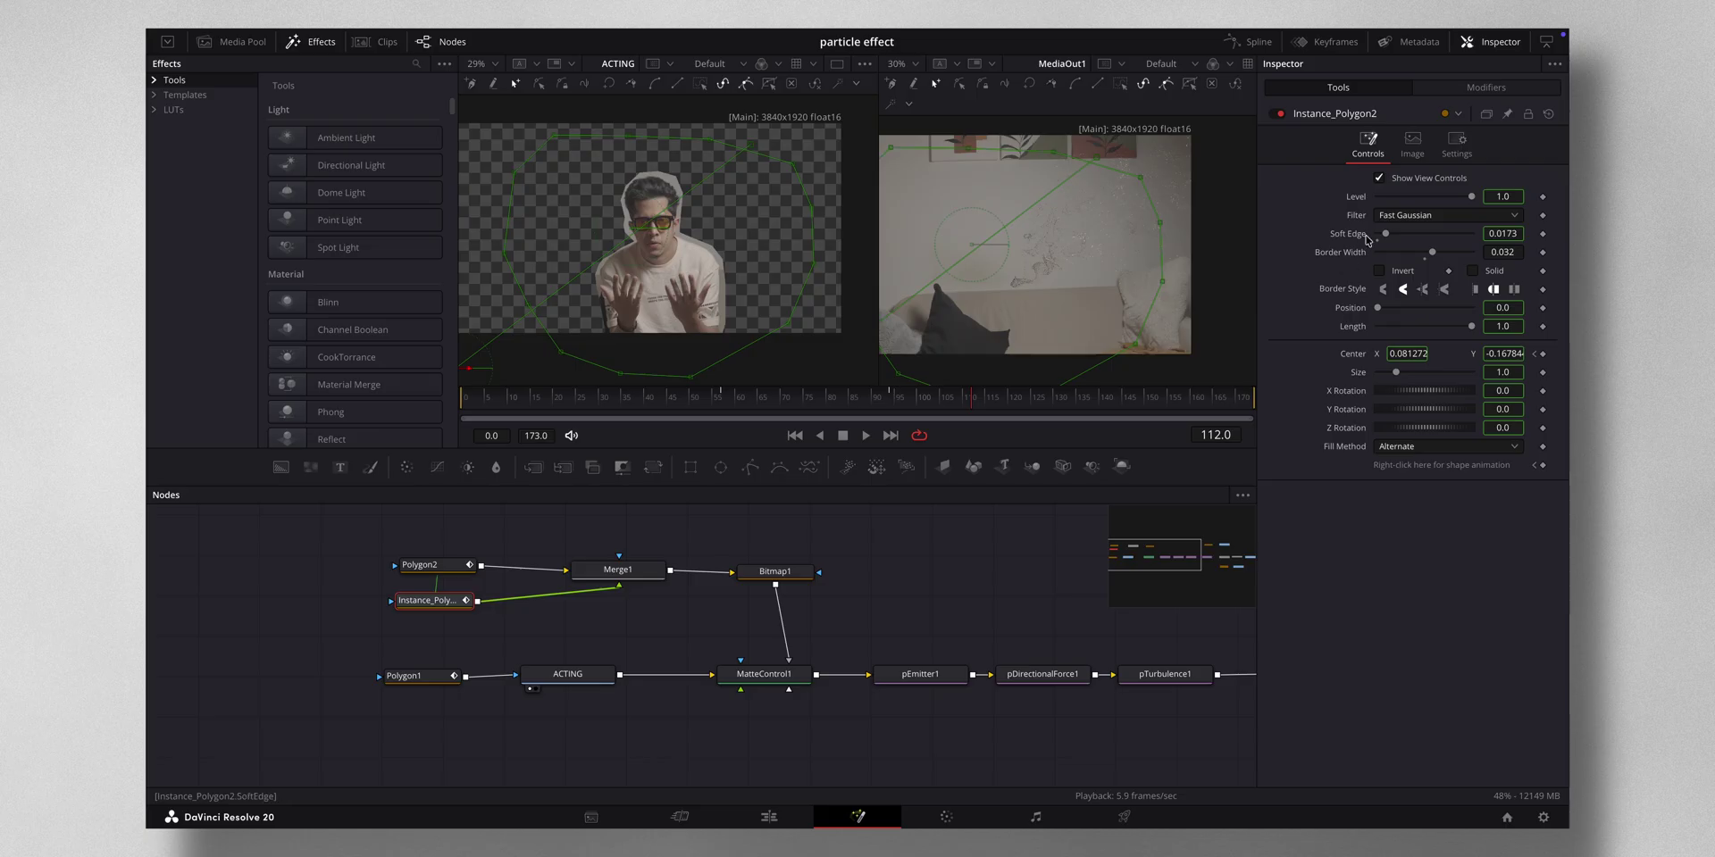
key(1)
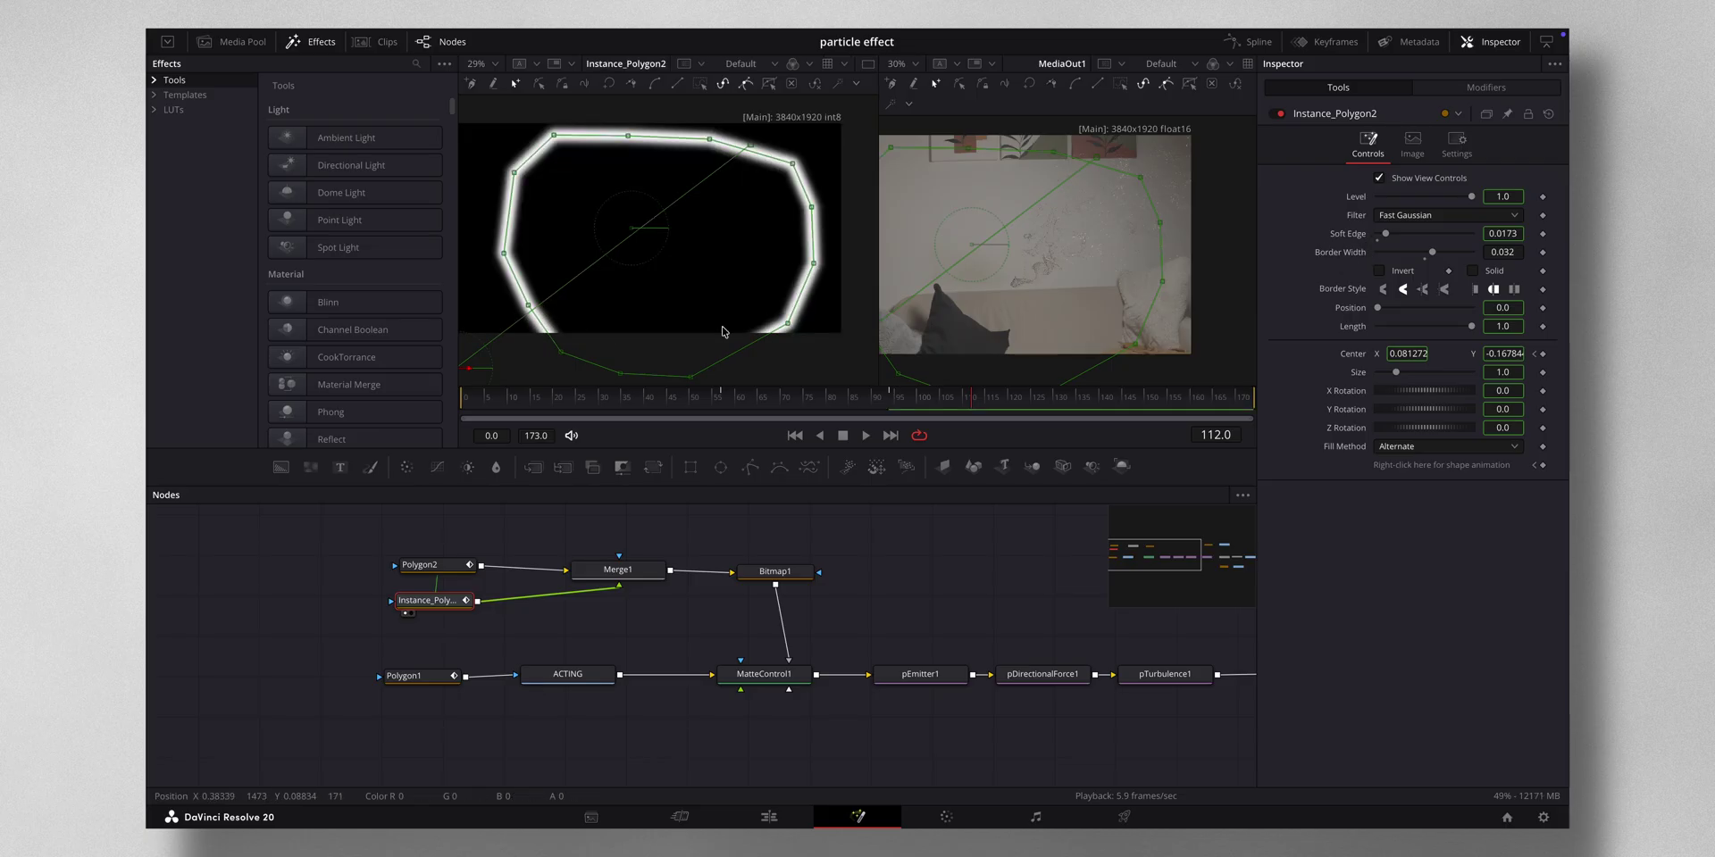
Step: Inspect Merge1's XOr combine and MatteControl1's Garbage Matte settings
click(617, 570)
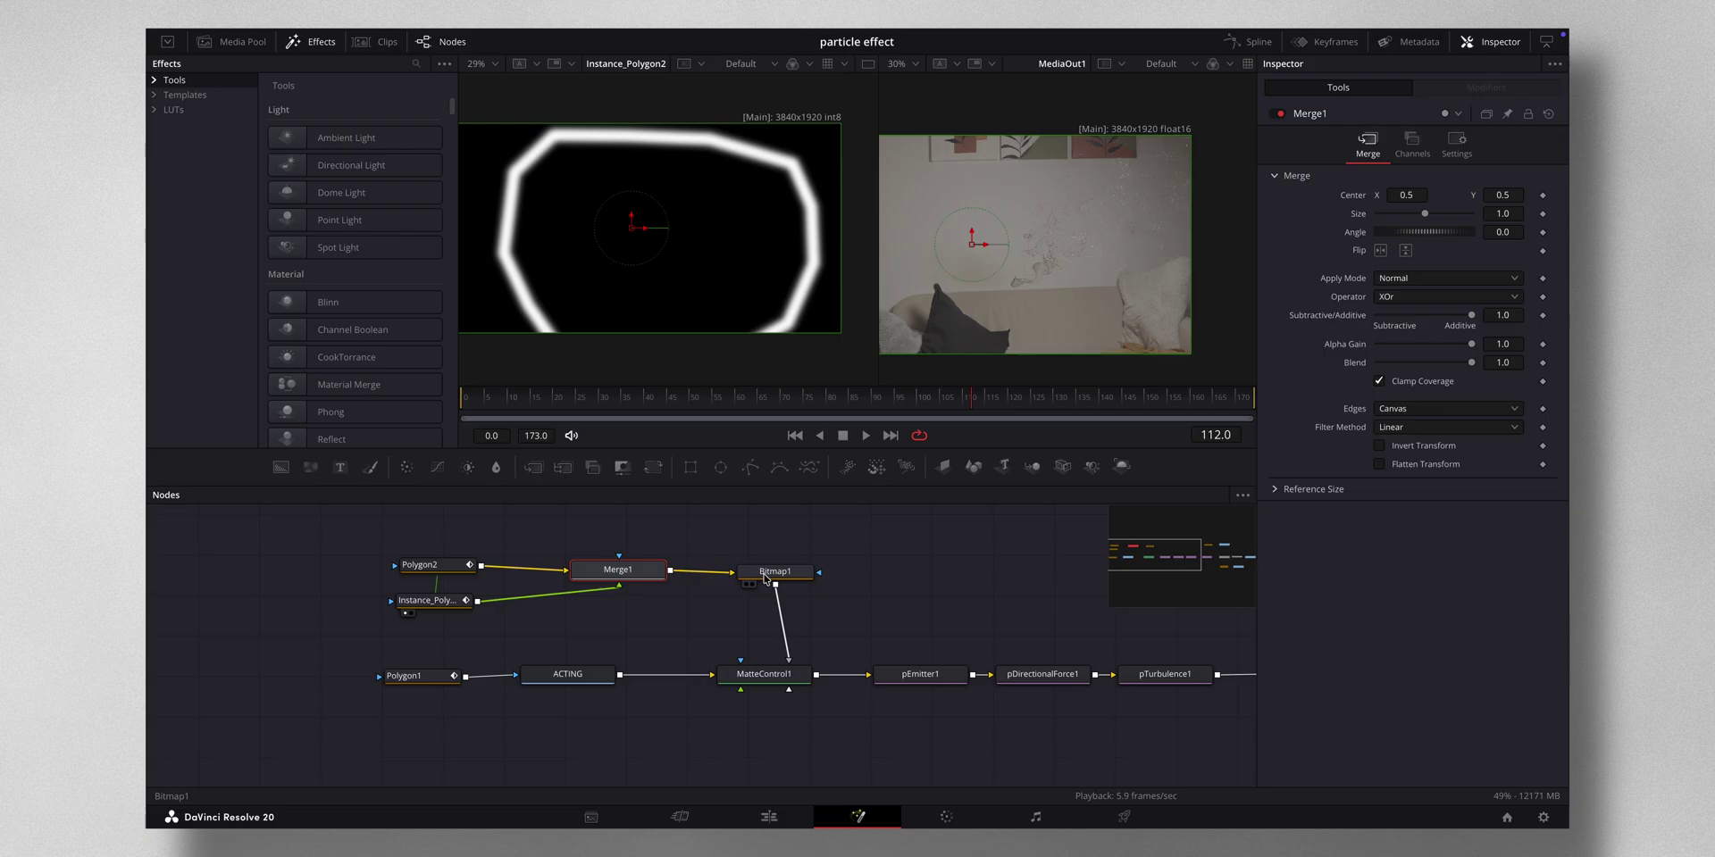
scroll(764, 579, right, 1)
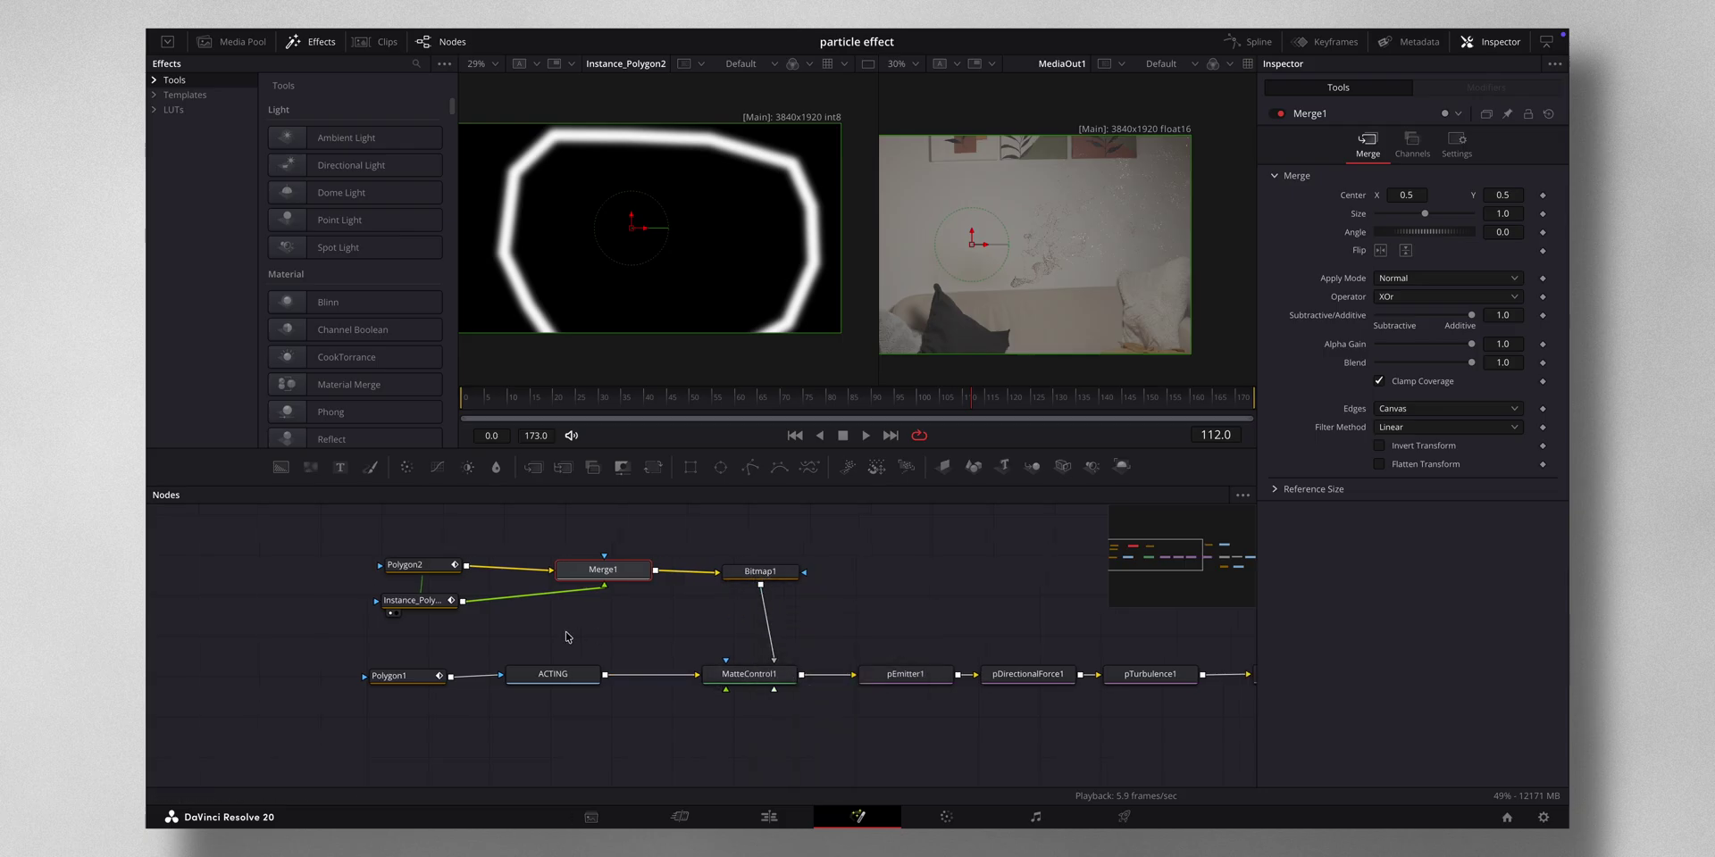
click(771, 678)
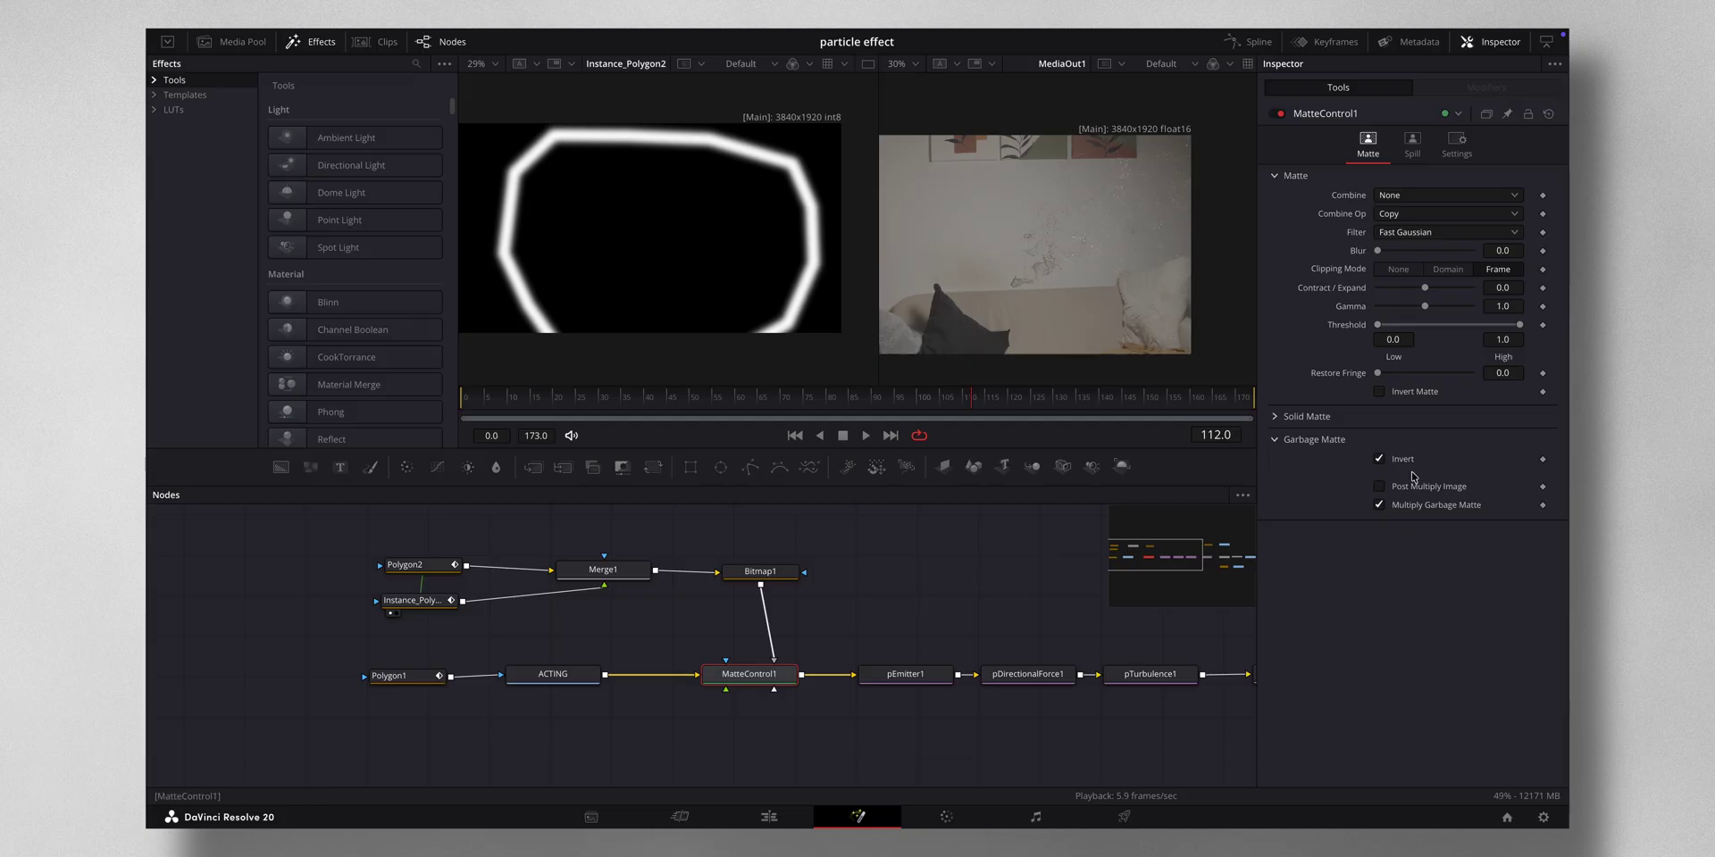
scroll(911, 649, right, 10)
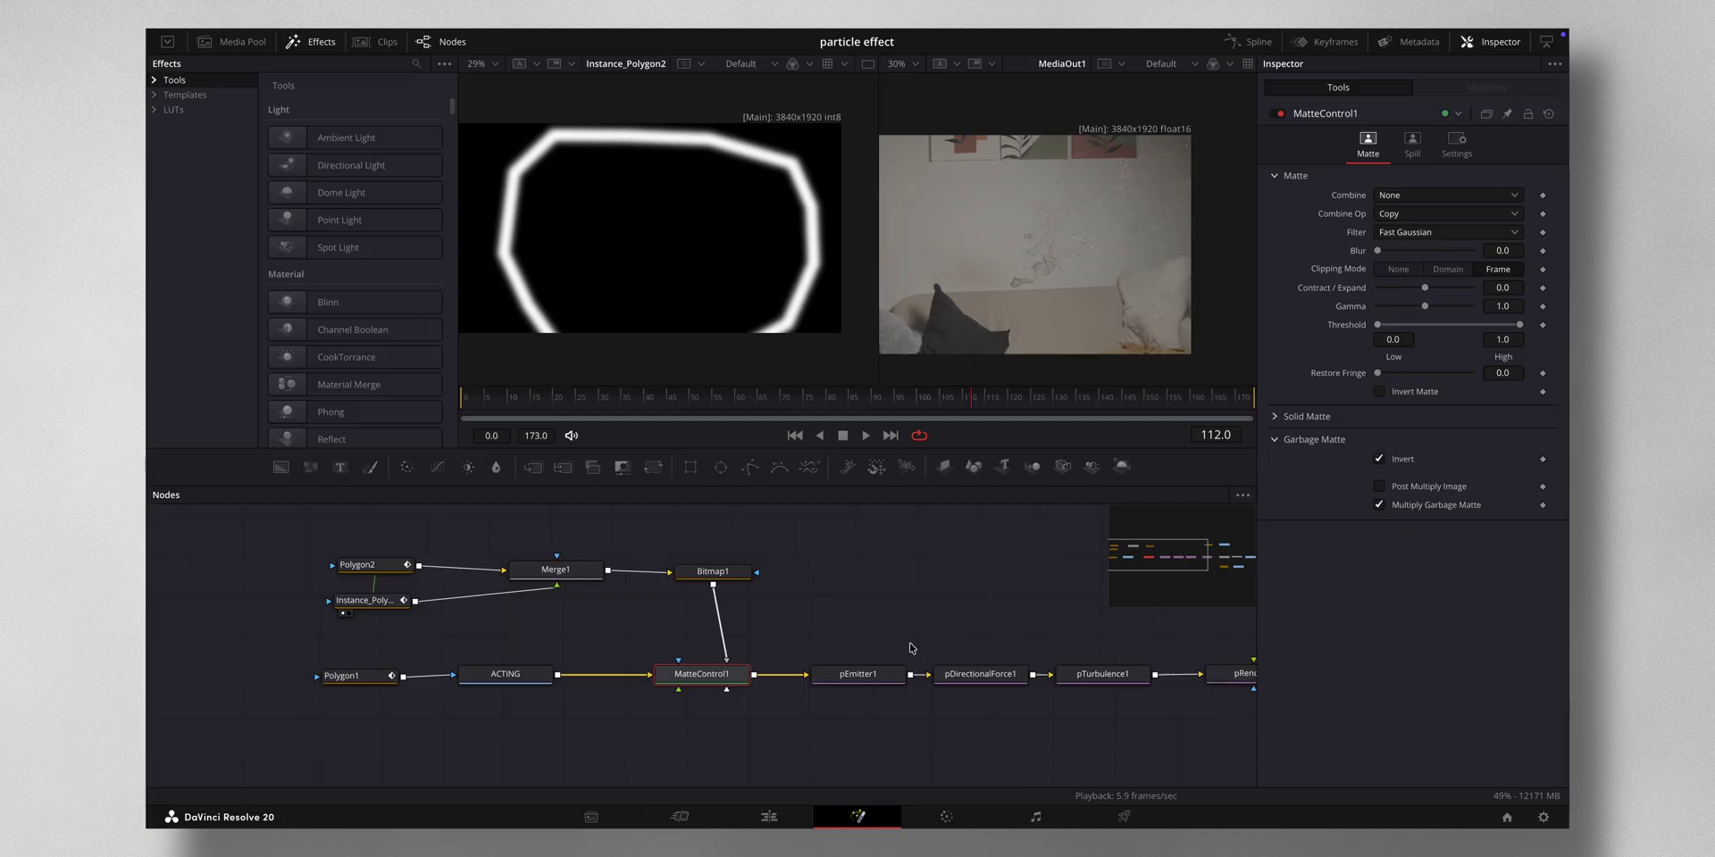
scroll(911, 650, right, 5)
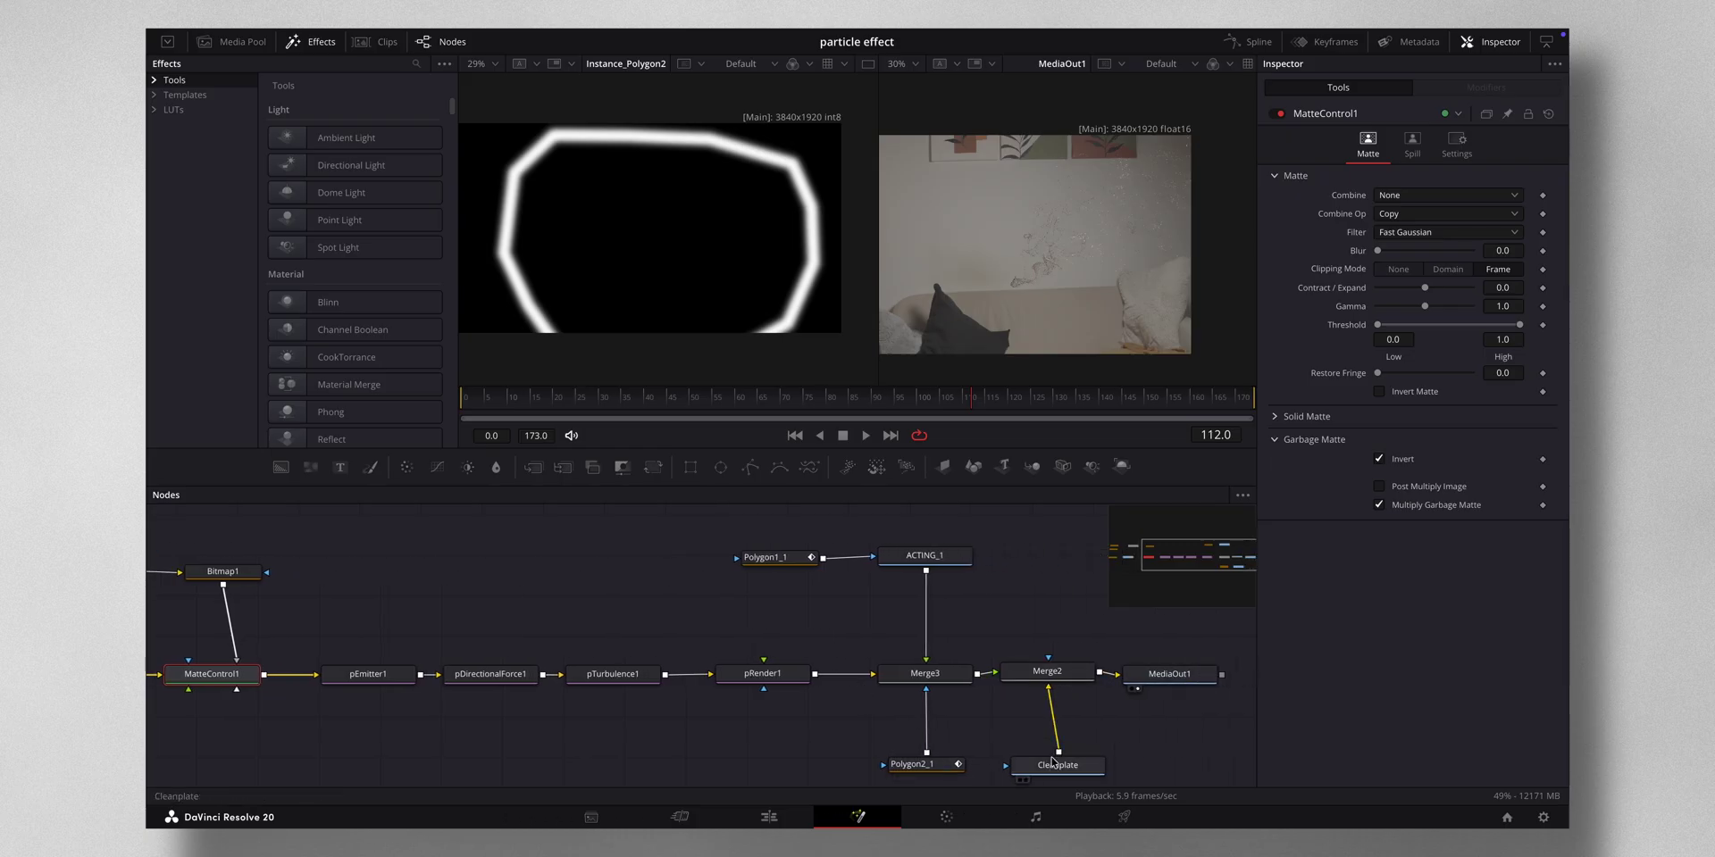
Step: Nudge the Cleanplate node and check Merge3, Polygon2 and the inverted Polygon2_1 mask
drag(1054, 766, 1044, 758)
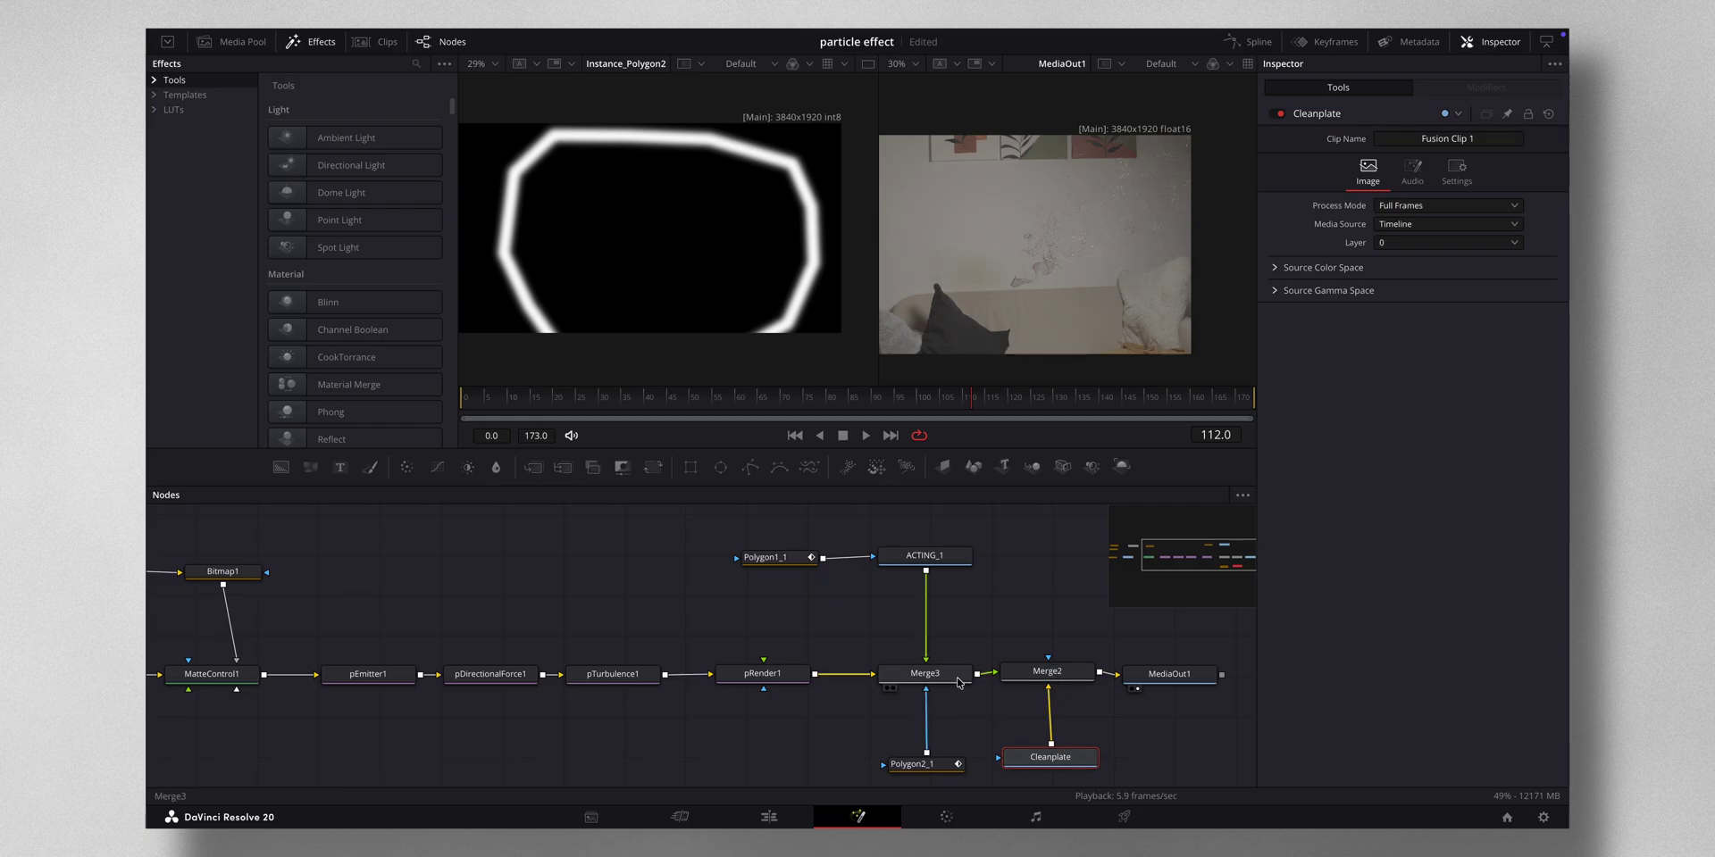
right_click(924, 560)
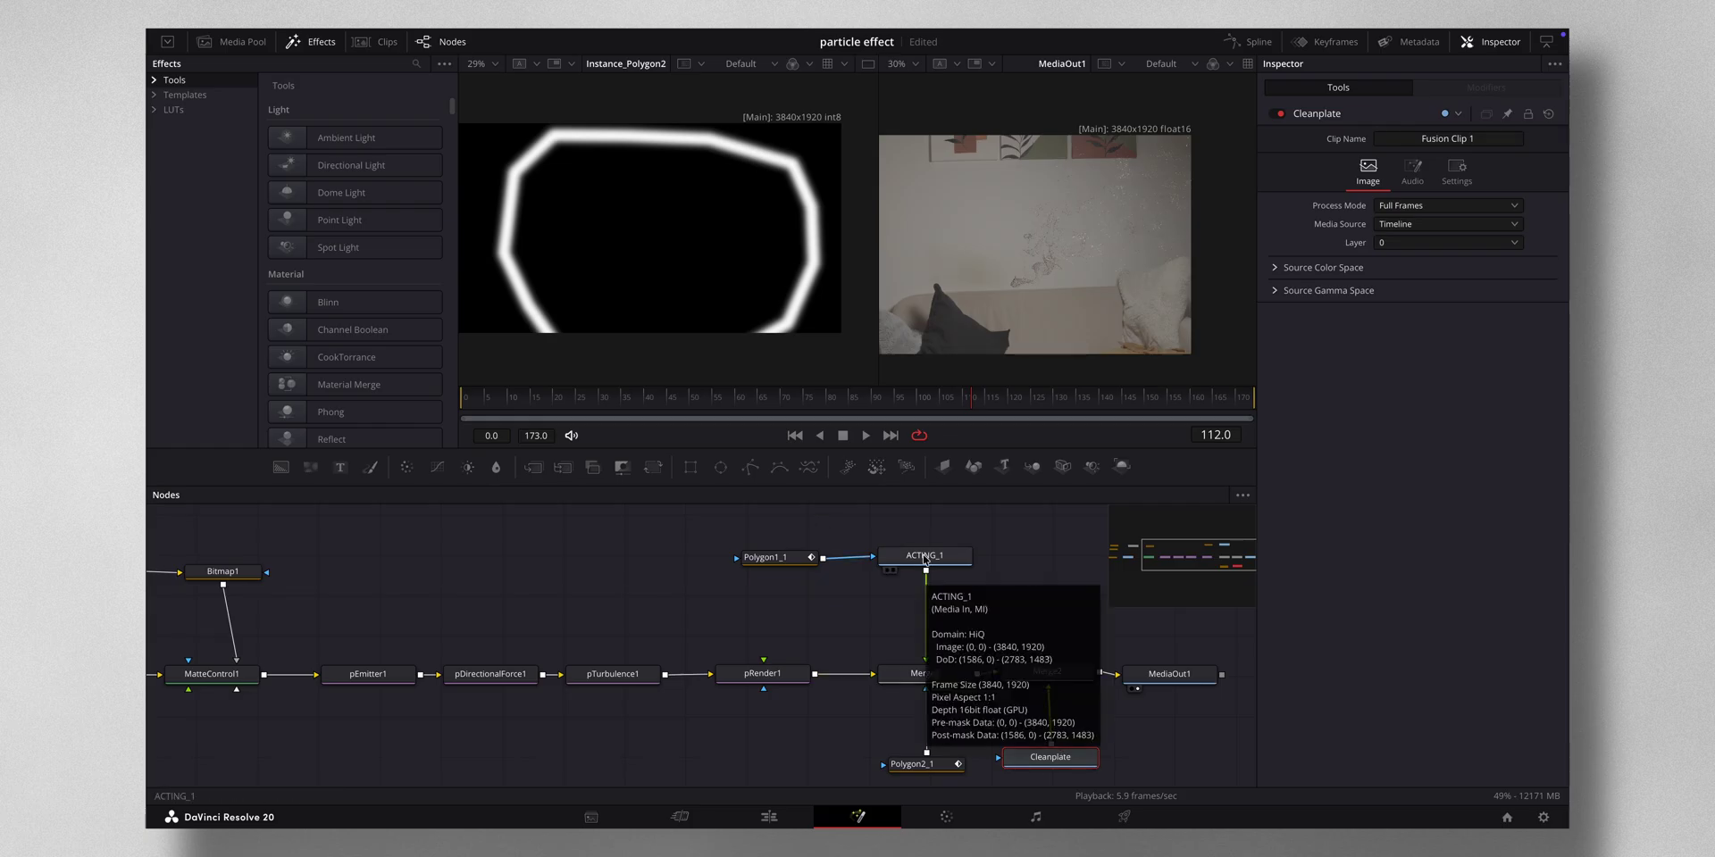
click(774, 525)
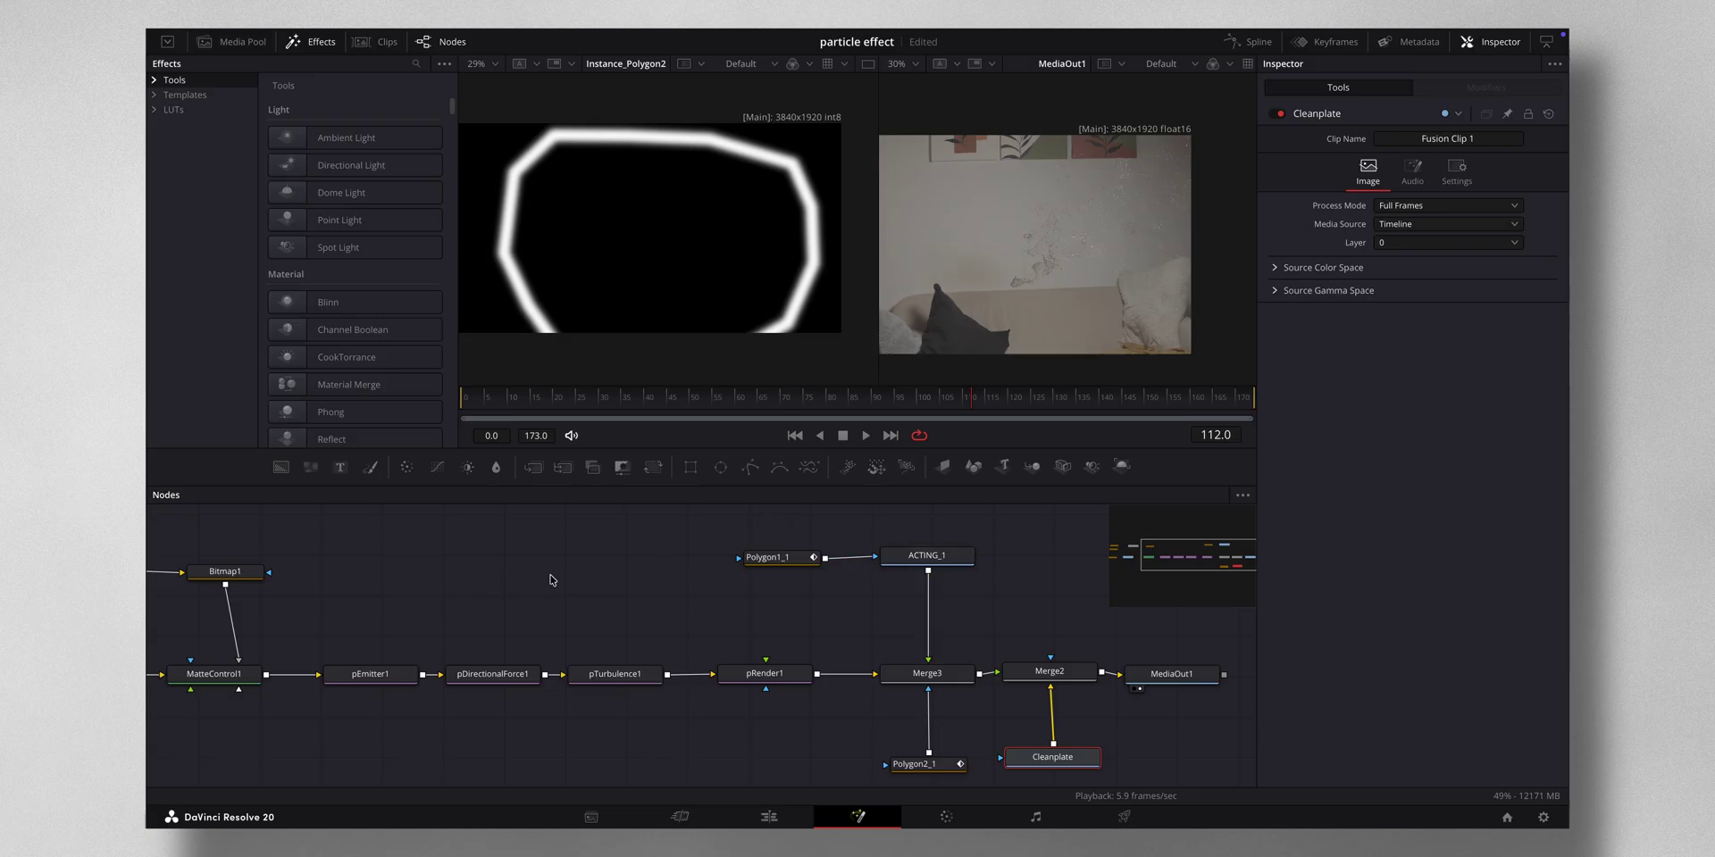
click(929, 676)
scroll(513, 653, left, 10)
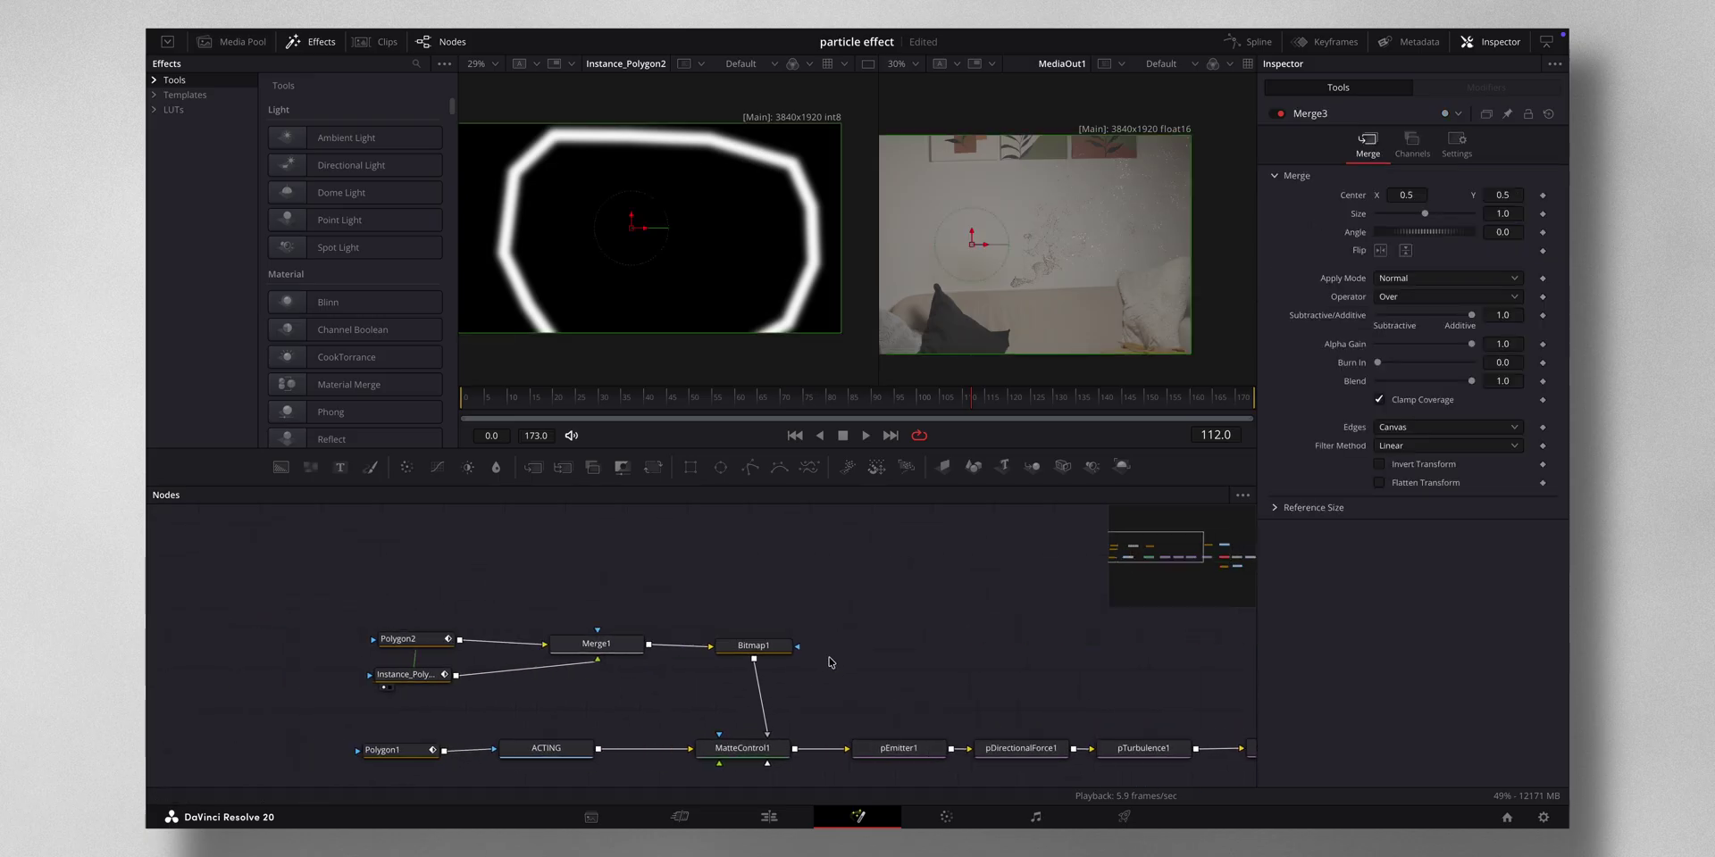
click(449, 647)
scroll(697, 649, right, 10)
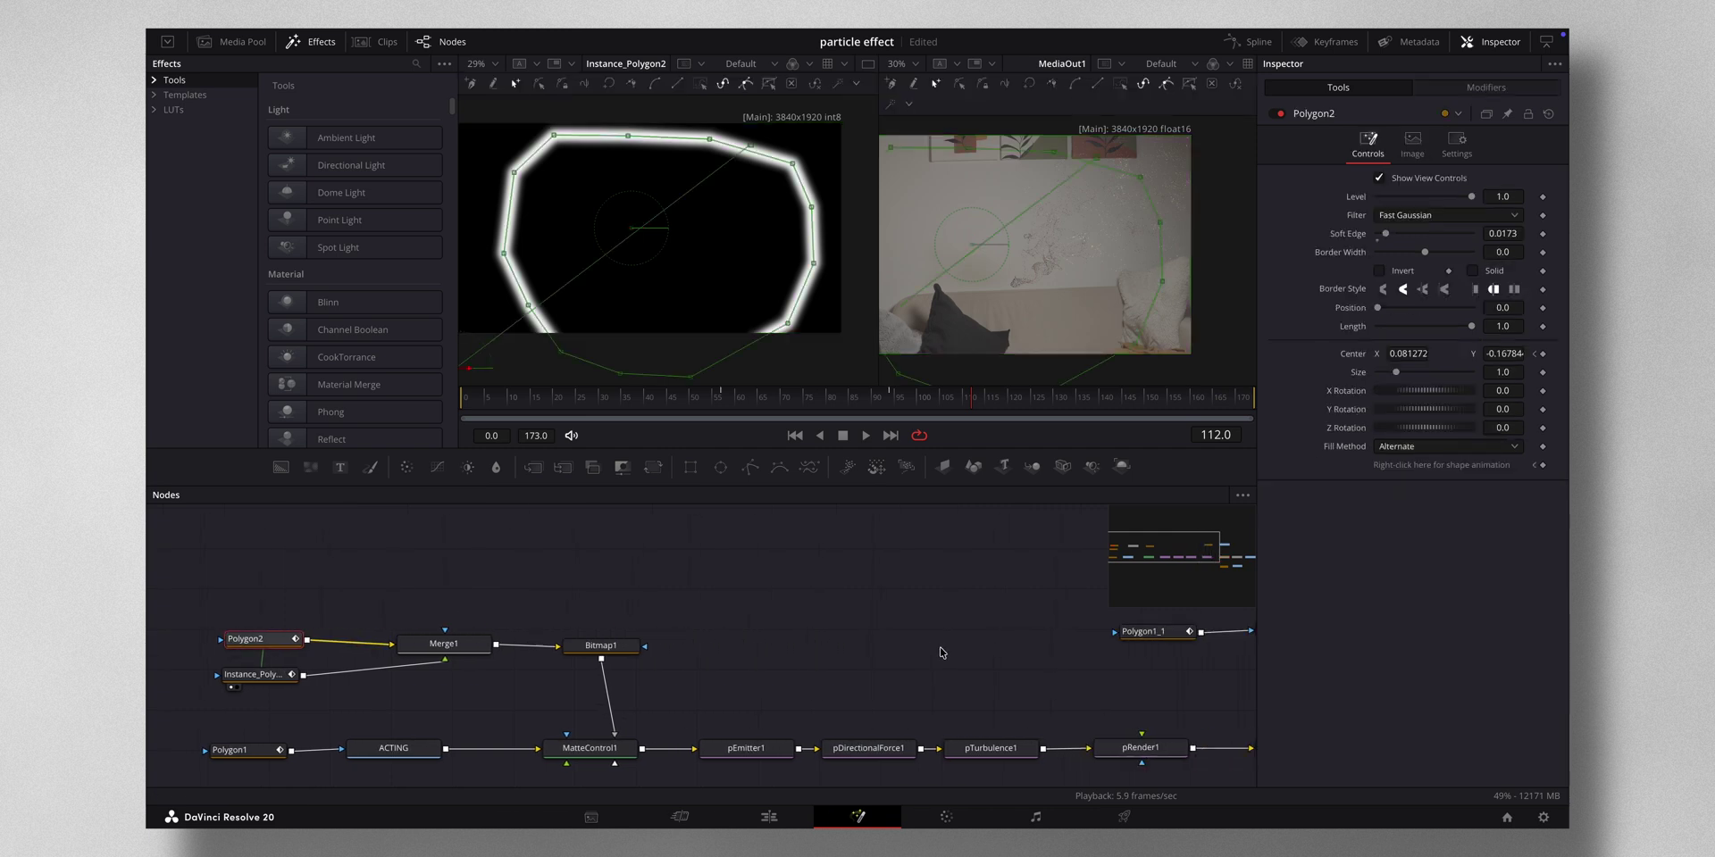
scroll(893, 651, down, 2)
click(1059, 740)
Step: Play the composite from frame 0 to preview the result
click(497, 408)
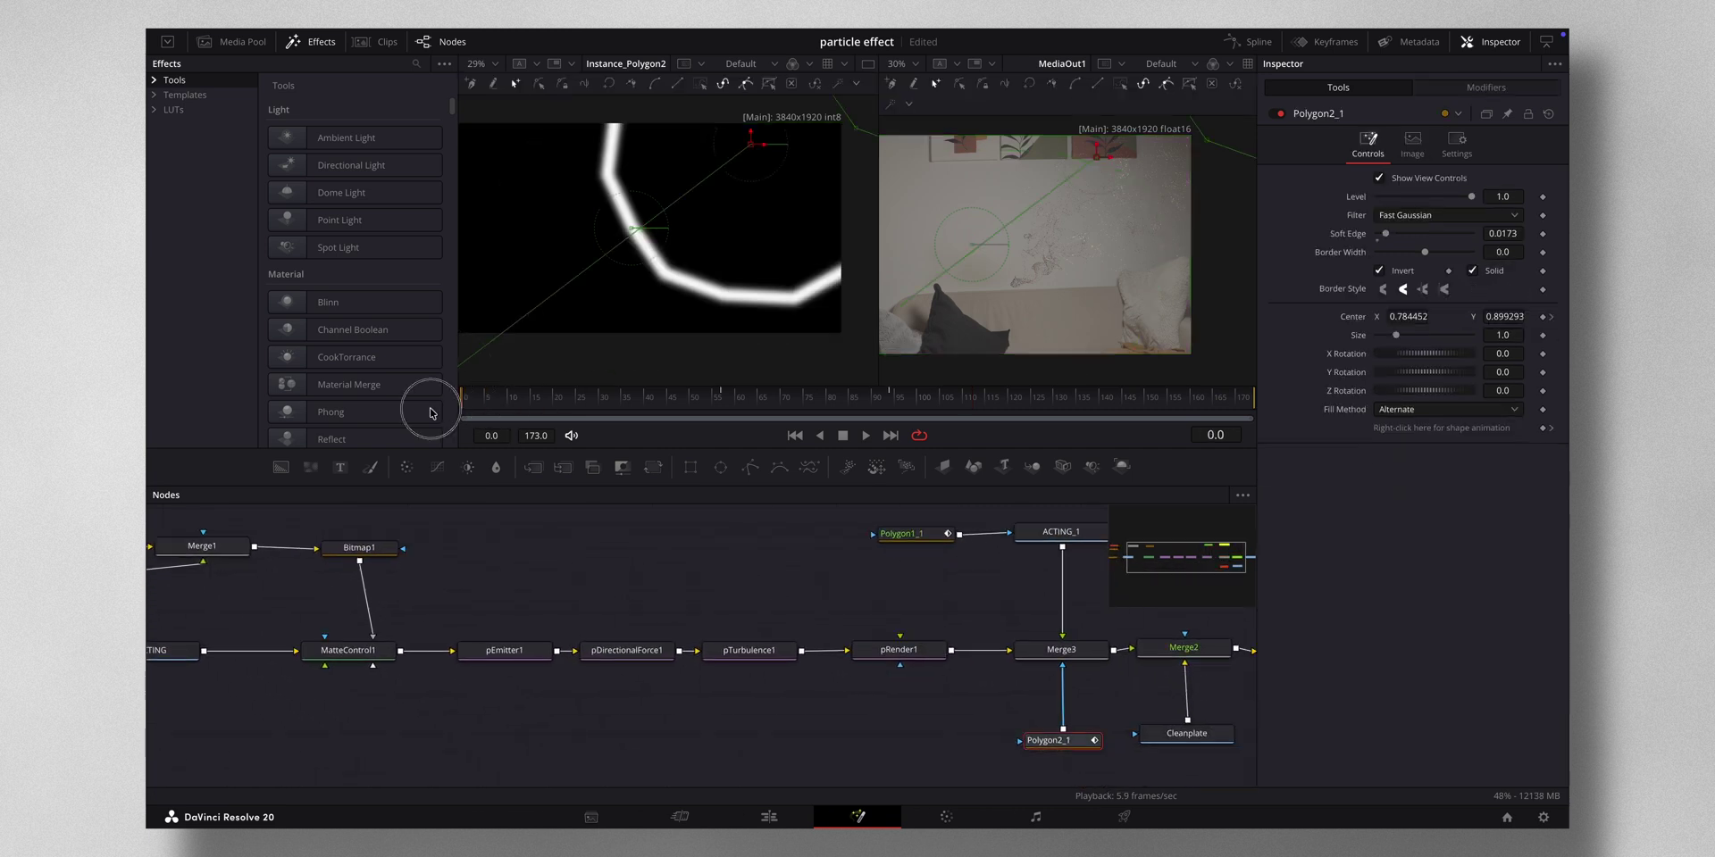
key(space)
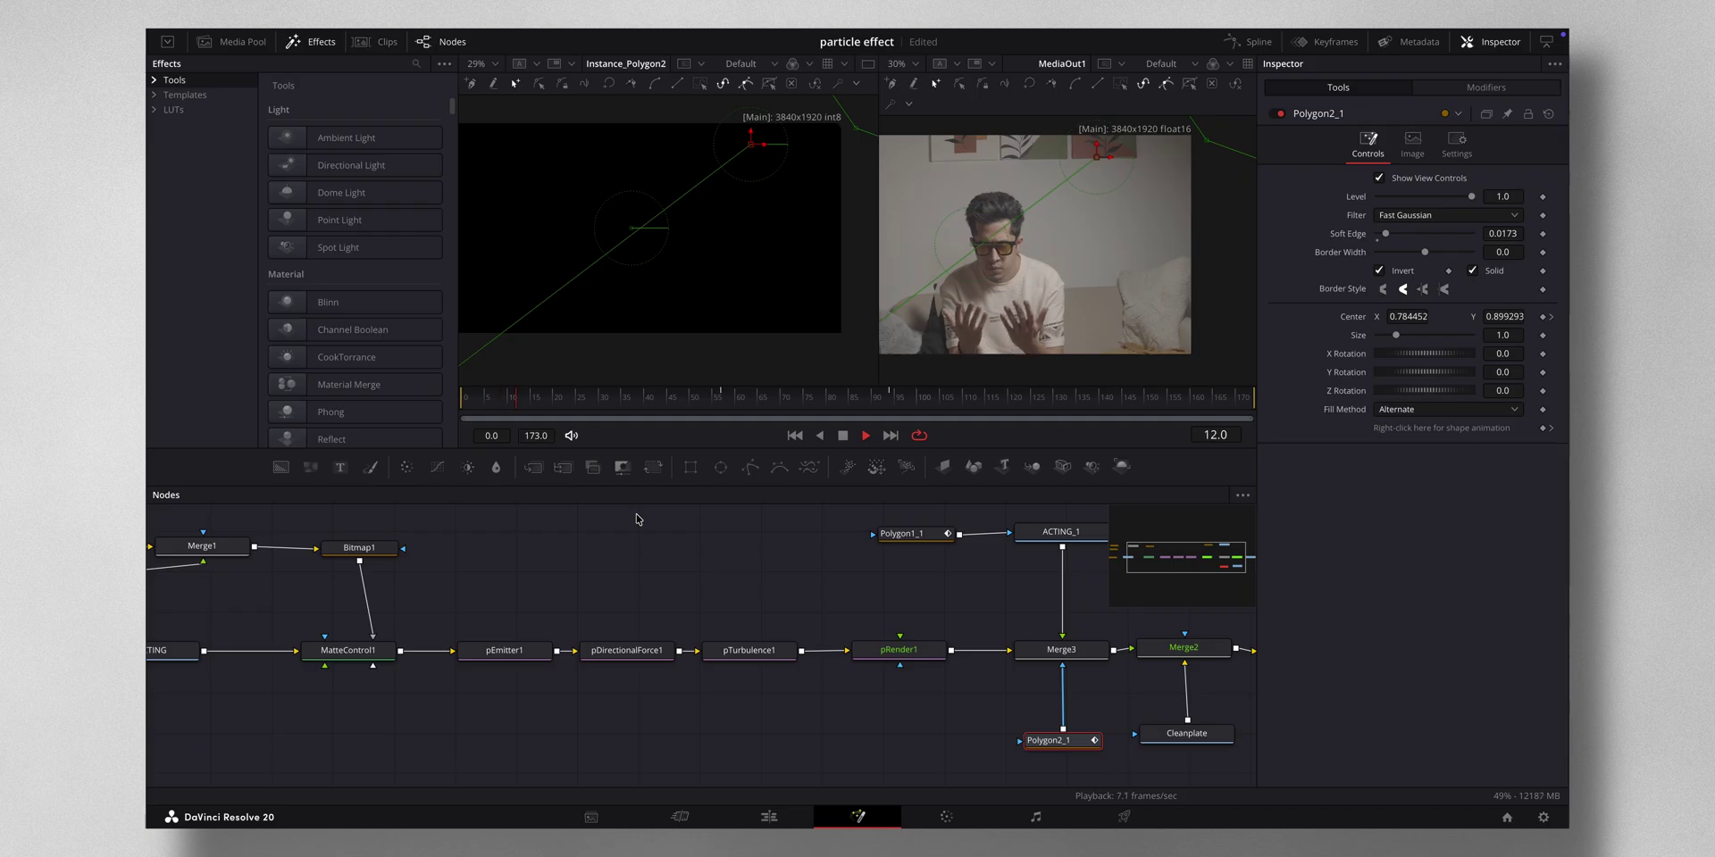
scroll(639, 519, left, 1)
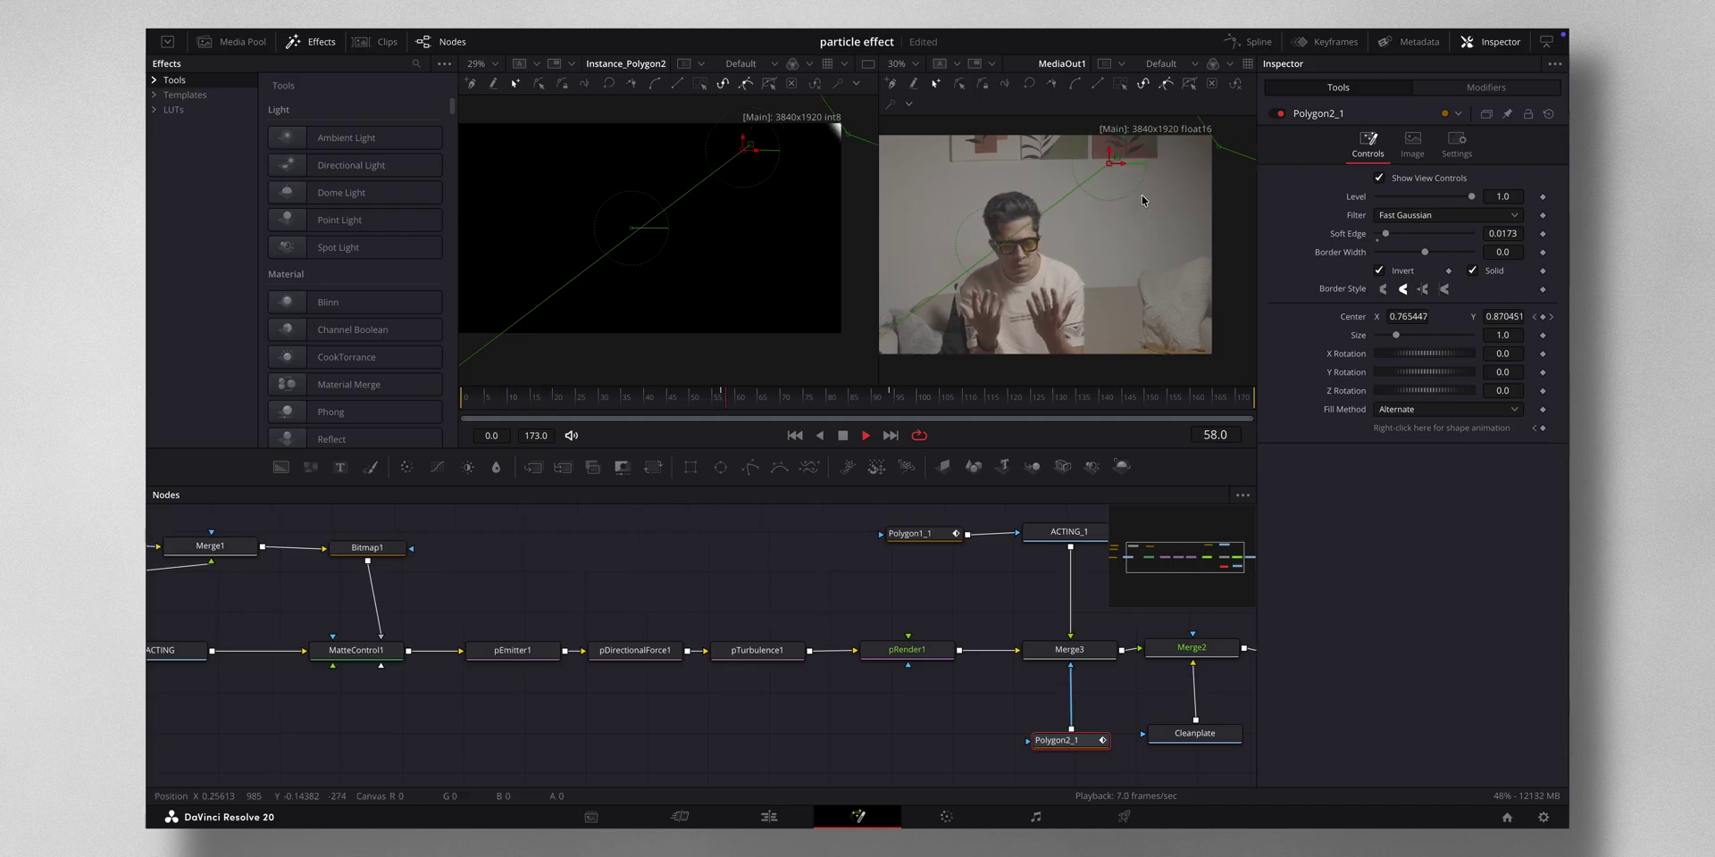